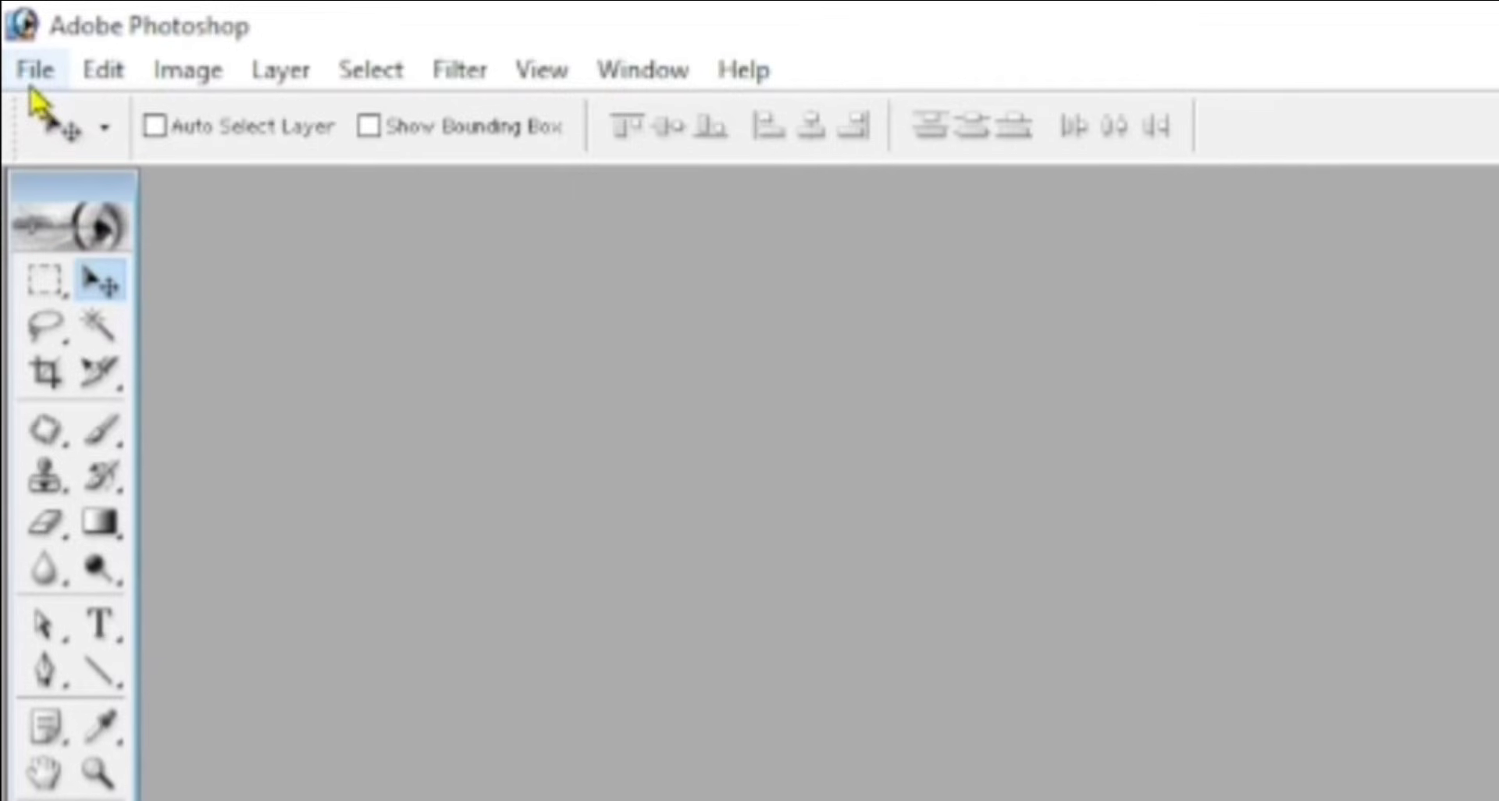
# - Open the photo WhatsApp Image 2024-04-30 at 18.30.34_f935652a from the desktop folder and maximize its window
pyautogui.click(35, 72)
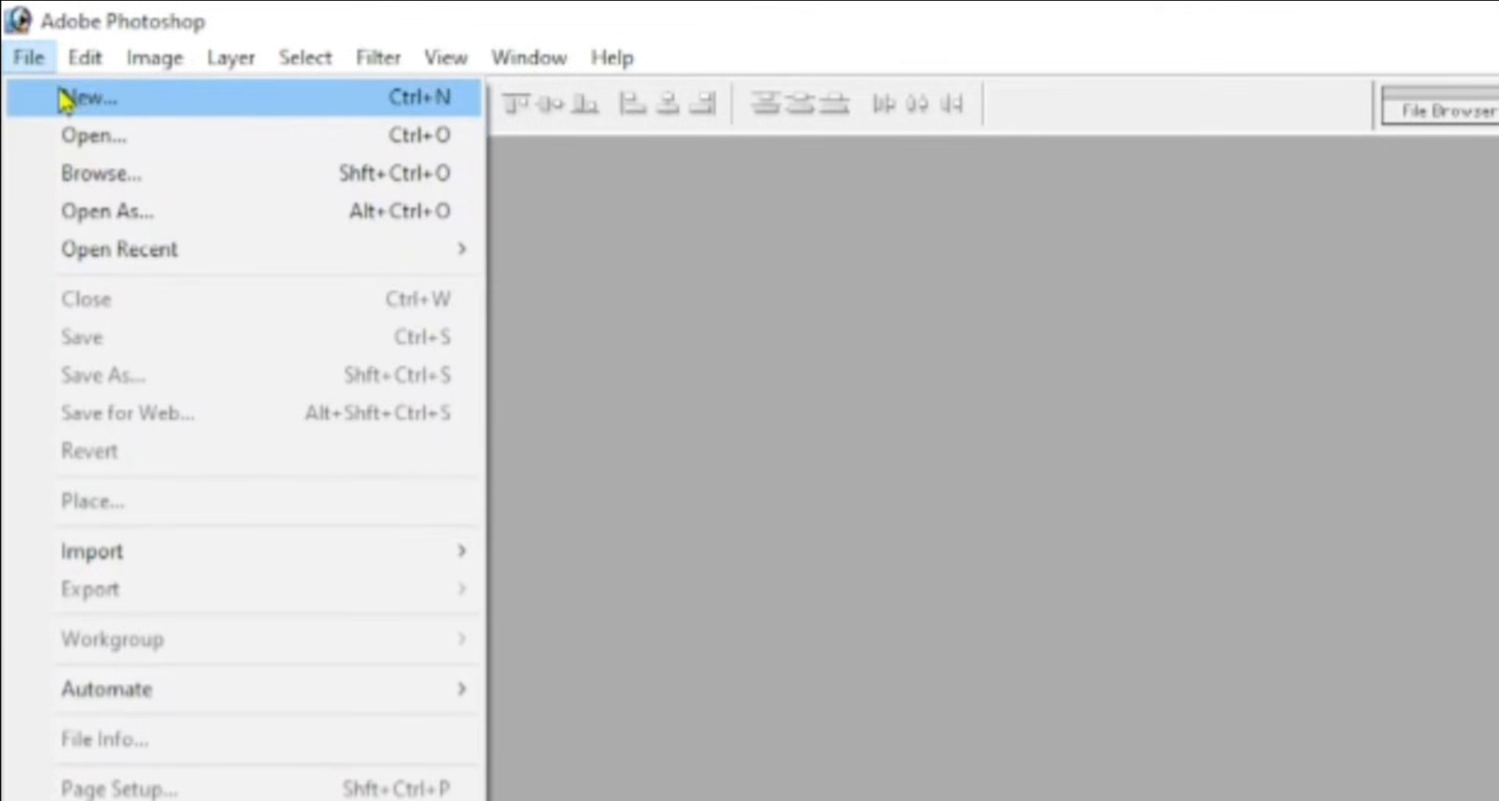
pyautogui.click(76, 141)
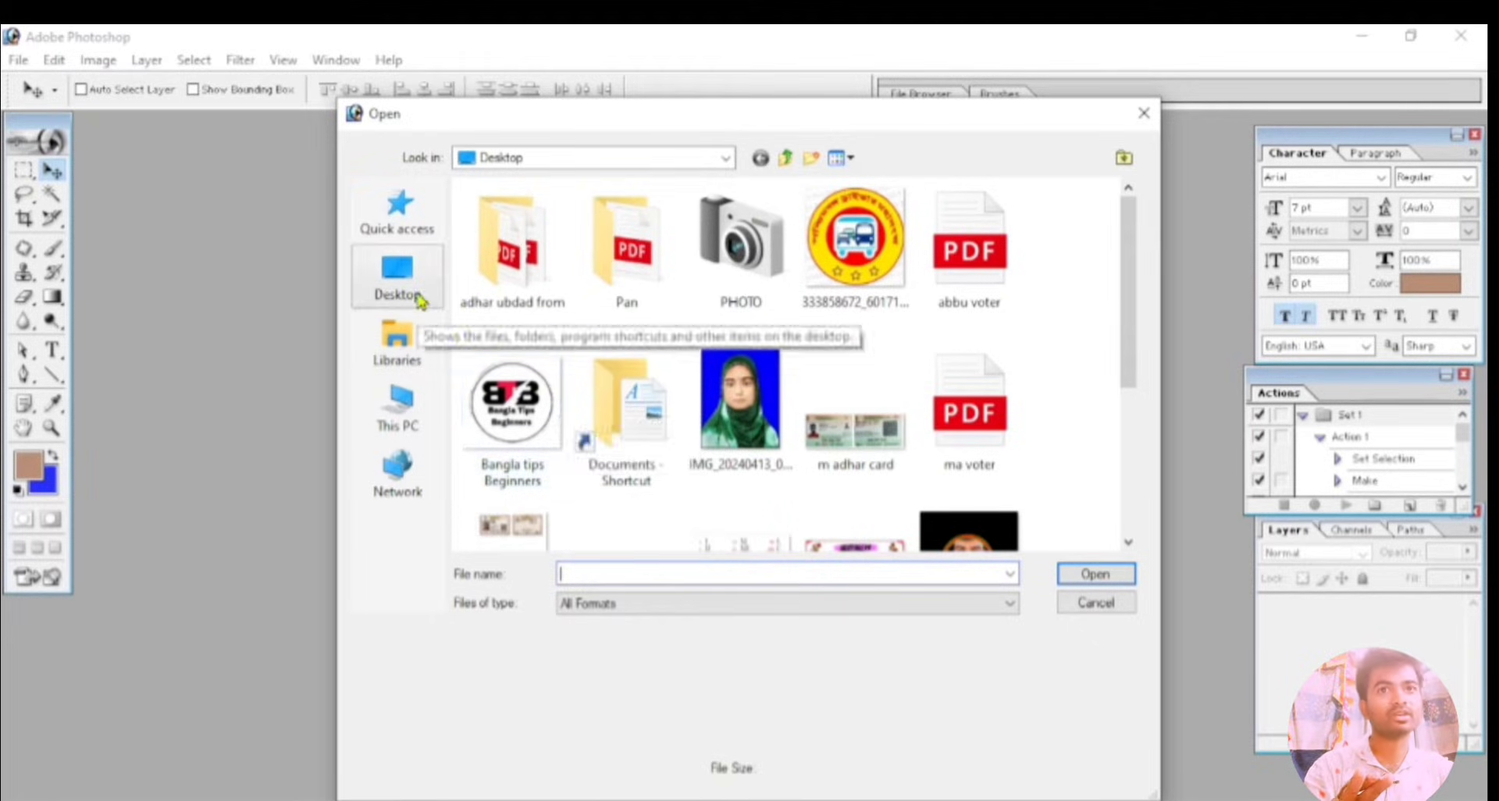
pyautogui.scroll(-5, 569, 361)
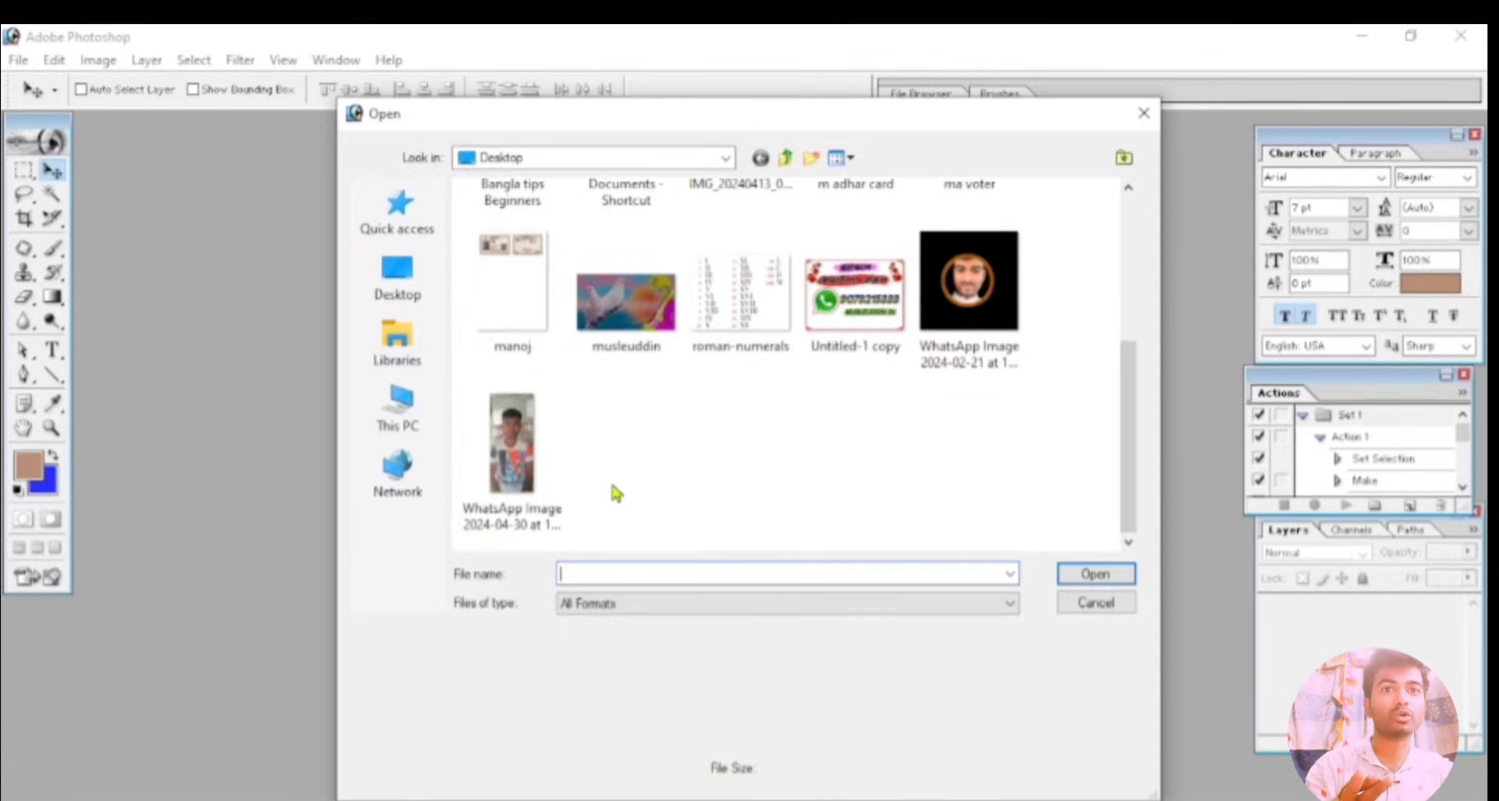
pyautogui.click(516, 447)
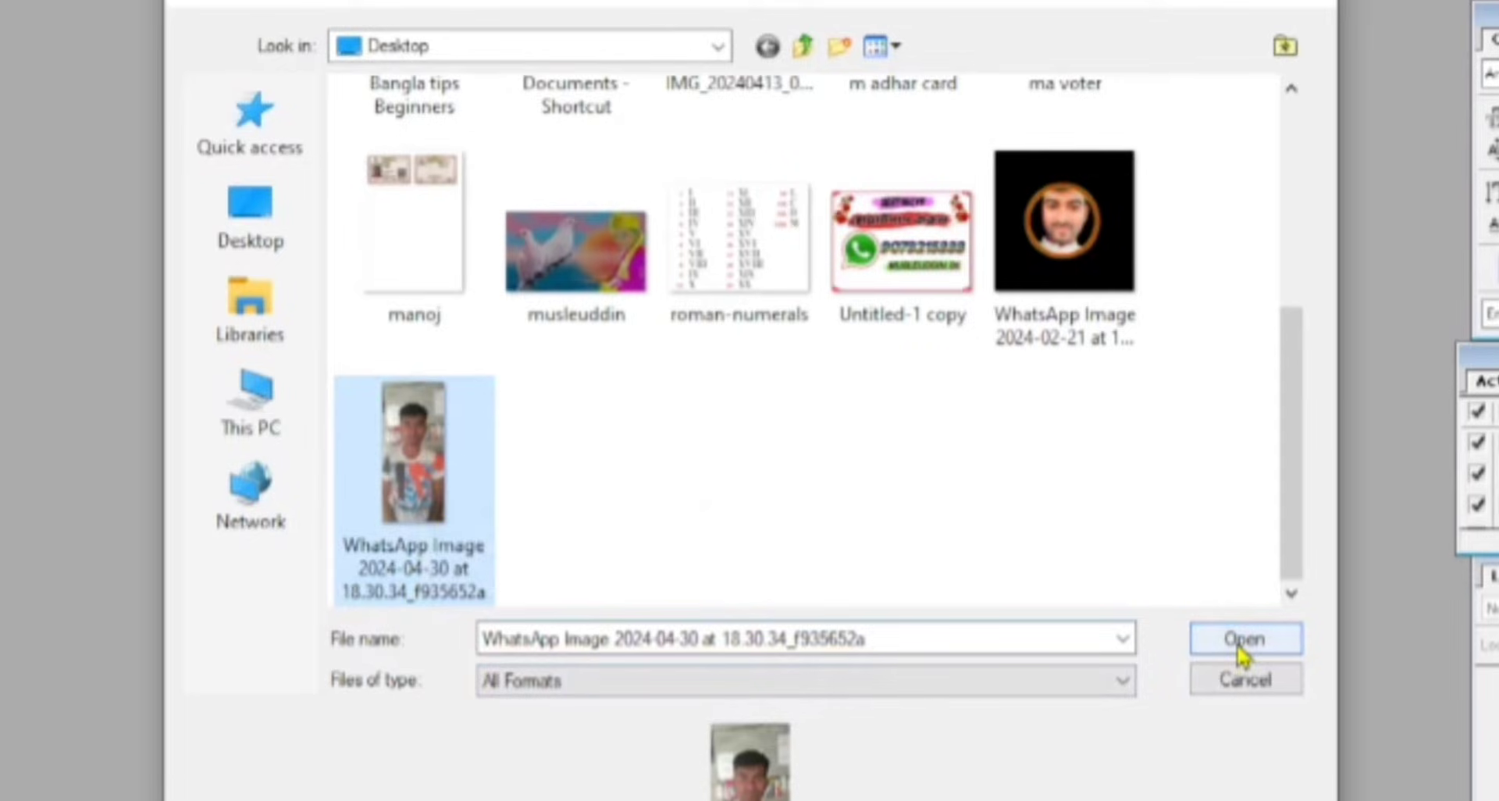
pyautogui.click(1244, 649)
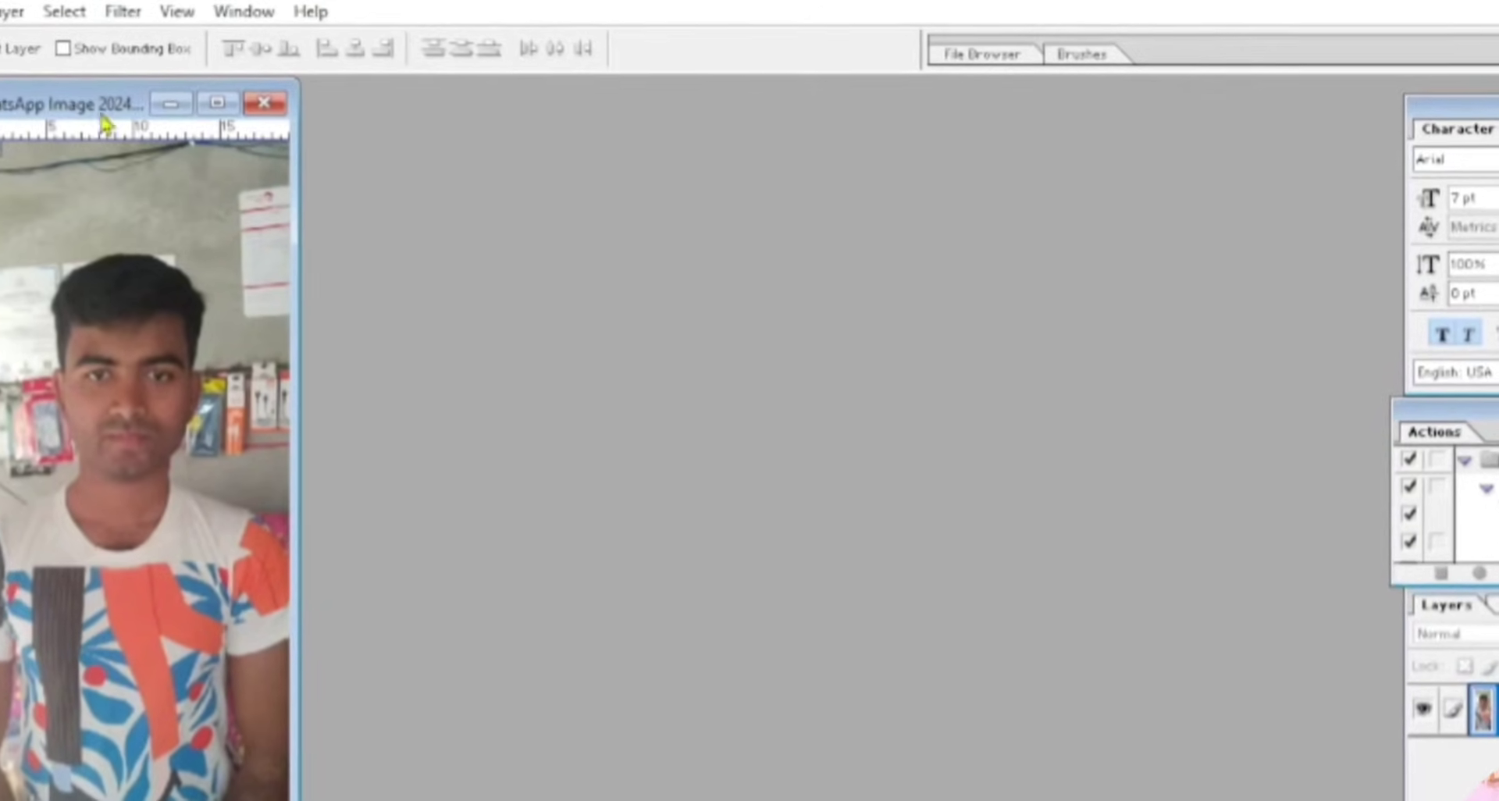
pyautogui.moveTo(121, 104); pyautogui.dragTo(569, 117)
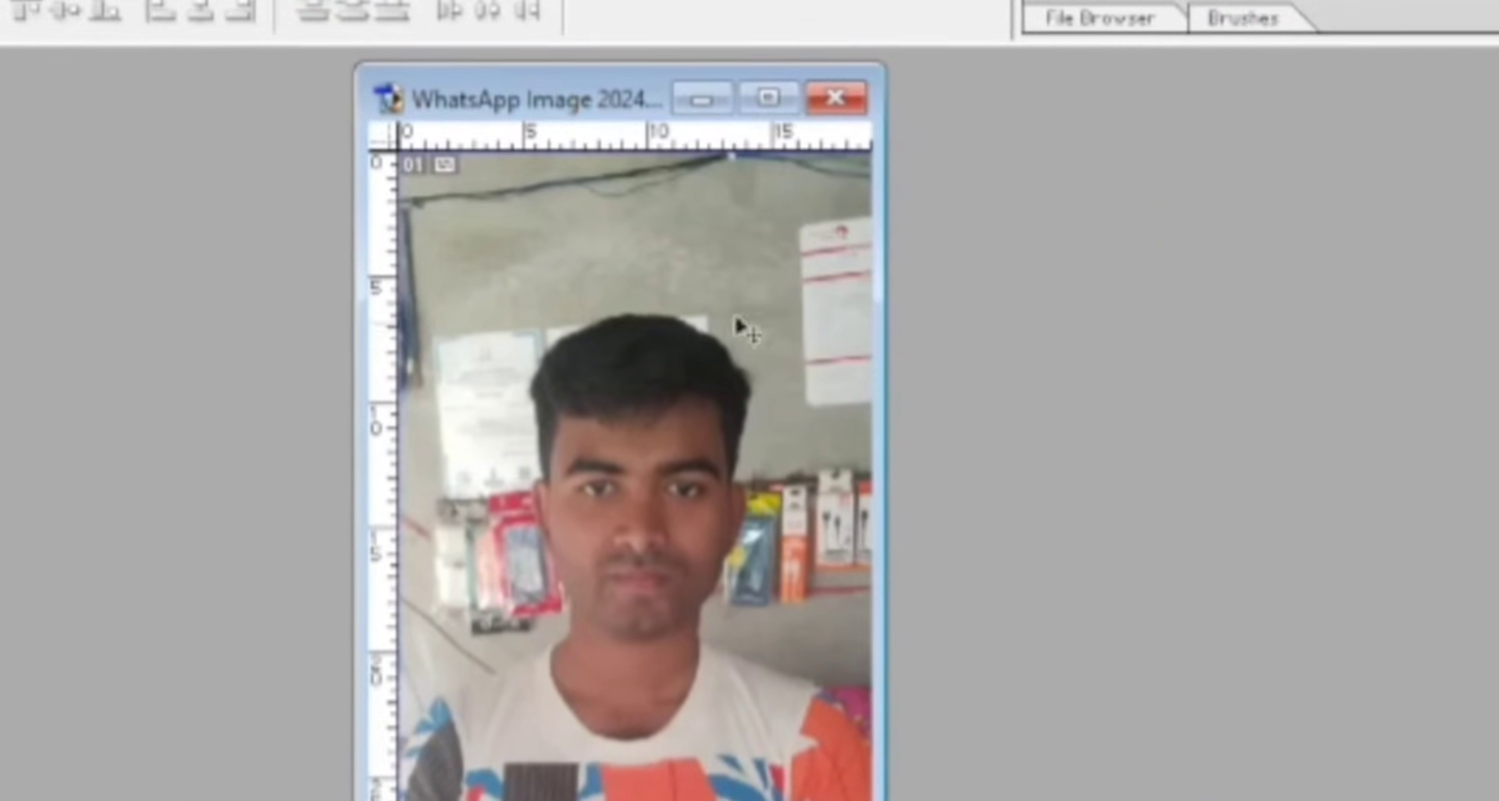
pyautogui.click(771, 100)
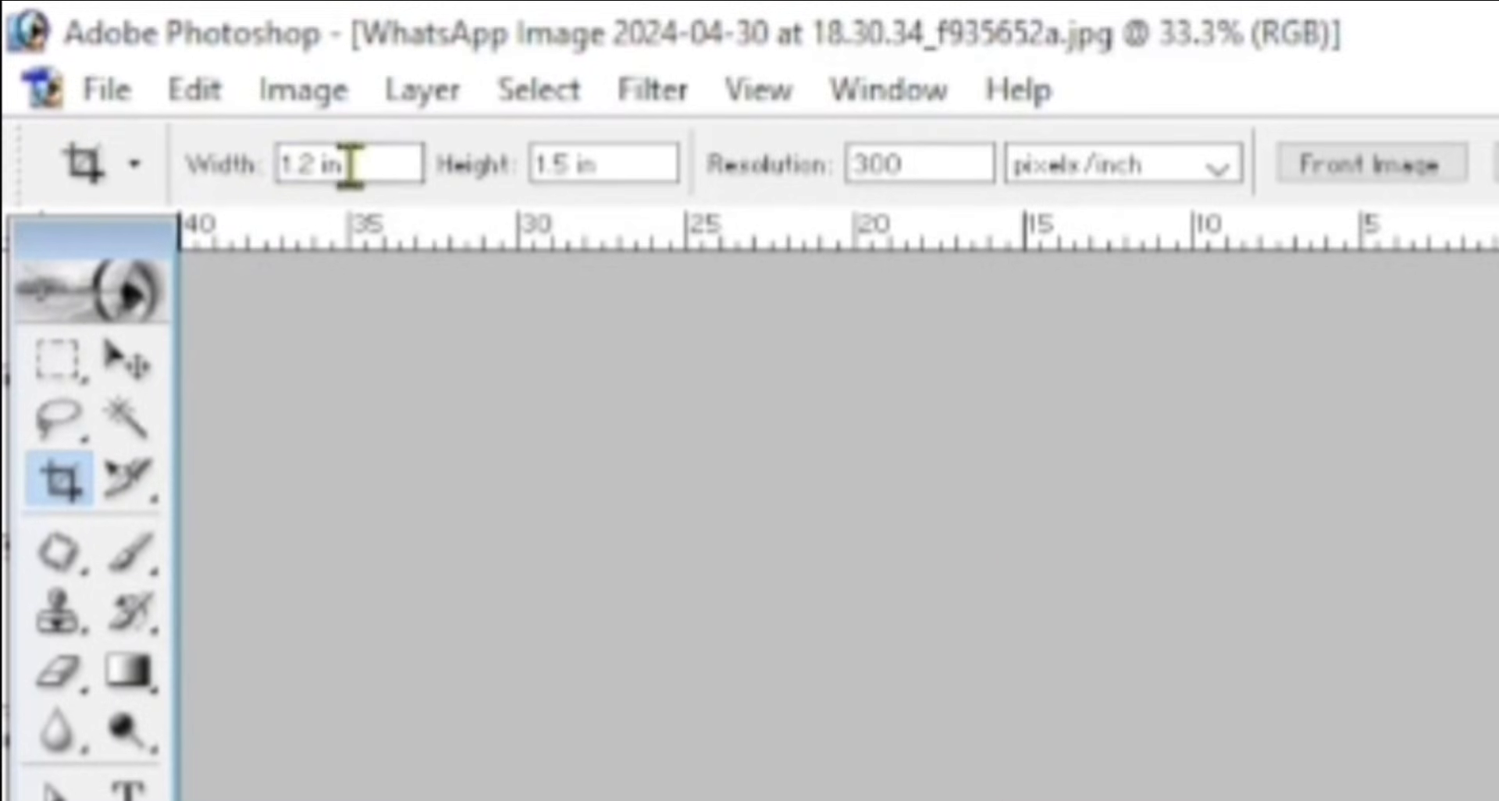
# - Draw a crop frame of 1.2 in by 1.5 in at 300 pixels/inch around the man's head and shoulders and shift it downward
pyautogui.click(231, 108)
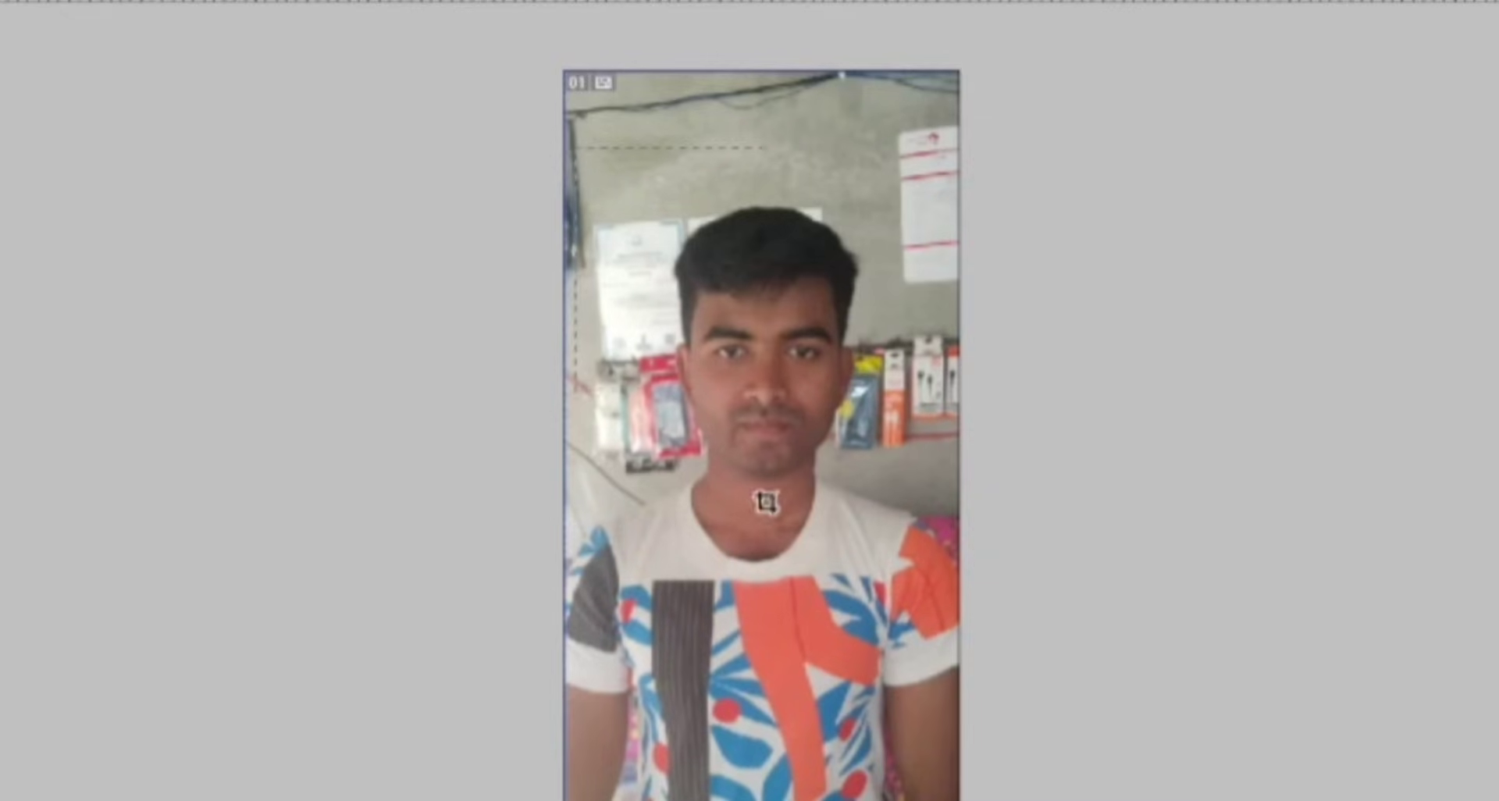
pyautogui.moveTo(766, 502); pyautogui.dragTo(970, 733)
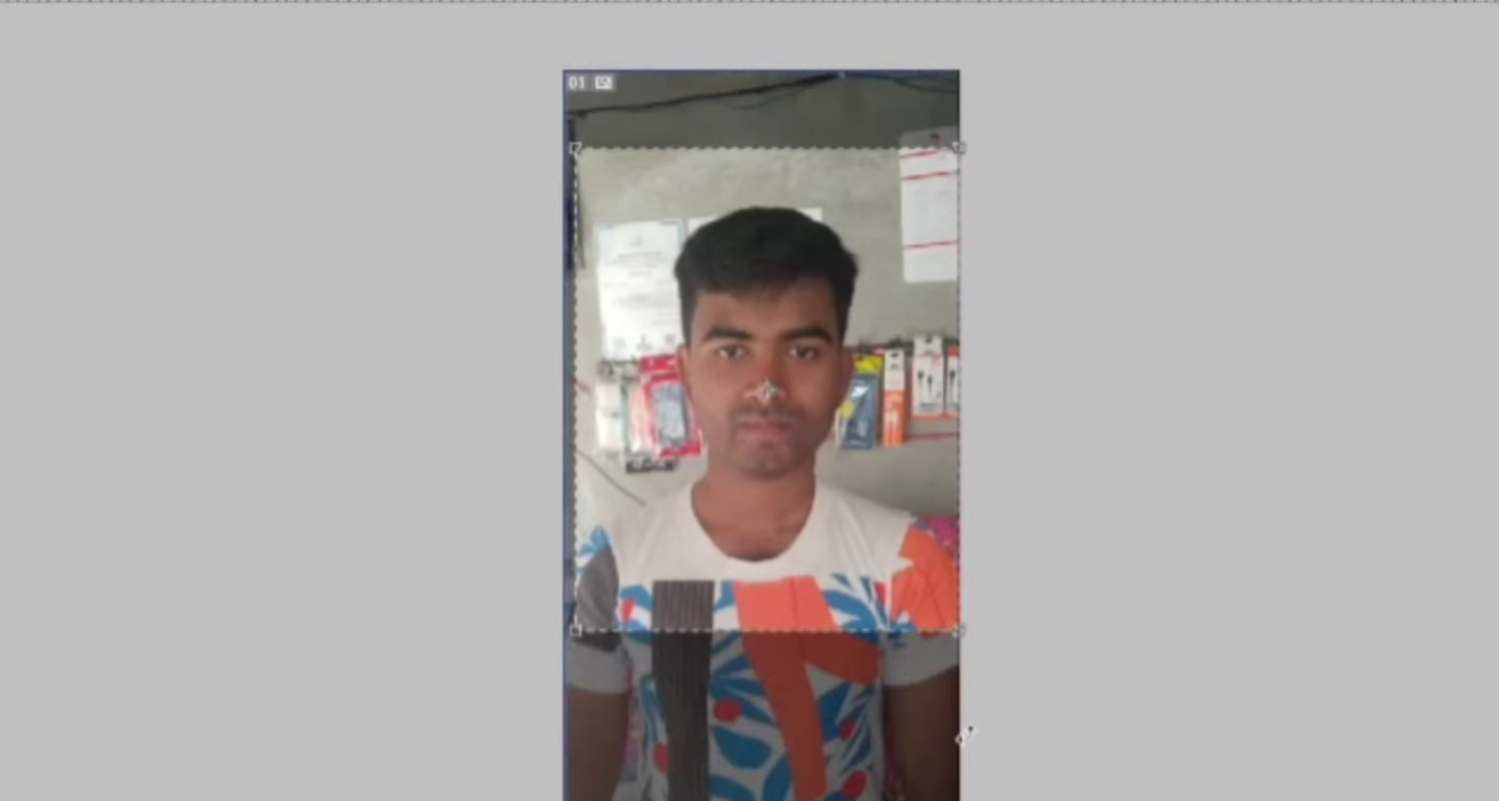
pyautogui.press('Down')
pyautogui.press('Down')
pyautogui.press('Down')
pyautogui.press('Down')
pyautogui.press('Down')
pyautogui.press('Down')
pyautogui.press('Down')
pyautogui.press('Down')
pyautogui.press('Down')
pyautogui.press('Down')
pyautogui.press('Down')
pyautogui.press('Down')
pyautogui.press('Down')
pyautogui.press('Down')
pyautogui.press('Down')
pyautogui.press('Down')
pyautogui.press('Down')
pyautogui.press('Down')
pyautogui.press('Down')
pyautogui.press('Down')
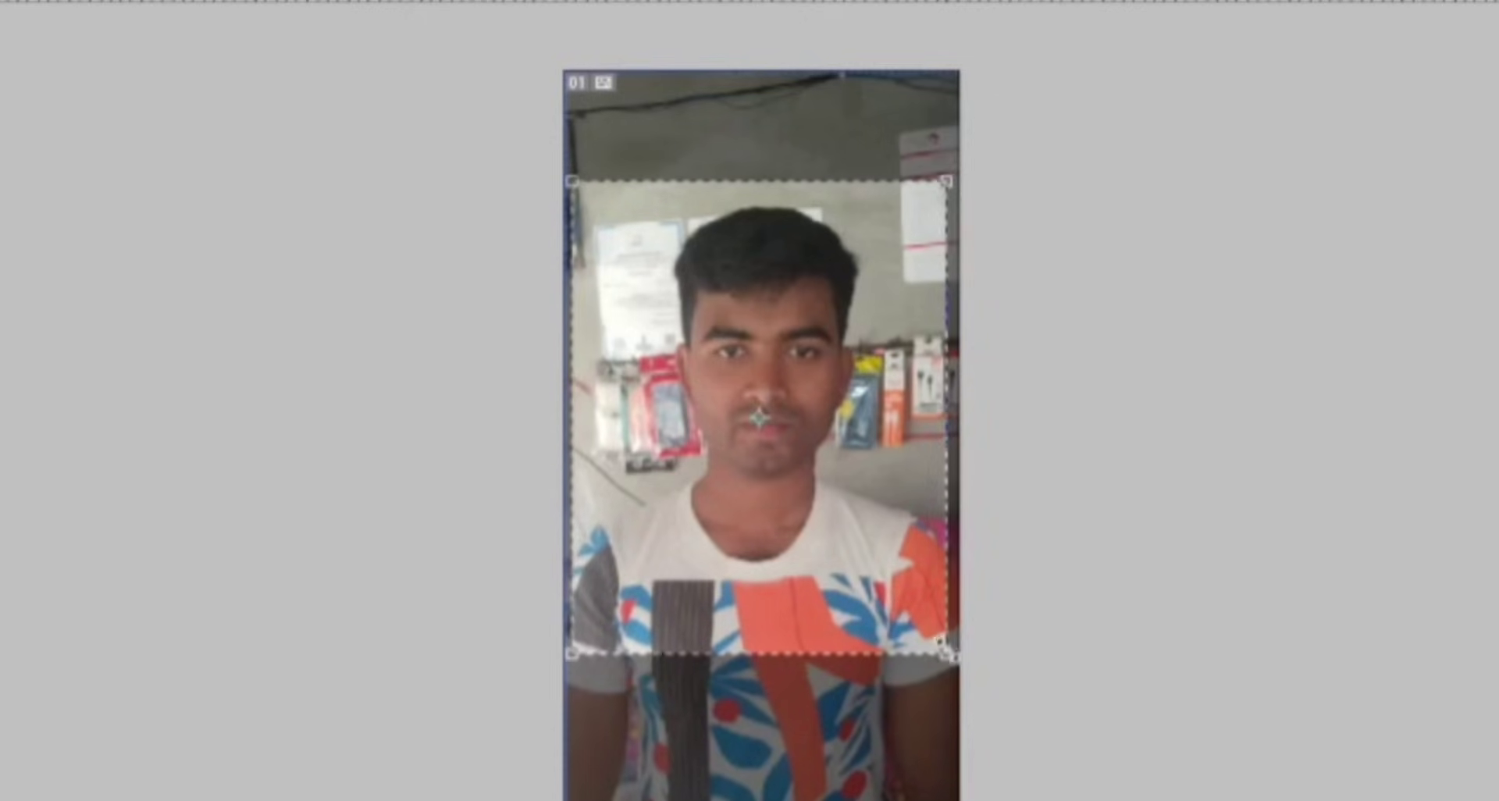
# - Enlarge the crop frame to almost the photo's full width, keeping a small gap above the hair, and commit the crop
pyautogui.moveTo(950, 651); pyautogui.dragTo(960, 667)
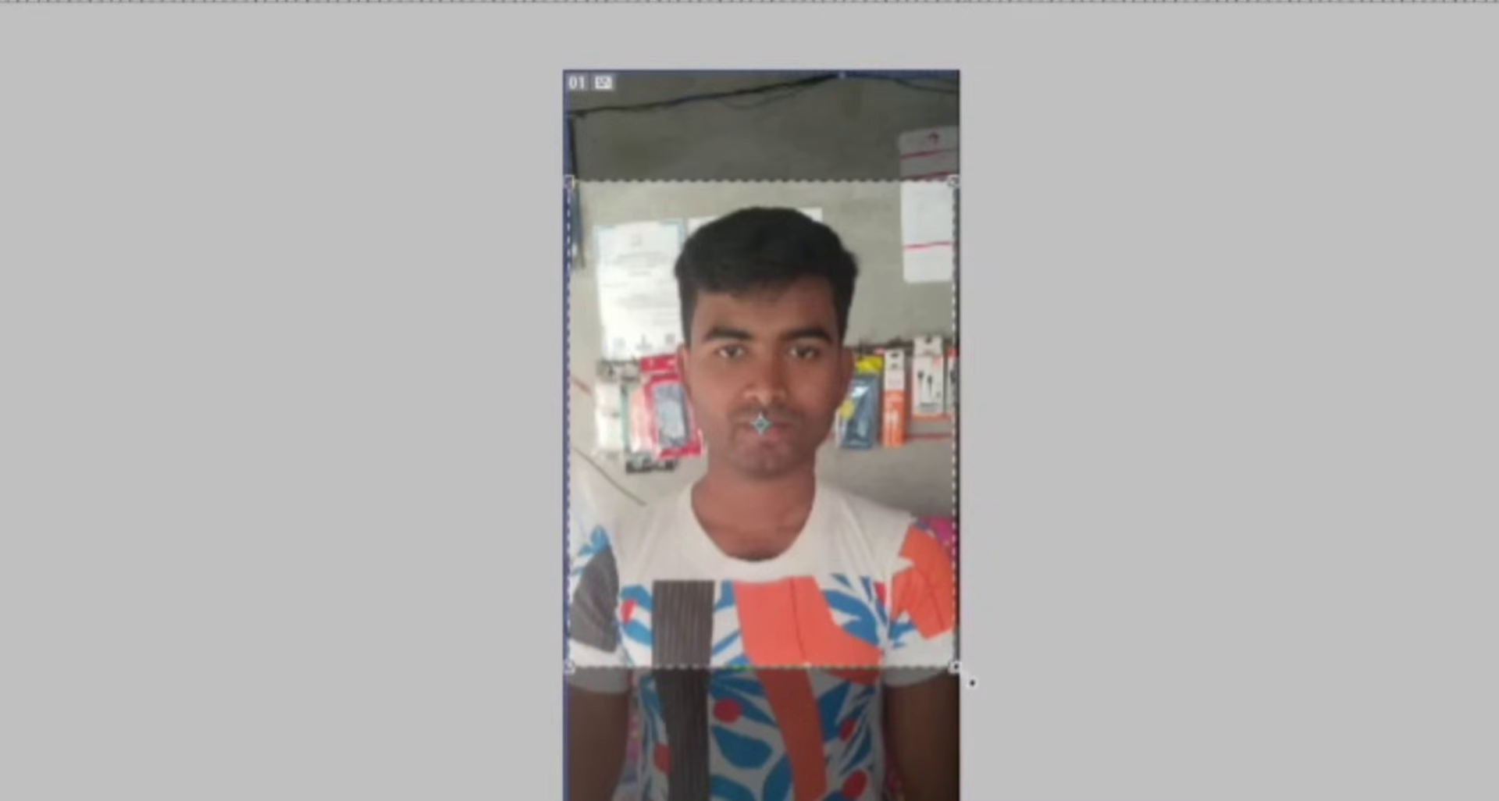
pyautogui.press('Down')
pyautogui.press('Down')
pyautogui.press('Down')
pyautogui.press('Down')
pyautogui.press('Down')
pyautogui.press('Down')
pyautogui.press('Down')
pyautogui.press('Down')
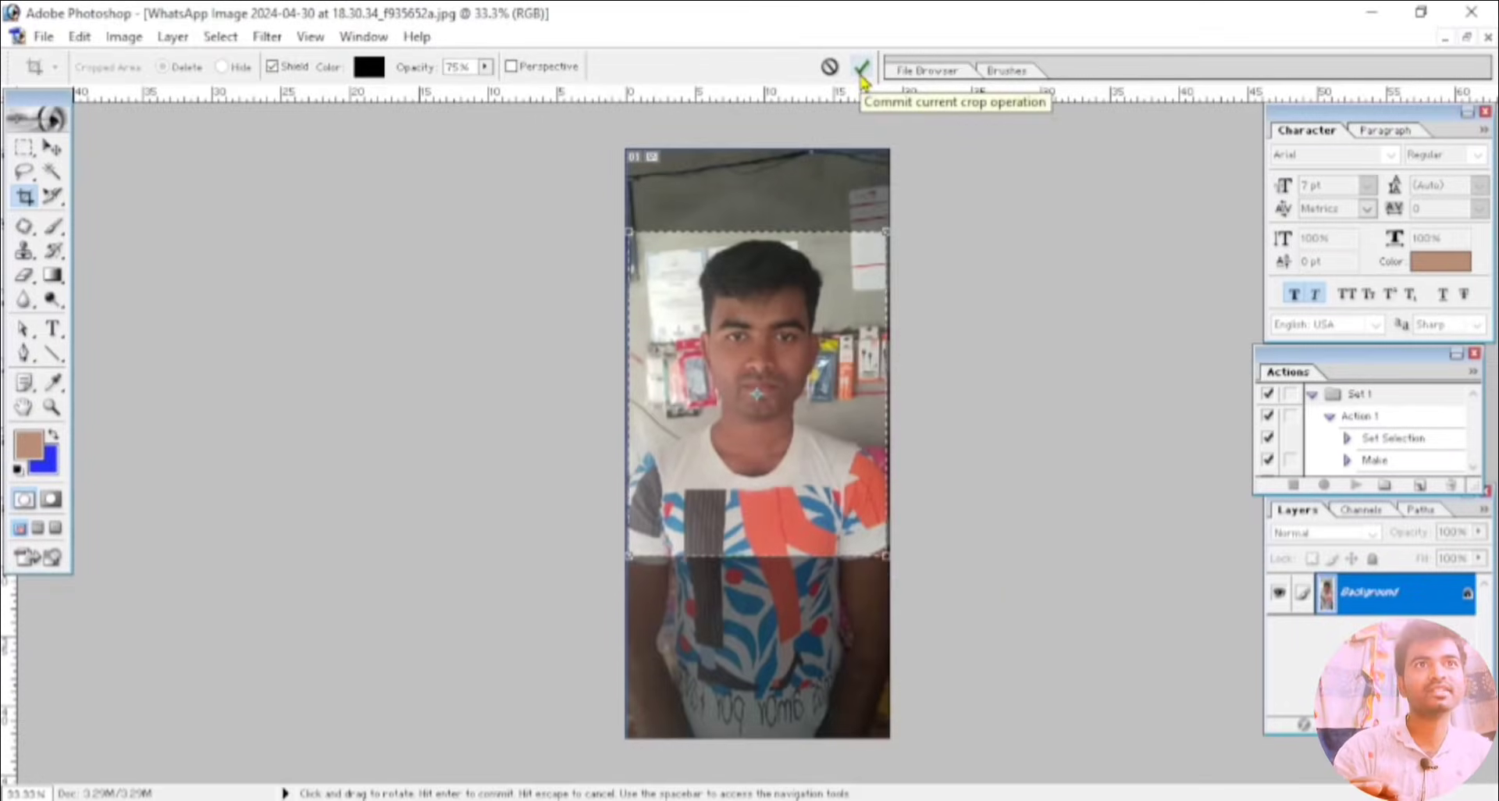
pyautogui.click(915, 108)
# - Examine the cropped portrait and the background around the man's head and shoulders up close
pyautogui.scroll(6, 746, 389)
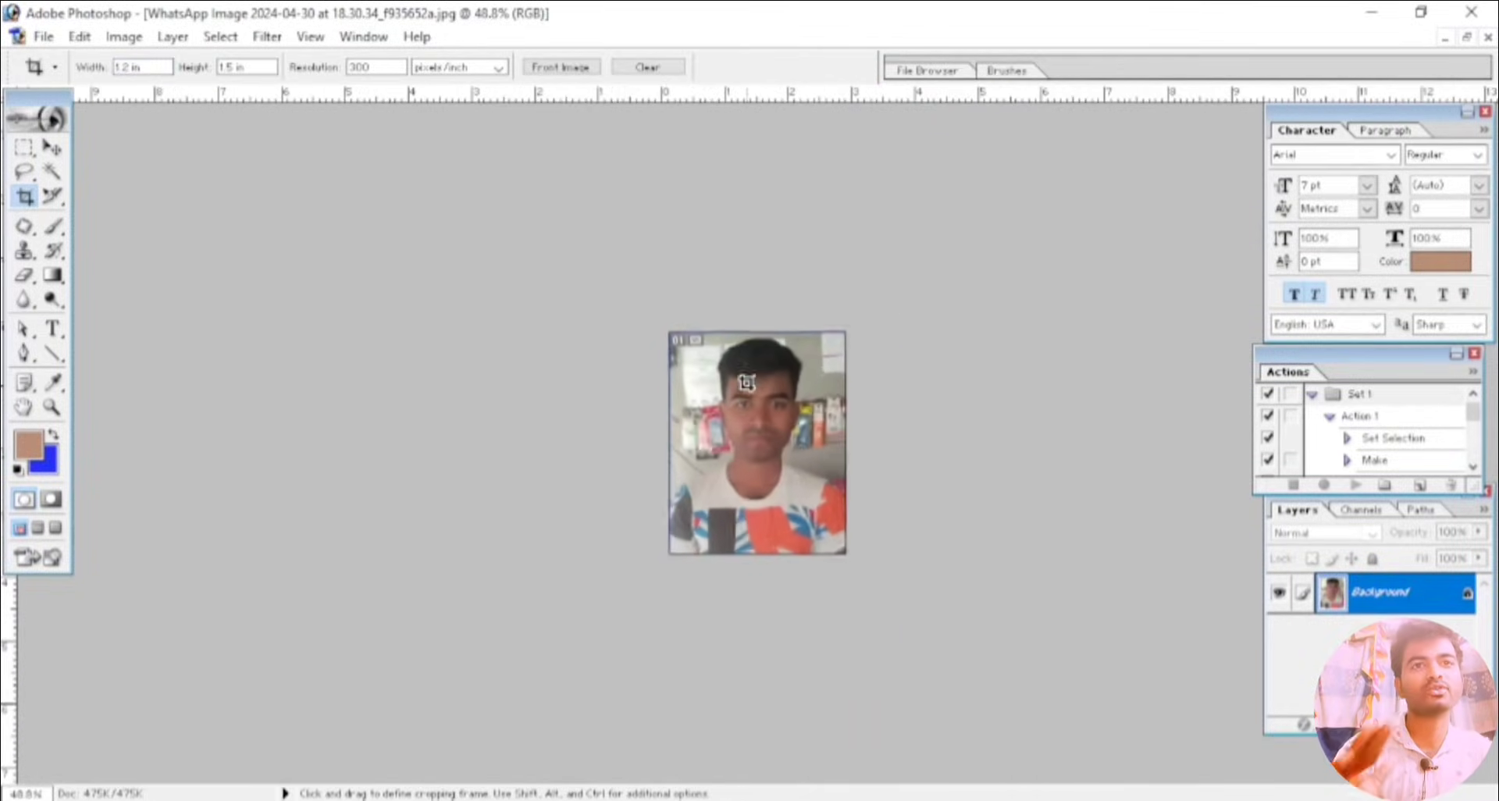
pyautogui.scroll(1, 745, 389)
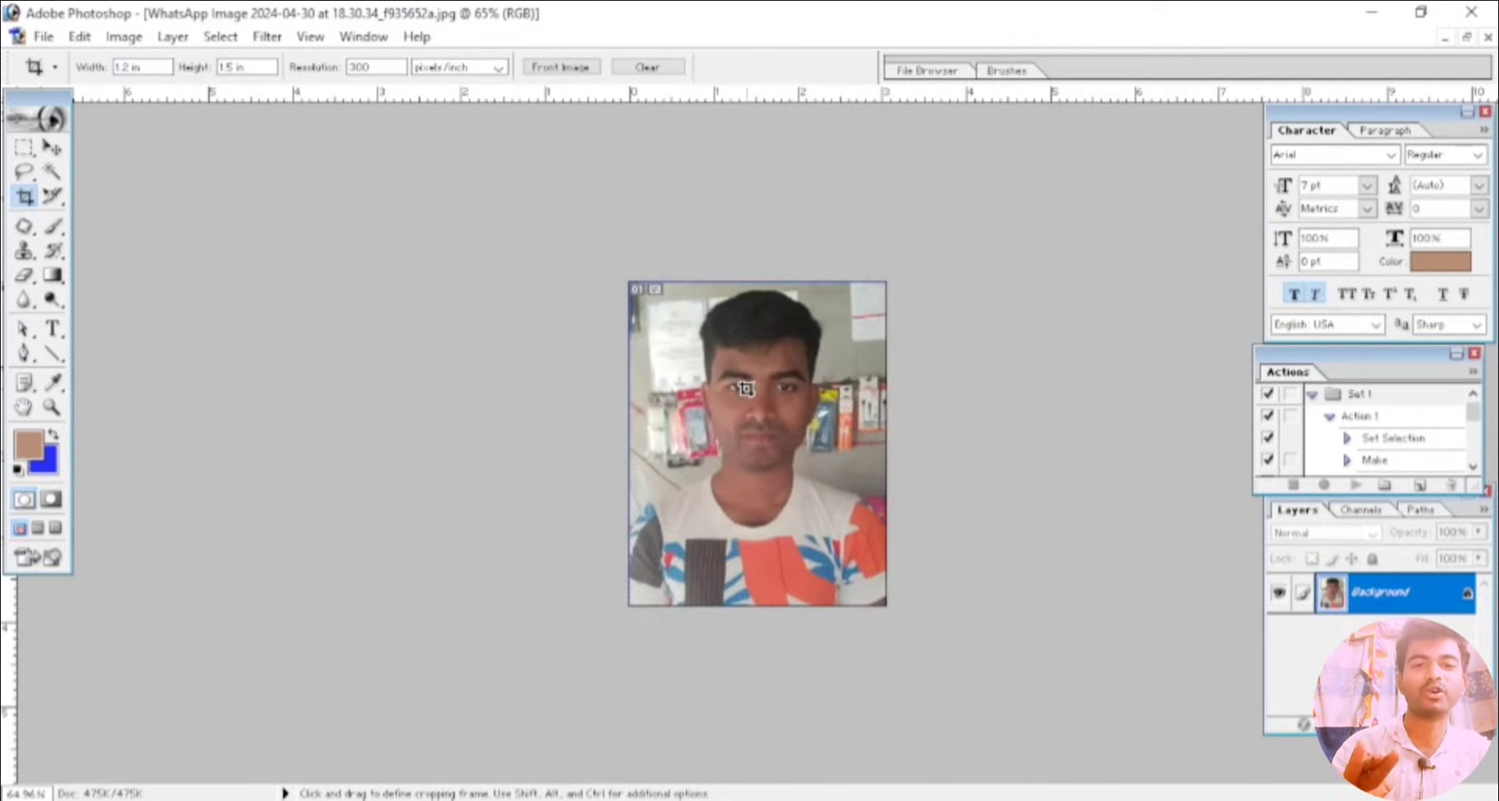
pyautogui.scroll(3, 745, 389)
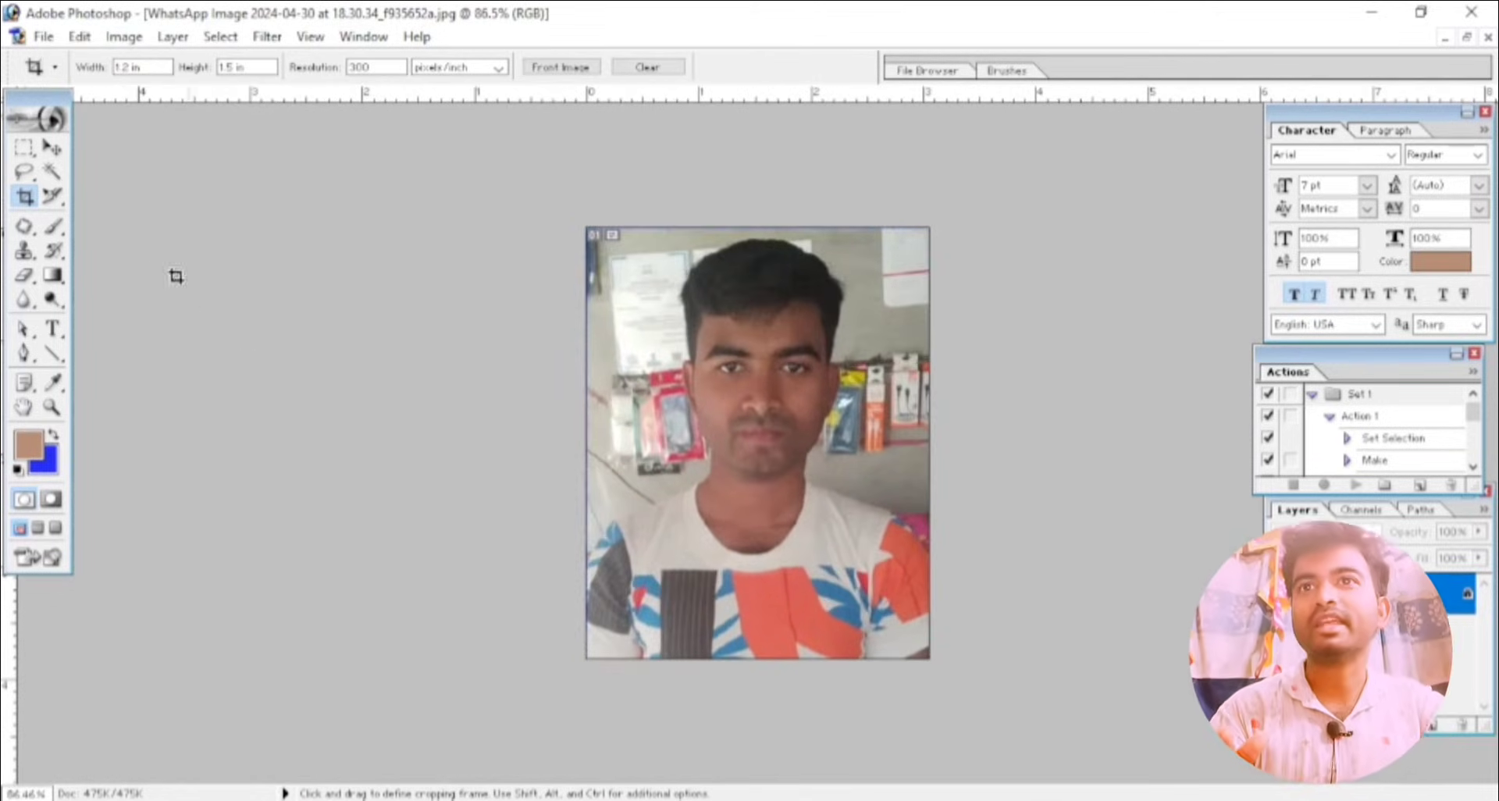
pyautogui.click(55, 152)
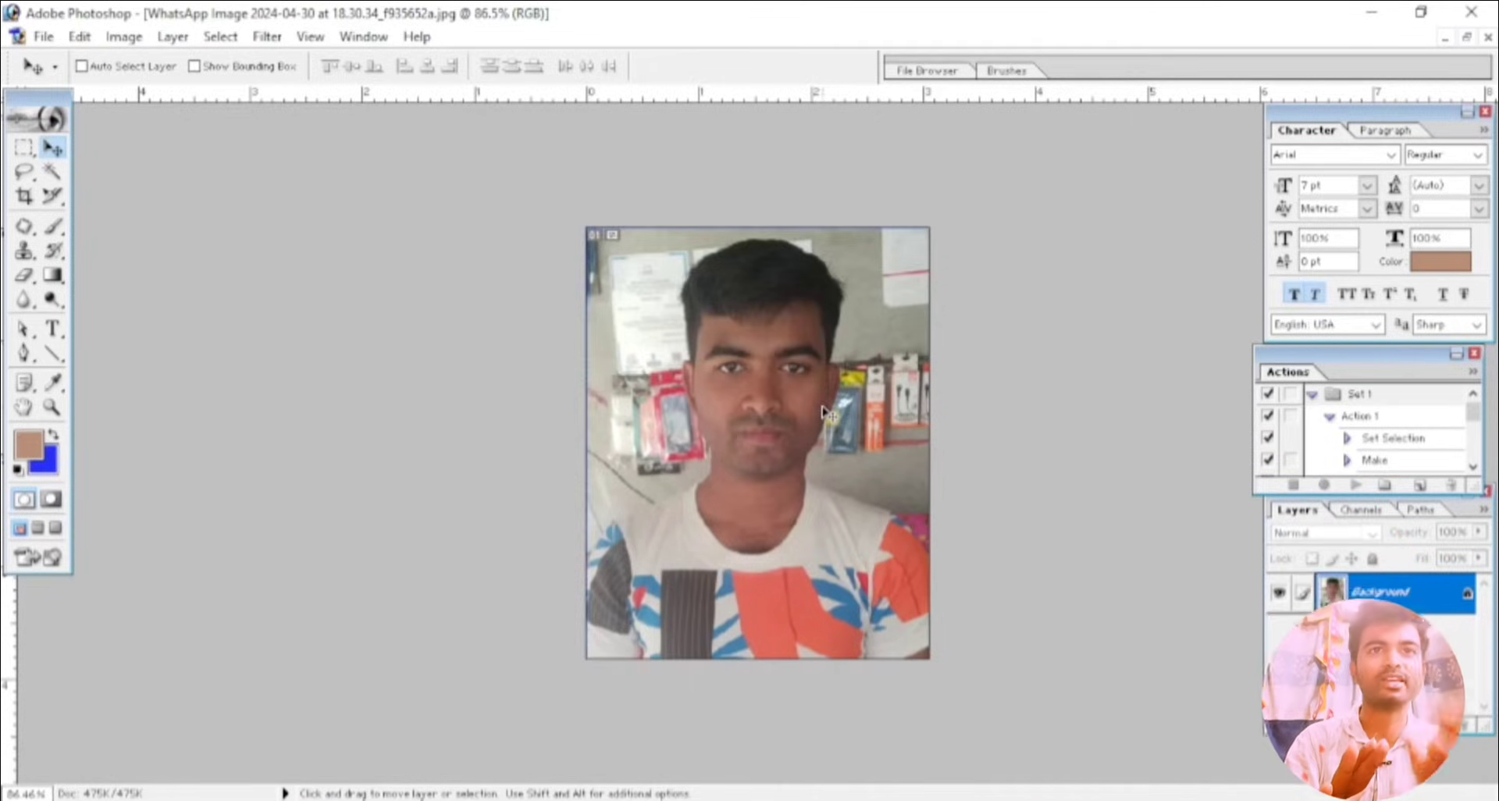
pyautogui.scroll(2, 813, 425)
pyautogui.scroll(-2, 718, 391)
pyautogui.scroll(2, 653, 409)
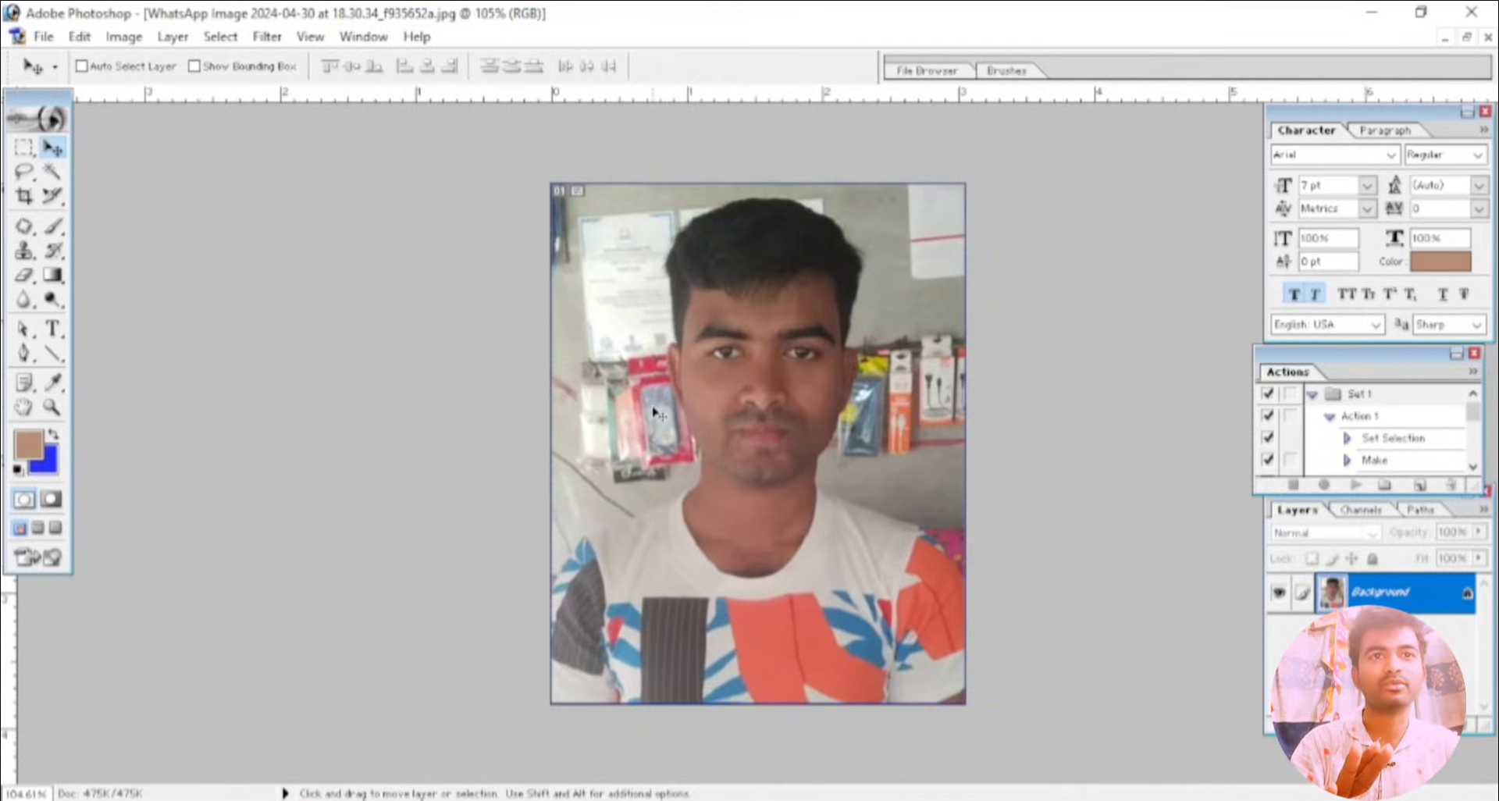
pyautogui.scroll(-1, 897, 344)
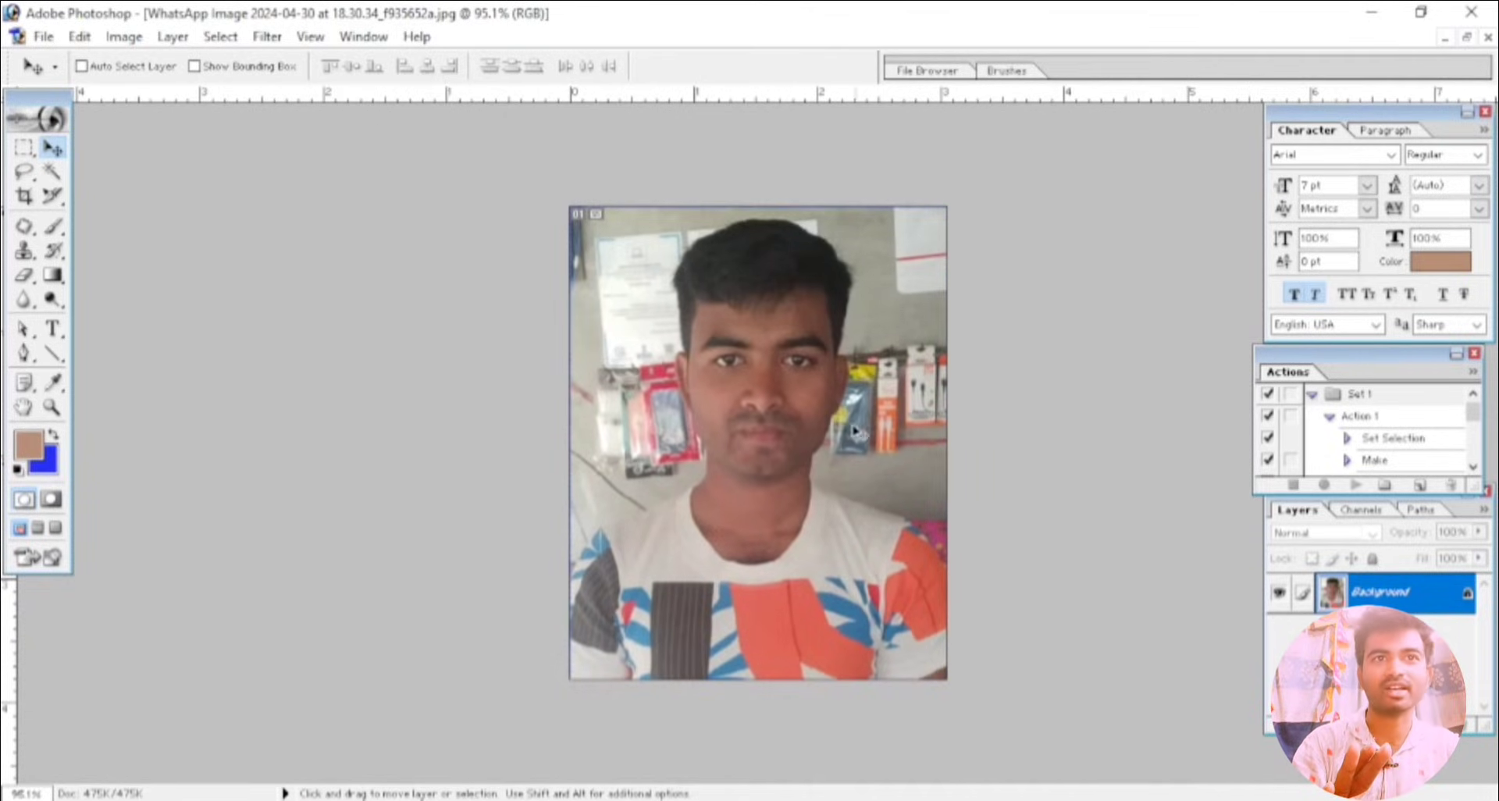
pyautogui.scroll(2, 856, 431)
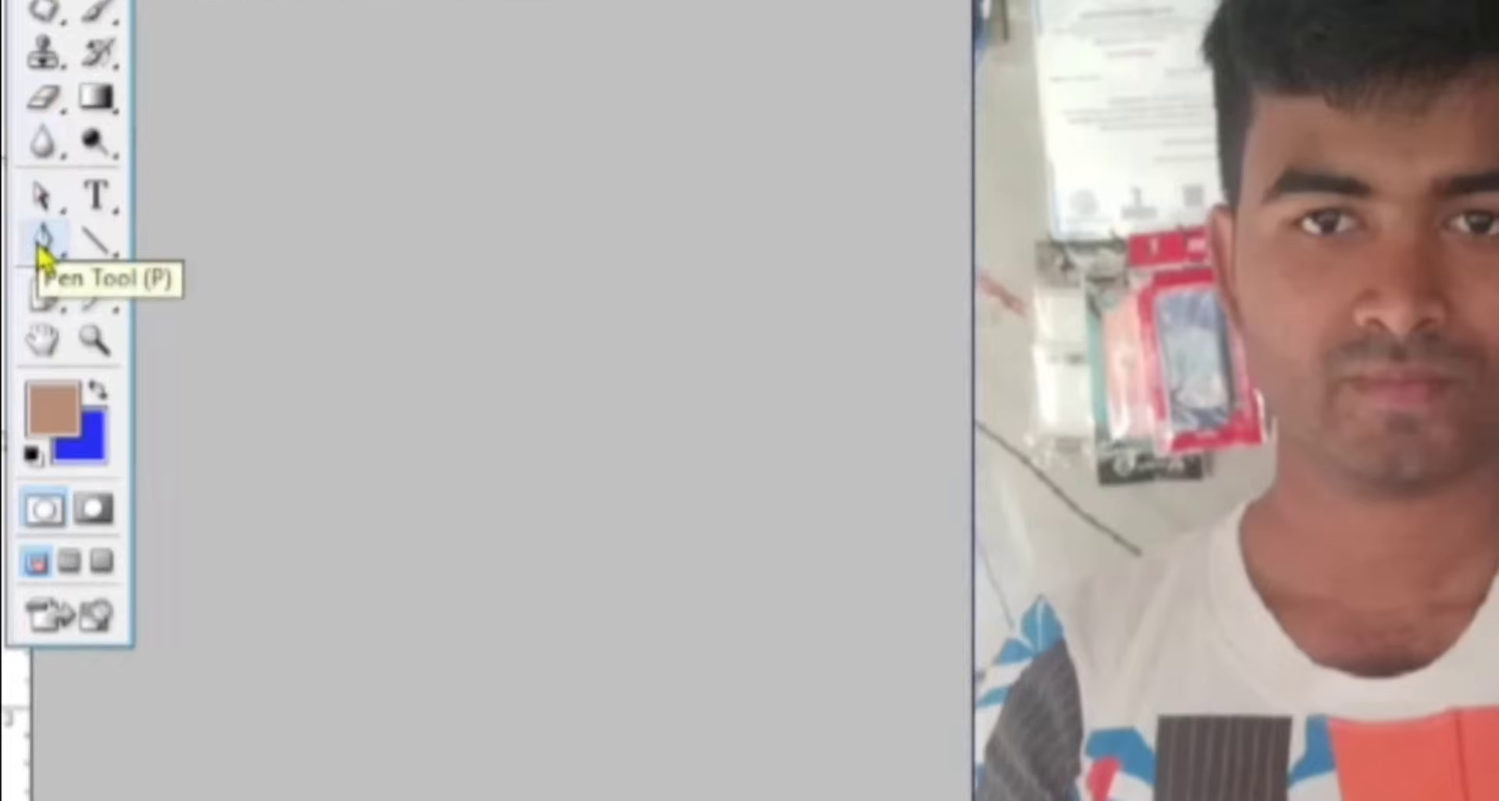
# - Trace a Pen tool path from the photo's left edge up along the sleeve and shoulder to the shirt collar
pyautogui.moveTo(43, 259); pyautogui.dragTo(141, 258)
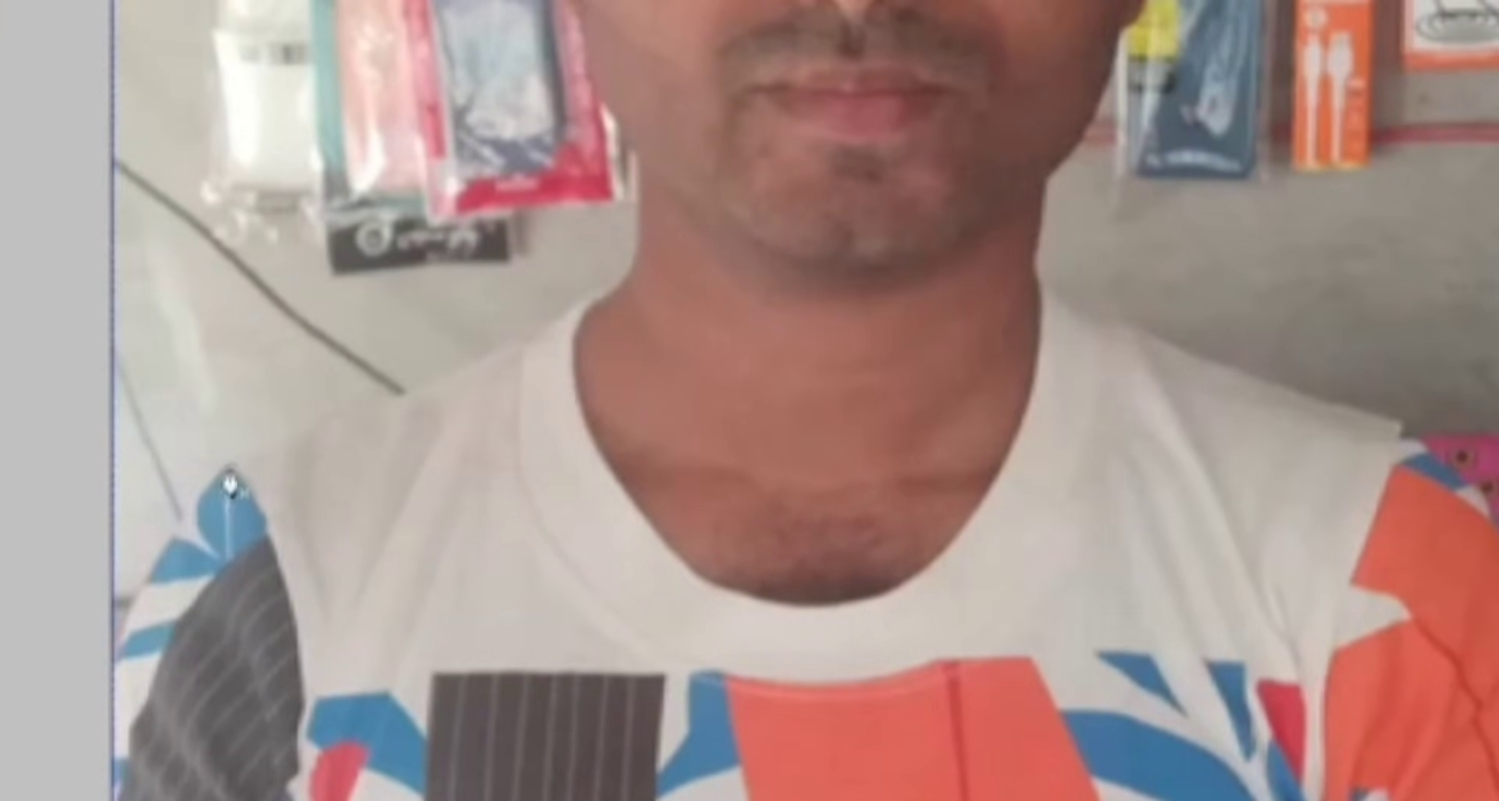
pyautogui.scroll(5, 587, 304)
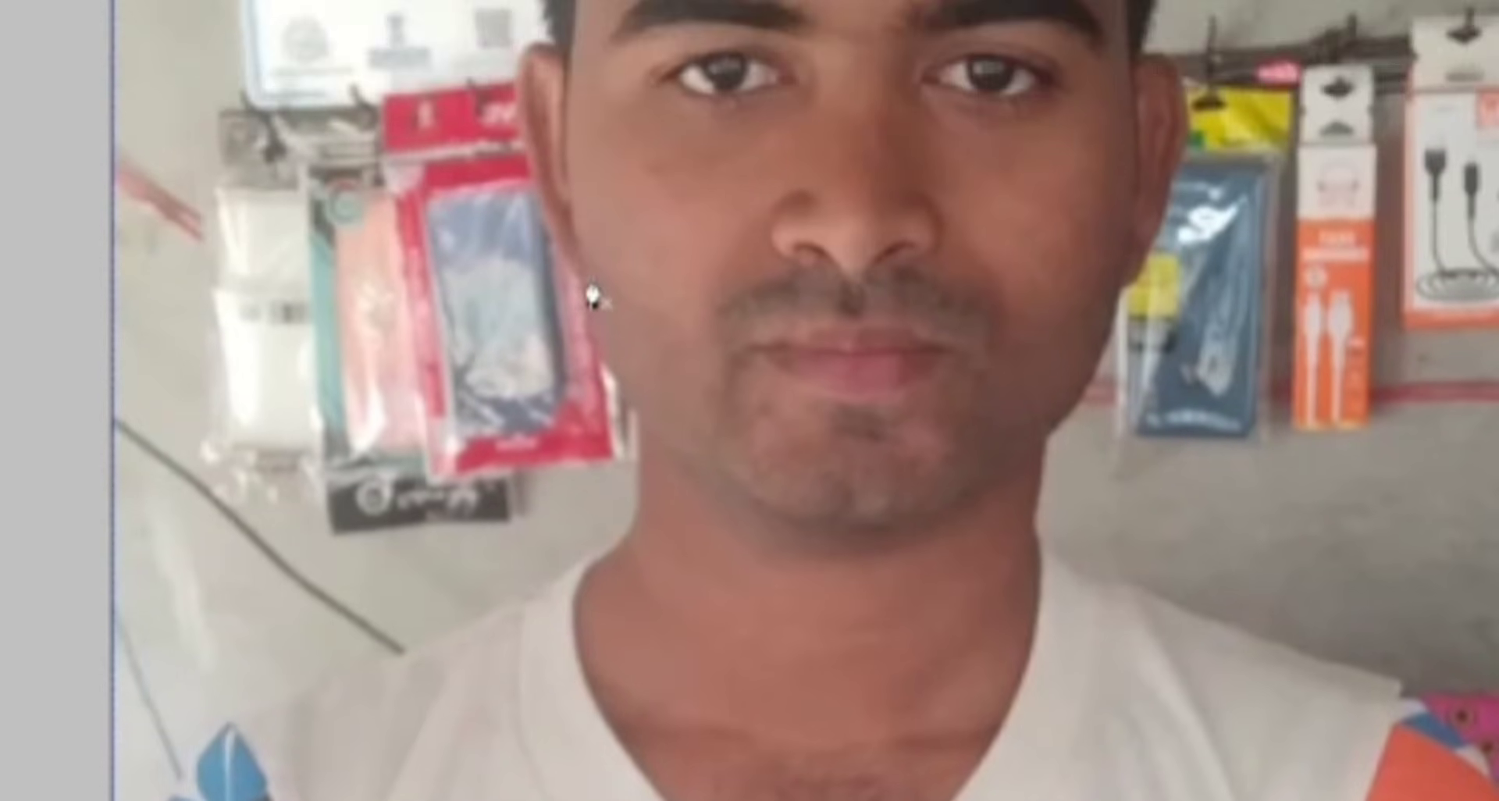
pyautogui.scroll(-3, 494, 531)
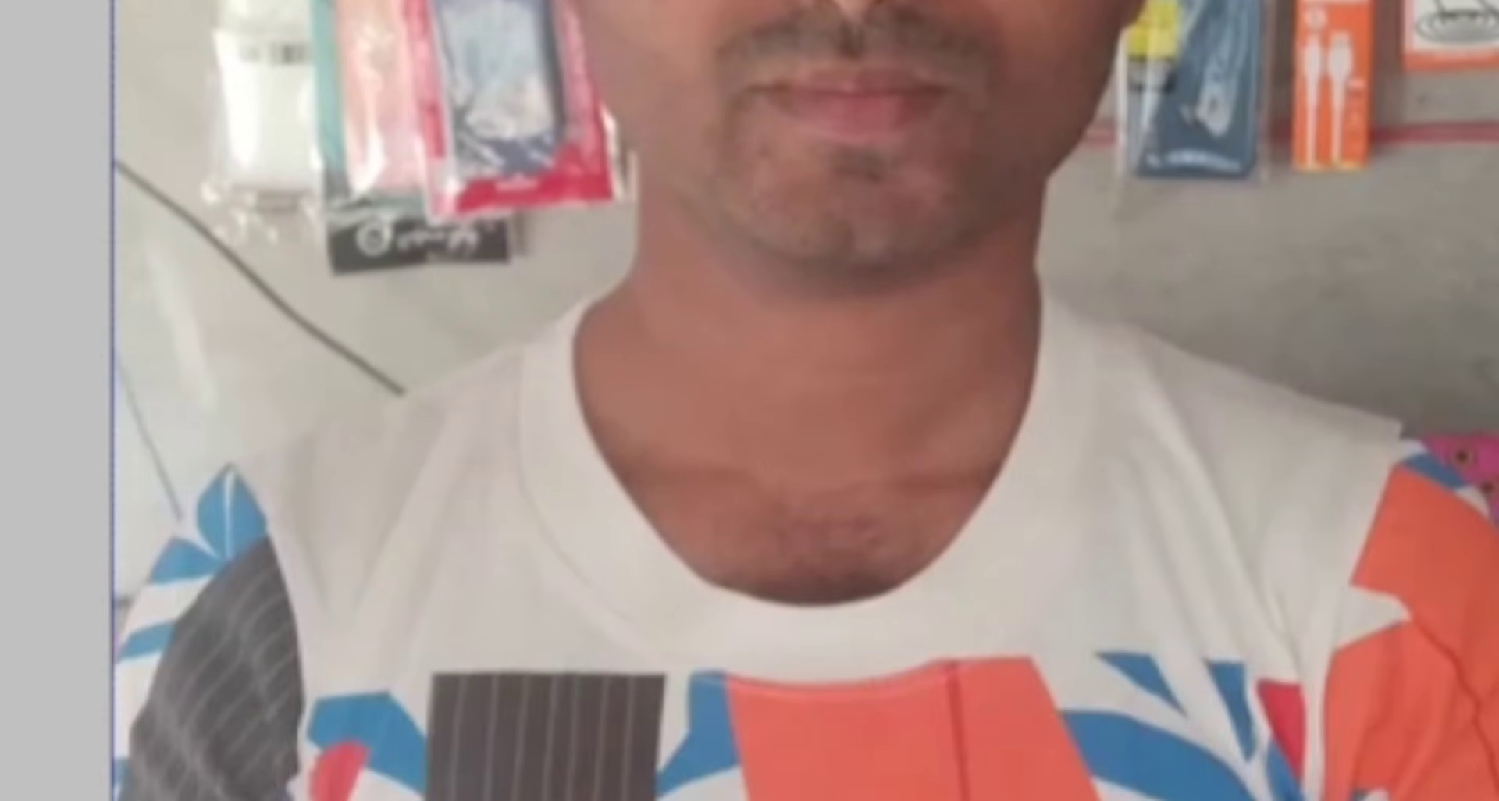
pyautogui.click(113, 665)
pyautogui.click(138, 596)
pyautogui.click(175, 531)
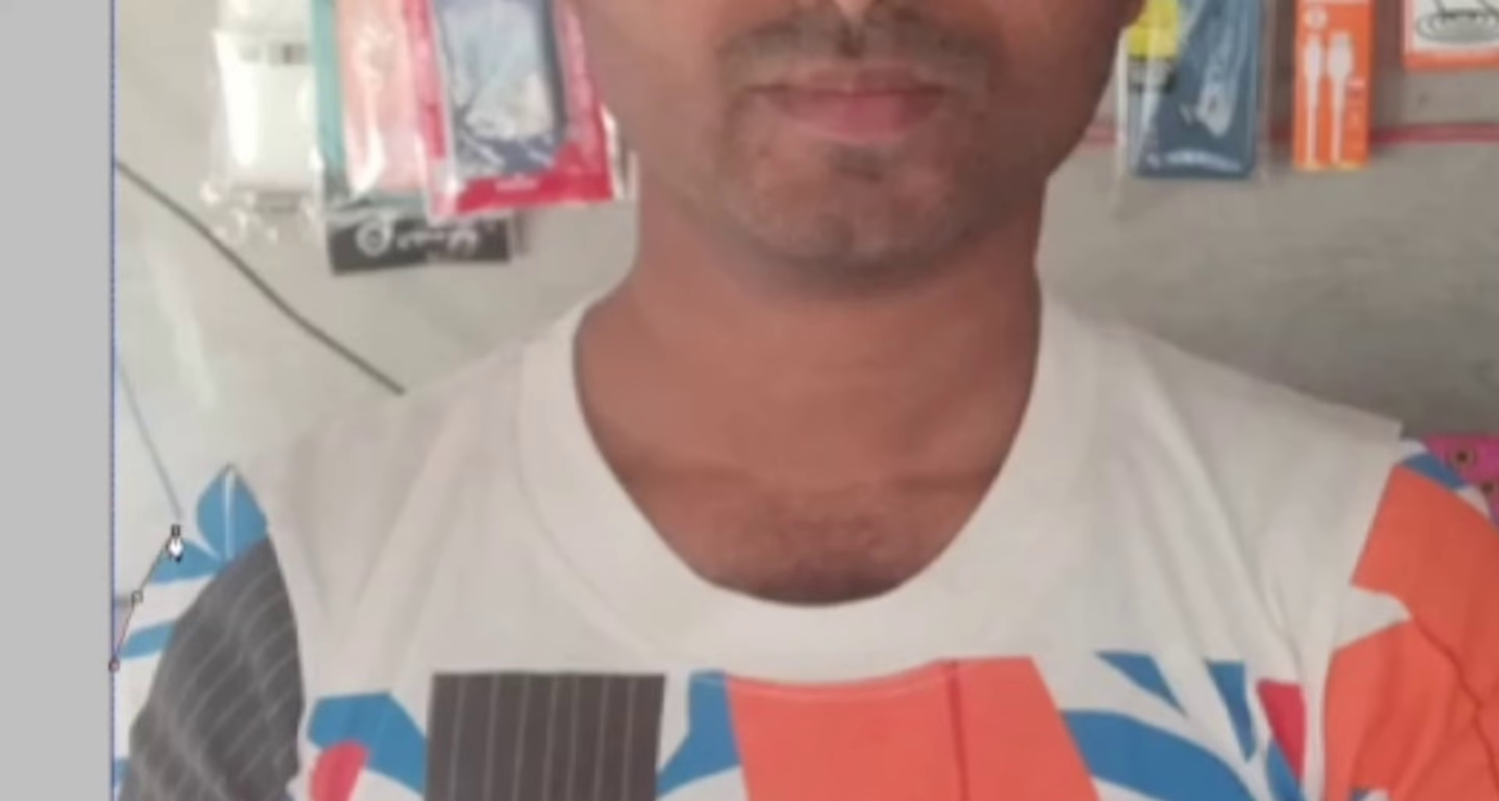
pyautogui.click(213, 482)
pyautogui.click(368, 416)
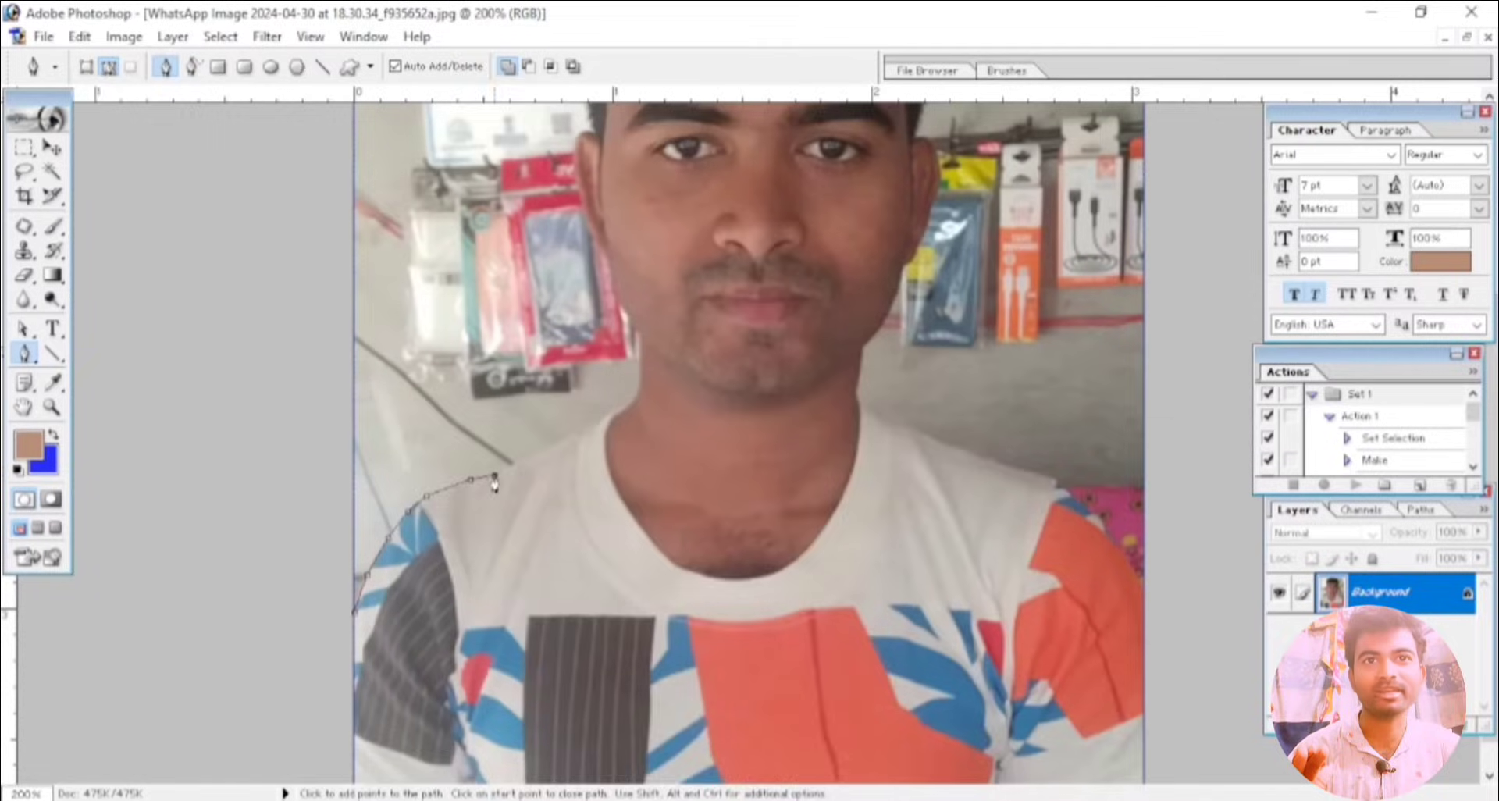
pyautogui.click(521, 462)
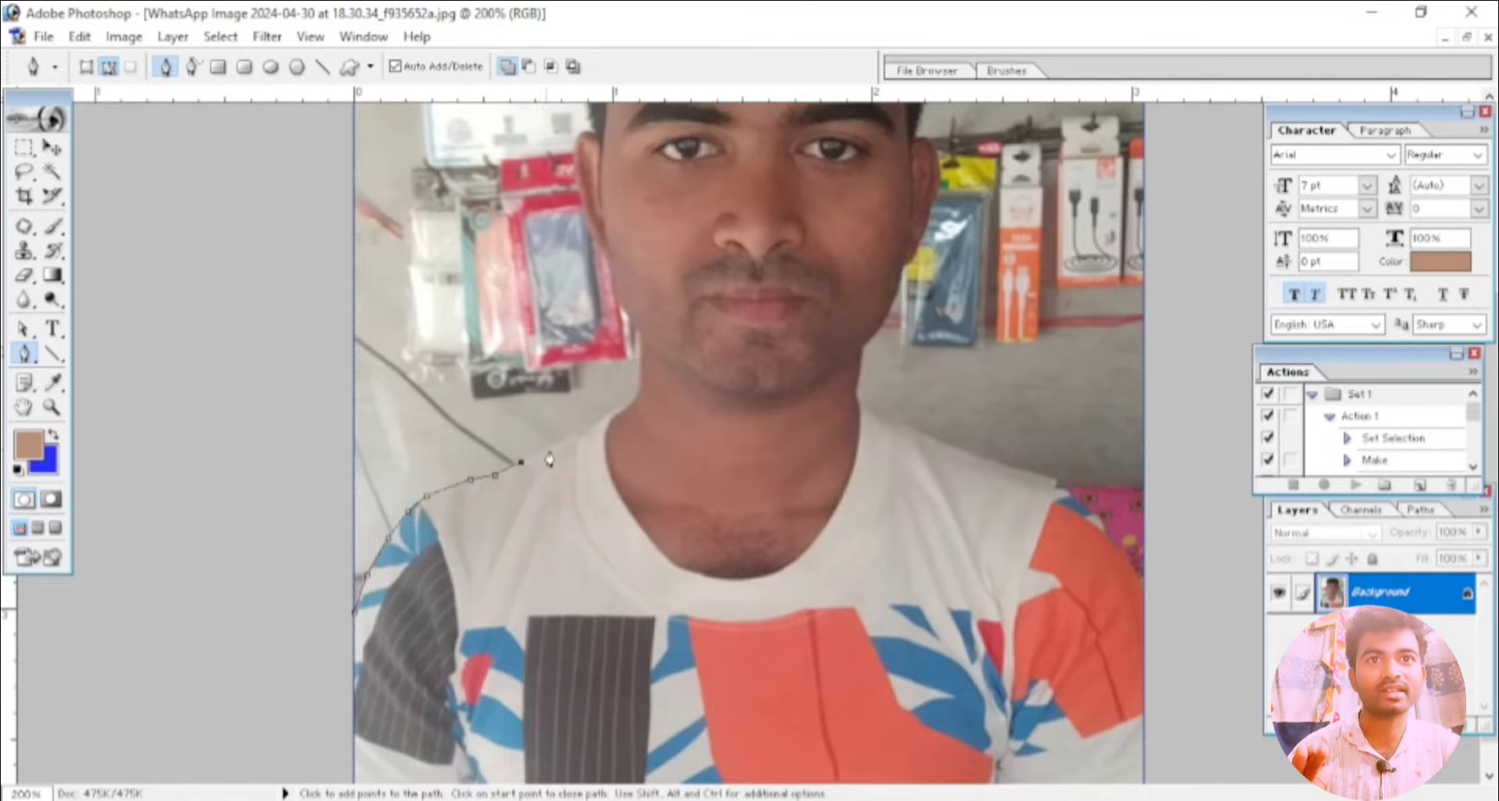
pyautogui.click(550, 449)
pyautogui.click(569, 441)
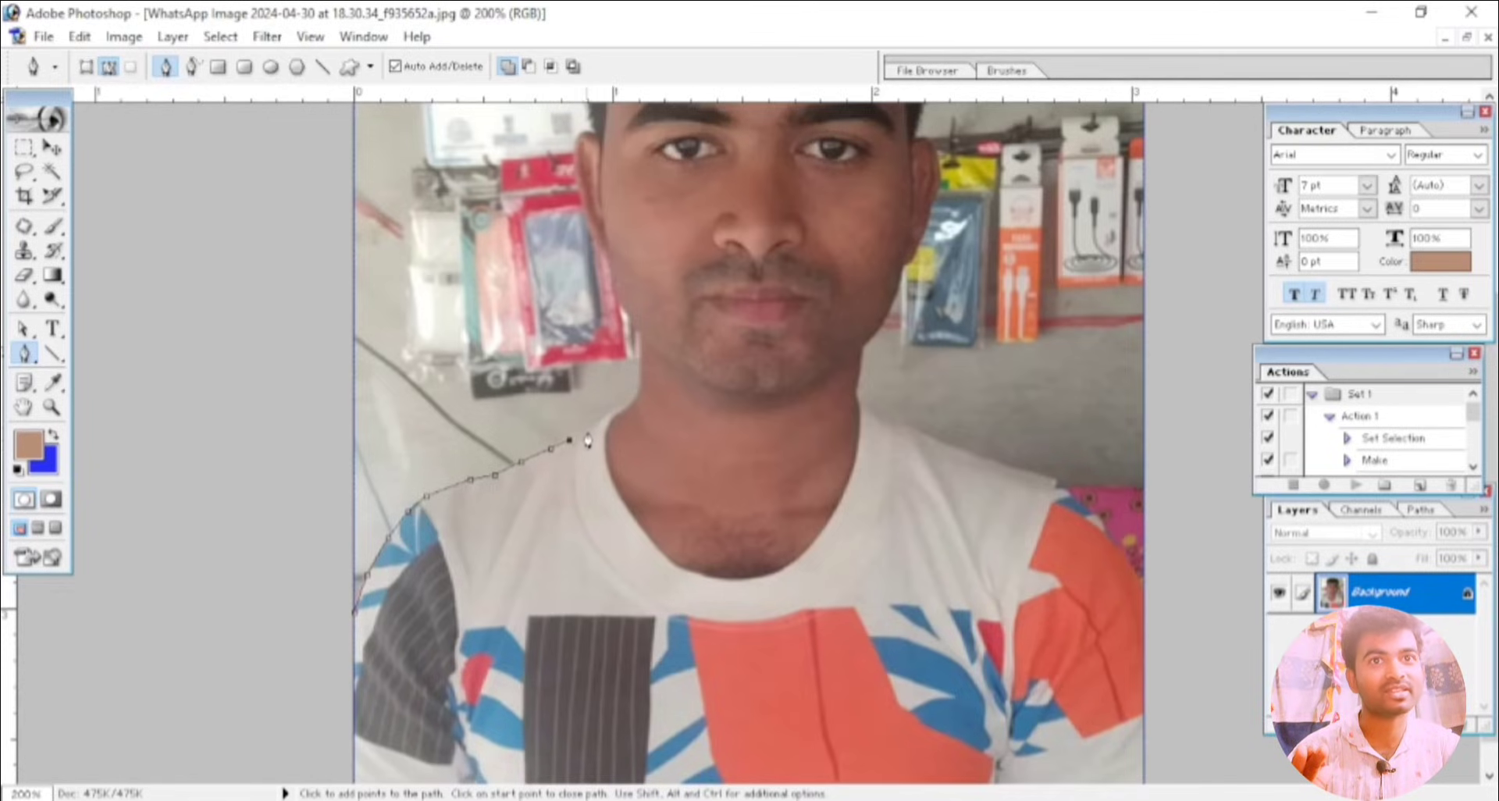
pyautogui.click(598, 423)
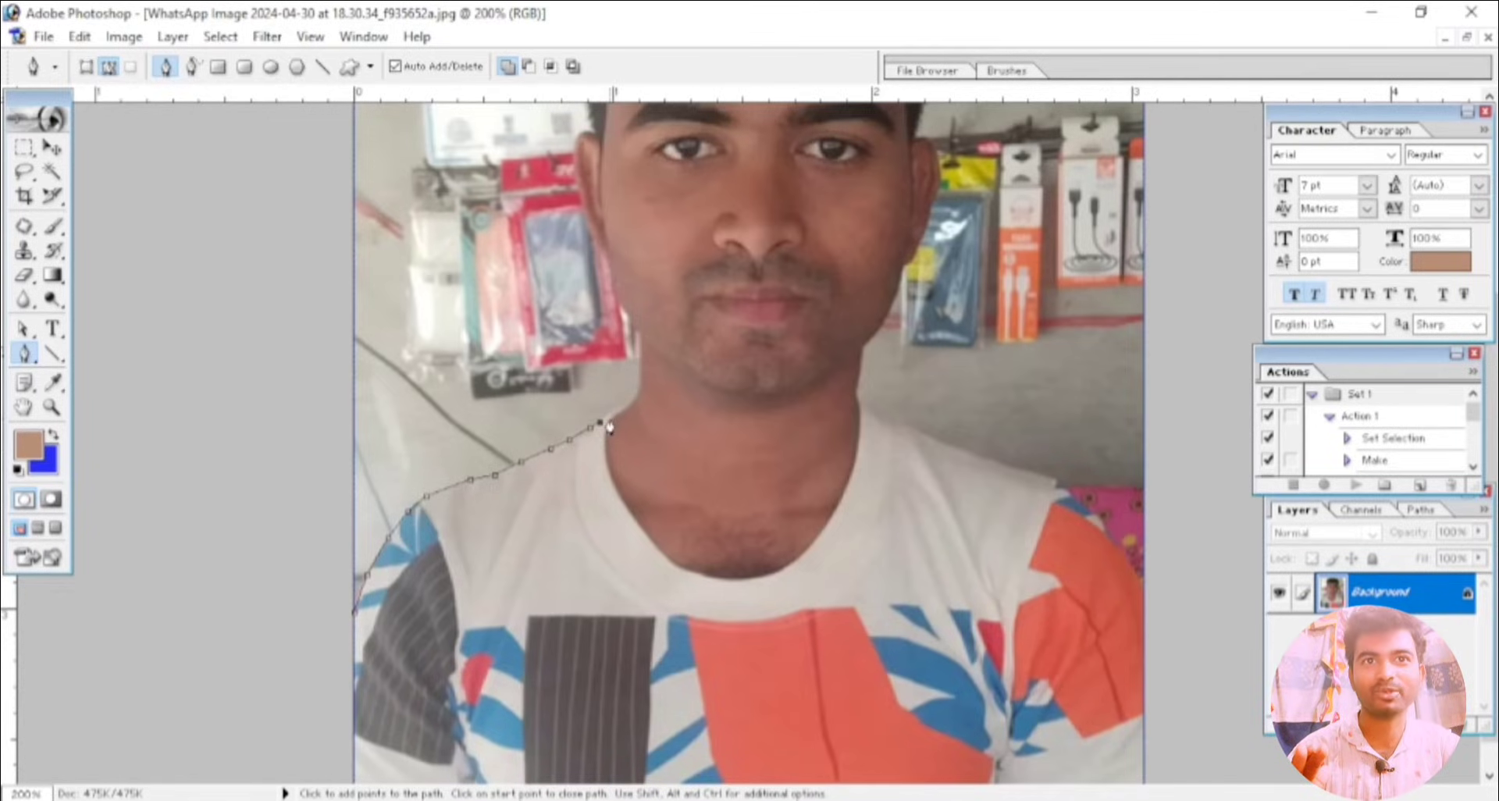
# - Continue the path from the collar up the neck and jawline to the outer edge of the ear
pyautogui.click(609, 419)
pyautogui.click(627, 409)
pyautogui.click(641, 385)
pyautogui.click(639, 334)
pyautogui.click(619, 306)
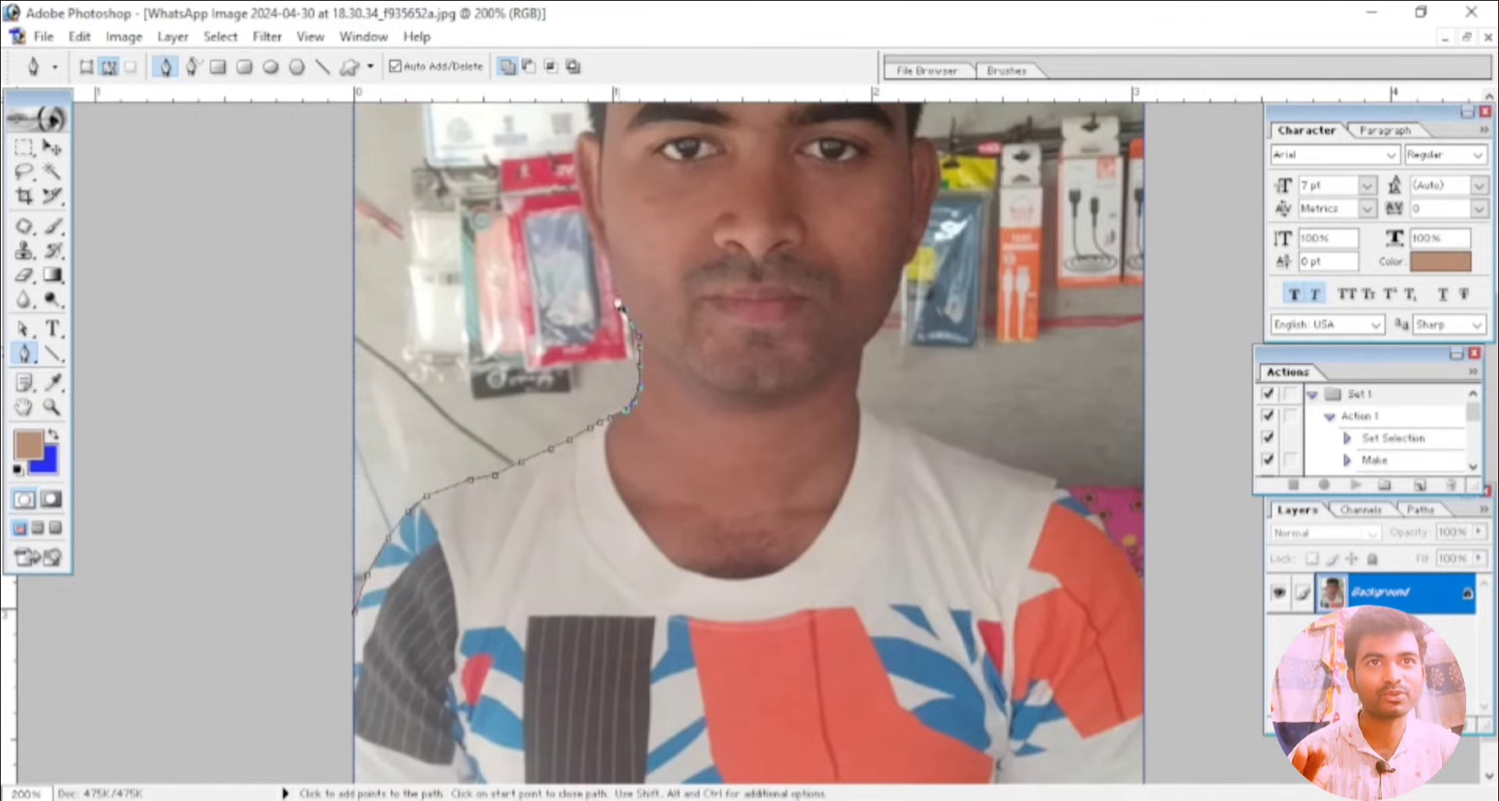
pyautogui.click(612, 287)
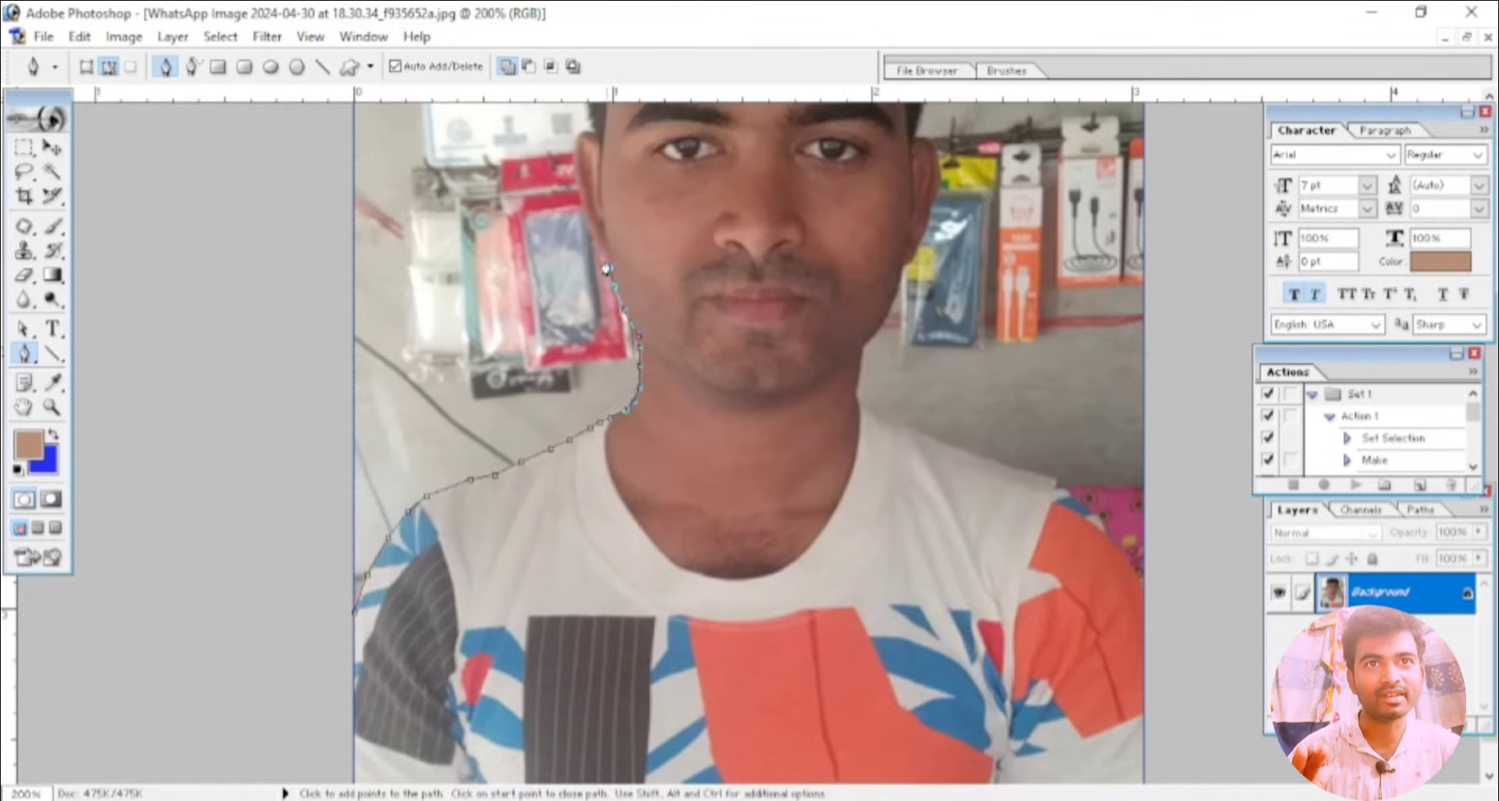
pyautogui.click(595, 243)
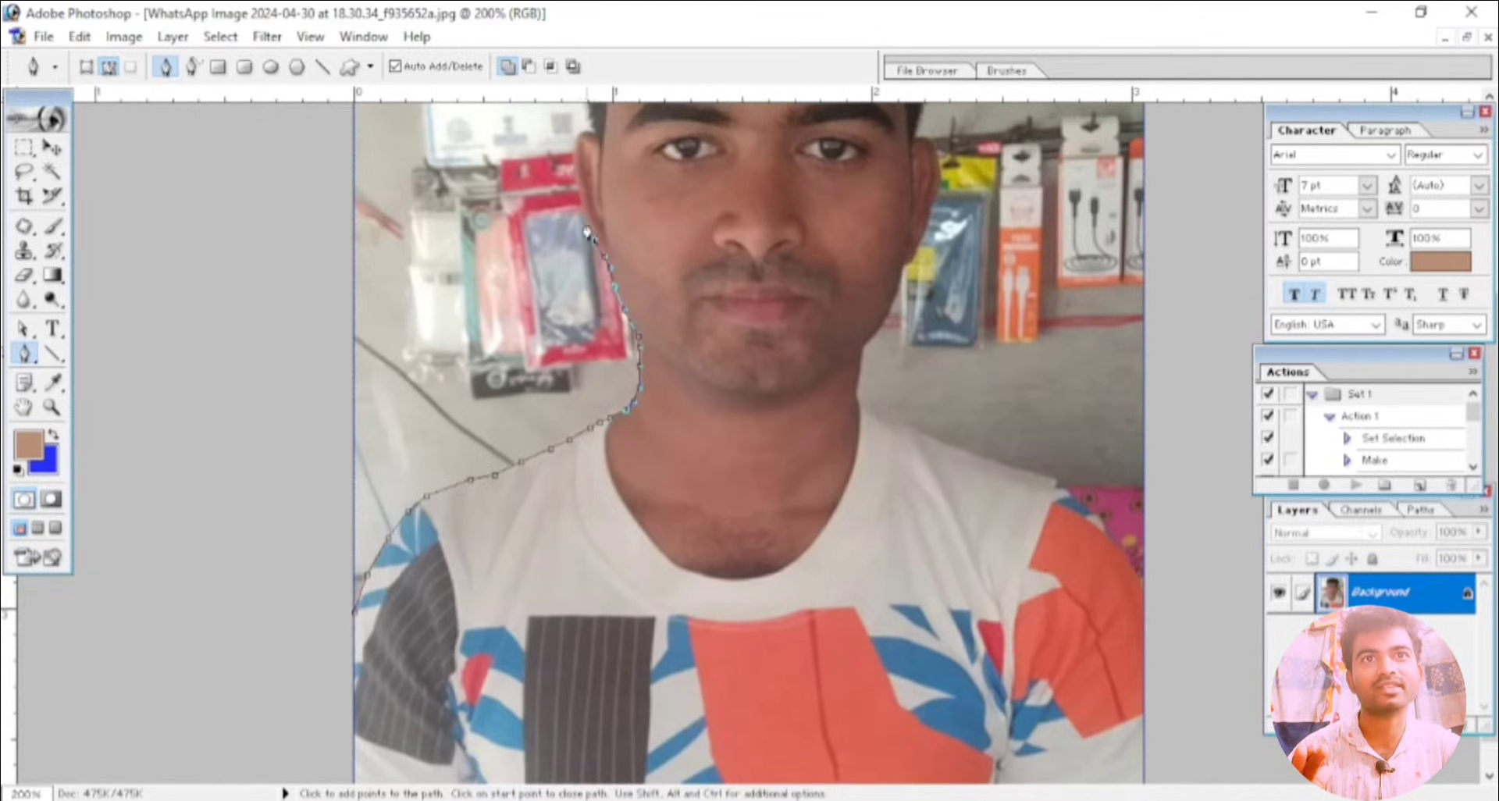
pyautogui.click(576, 198)
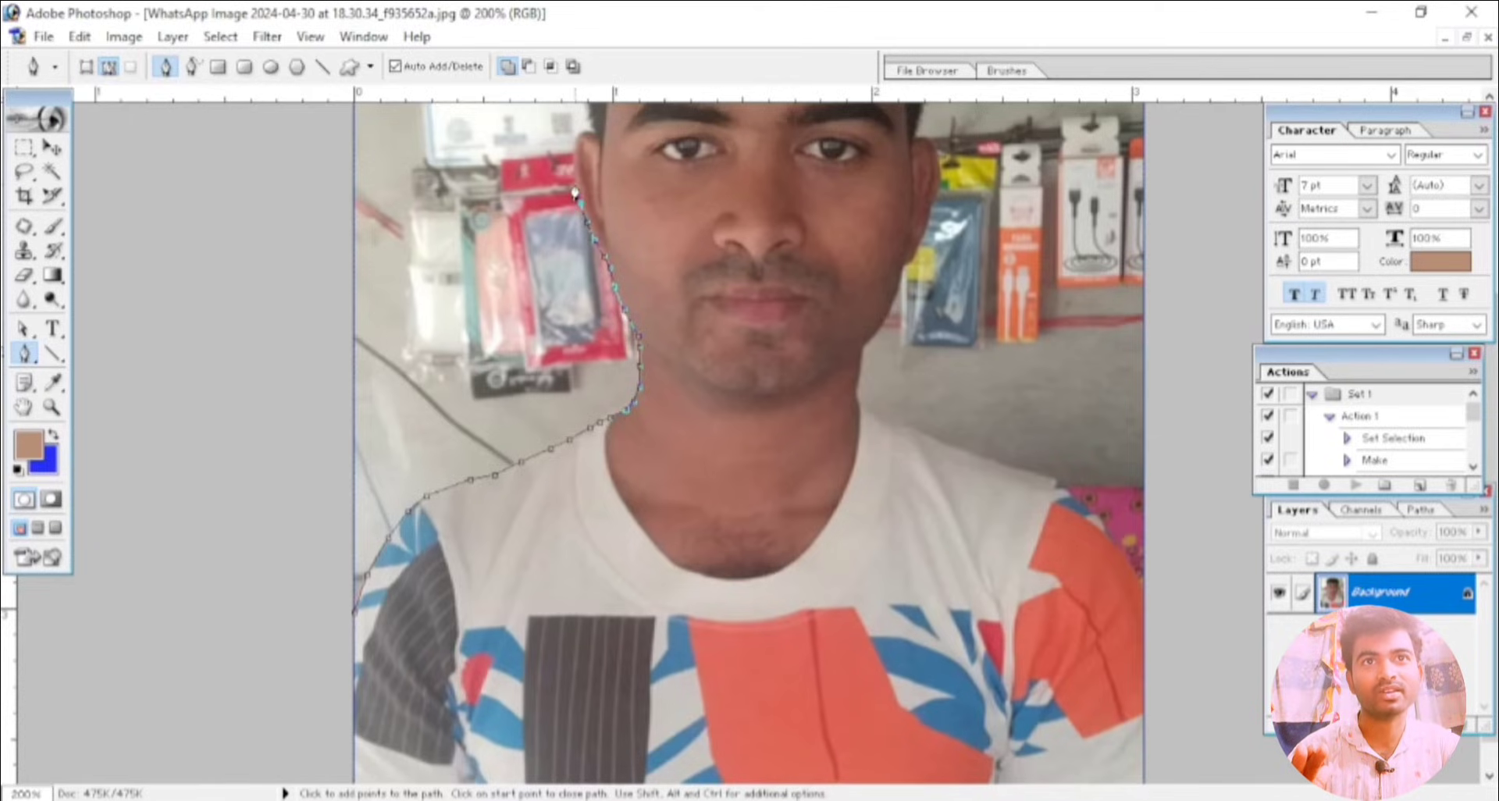
pyautogui.scroll(3, 637, 343)
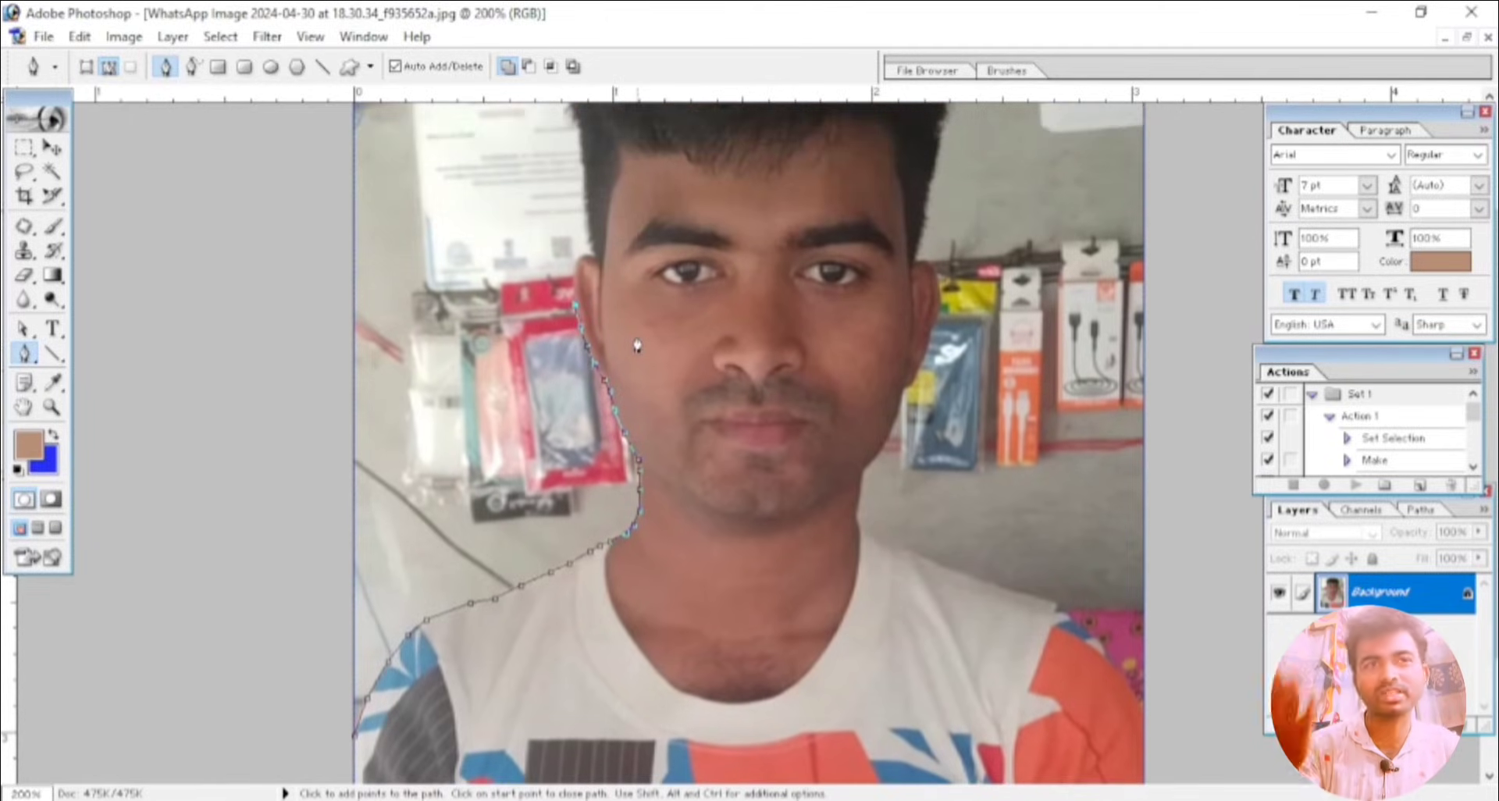
pyautogui.scroll(1, 636, 343)
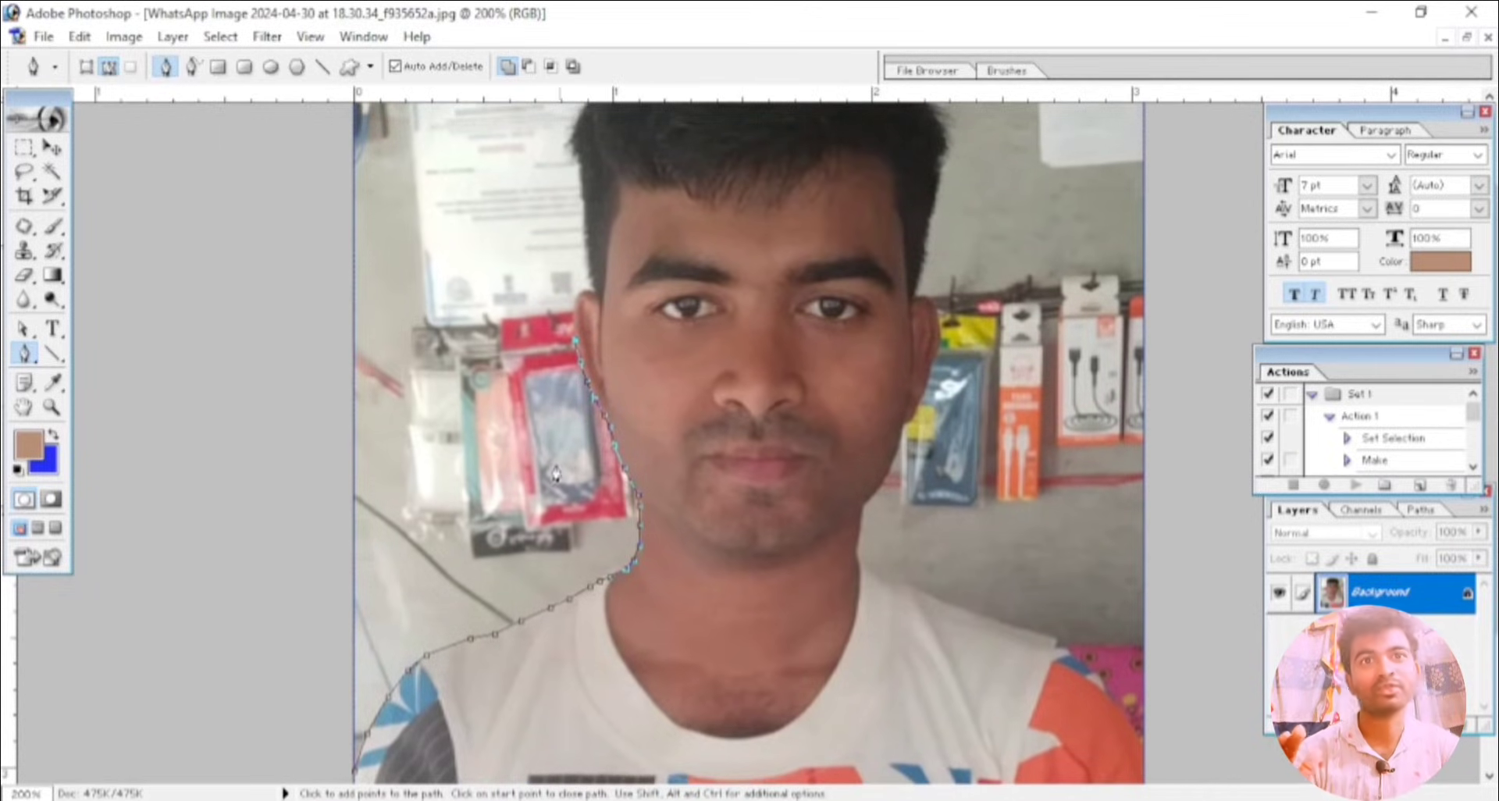
pyautogui.scroll(1, 637, 343)
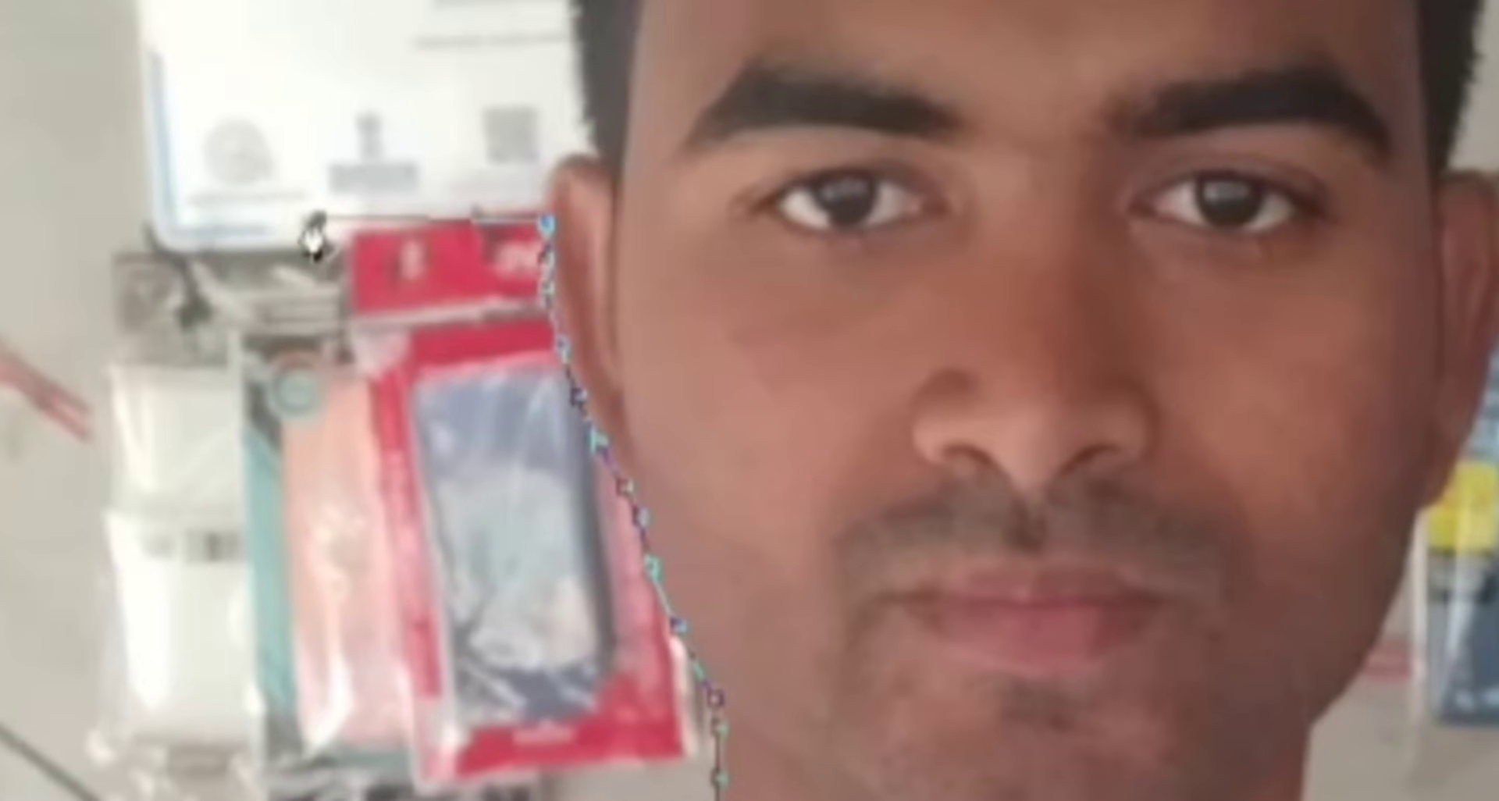
pyautogui.click(243, 154)
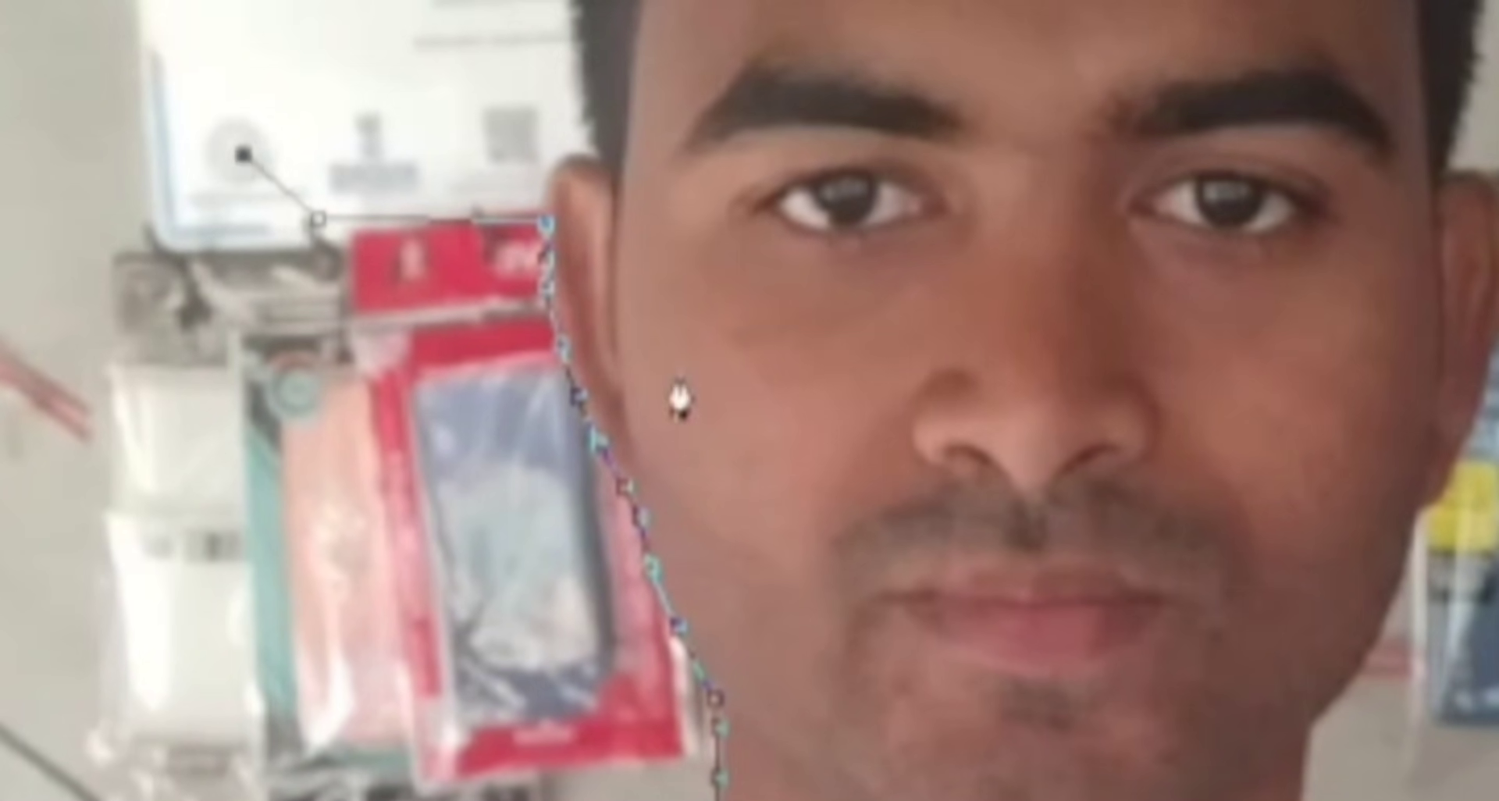
pyautogui.click(535, 183)
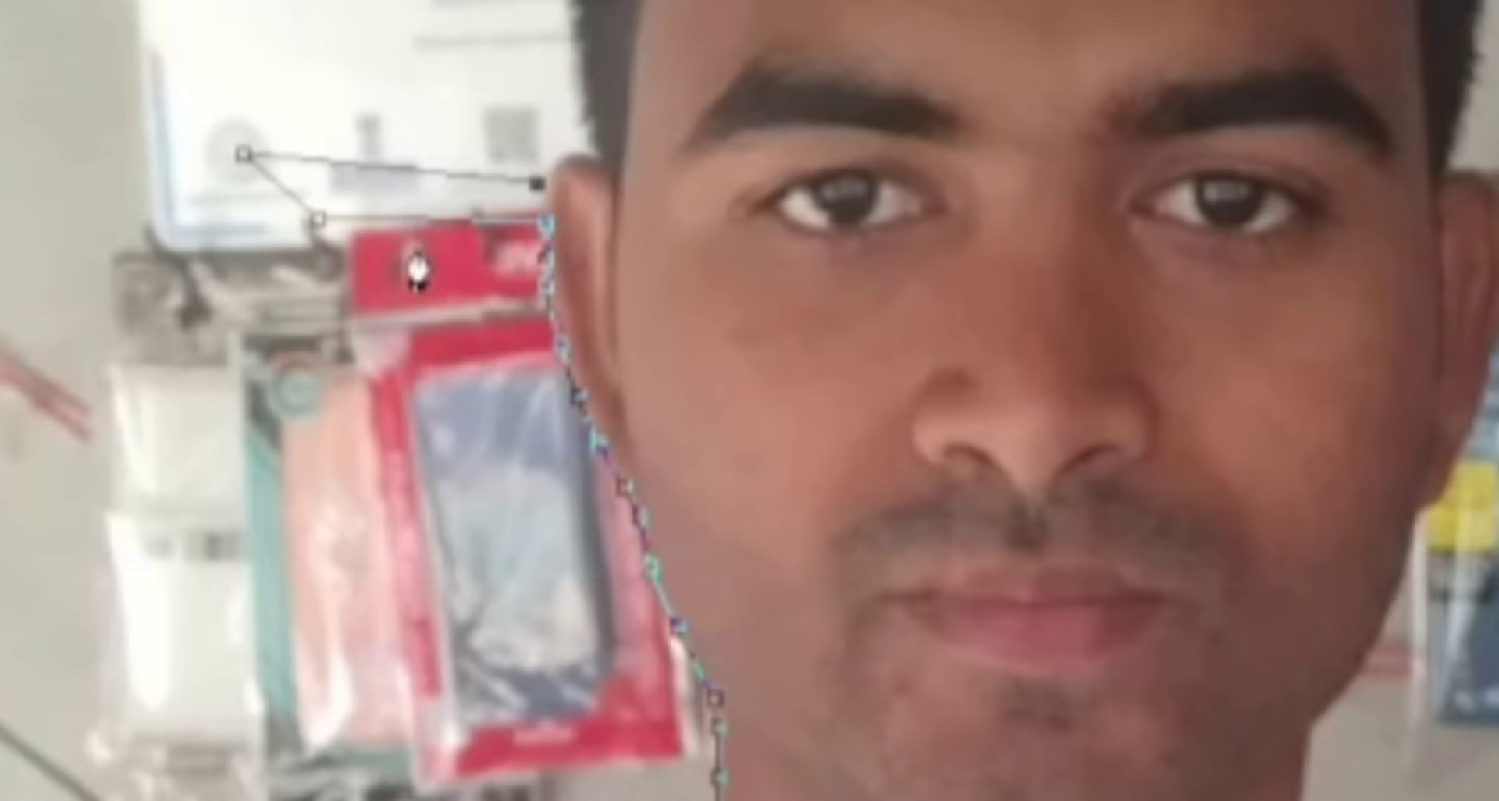
pyautogui.hotkey('ctrl', 'alt', 'z')
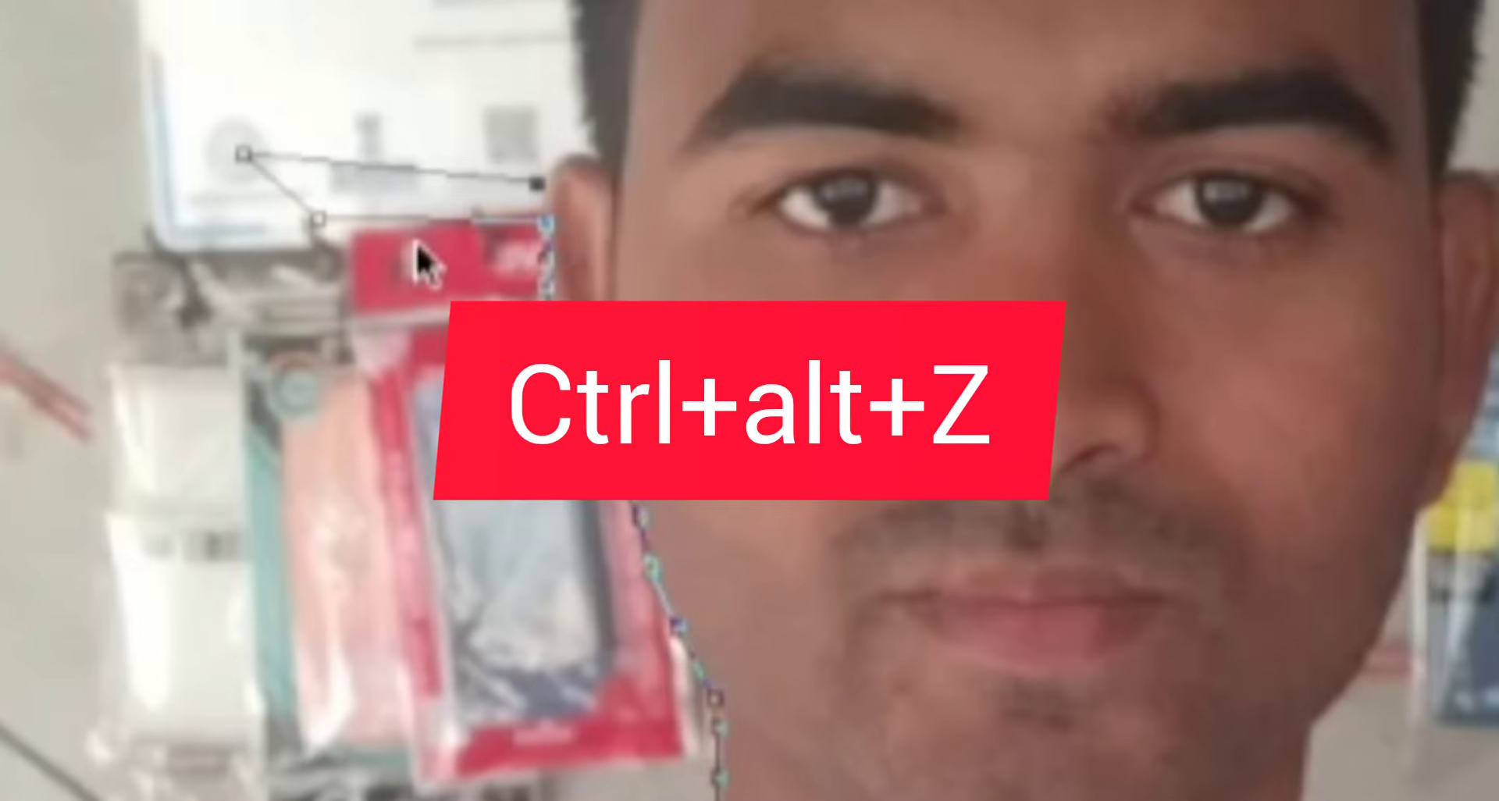
pyautogui.hotkey('ctrl', 'alt', 'z')
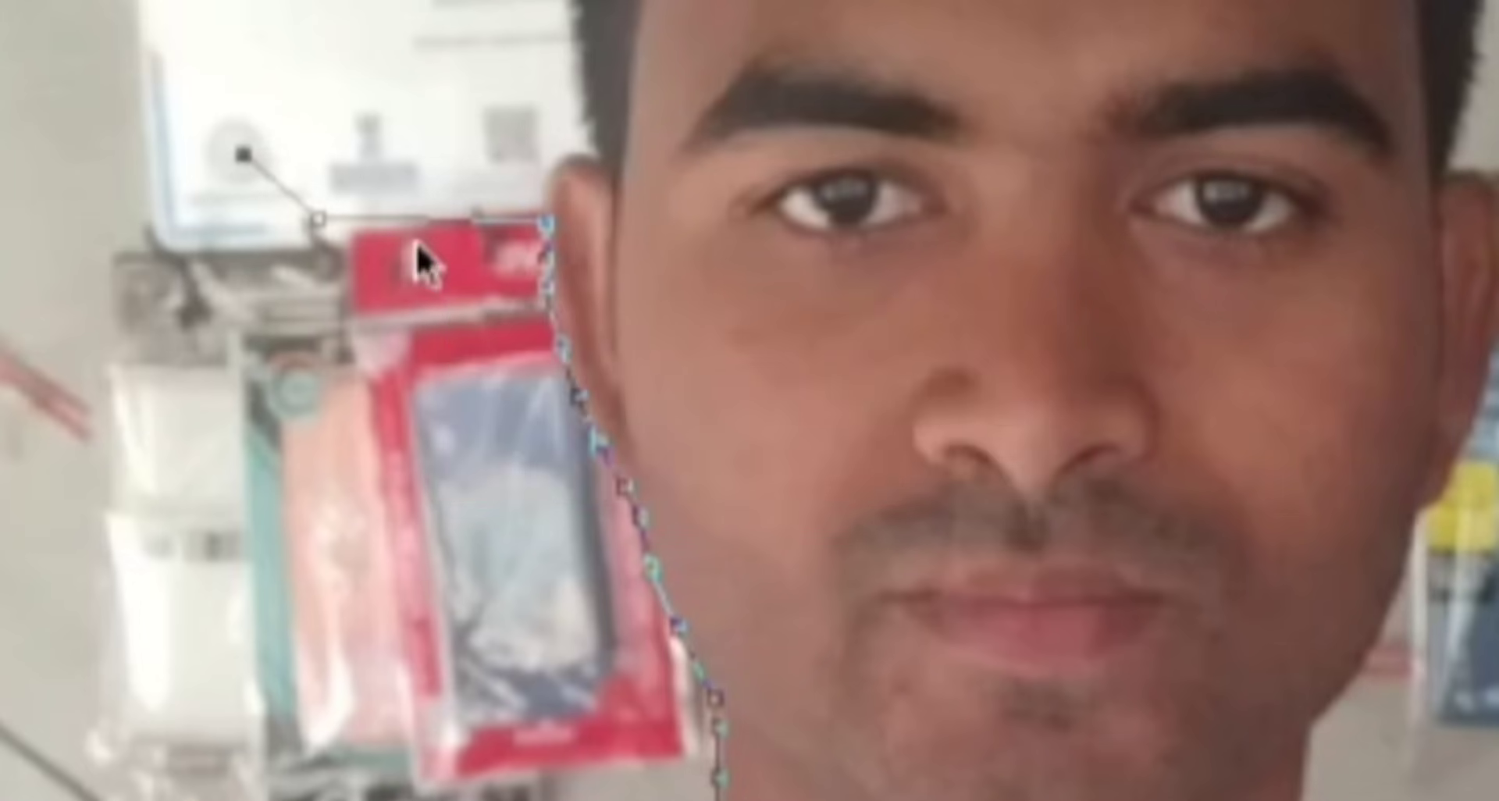
pyautogui.hotkey('ctrl', 'alt', 'z')
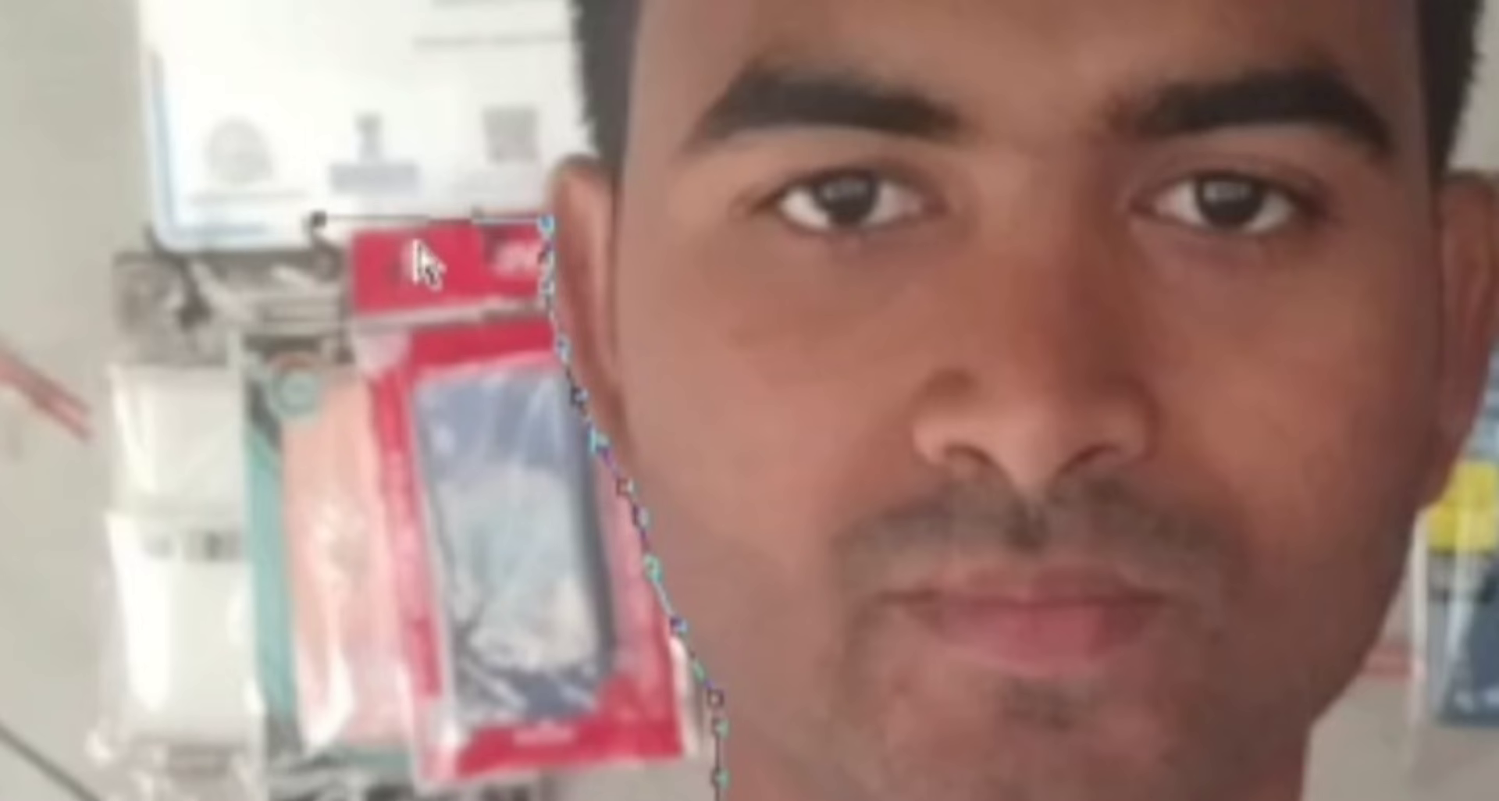
pyautogui.hotkey('ctrl', 'alt', 'z')
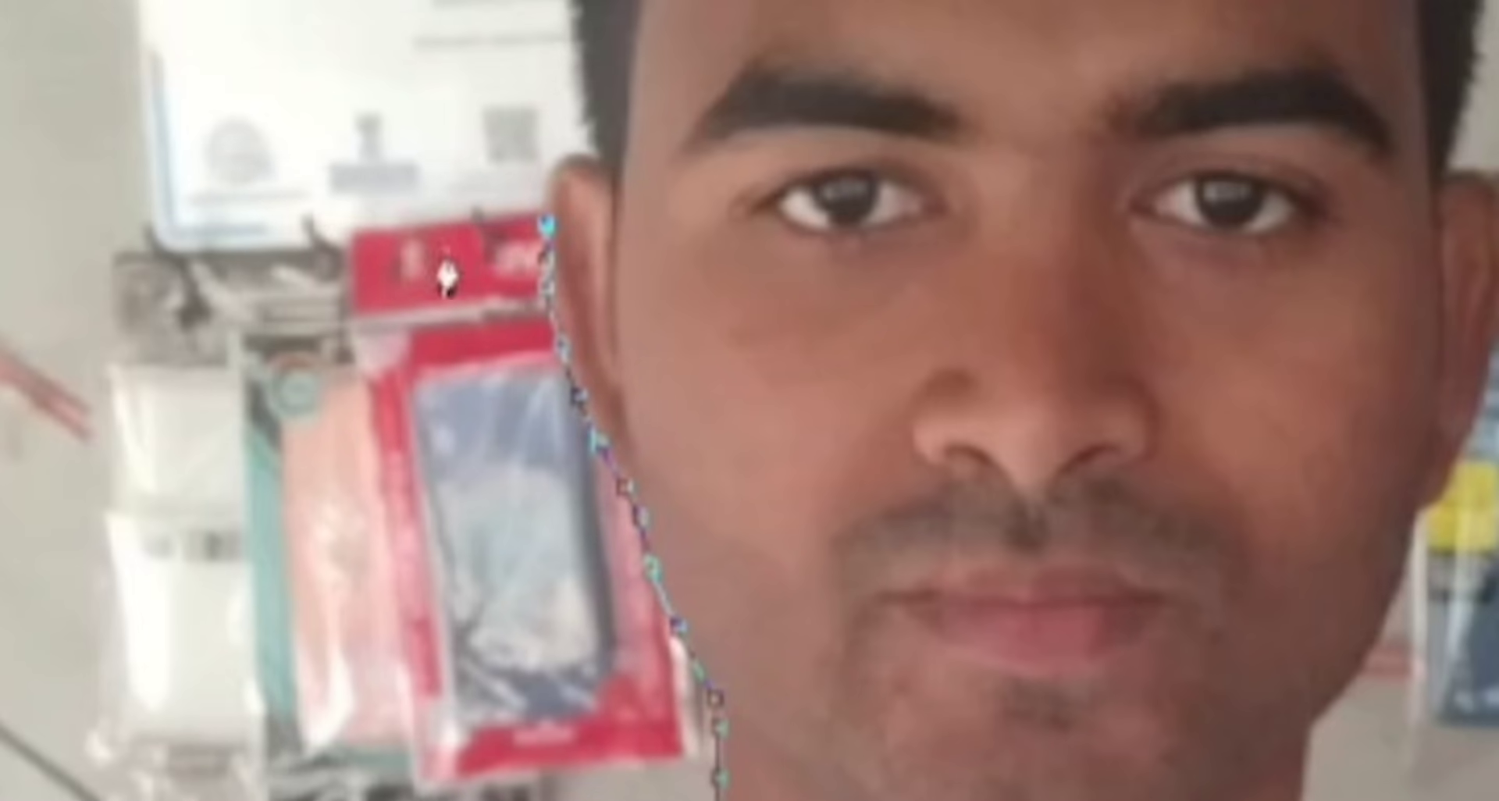
# - Continue the path from the top of the ear up the side hair and over the crown of the head
pyautogui.scroll(2, 490, 320)
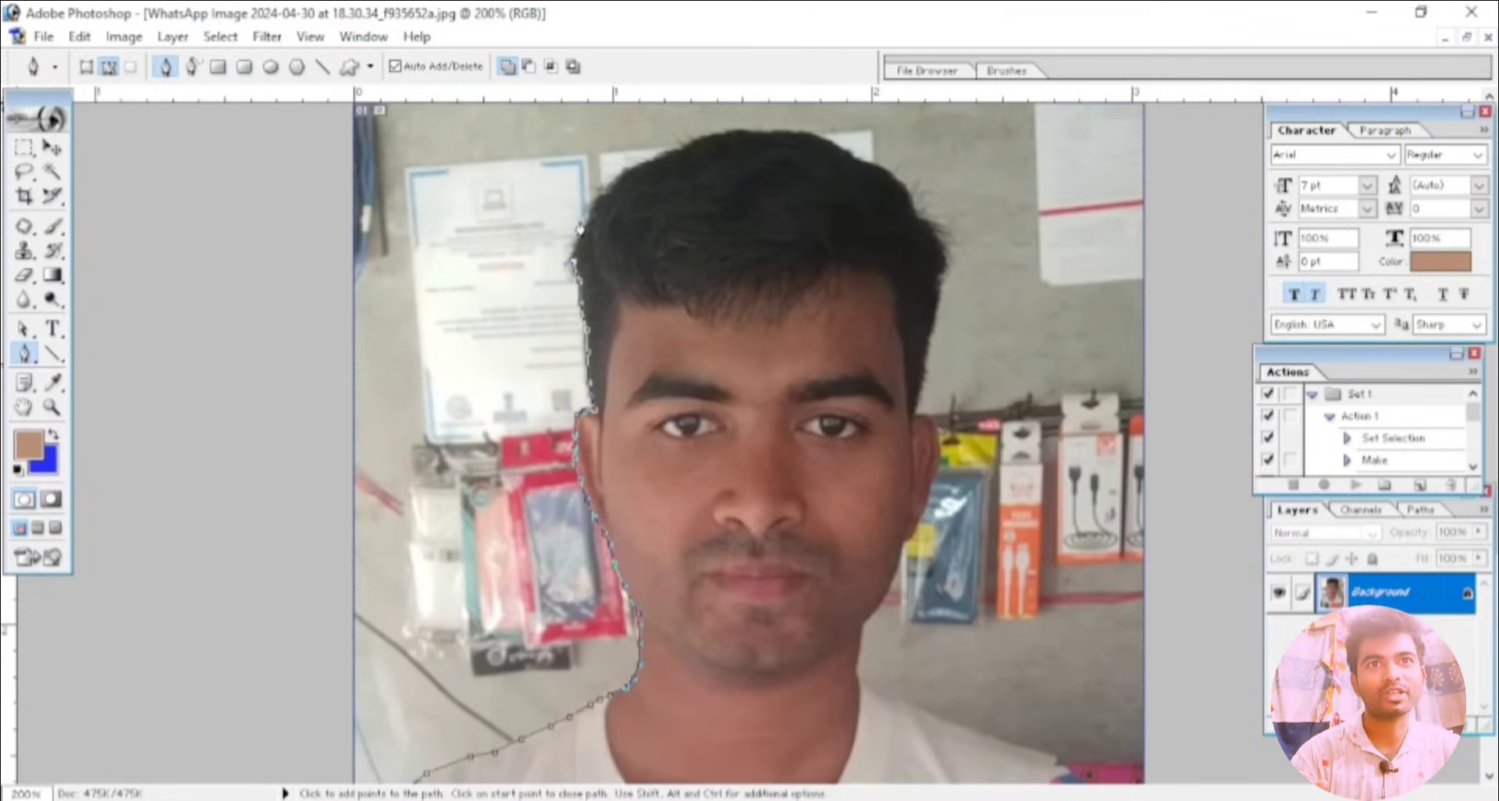
pyautogui.click(582, 230)
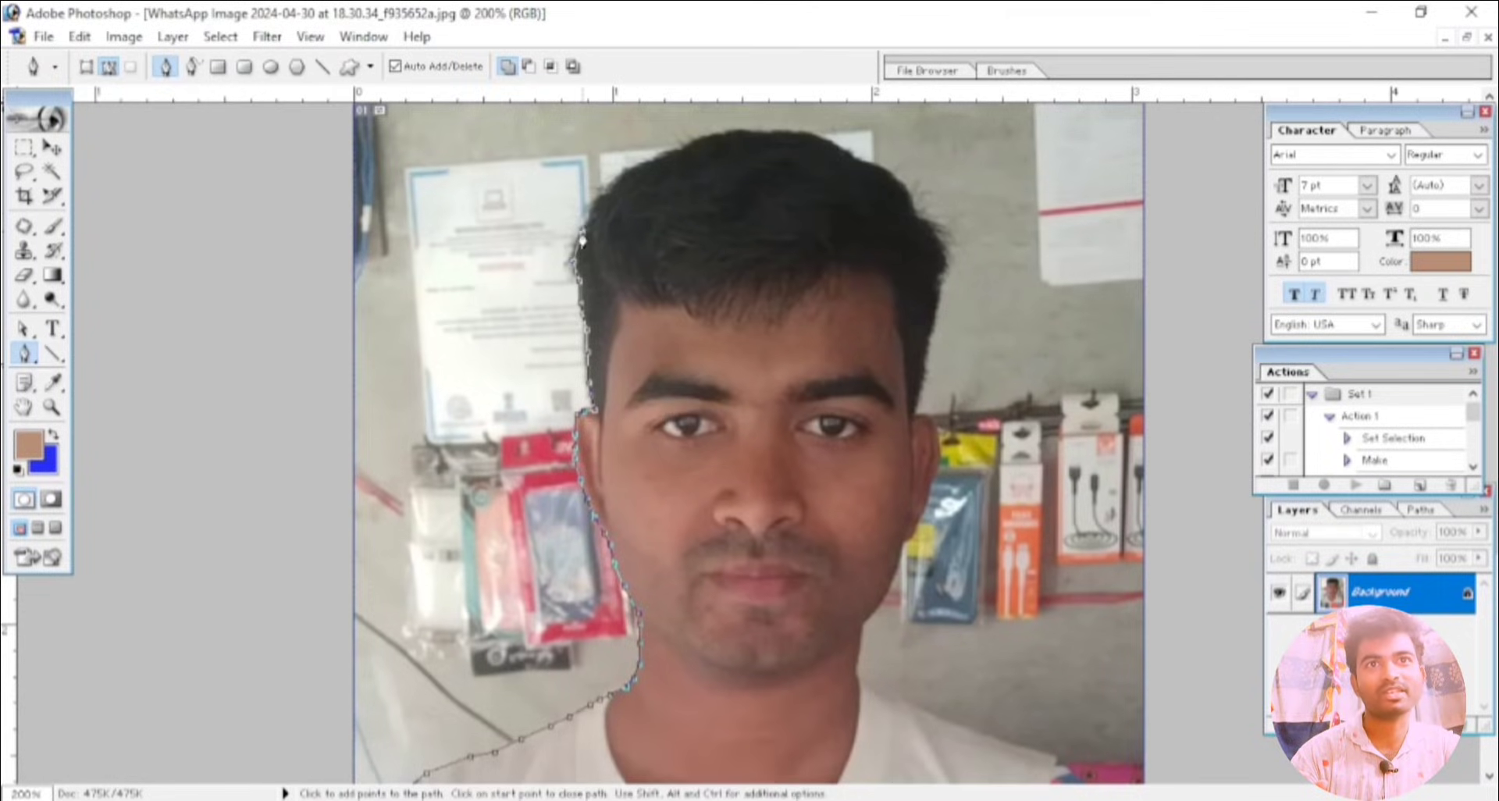
pyautogui.click(598, 205)
pyautogui.click(624, 182)
pyautogui.click(647, 168)
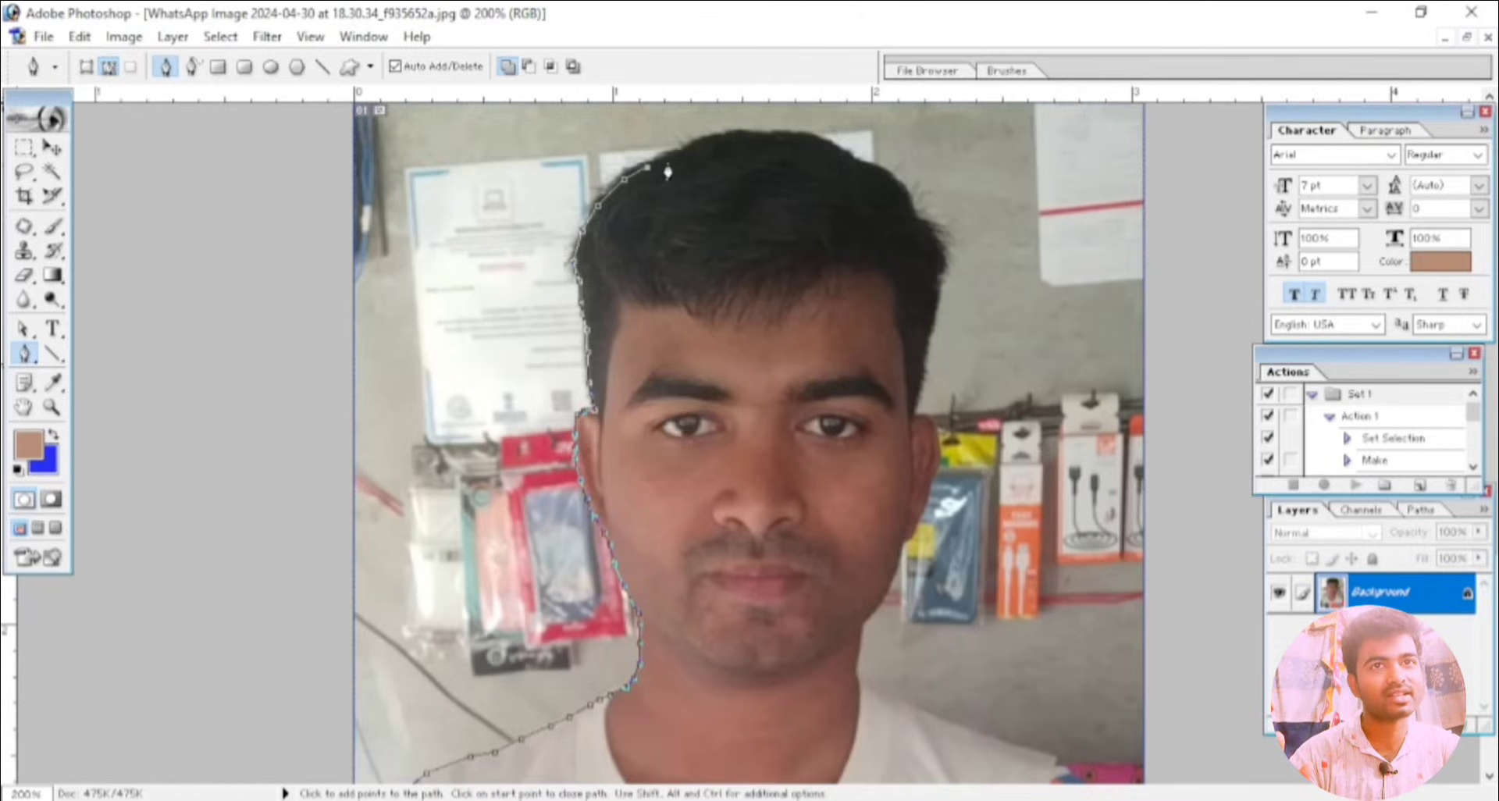
pyautogui.click(701, 142)
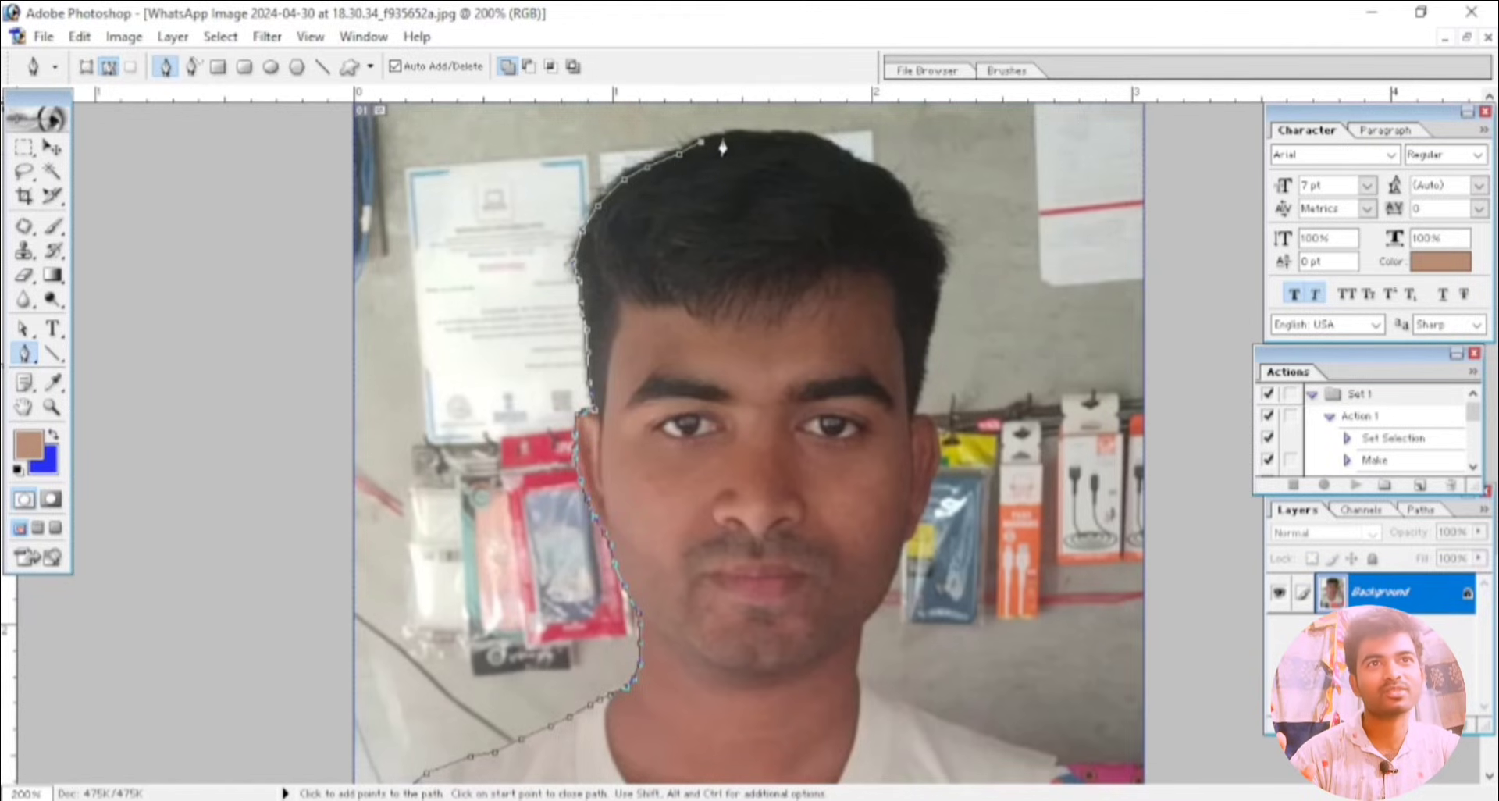
pyautogui.click(784, 137)
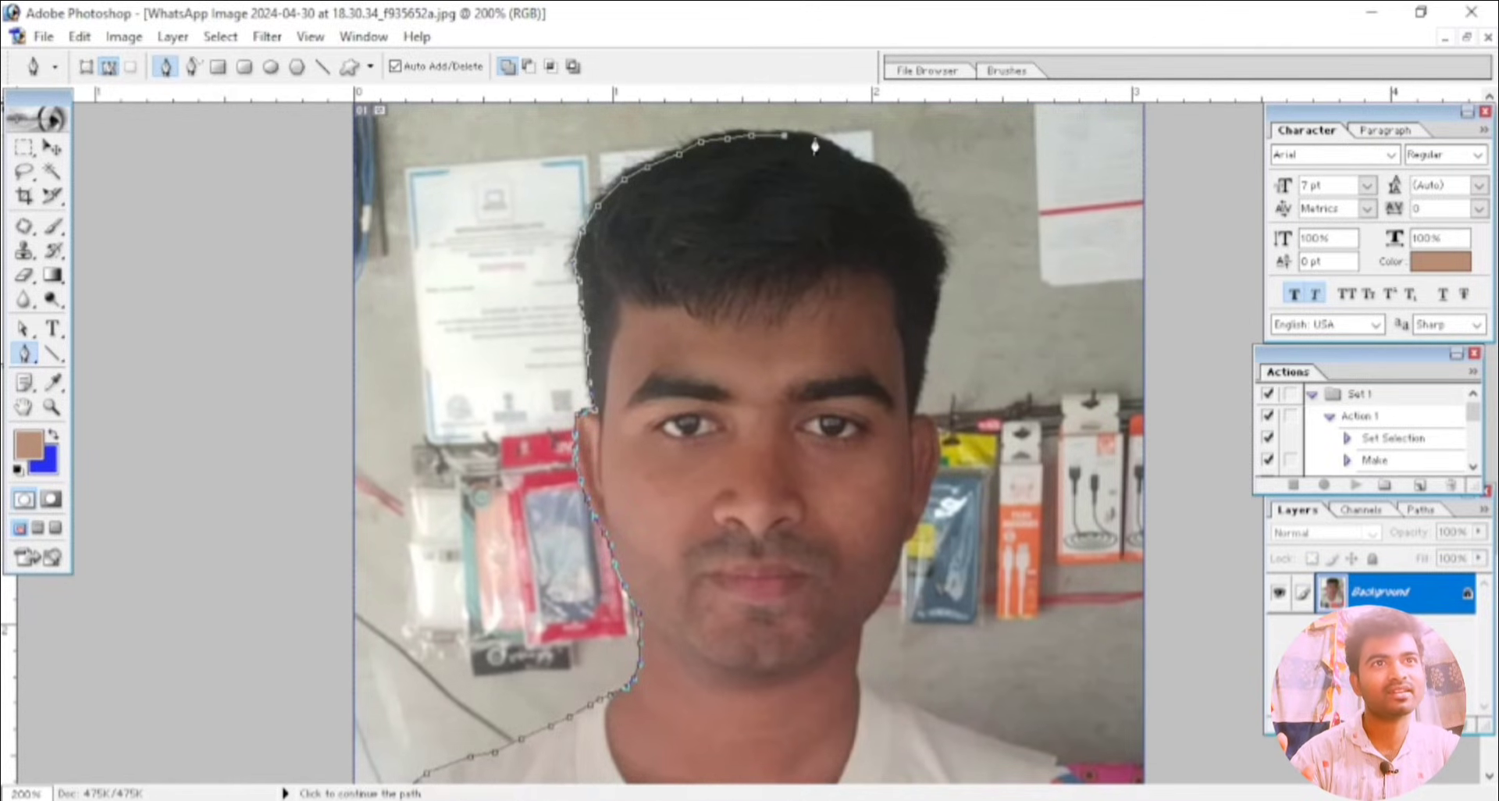
pyautogui.click(826, 141)
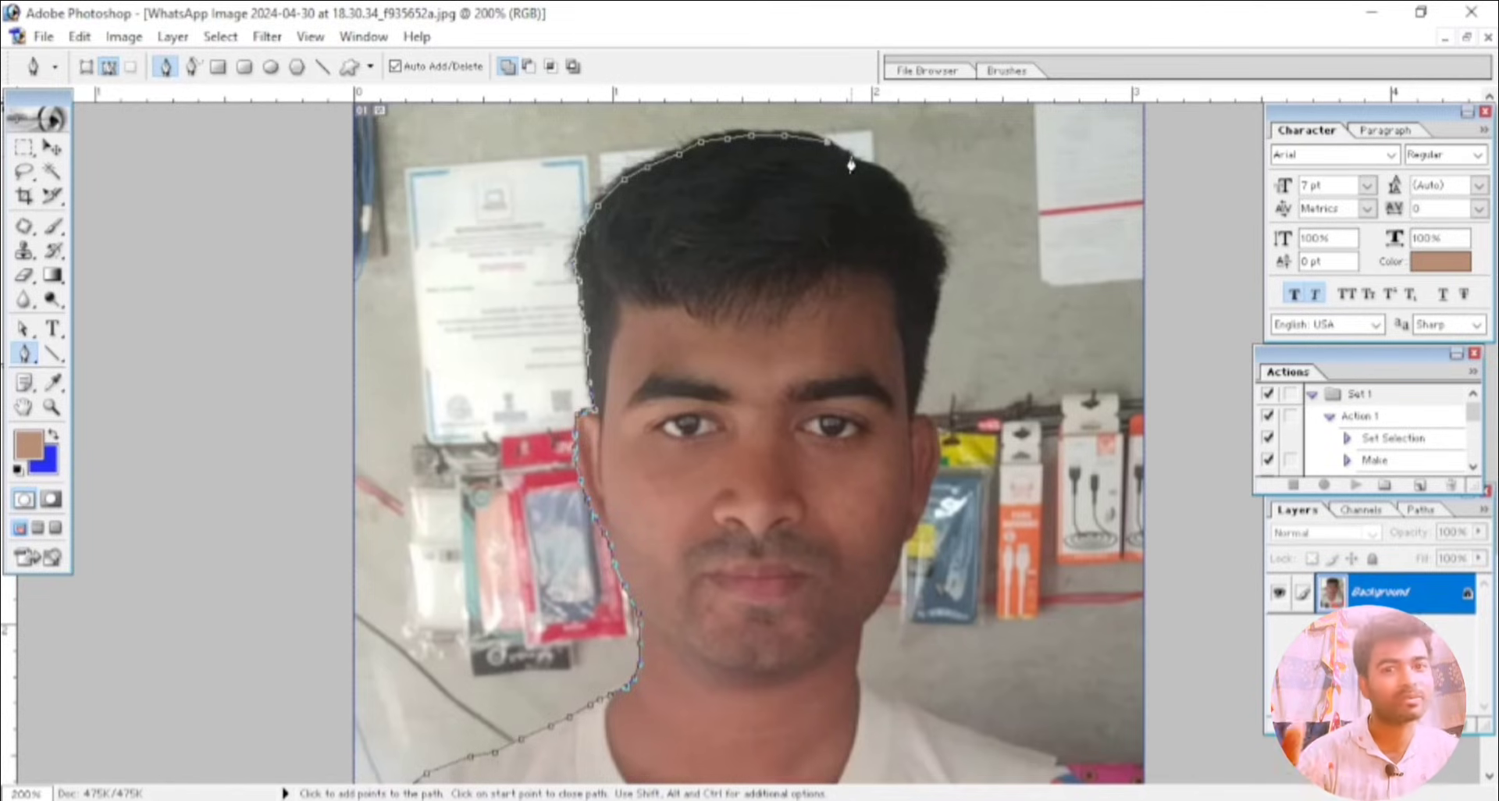
# - Continue the path from the crown down the other side of the hair to the top of the second ear
pyautogui.click(855, 159)
pyautogui.click(883, 175)
pyautogui.click(896, 187)
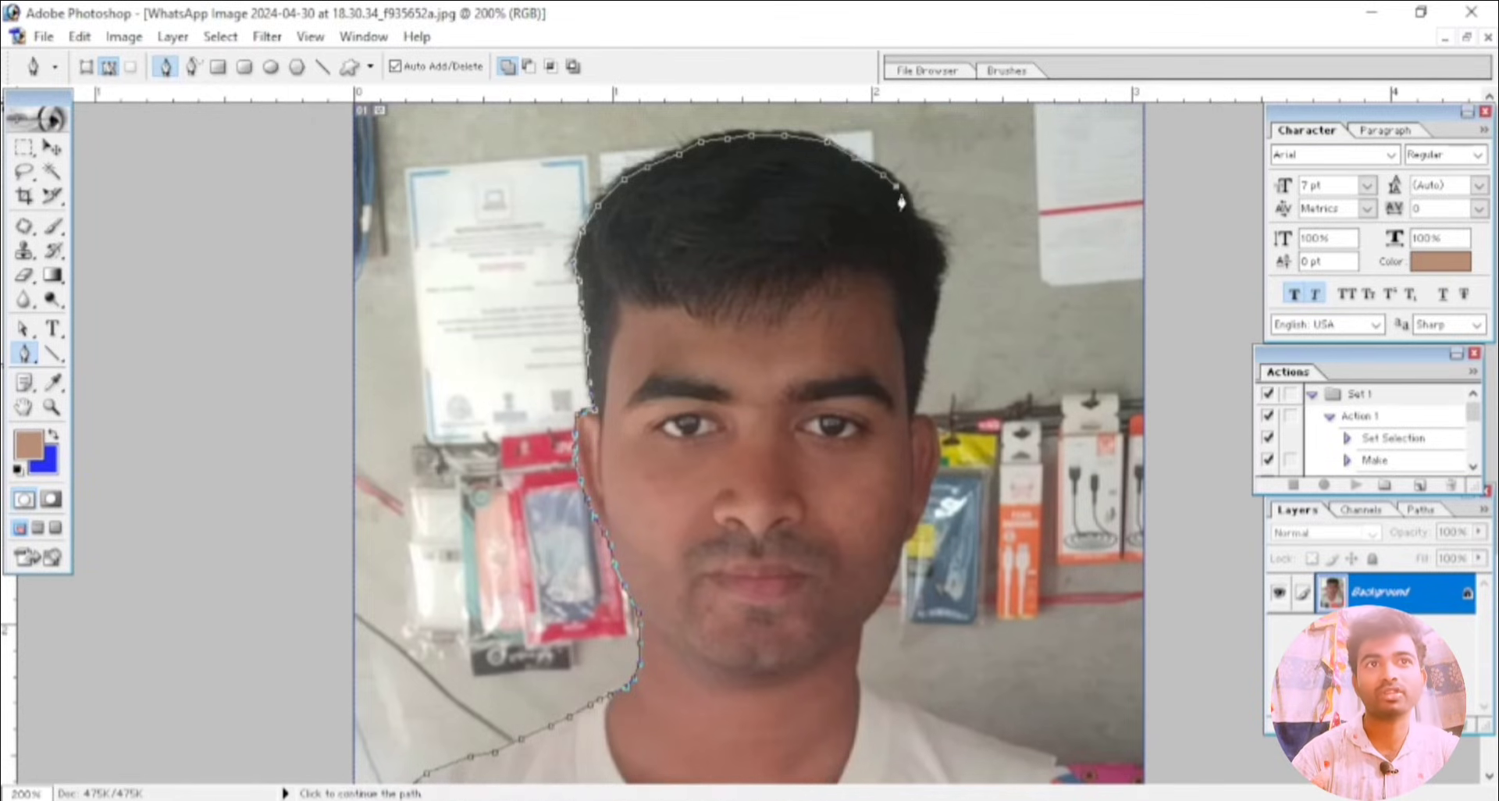
pyautogui.click(910, 207)
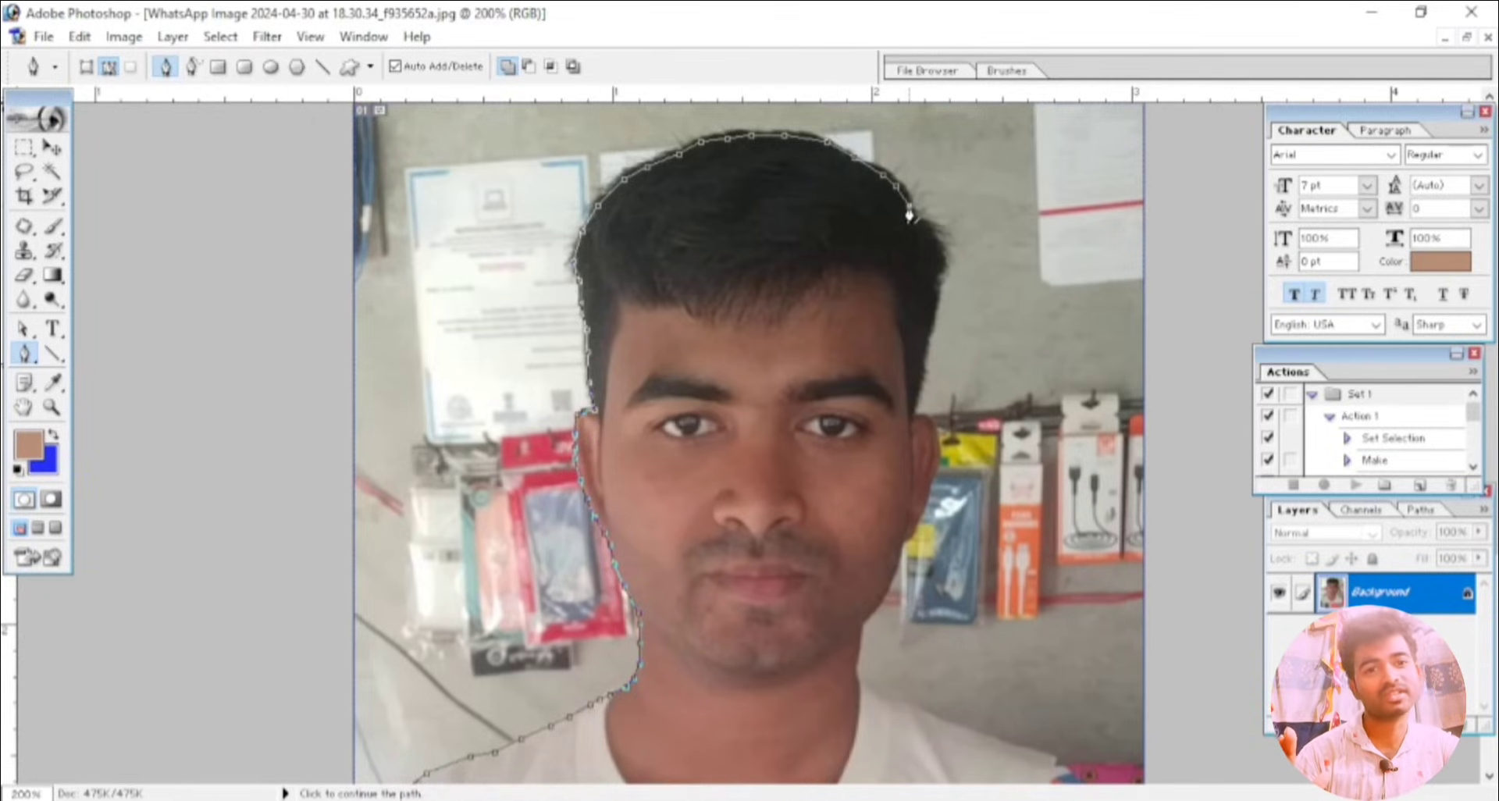
pyautogui.click(909, 208)
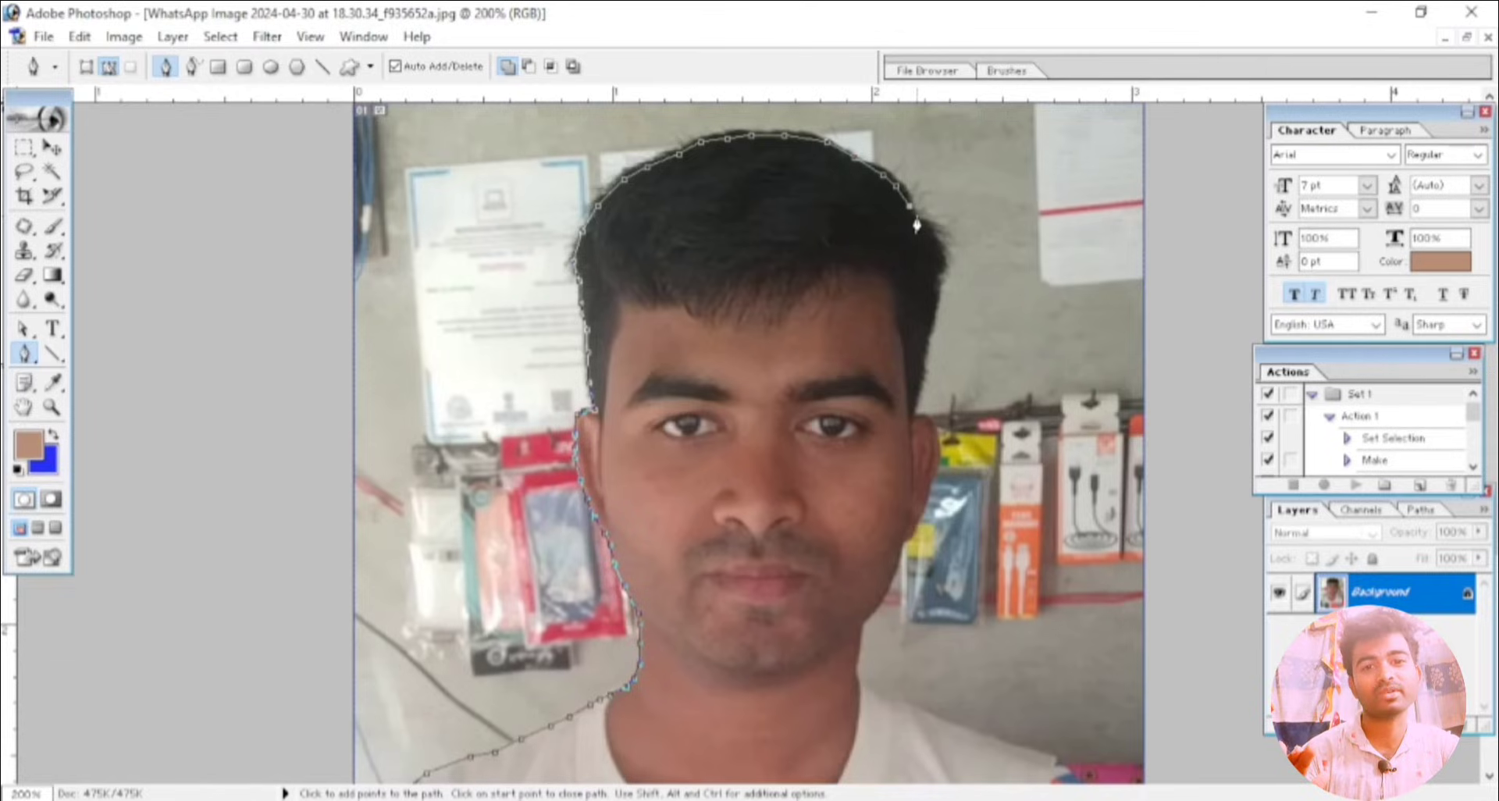
pyautogui.click(935, 231)
pyautogui.scroll(-1, 934, 233)
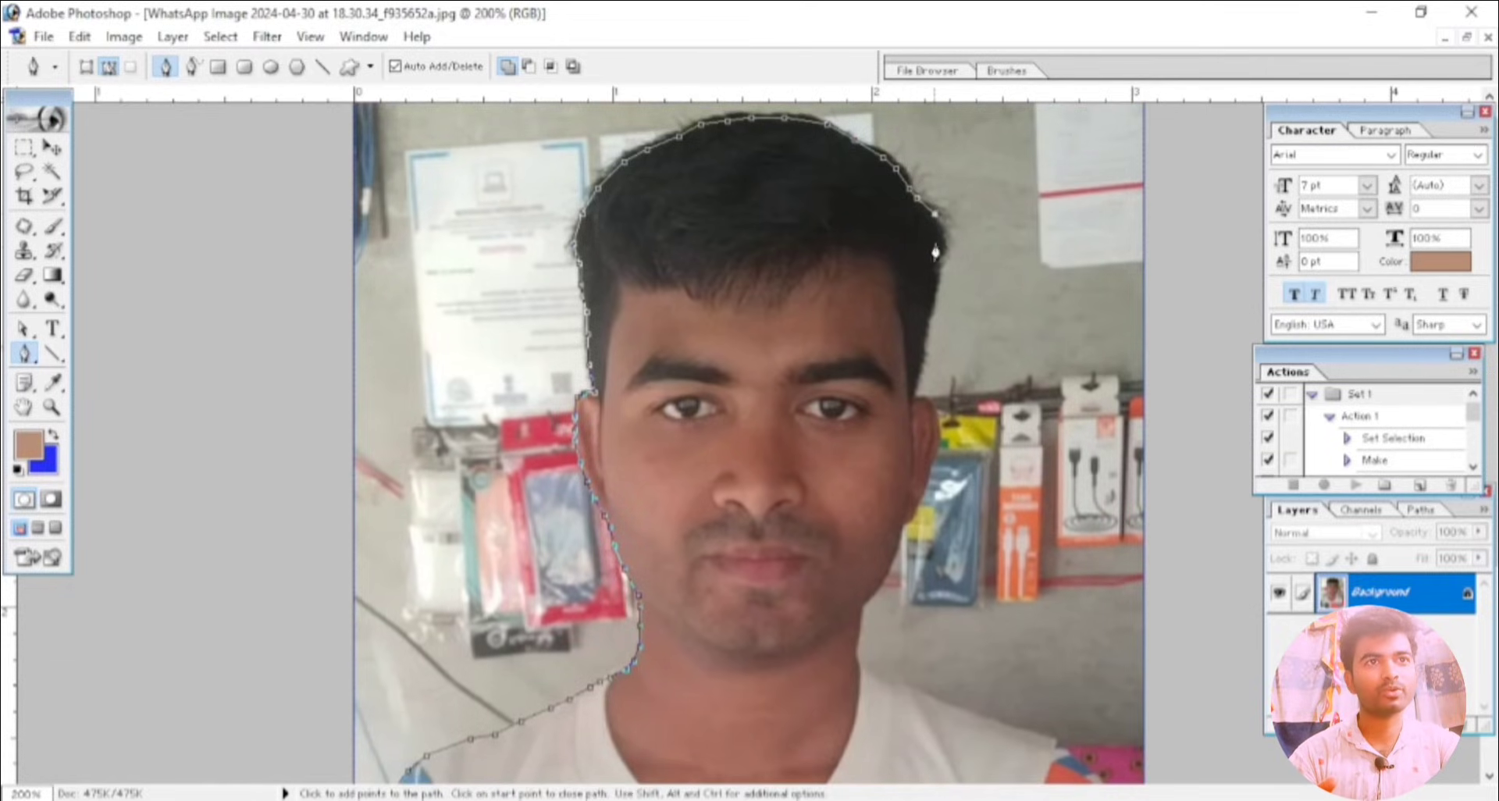
pyautogui.click(943, 244)
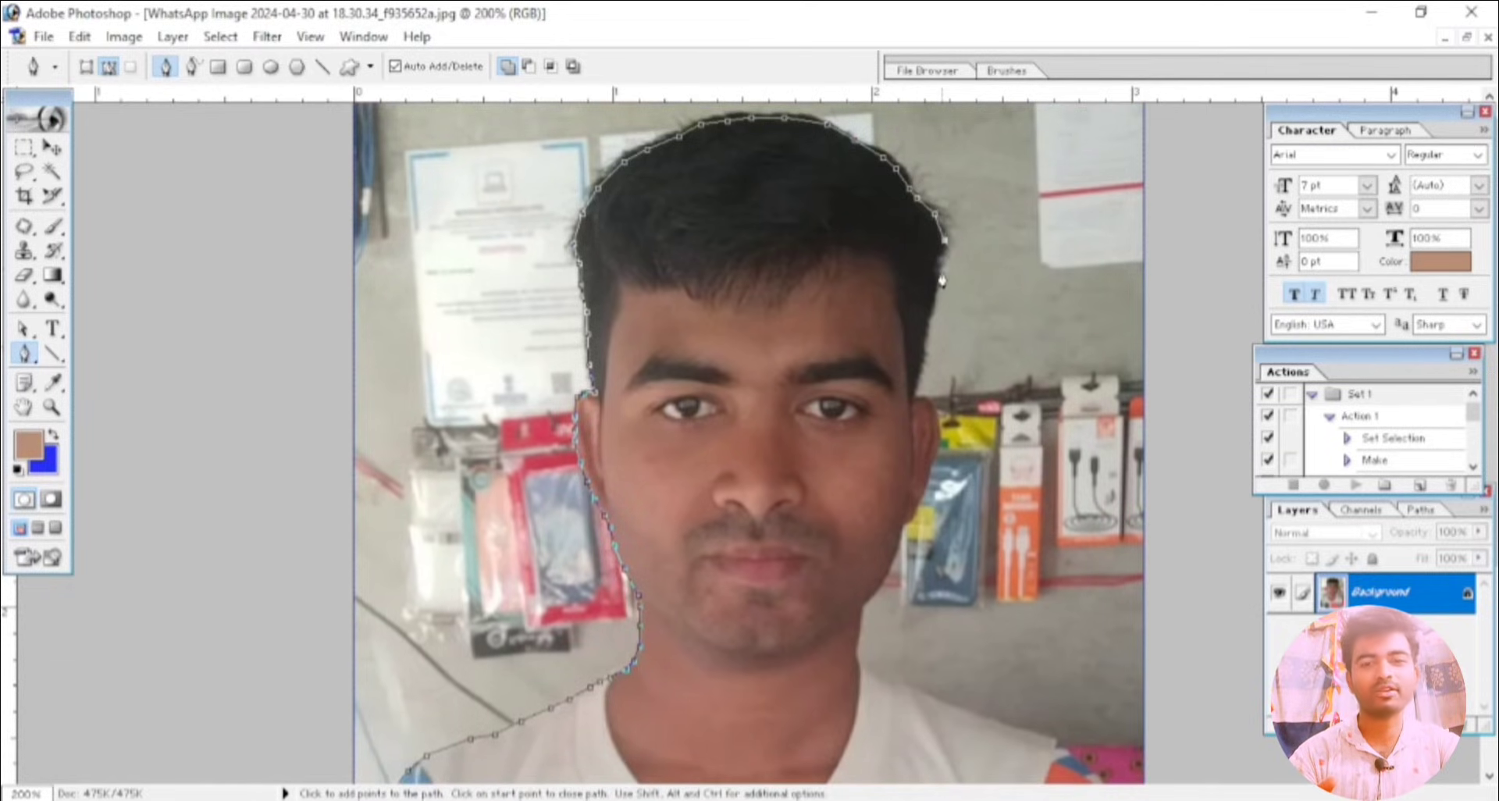
pyautogui.click(936, 305)
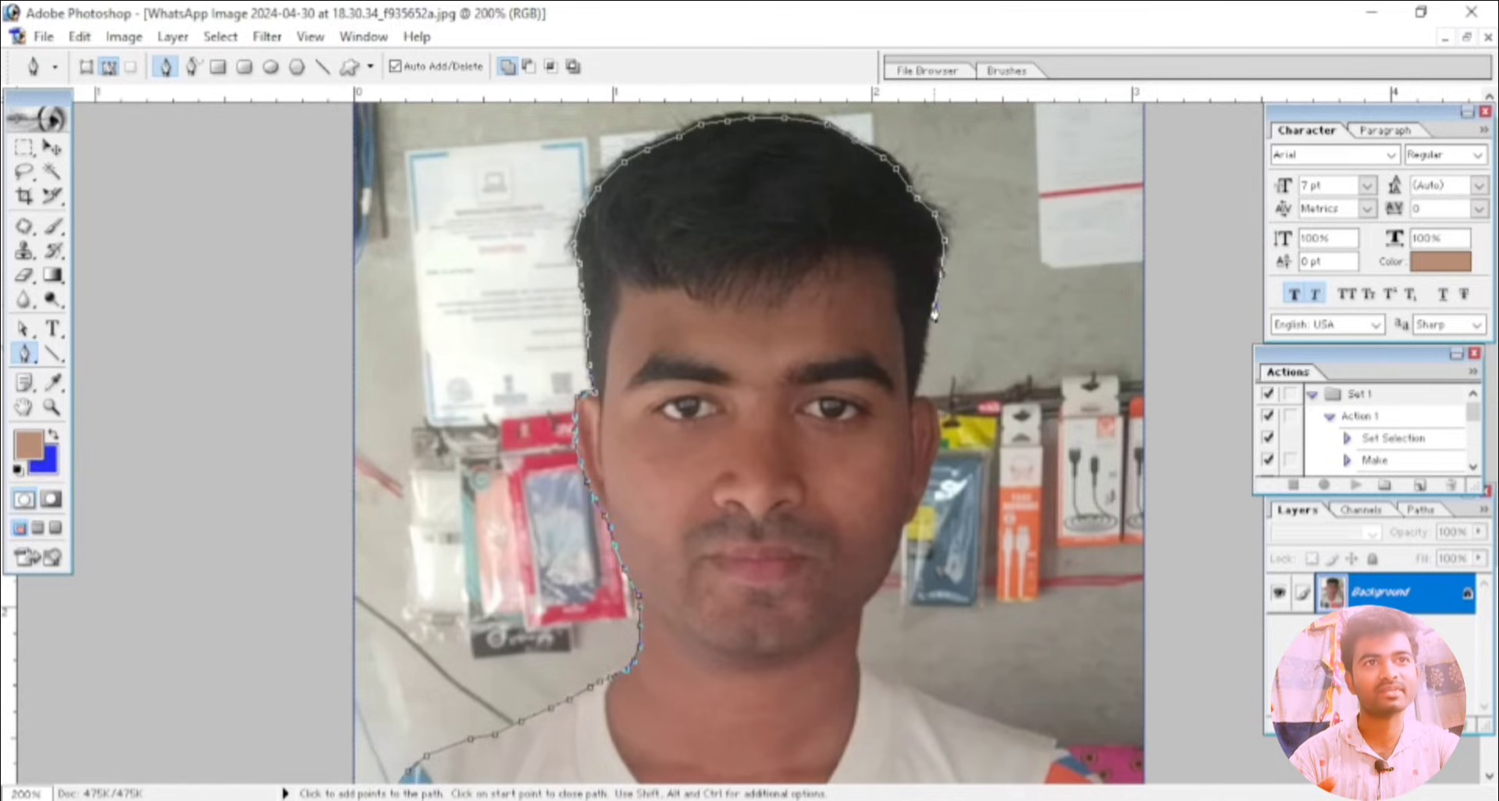
pyautogui.click(920, 374)
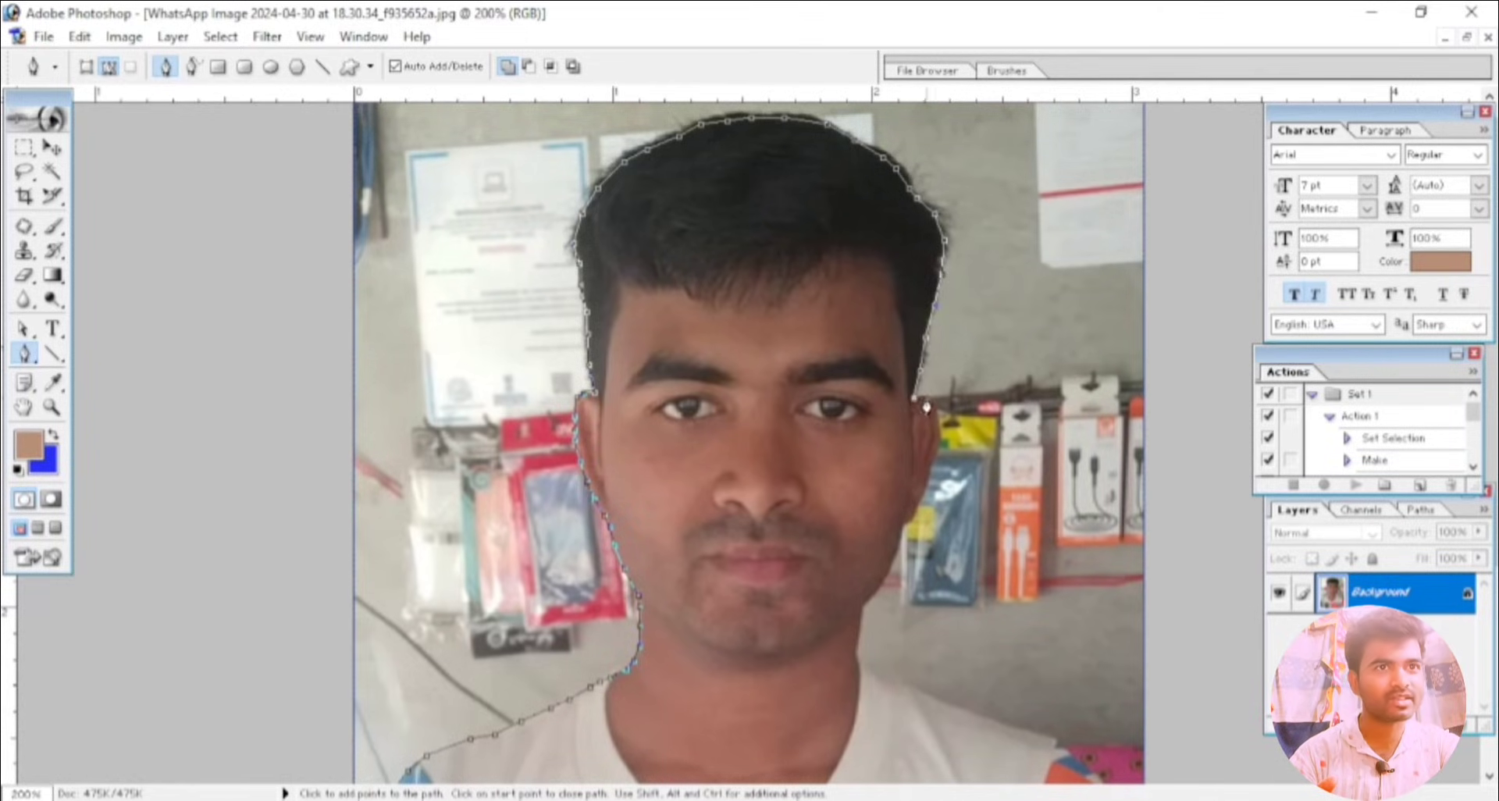
# - Continue the path around the second ear and down the jawline, neck and shoulder to the photo's right edge
pyautogui.scroll(-1, 937, 422)
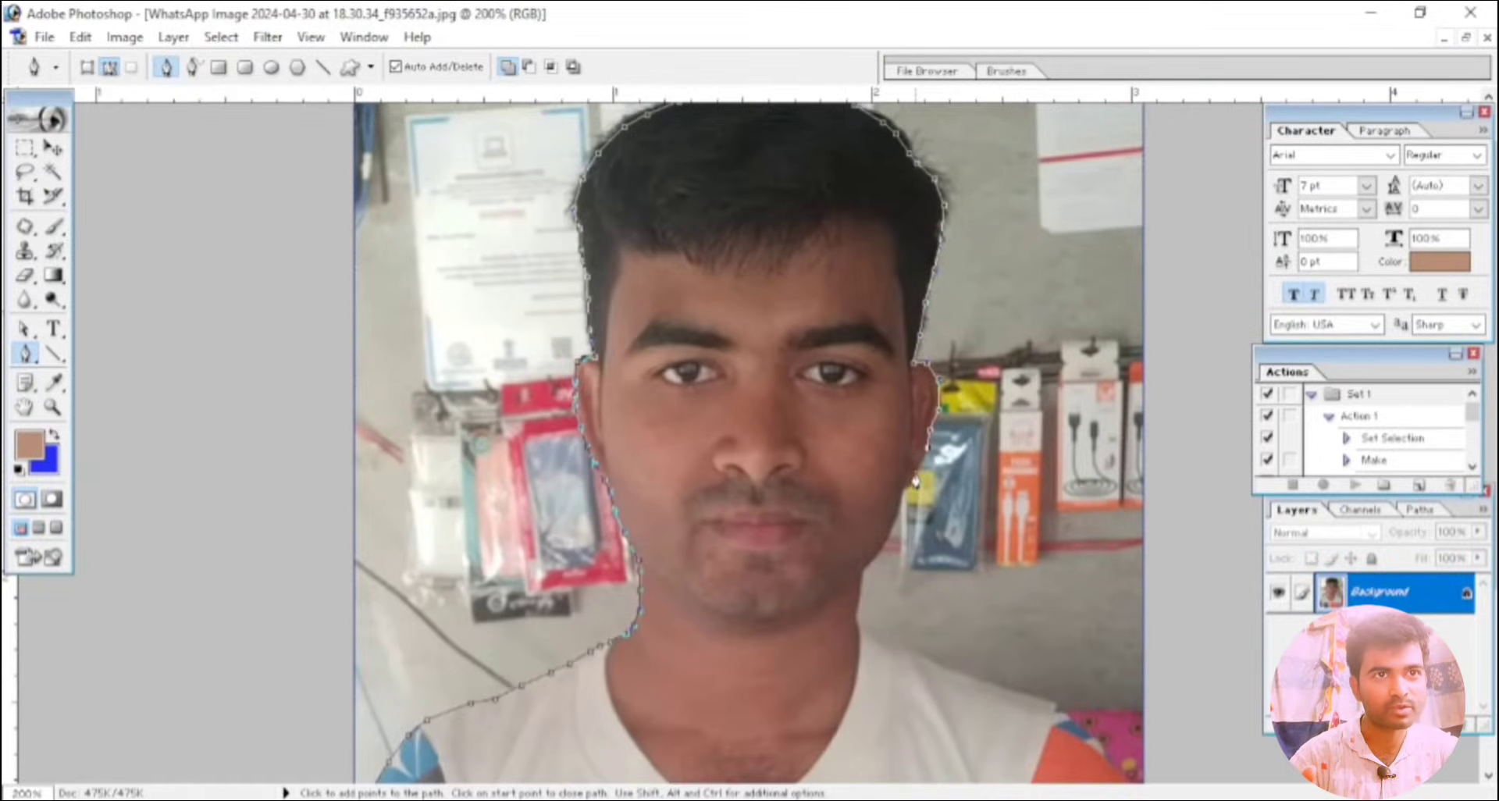
pyautogui.click(916, 477)
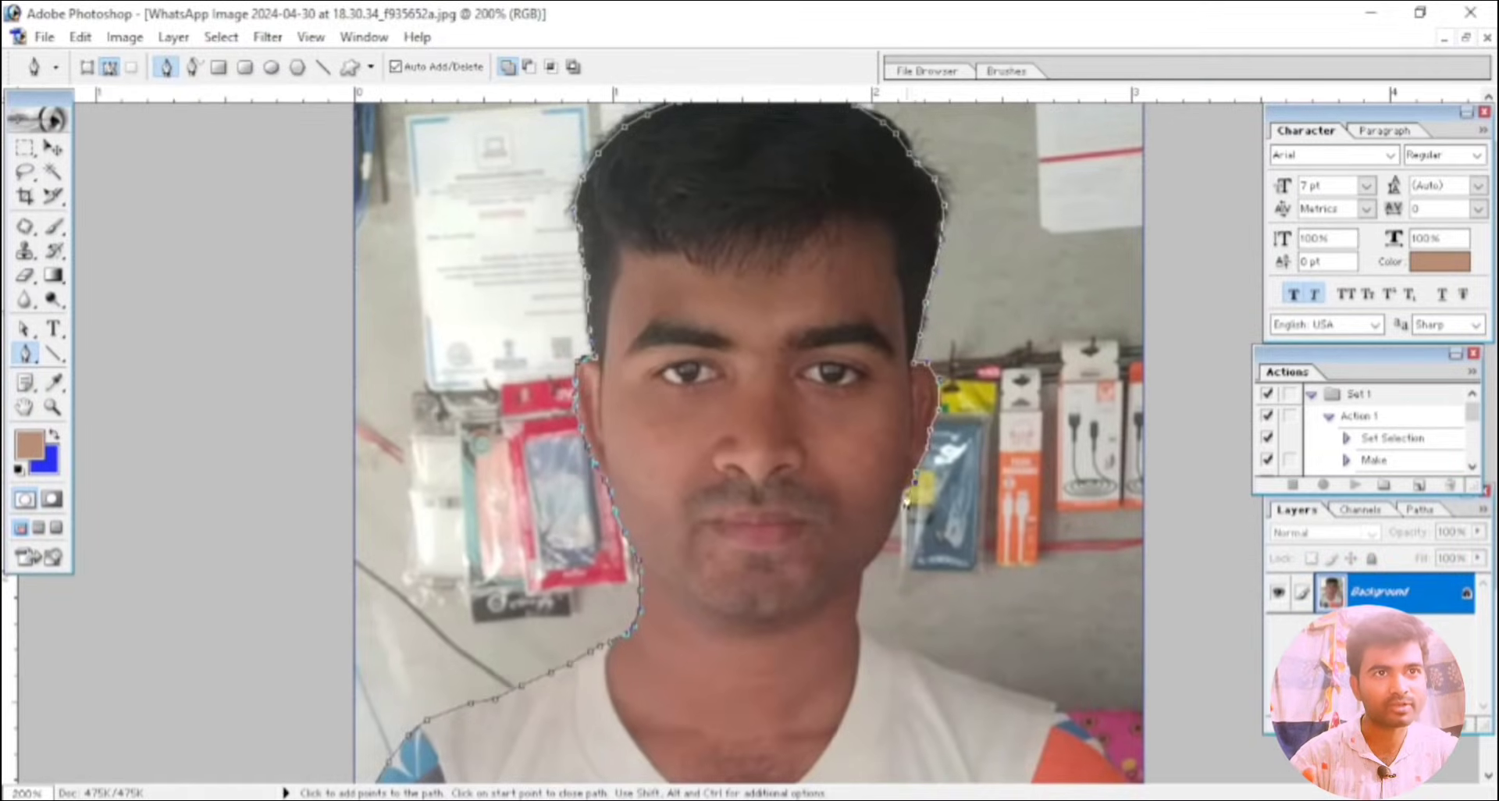
pyautogui.click(907, 492)
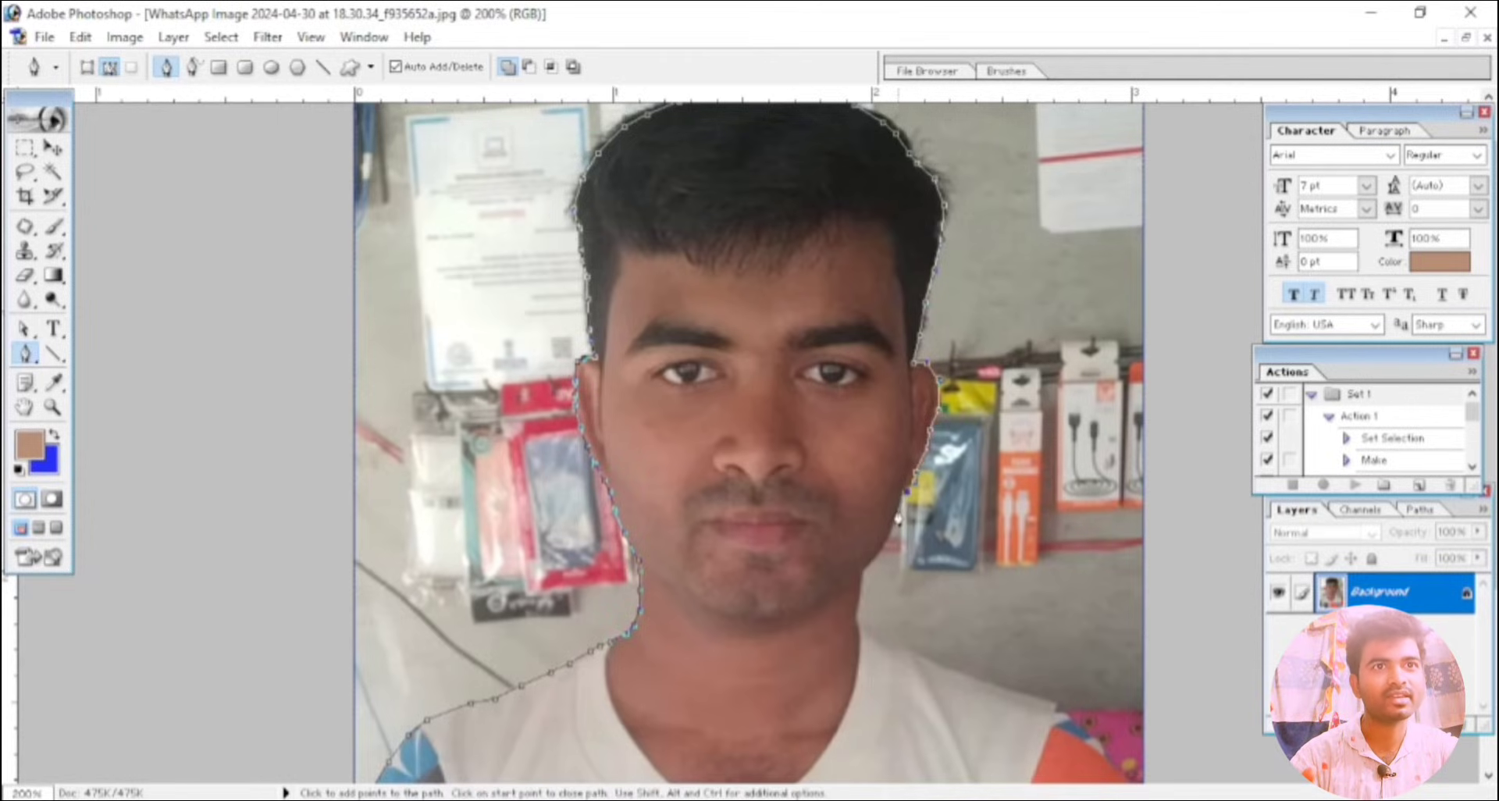
pyautogui.click(897, 510)
pyautogui.click(888, 547)
pyautogui.click(870, 567)
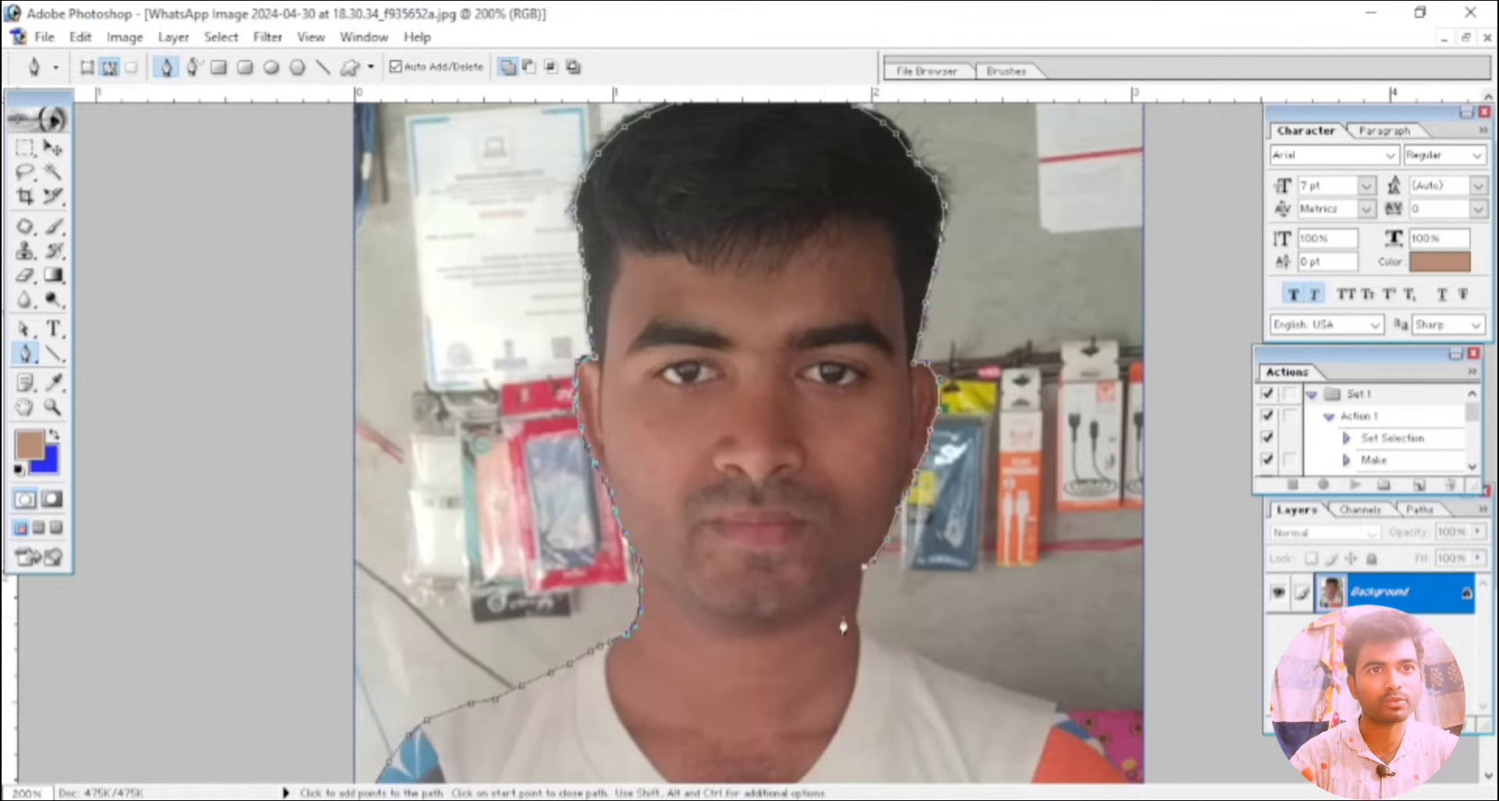
# - Extend the path beyond the photo's right edge and up outside the canvas past its upper corner
pyautogui.hotkey('ctrl', '-')
pyautogui.hotkey('ctrl', '-')
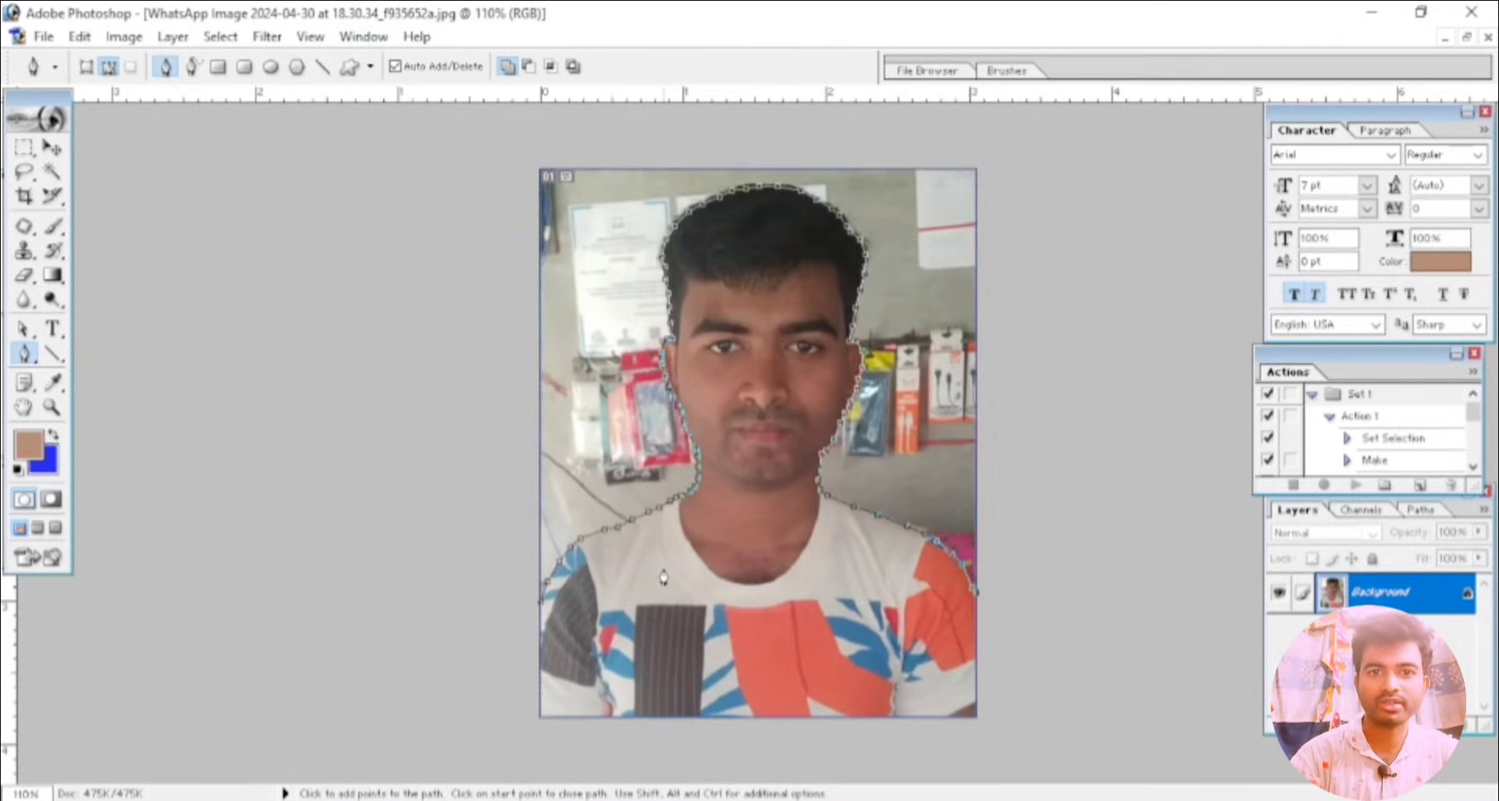
pyautogui.click(1002, 592)
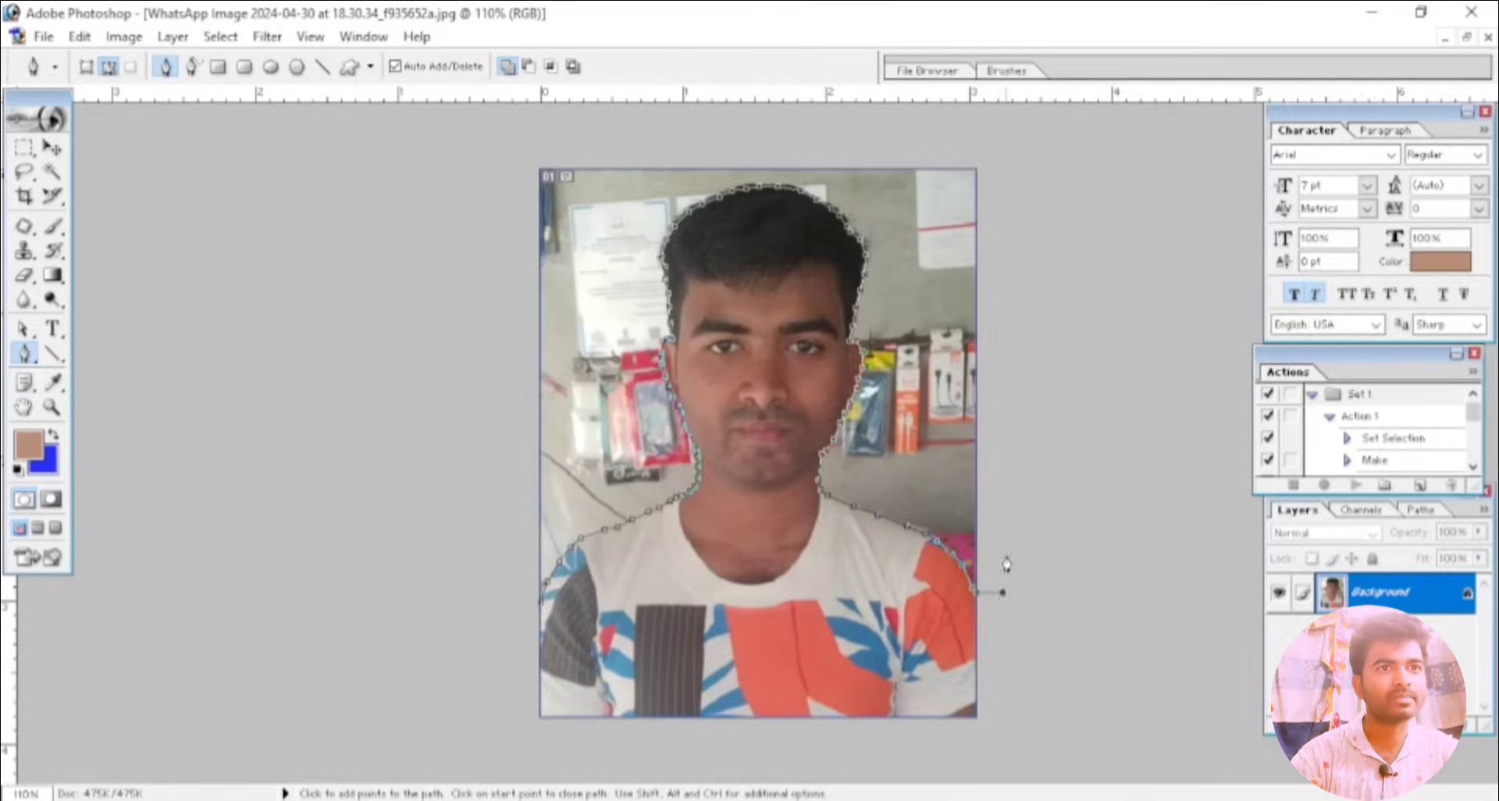
pyautogui.click(1004, 552)
pyautogui.click(1020, 478)
pyautogui.click(1227, 254)
pyautogui.click(1214, 15)
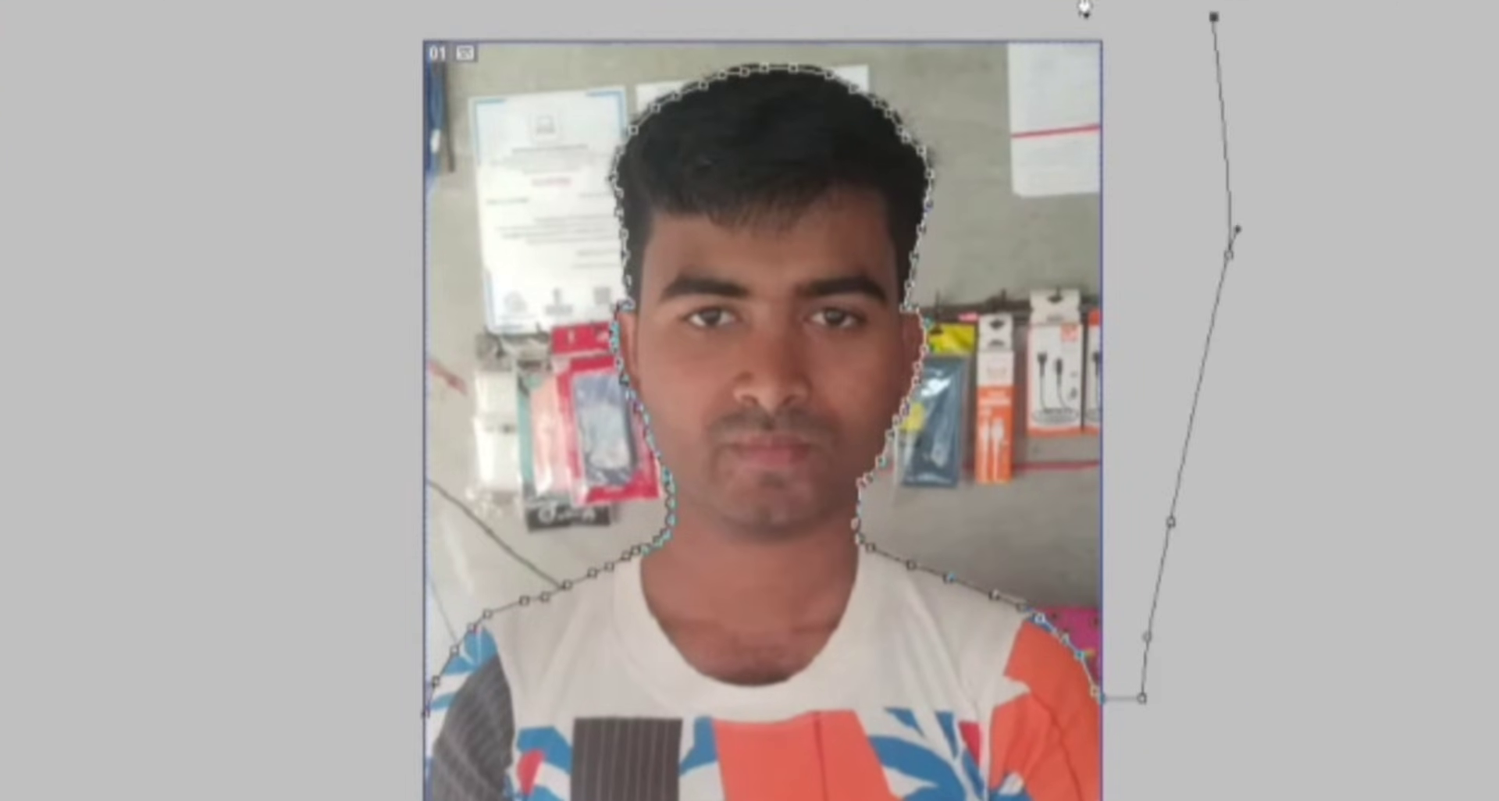
# - Carry the path above the photo and down outside its left edge, closing it at the sleeve's starting point
pyautogui.click(262, 21)
pyautogui.click(166, 355)
pyautogui.click(164, 602)
pyautogui.click(214, 721)
pyautogui.click(366, 778)
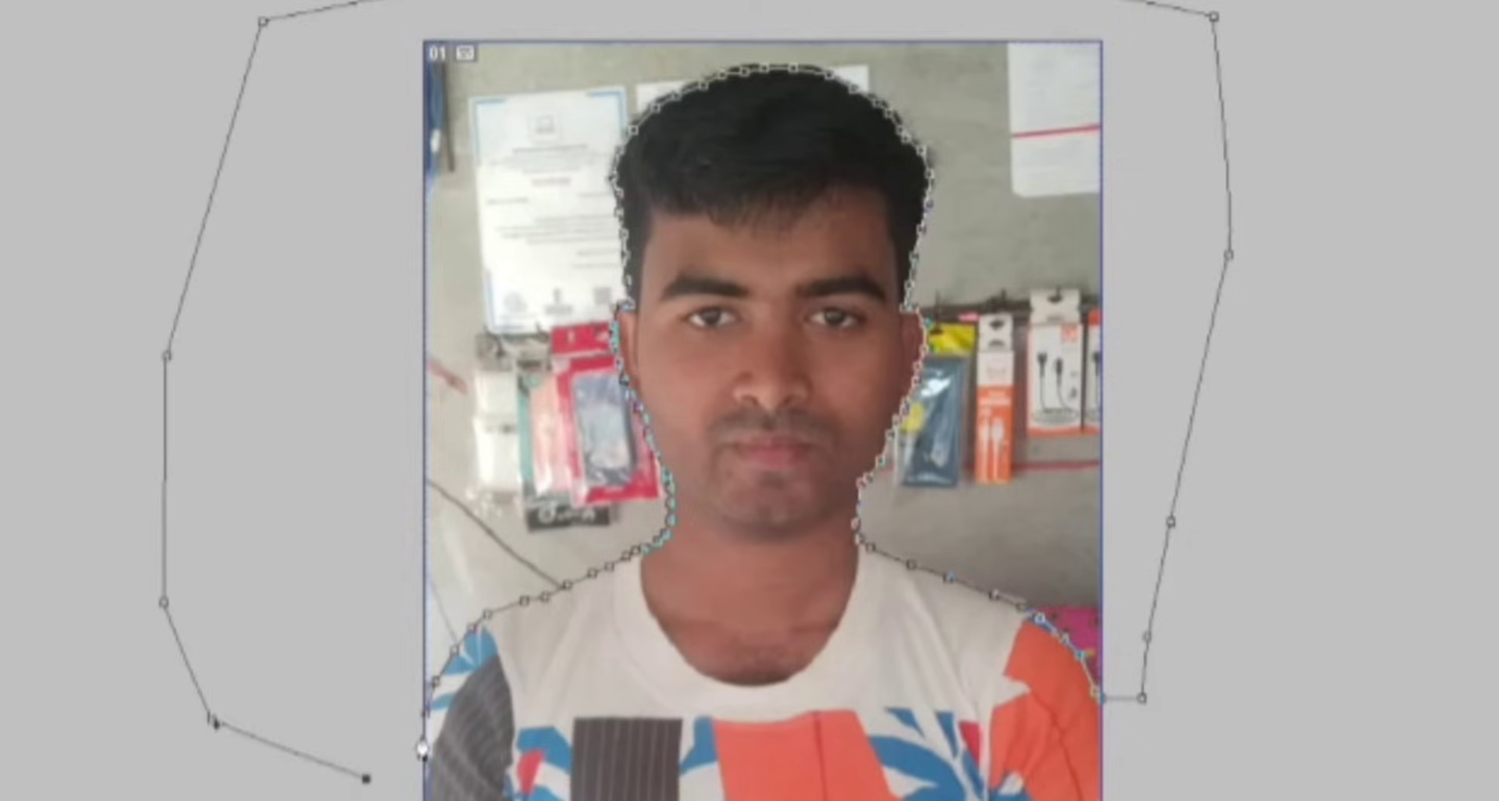
pyautogui.click(423, 733)
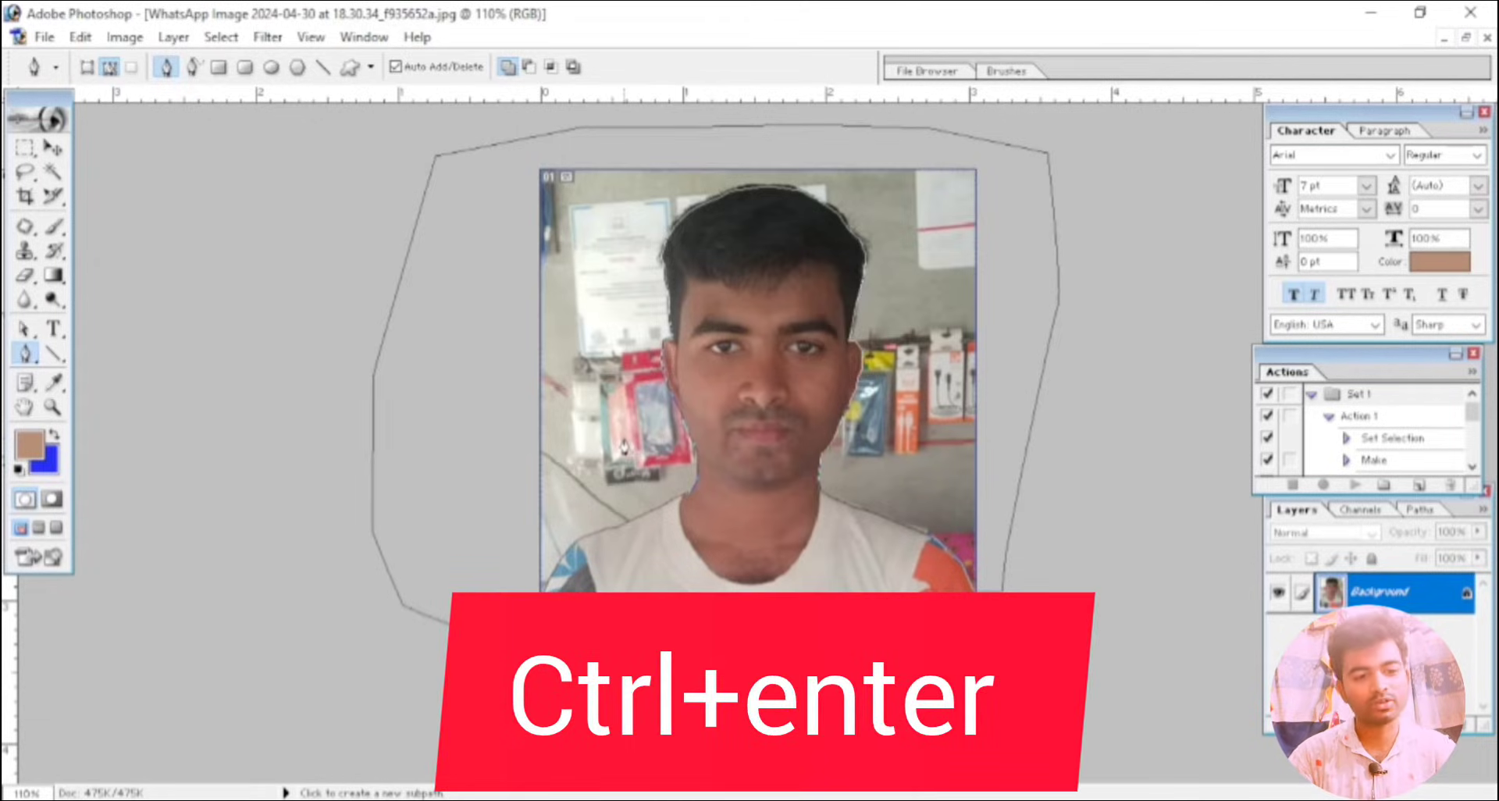
# - Convert the closed path around the background into a selection
pyautogui.hotkey('ctrl', 'Return')
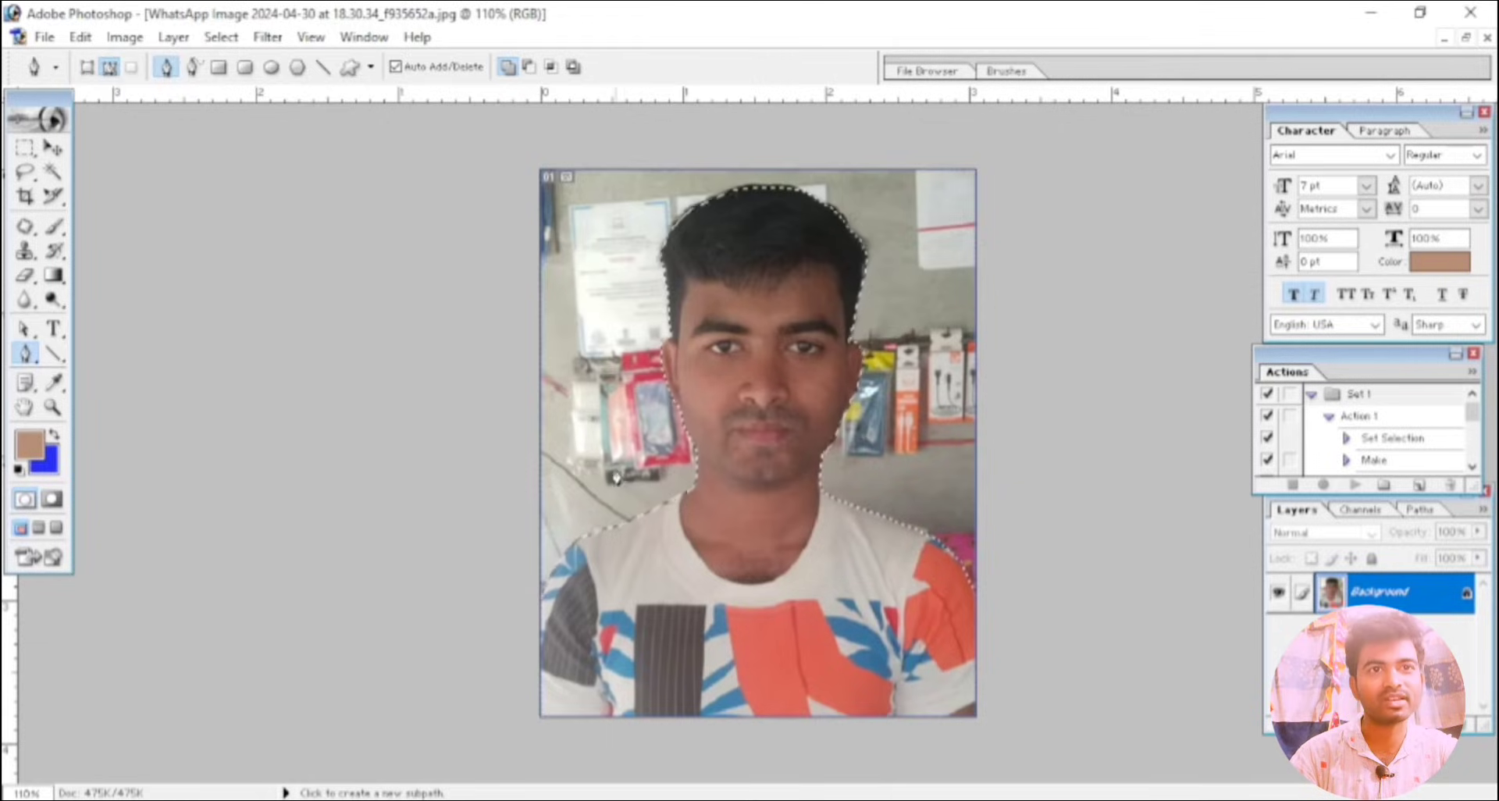
pyautogui.scroll(2, 763, 247)
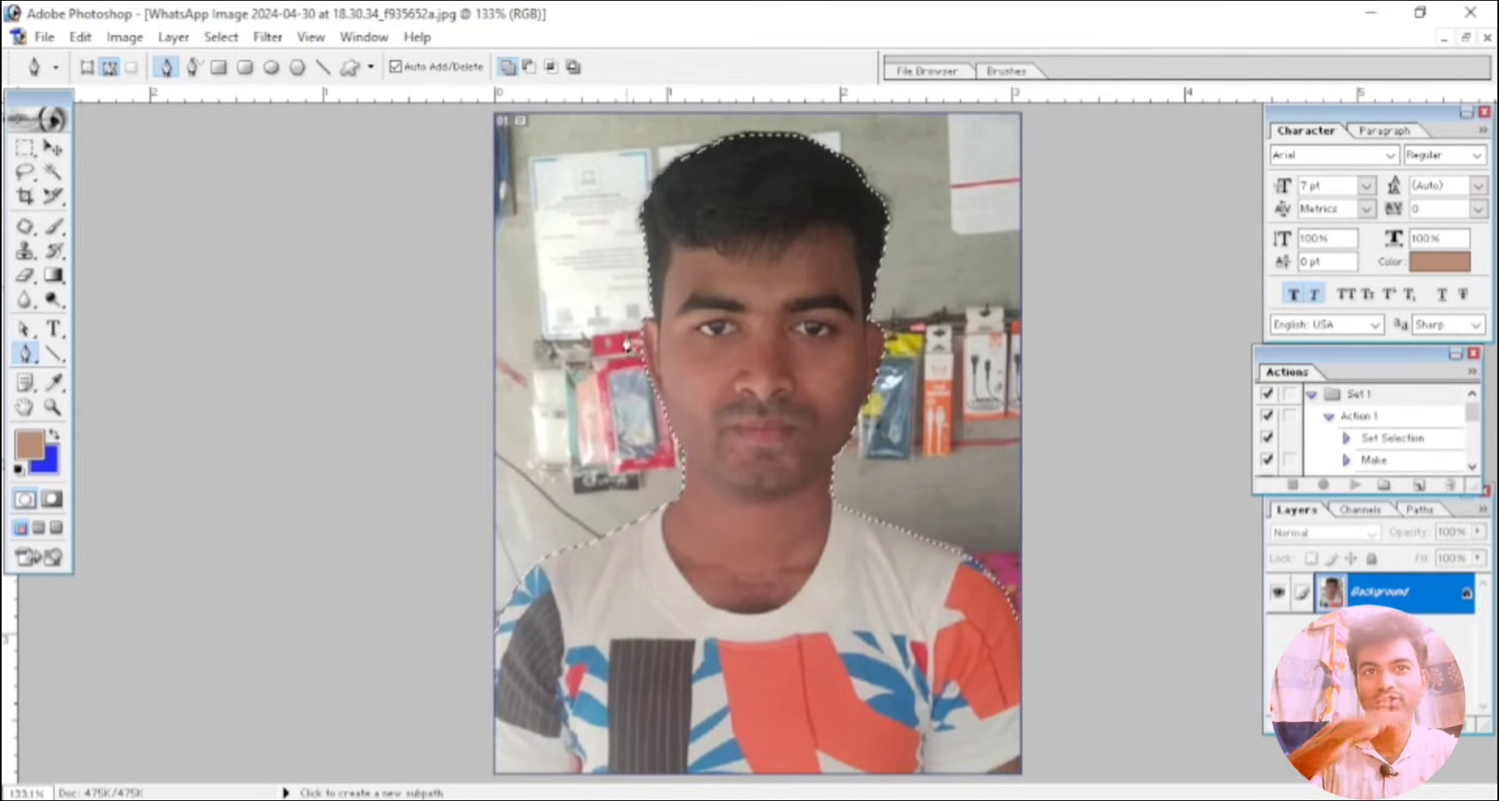
pyautogui.scroll(-2, 661, 147)
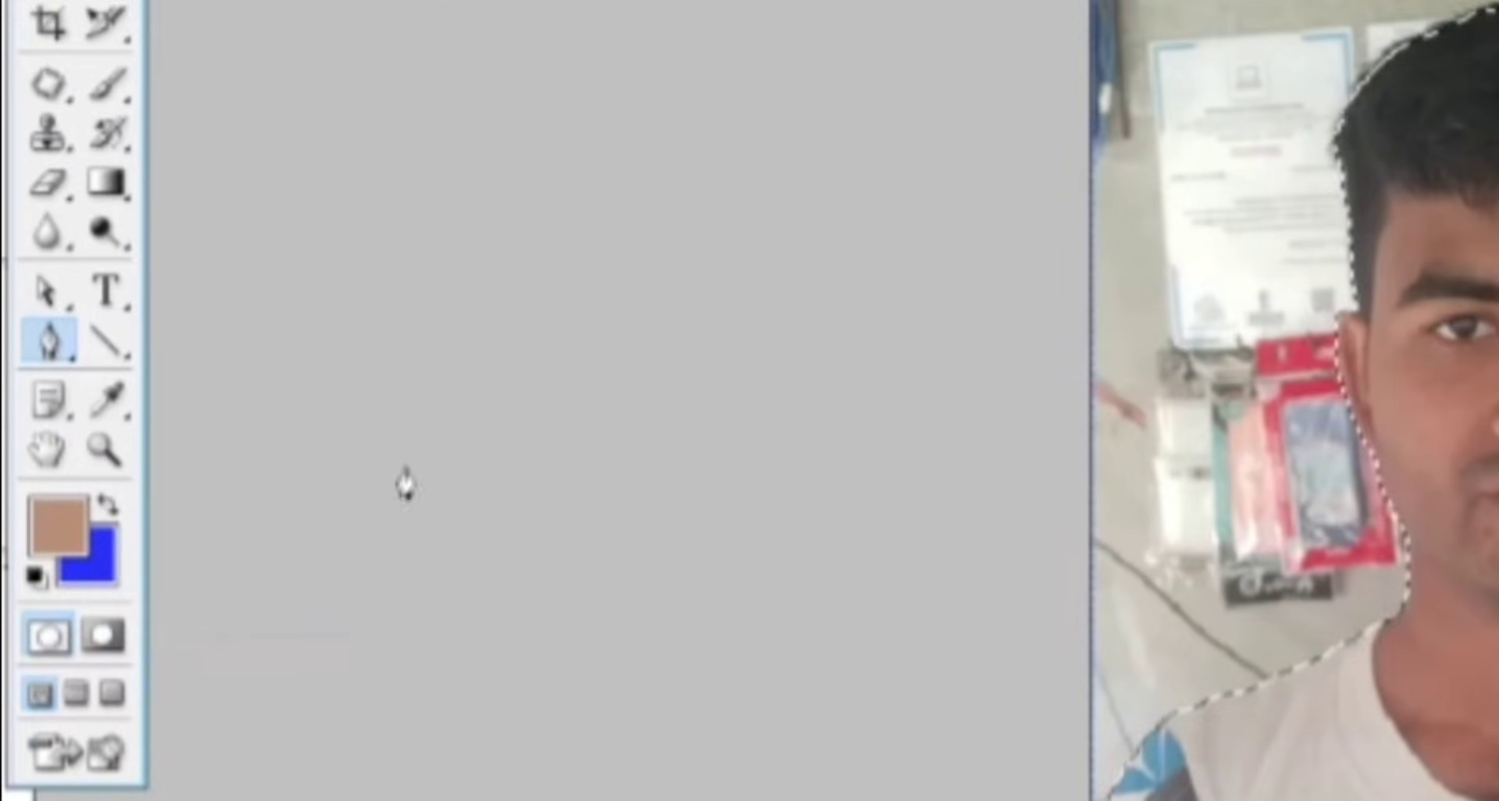
# - Set the background colour to a saturated blue with hue 237° and saturation 91%
pyautogui.click(109, 566)
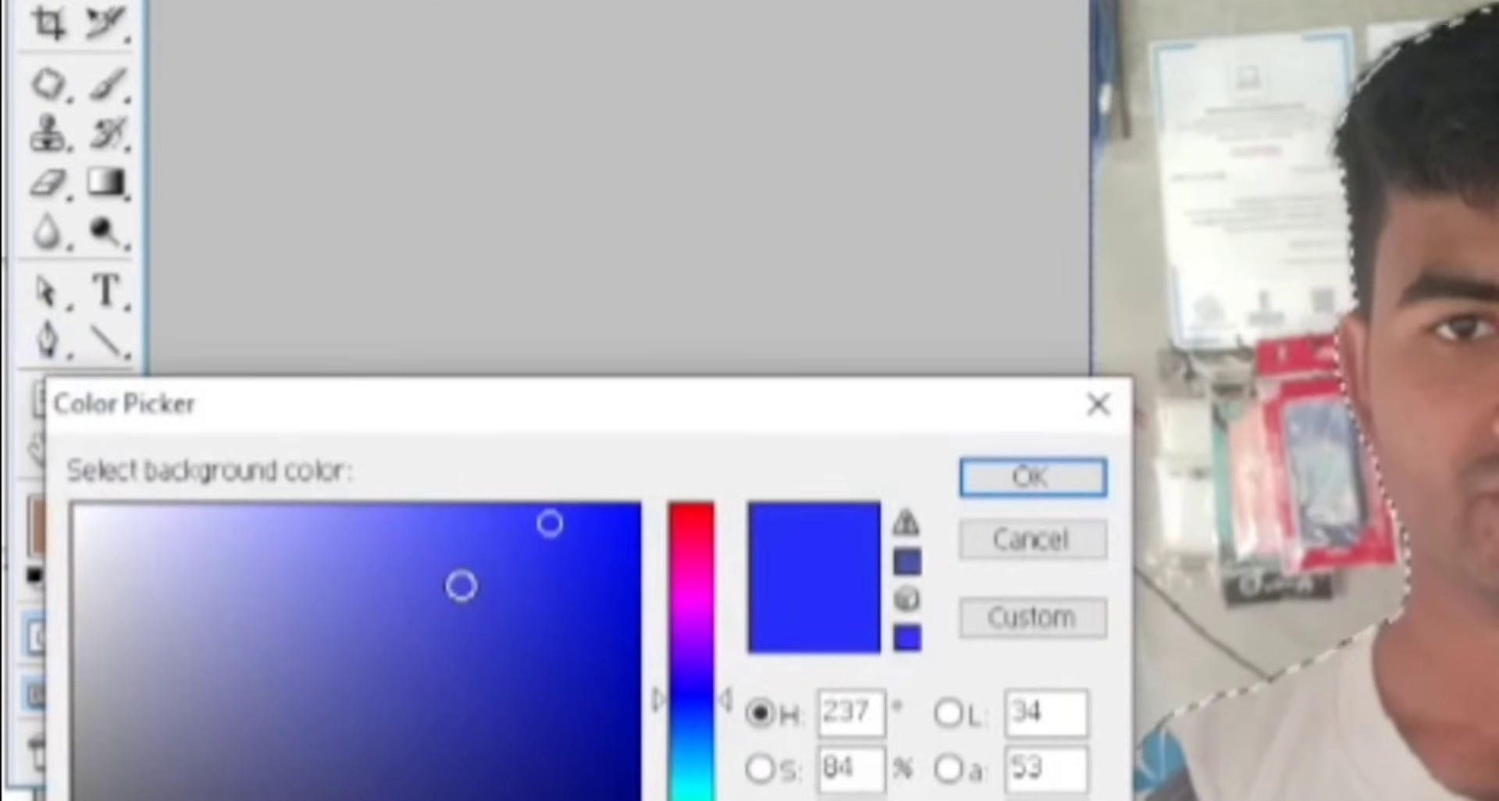
pyautogui.moveTo(533, 547); pyautogui.dragTo(563, 537)
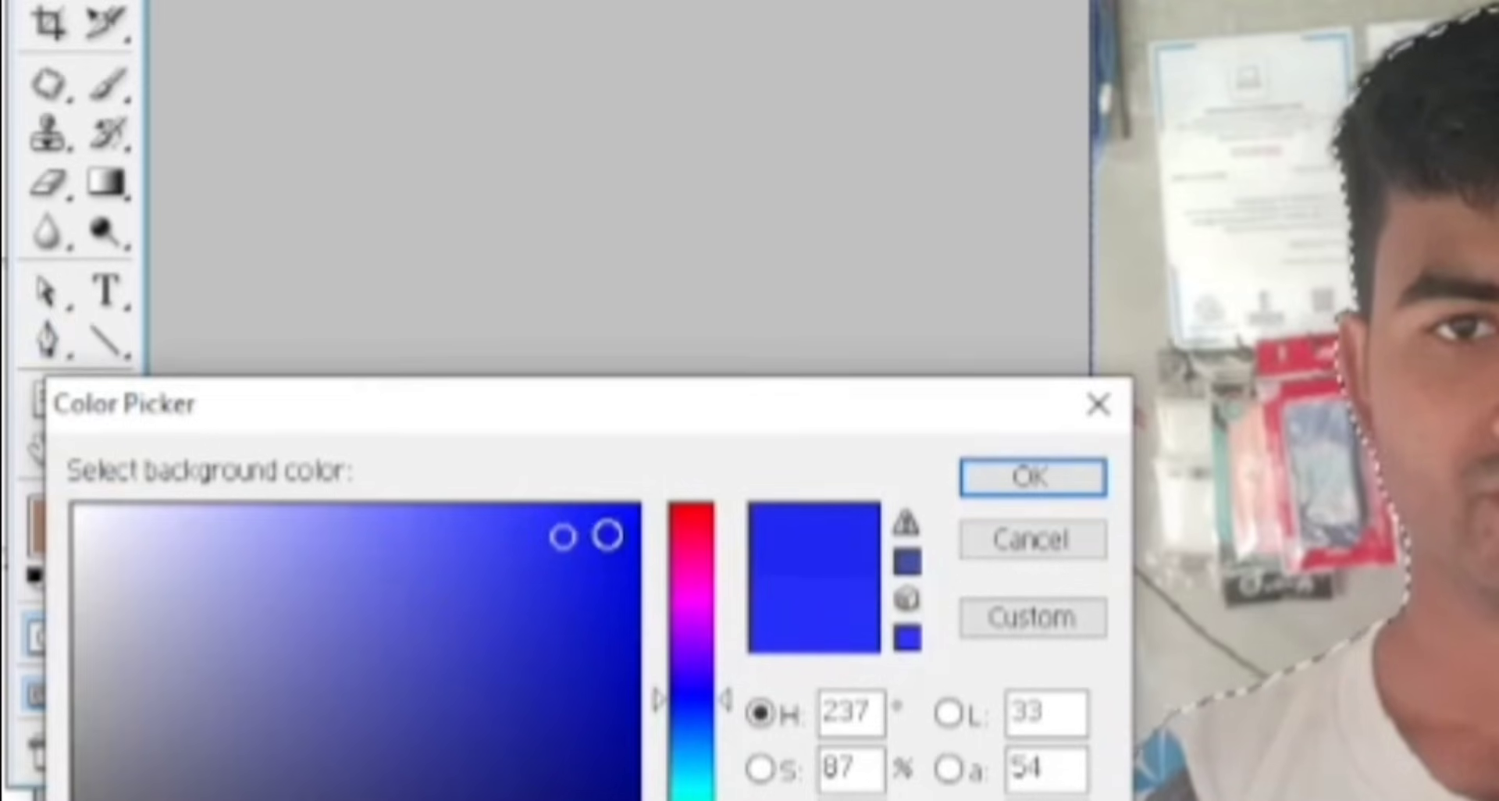
pyautogui.click(586, 526)
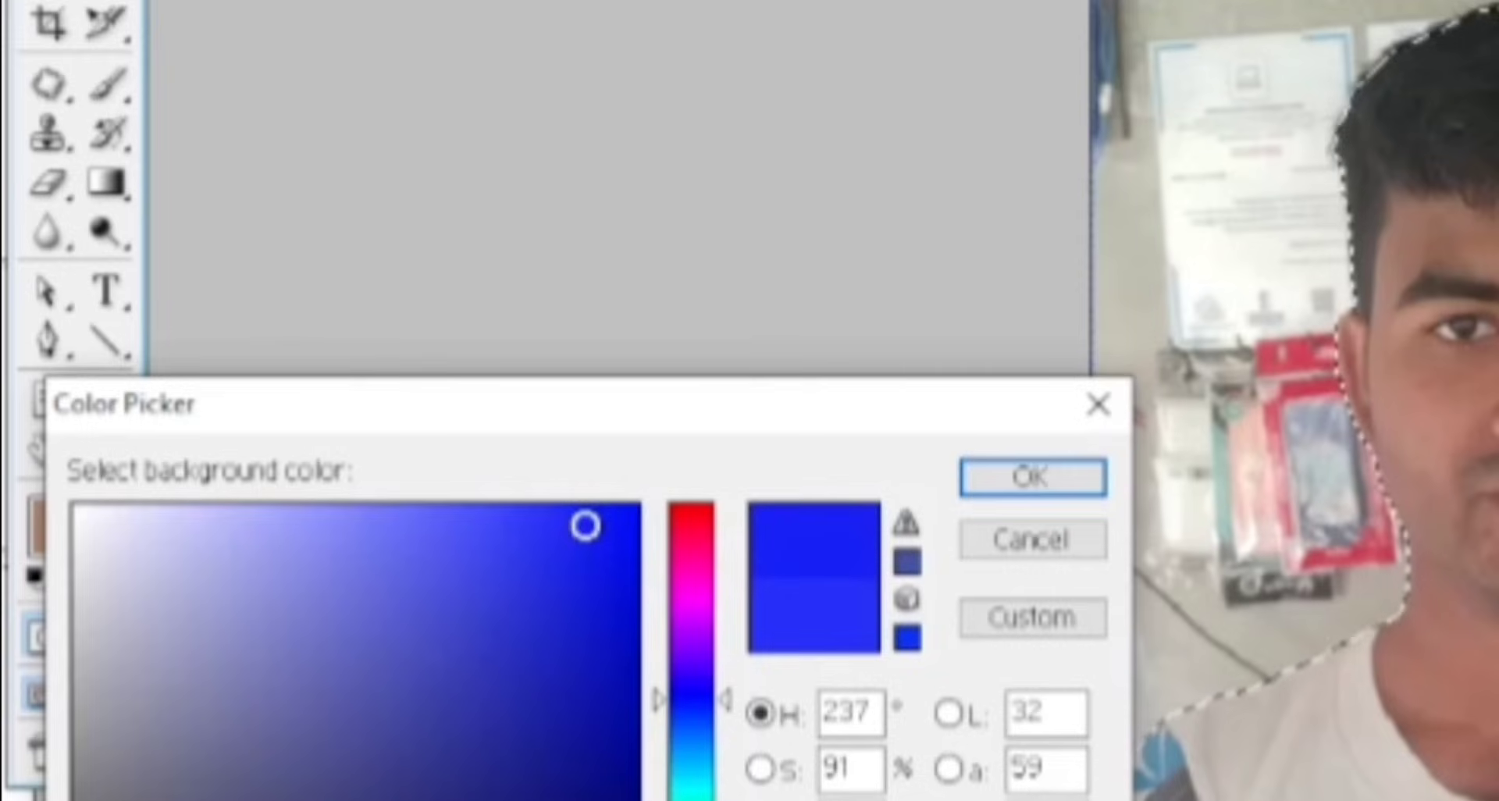
pyautogui.click(1046, 484)
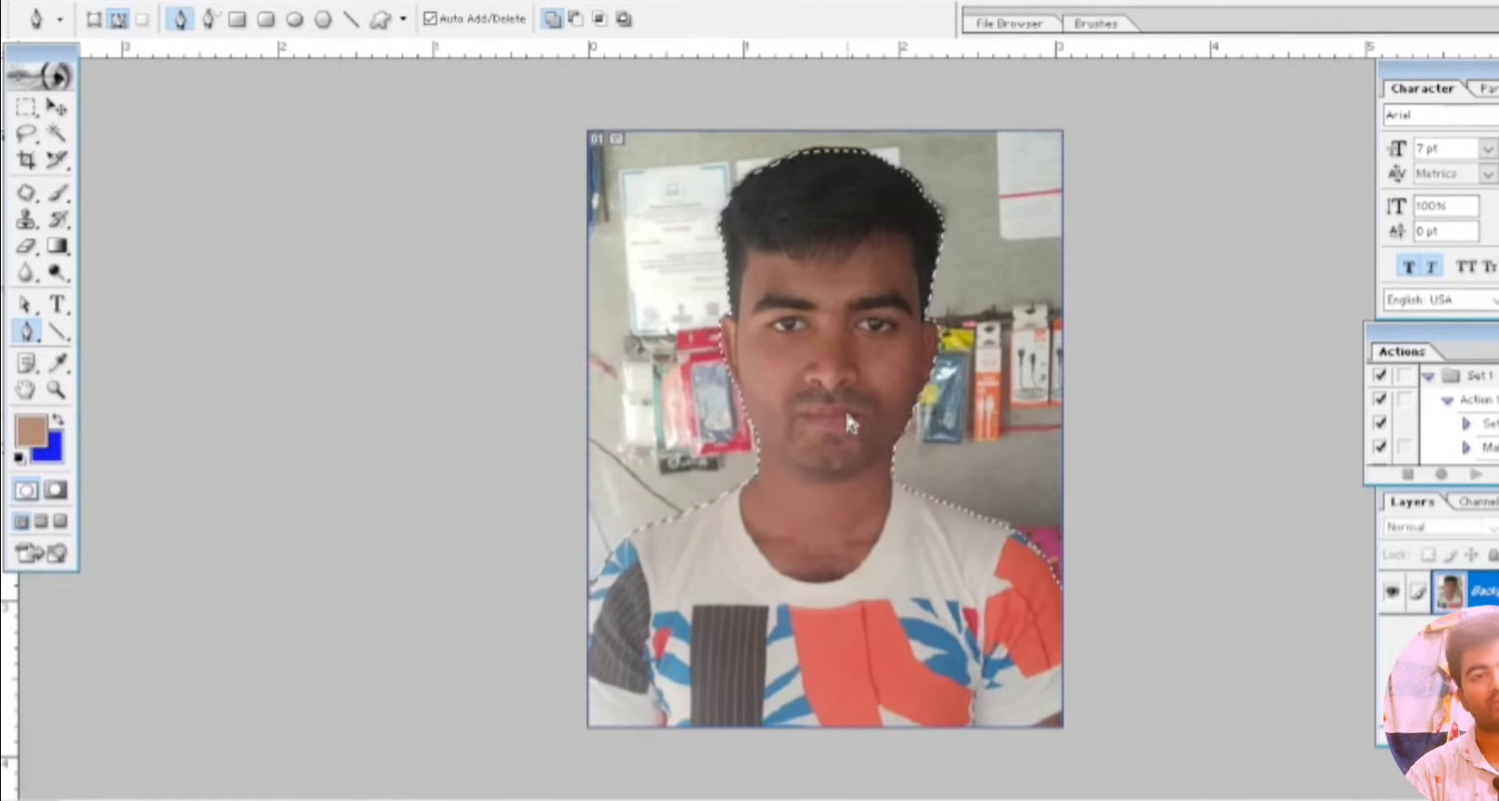
# - Fill the selected area behind the man with the blue background colour and deselect it
pyautogui.press('Delete')
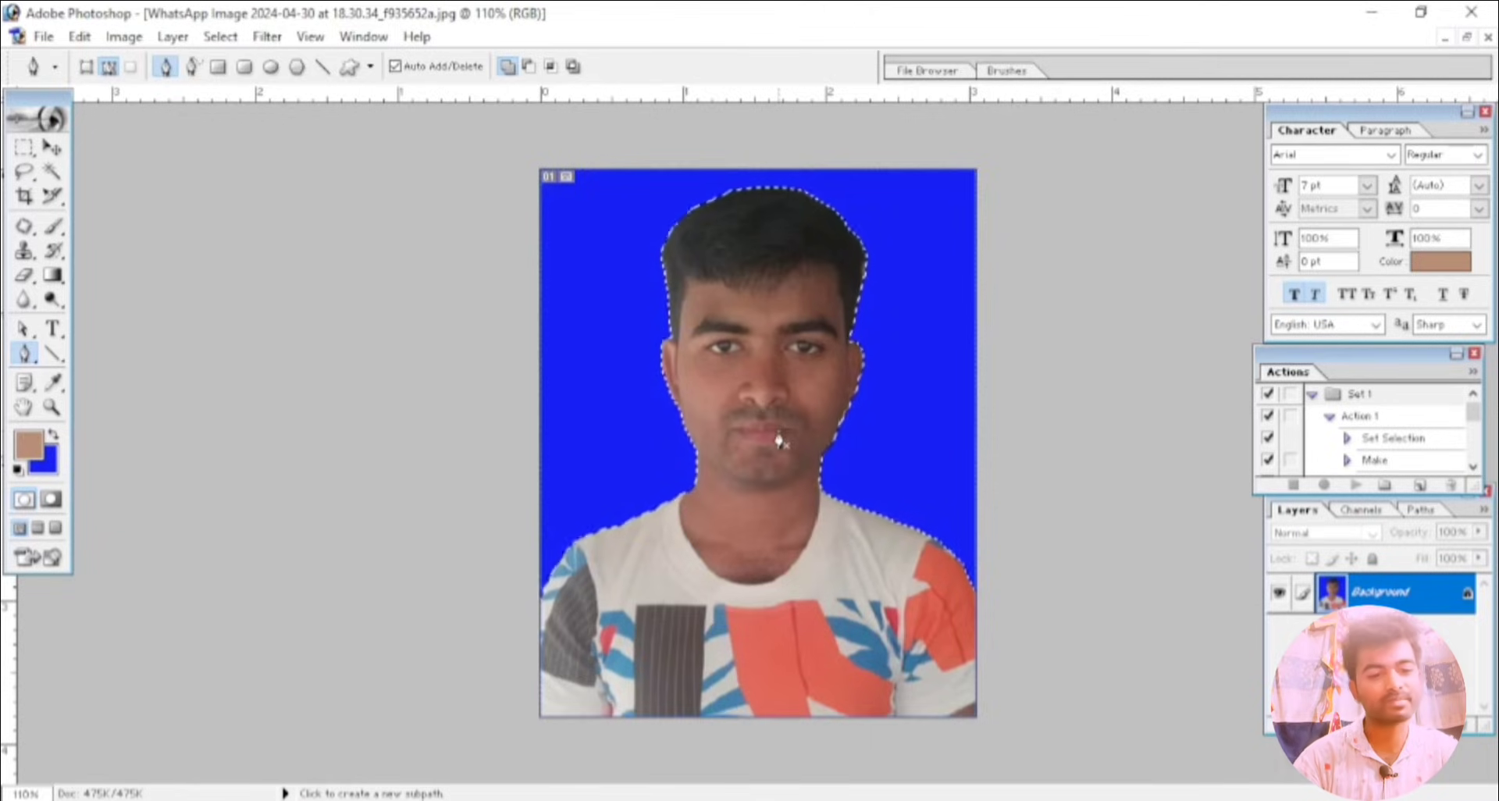
pyautogui.scroll(-2, 704, 338)
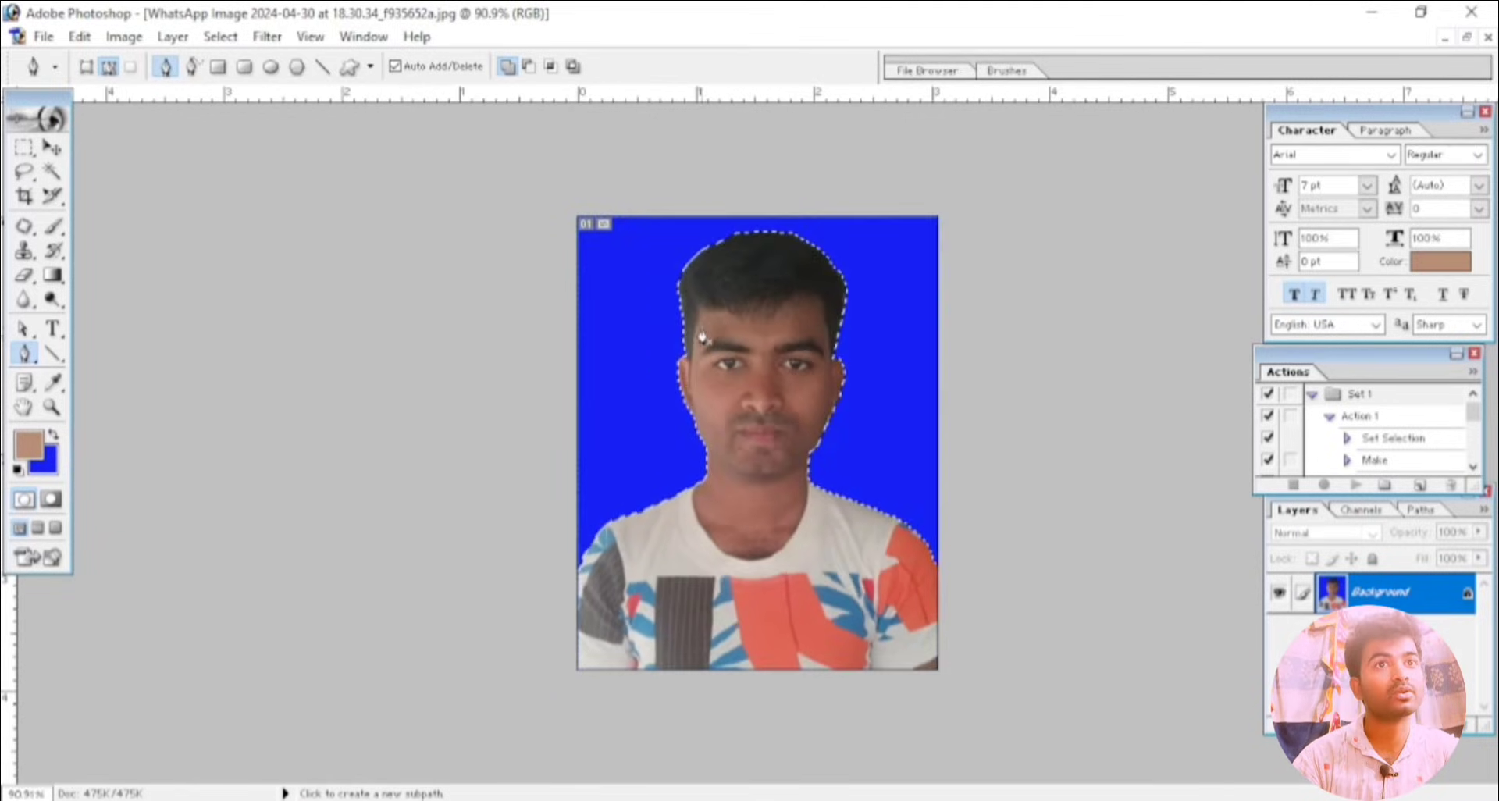
pyautogui.scroll(2, 702, 337)
pyautogui.scroll(1, 710, 305)
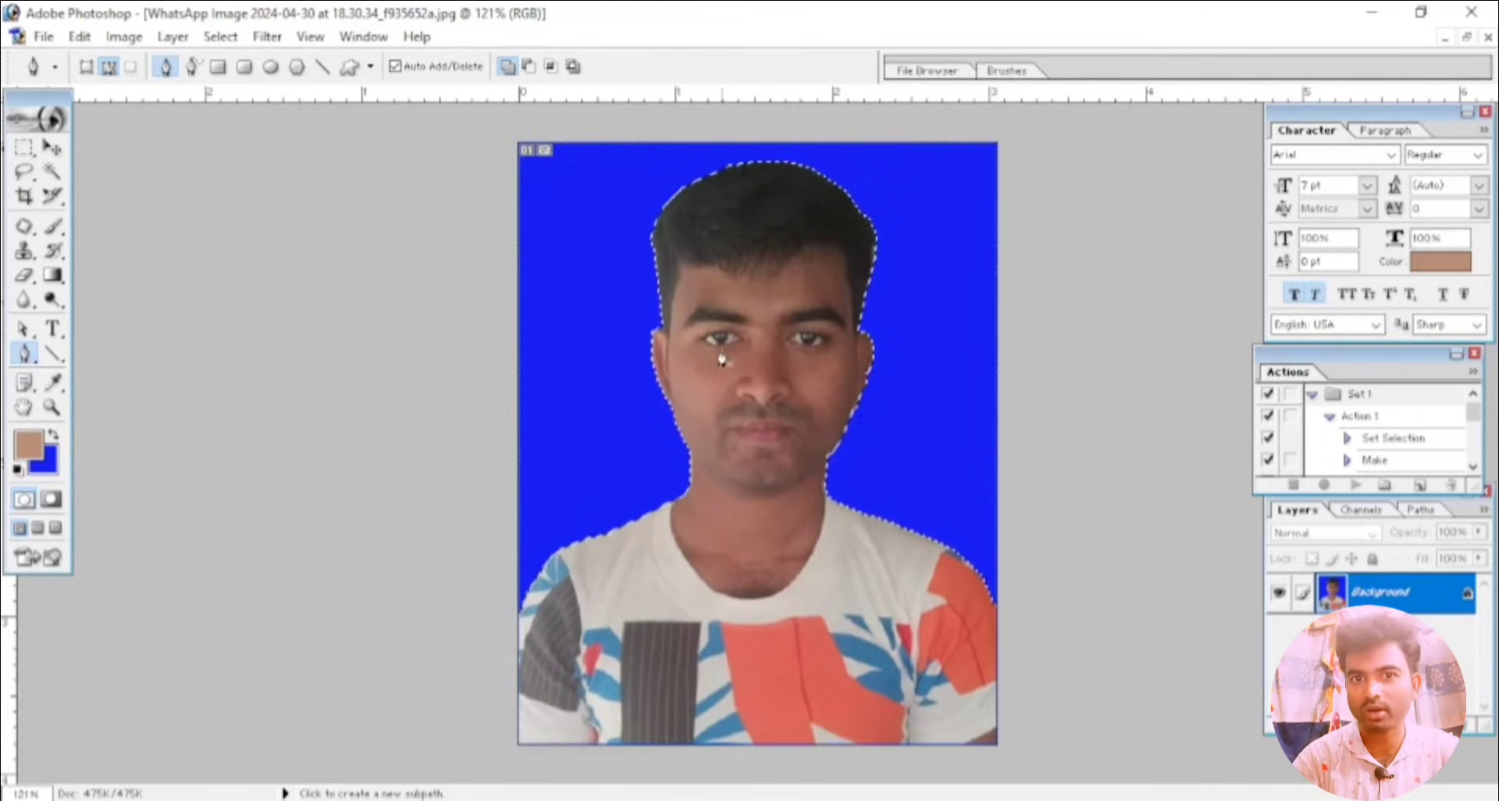
pyautogui.scroll(-1, 721, 361)
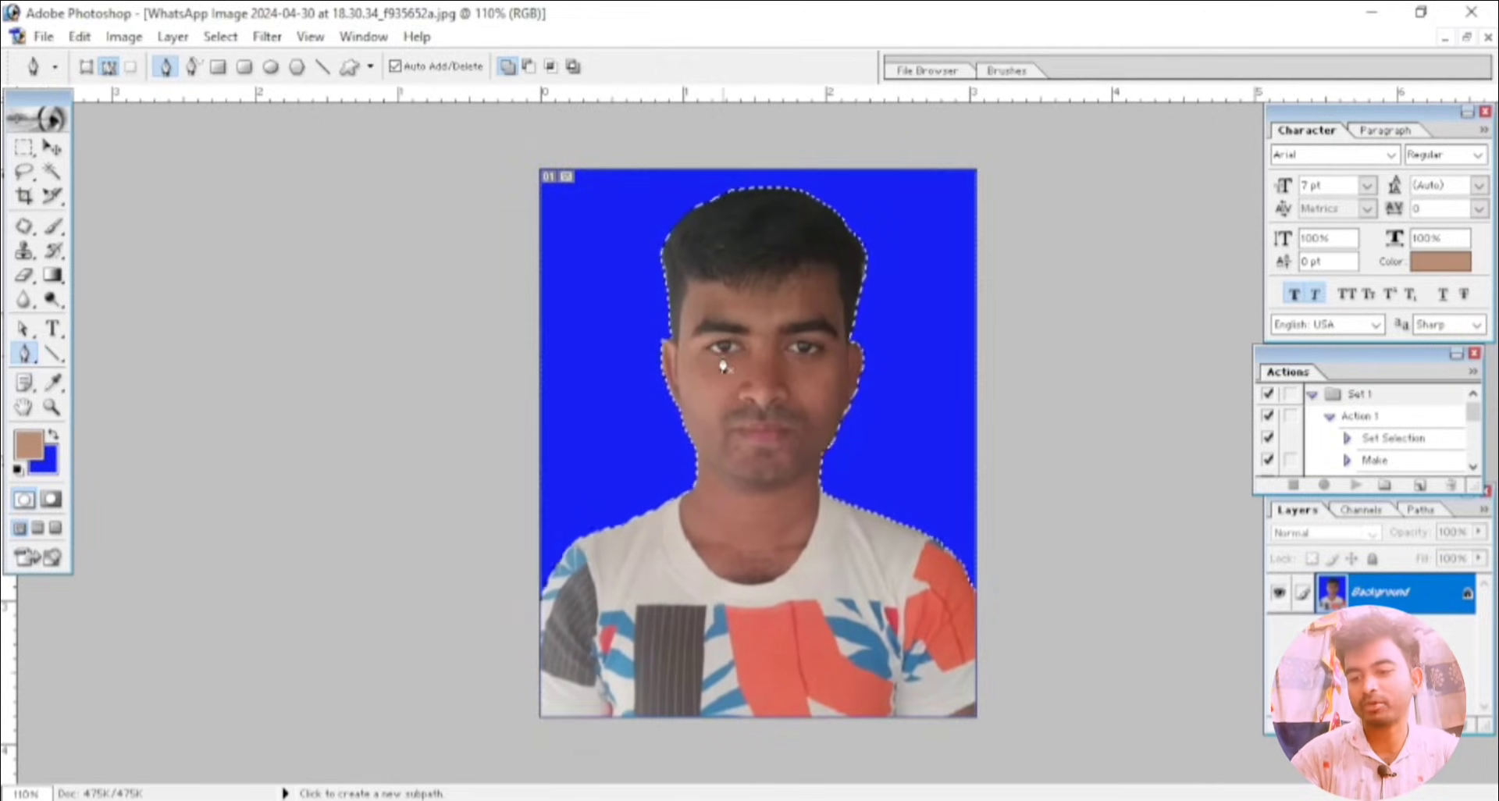
pyautogui.hotkey('ctrl', 'd')
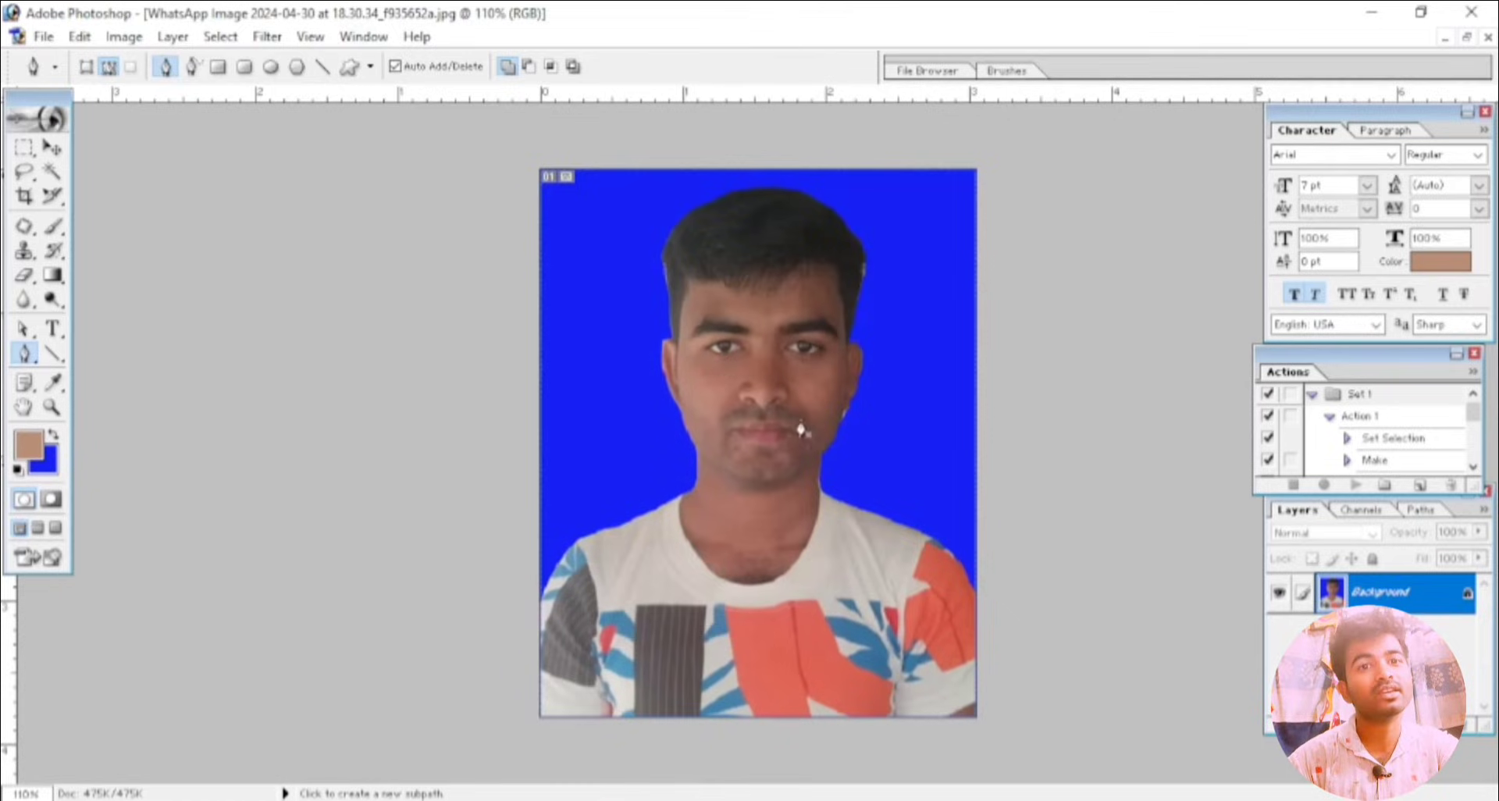
# - Erase the leftover background fringe along the edges of the man's face and hair with a small Eraser brush
pyautogui.scroll(1, 728, 428)
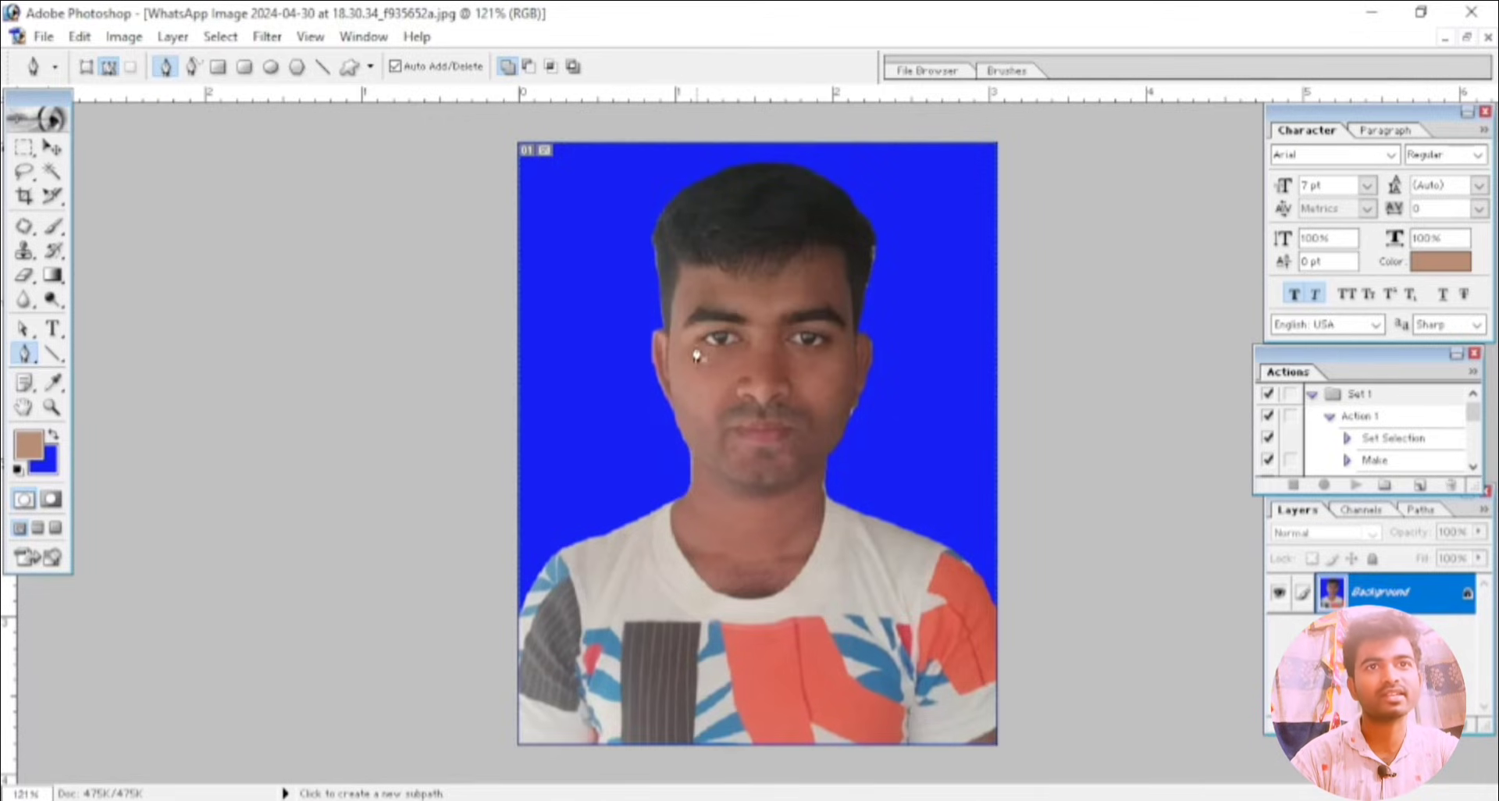
pyautogui.scroll(1, 697, 356)
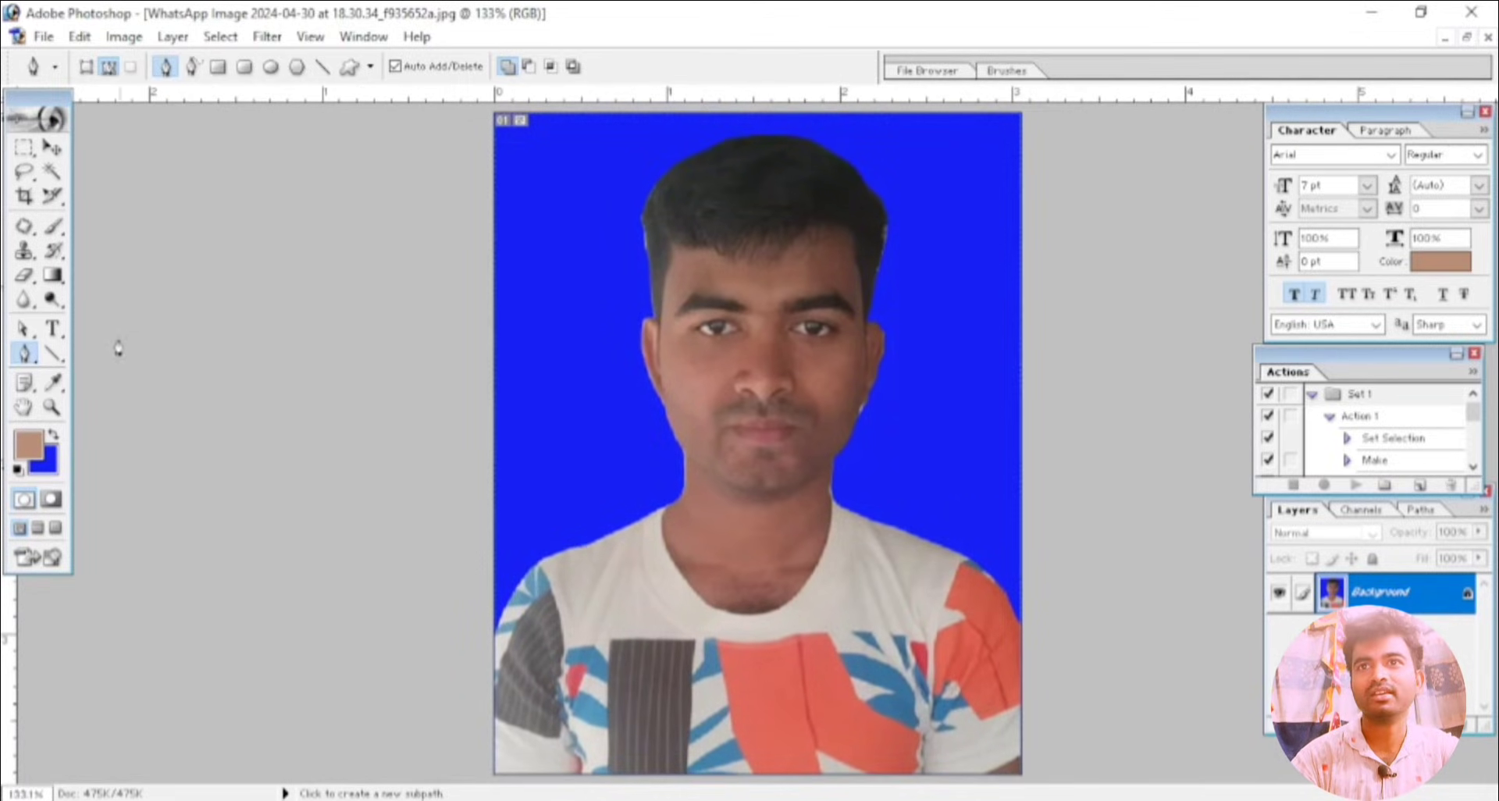
pyautogui.moveTo(16, 285); pyautogui.dragTo(63, 294)
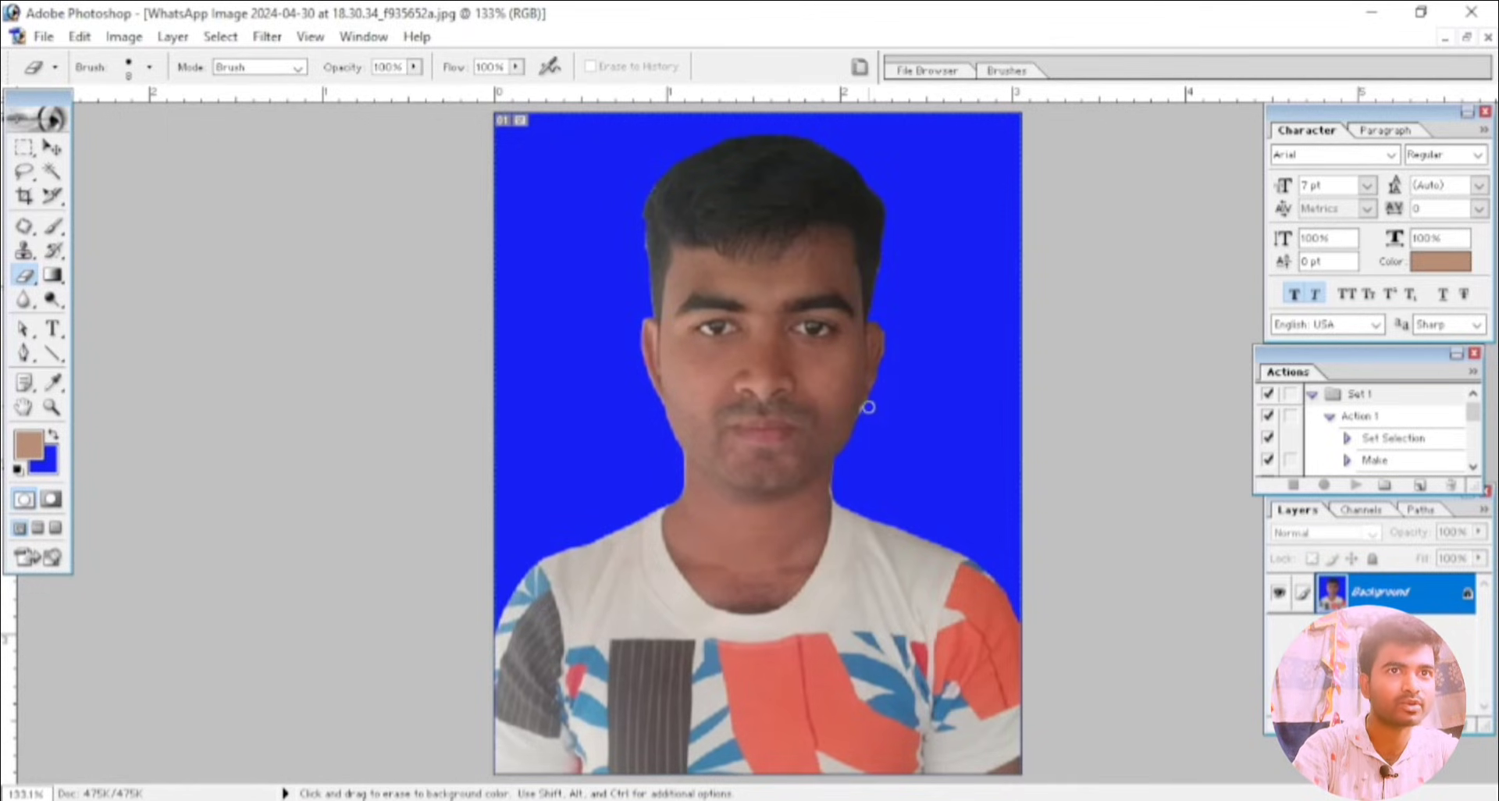
pyautogui.hotkey('ctrl', '-')
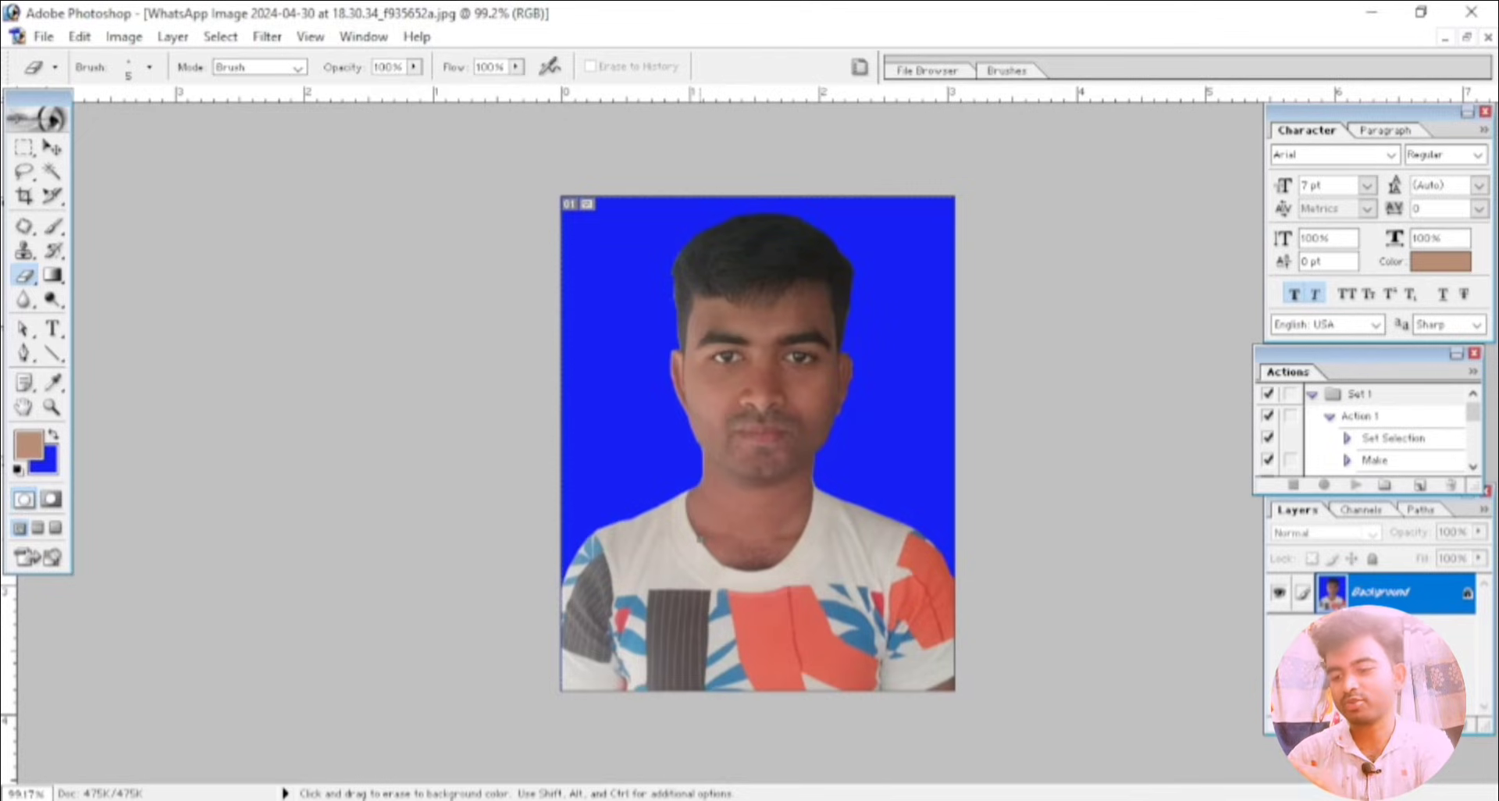
# - Brighten the photo with Curves by raising the RGB curve's midpoint to input 113, output 144
pyautogui.press('ctrl')
pyautogui.hotkey('ctrl', 'm')
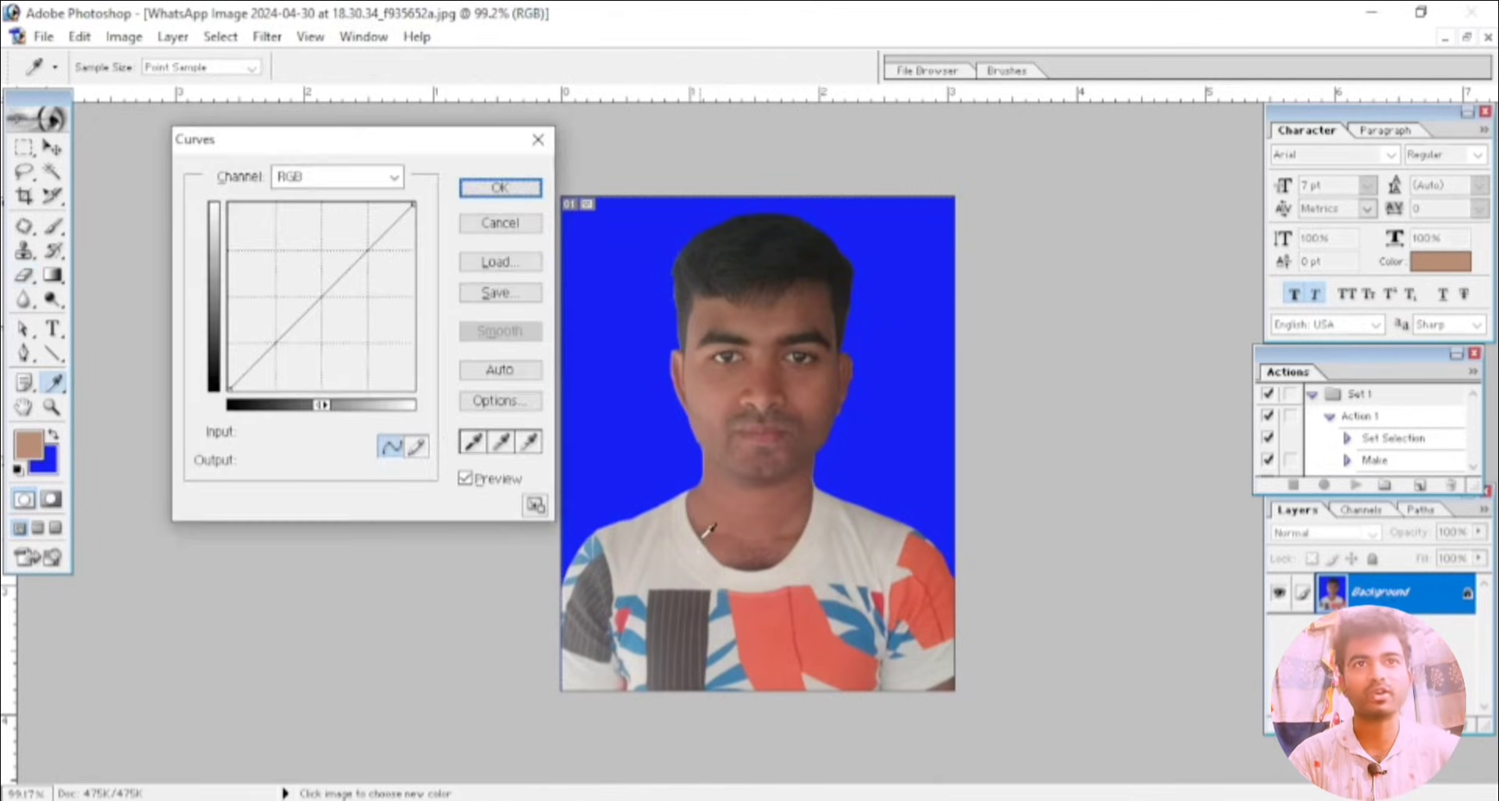
pyautogui.moveTo(368, 135); pyautogui.dragTo(397, 157)
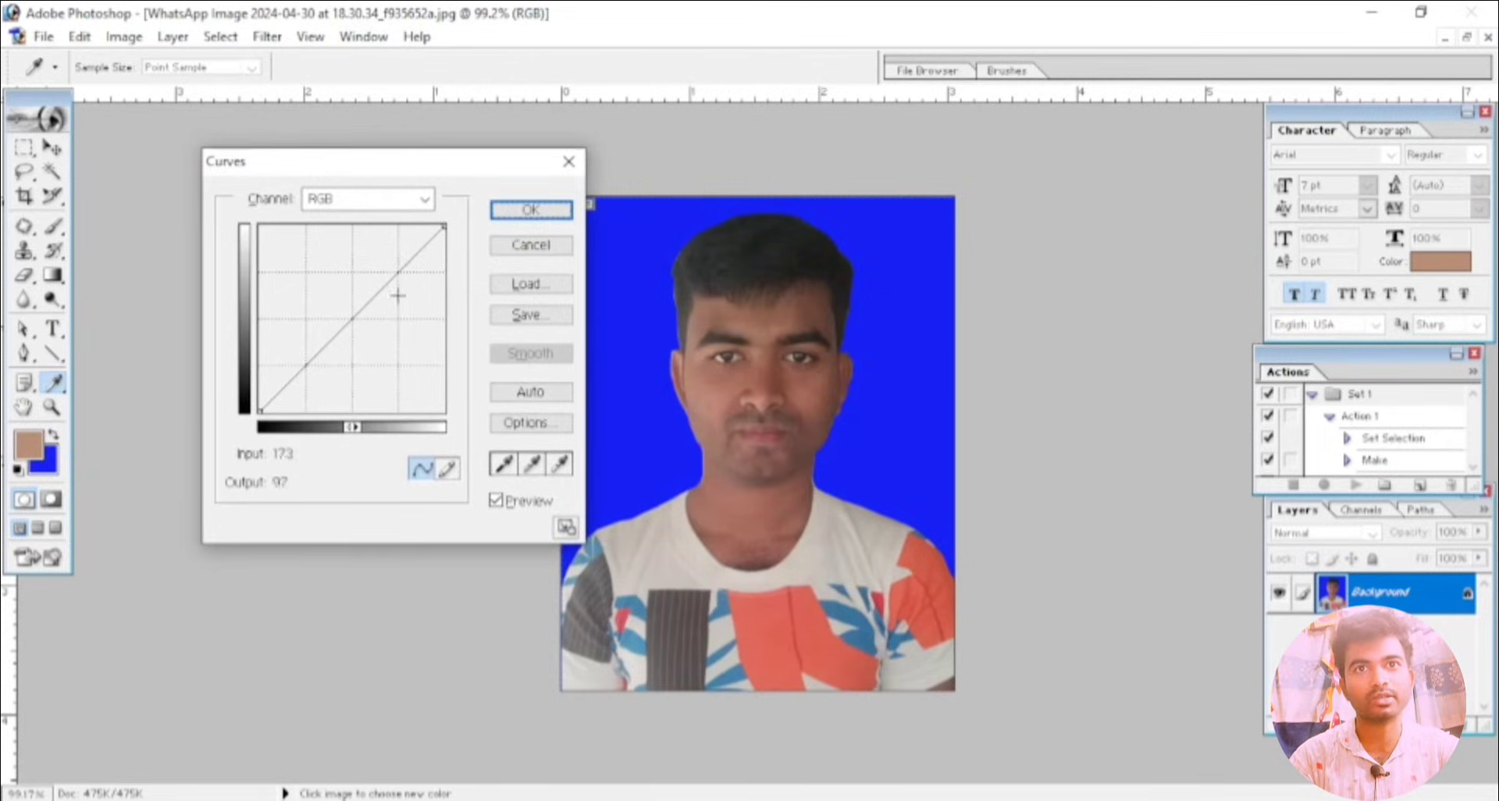
pyautogui.click(349, 315)
pyautogui.moveTo(348, 315); pyautogui.dragTo(342, 306)
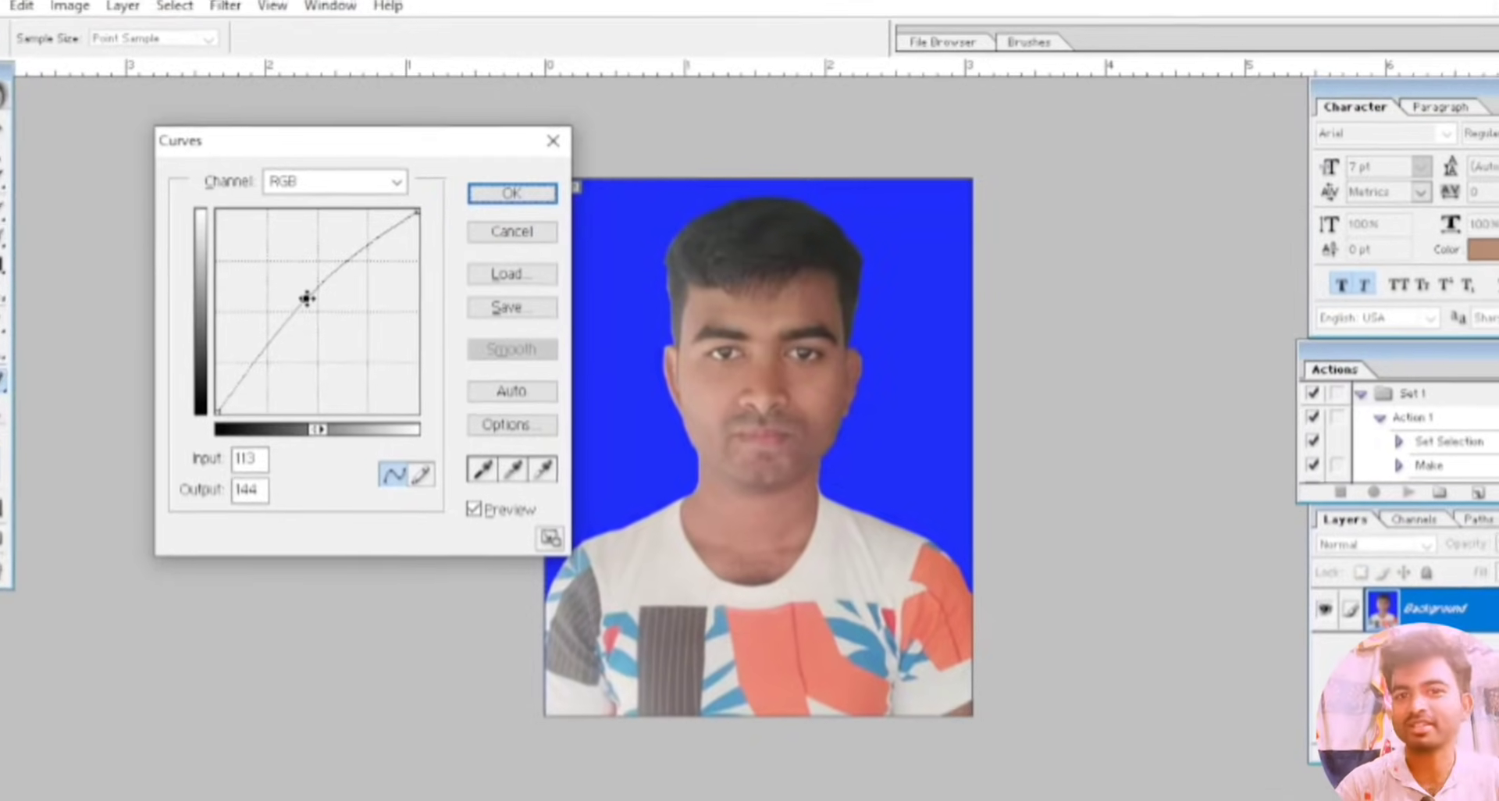
pyautogui.click(491, 192)
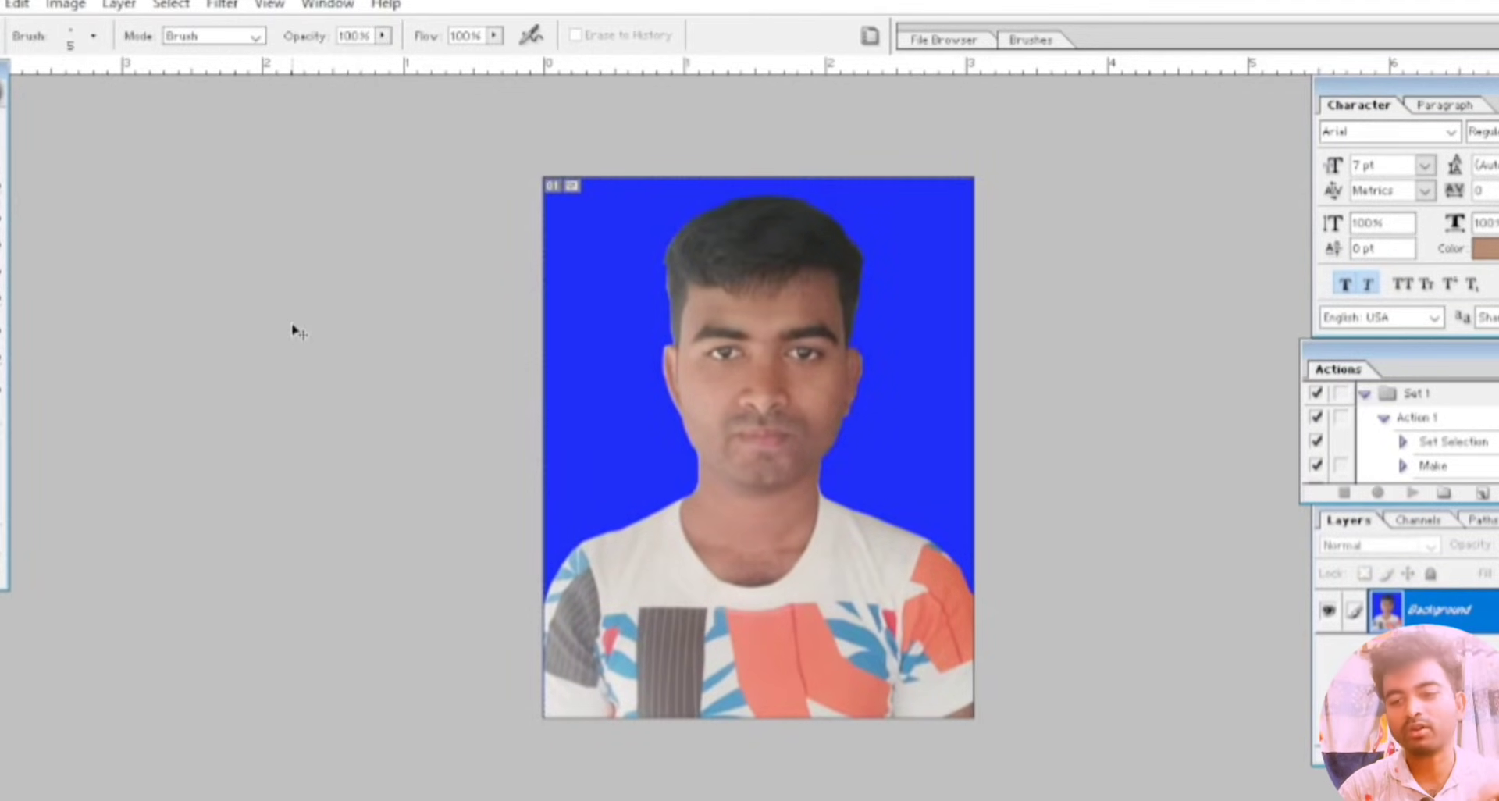
# - Apply Levels to the photo with the RGB white input level set to 223
pyautogui.hotkey('ctrl', 'l')
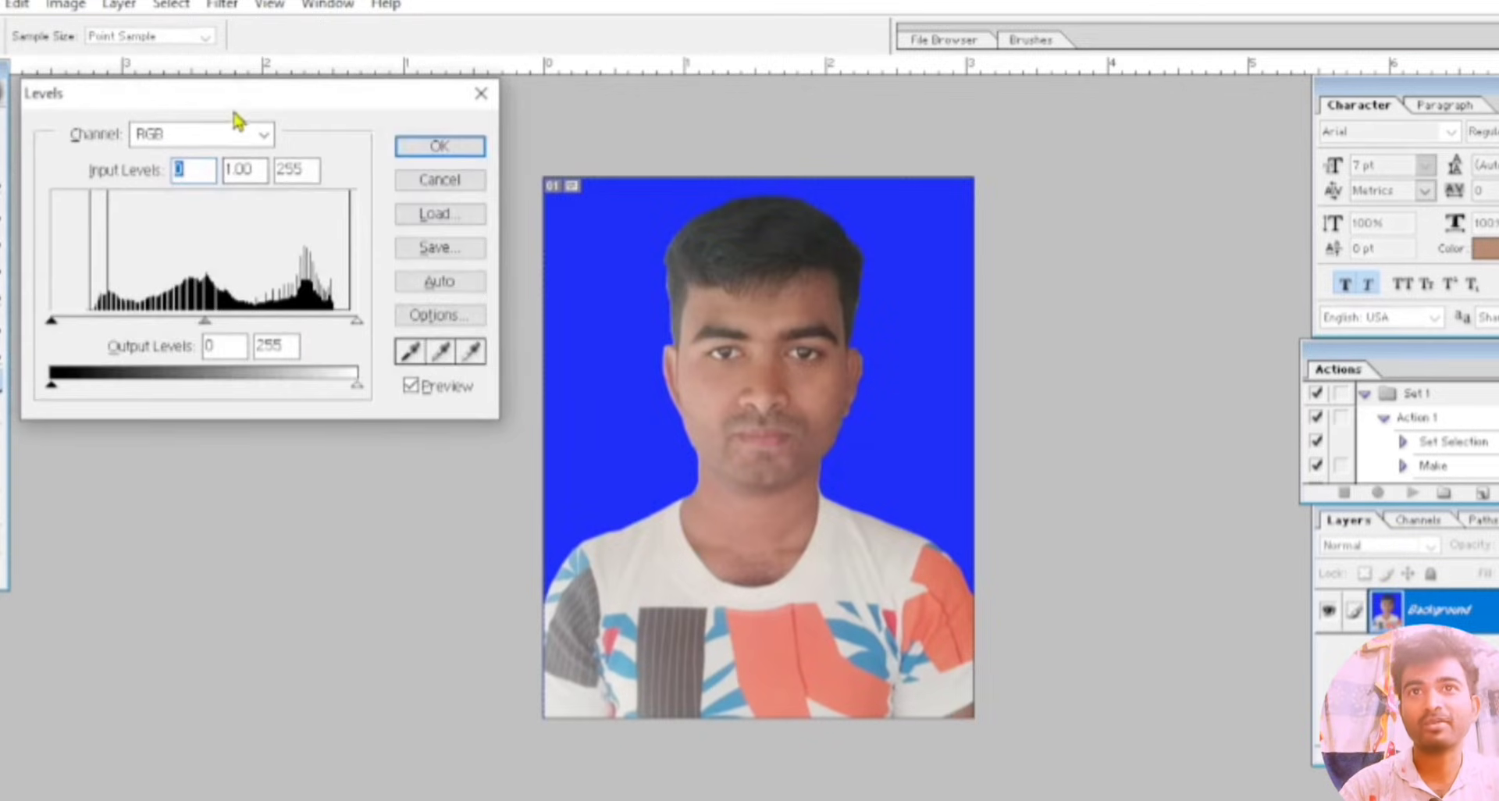
pyautogui.moveTo(232, 104); pyautogui.dragTo(328, 132)
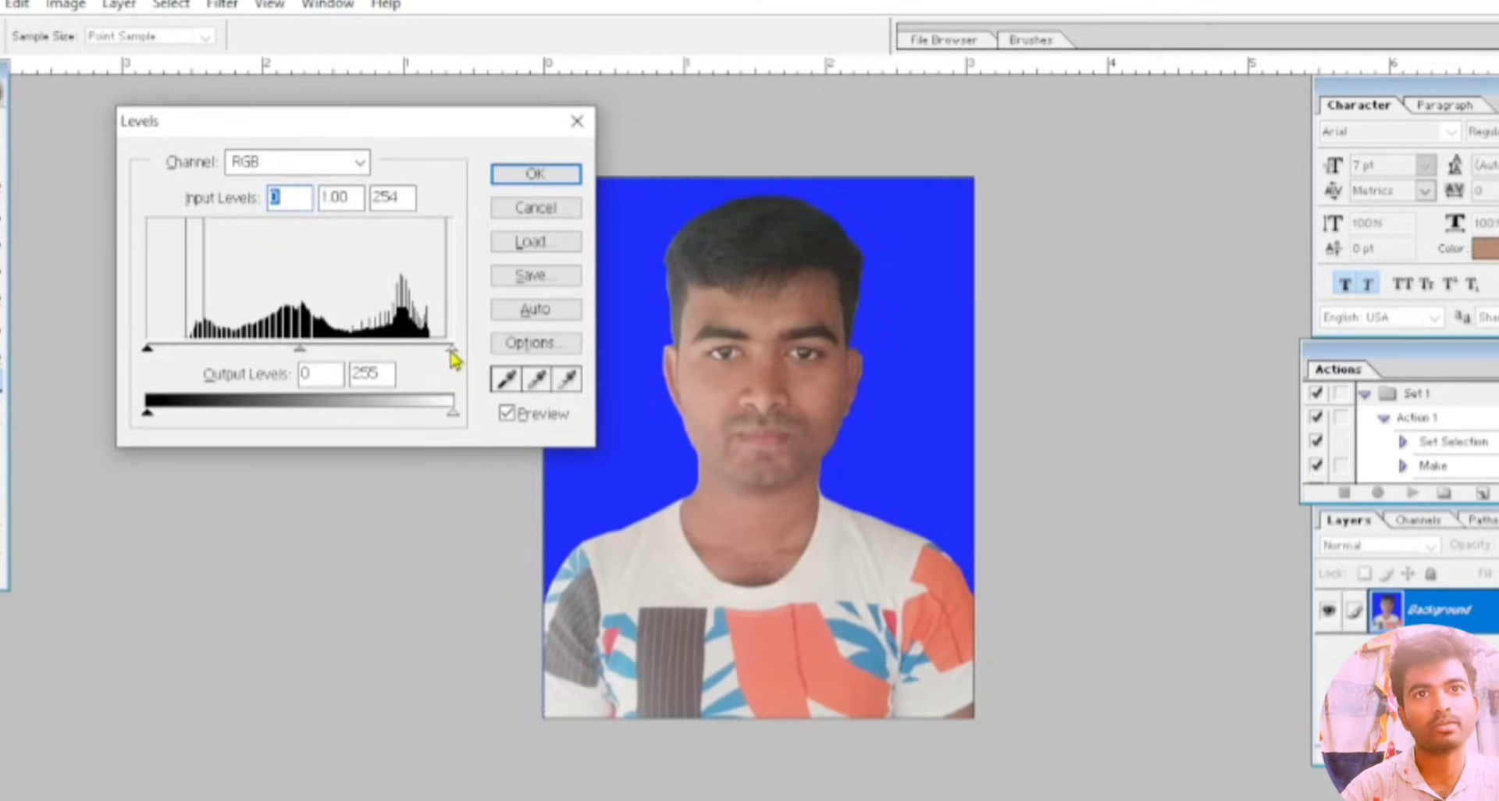
pyautogui.moveTo(439, 356); pyautogui.dragTo(424, 356)
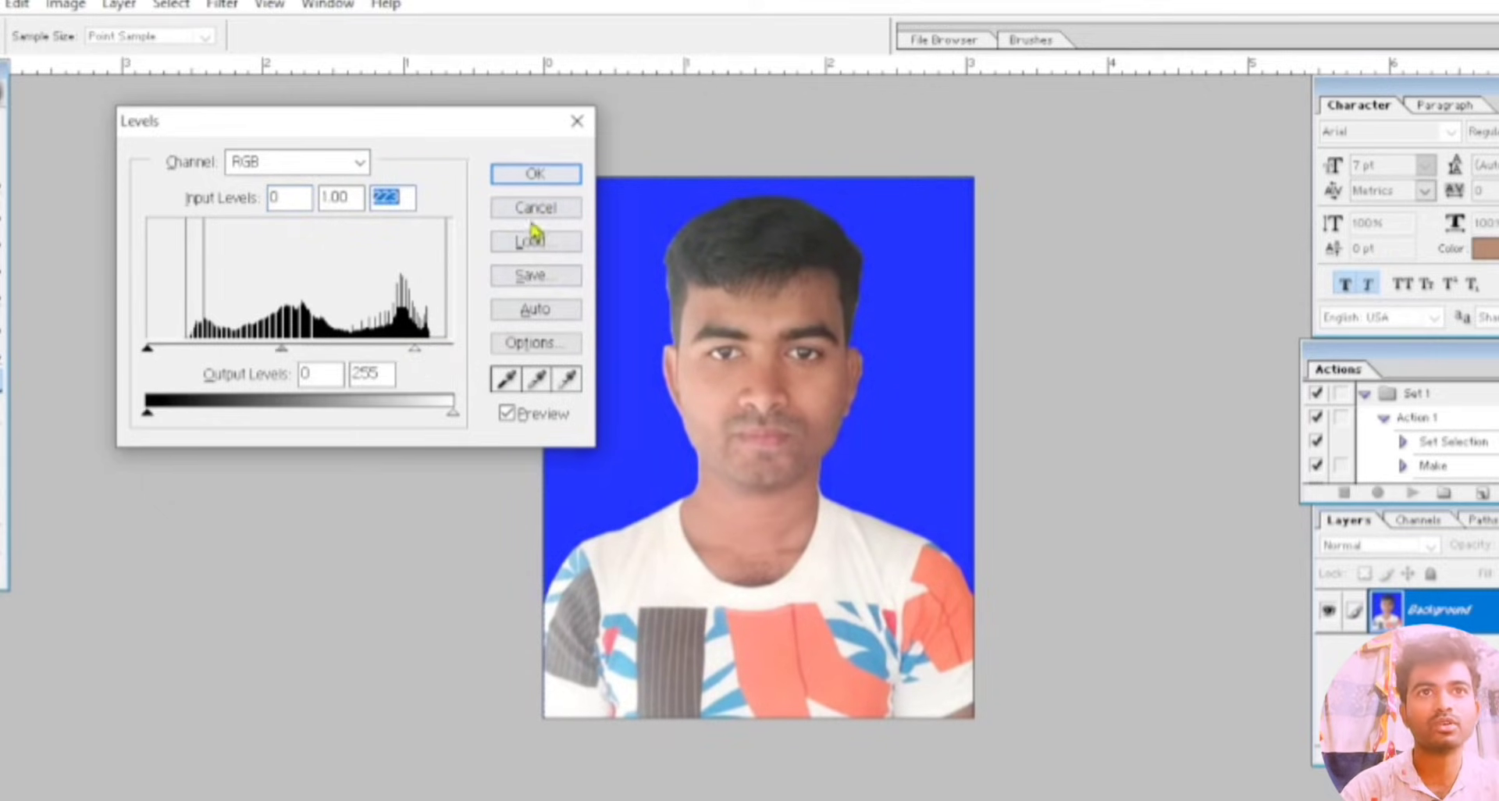
pyautogui.click(534, 176)
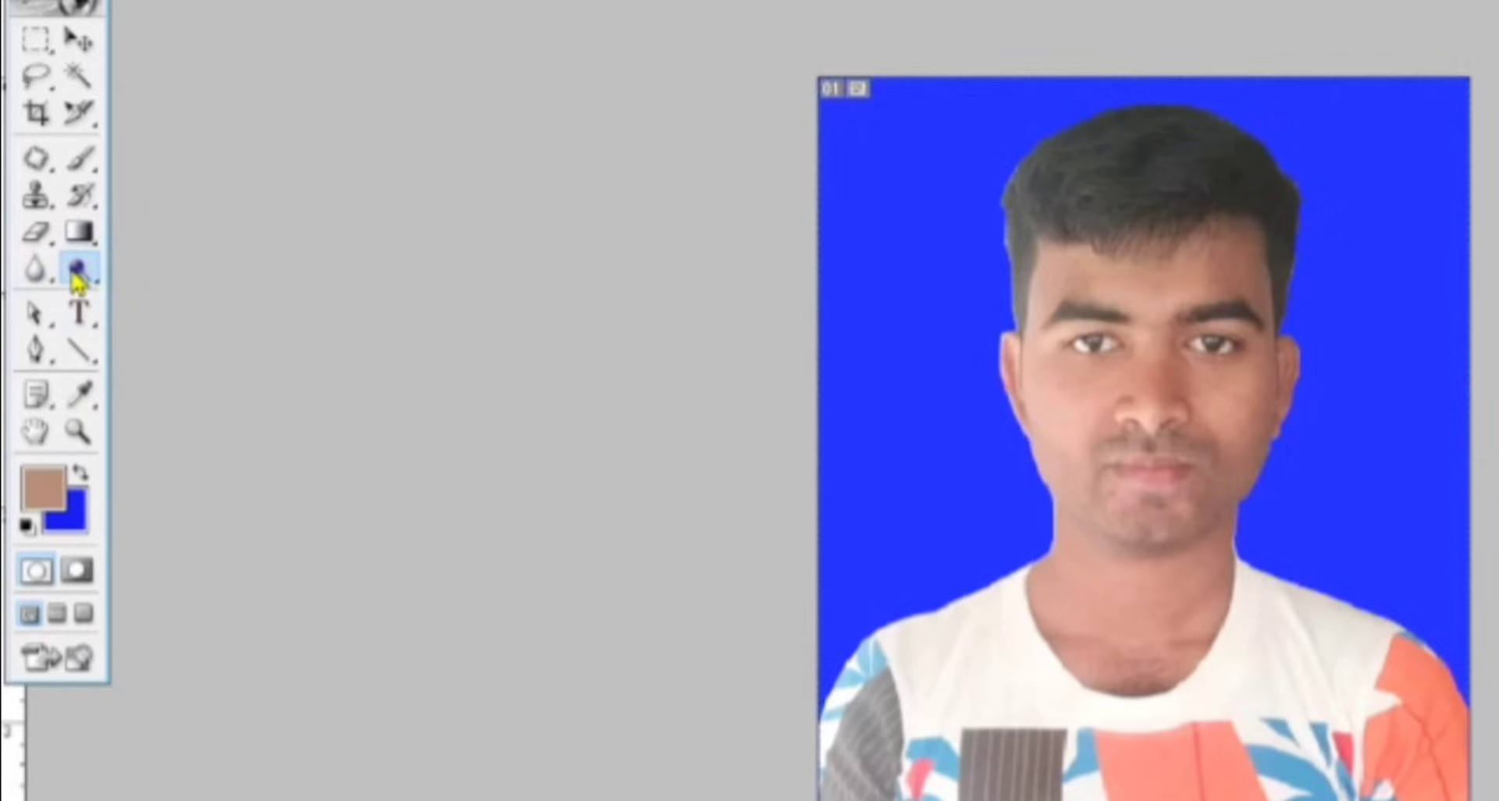
# - Lighten the skin around the man's mouth and chin with the Dodge tool
pyautogui.click(79, 280)
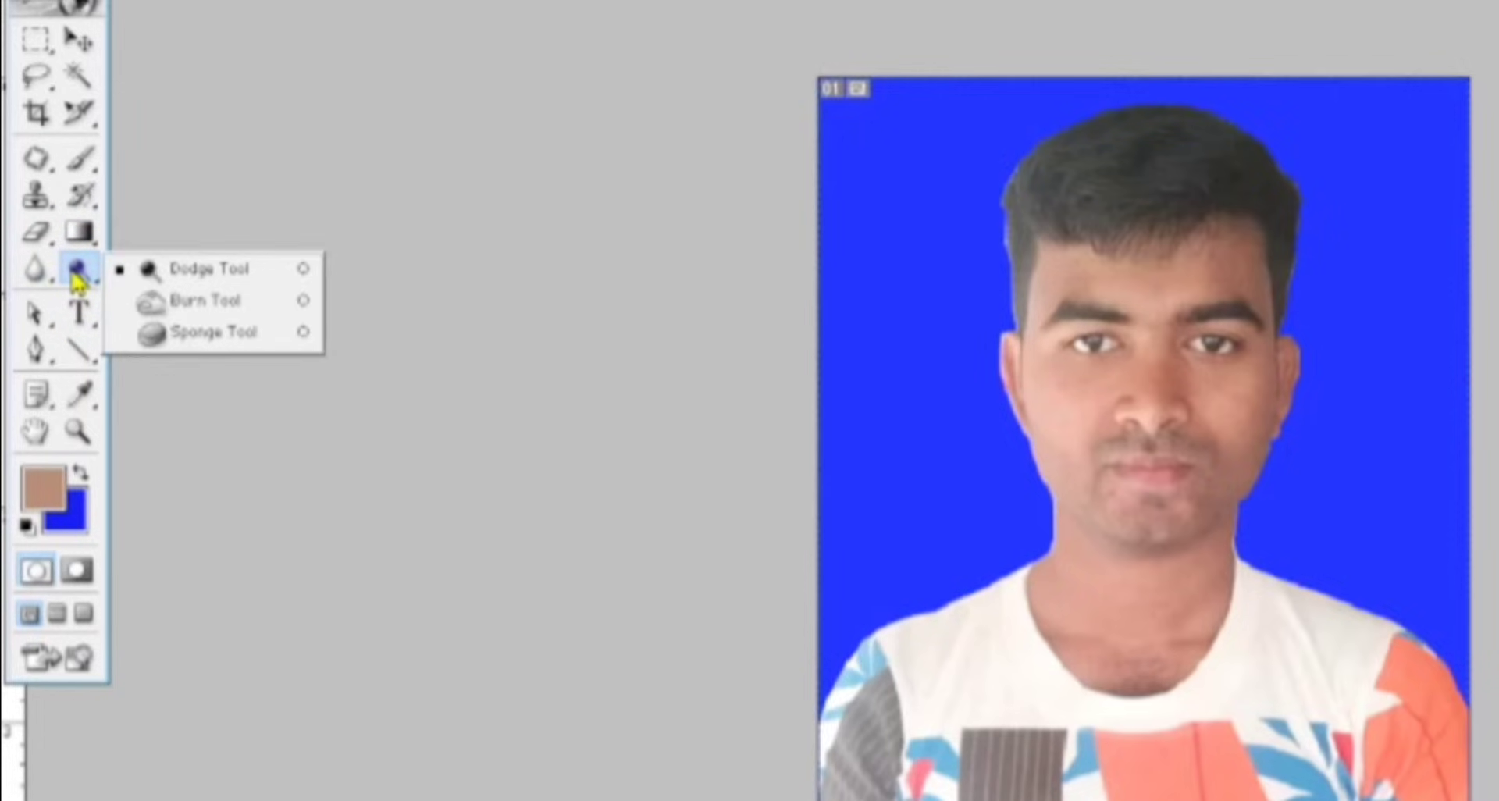
pyautogui.click(170, 279)
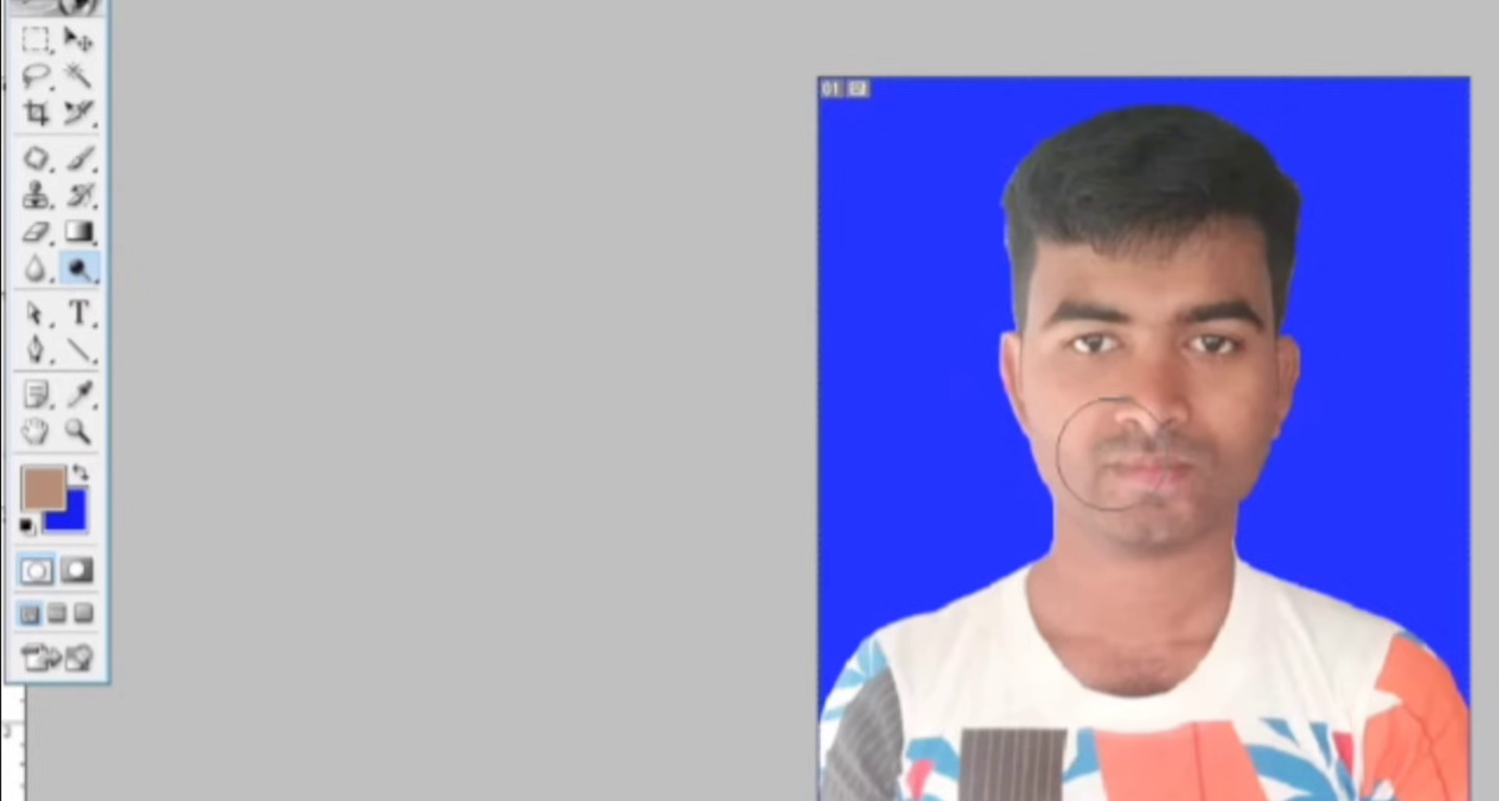
pyautogui.moveTo(1113, 454)
pyautogui.mouseDown()
pyautogui.moveTo(1118, 496)
pyautogui.moveTo(1096, 444)
pyautogui.moveTo(1185, 324)
pyautogui.moveTo(1171, 488)
pyautogui.mouseUp()
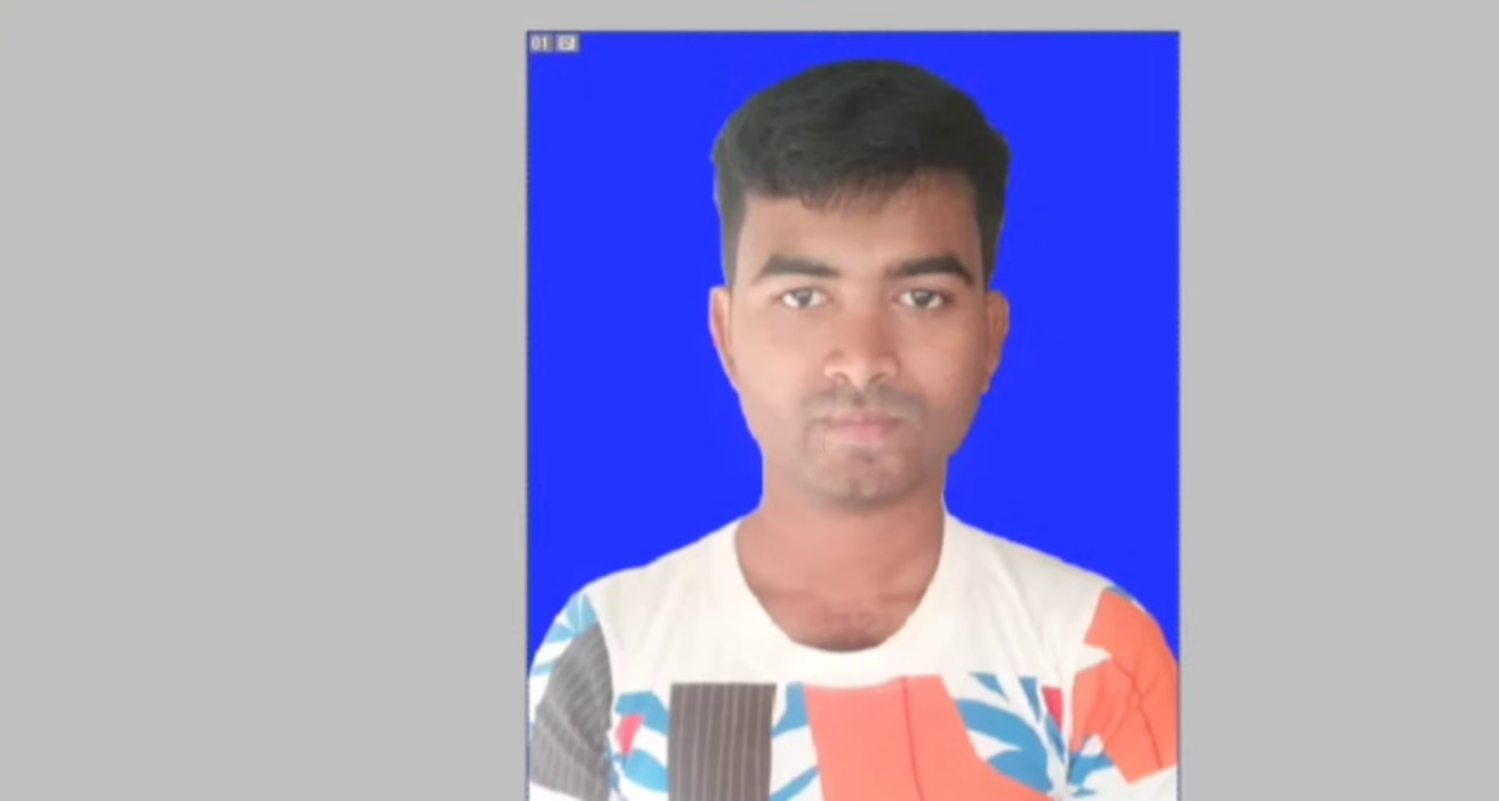
pyautogui.moveTo(827, 476)
pyautogui.mouseDown()
pyautogui.moveTo(813, 535)
pyautogui.moveTo(797, 515)
pyautogui.moveTo(890, 574)
pyautogui.moveTo(866, 515)
pyautogui.mouseUp()
pyautogui.scroll(-1, 798, 463)
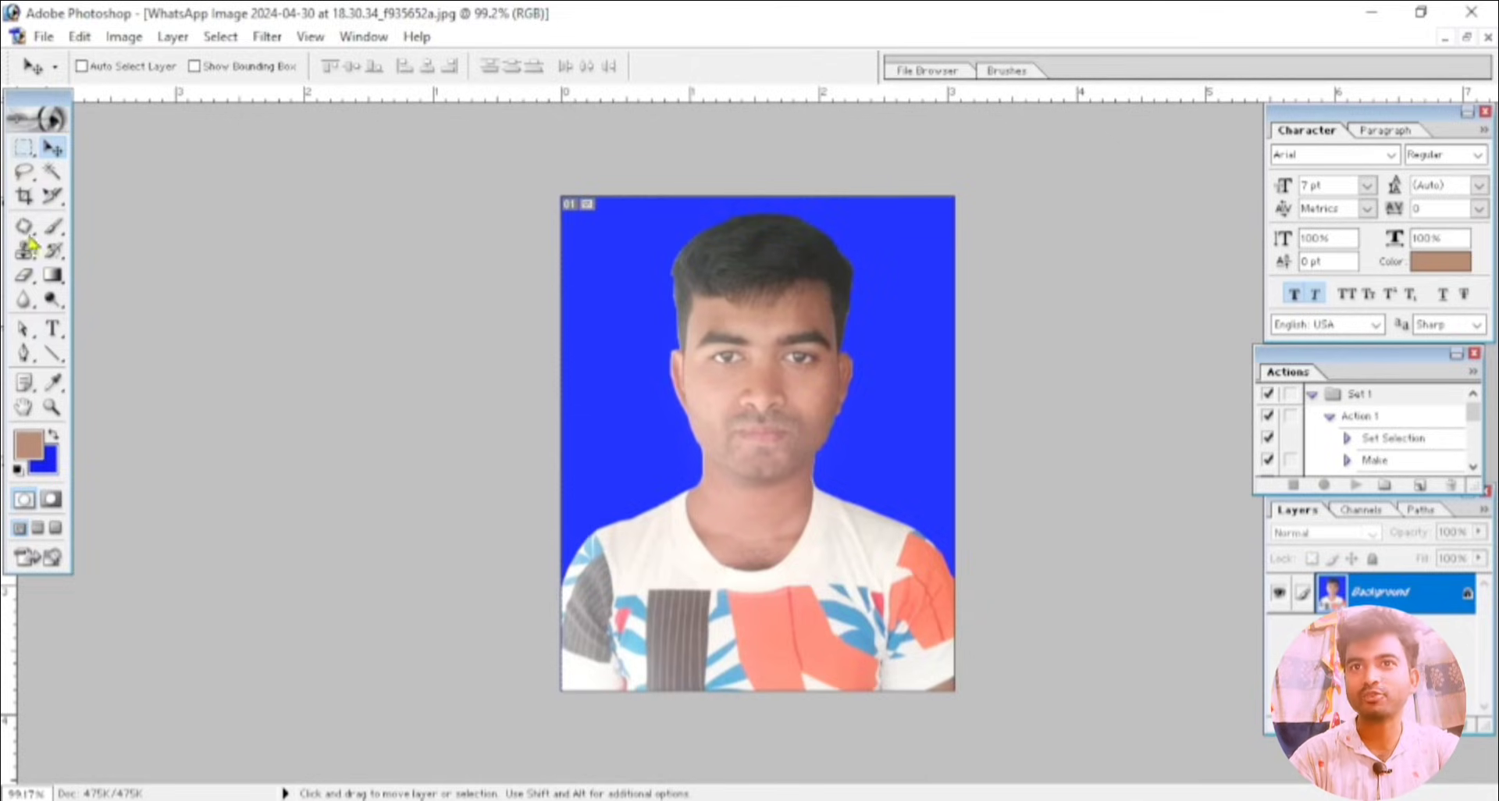
# - Darken the man's hair with the Burn tool using a 20 px brush
pyautogui.click(51, 299)
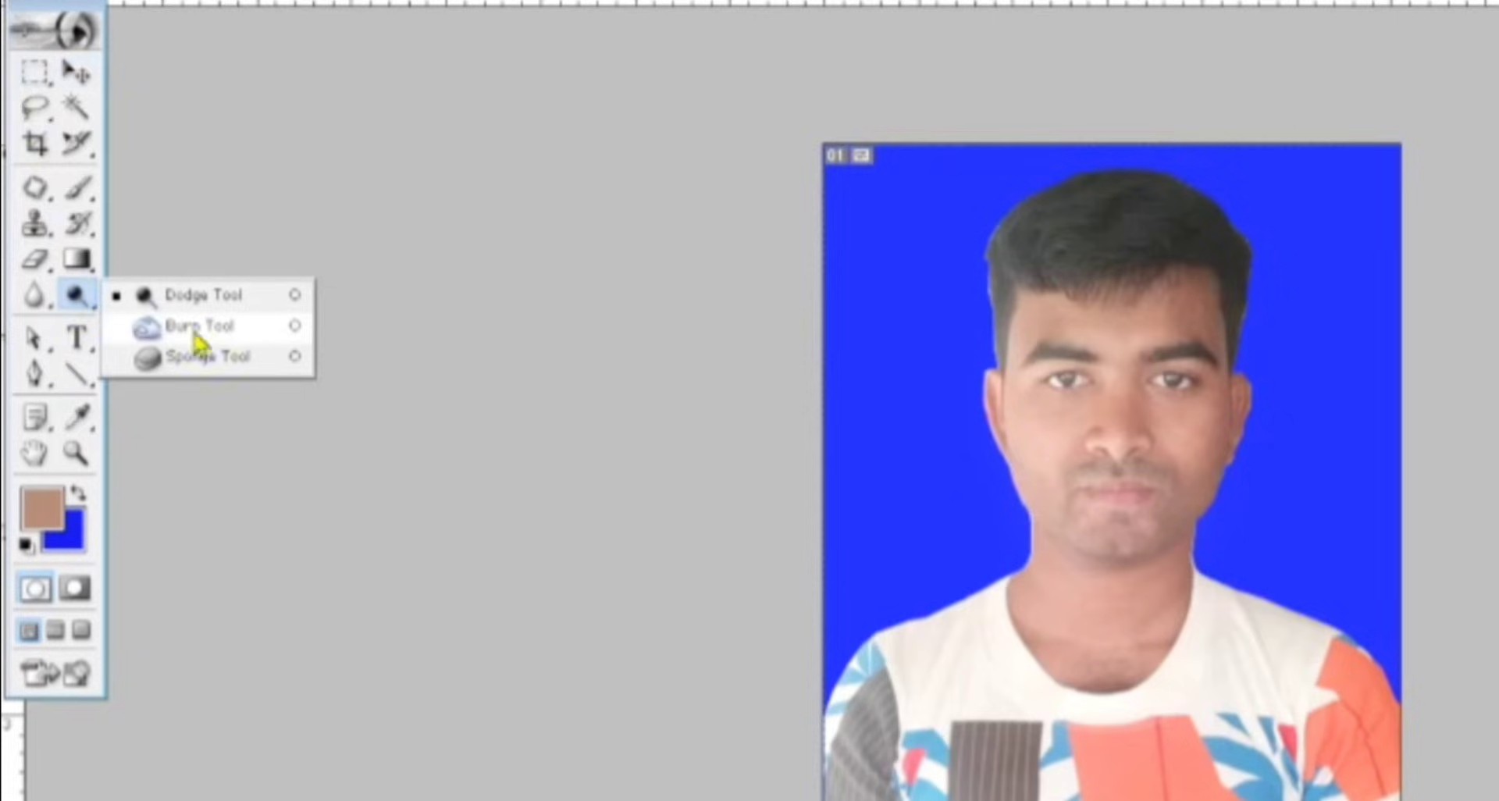
pyautogui.click(207, 332)
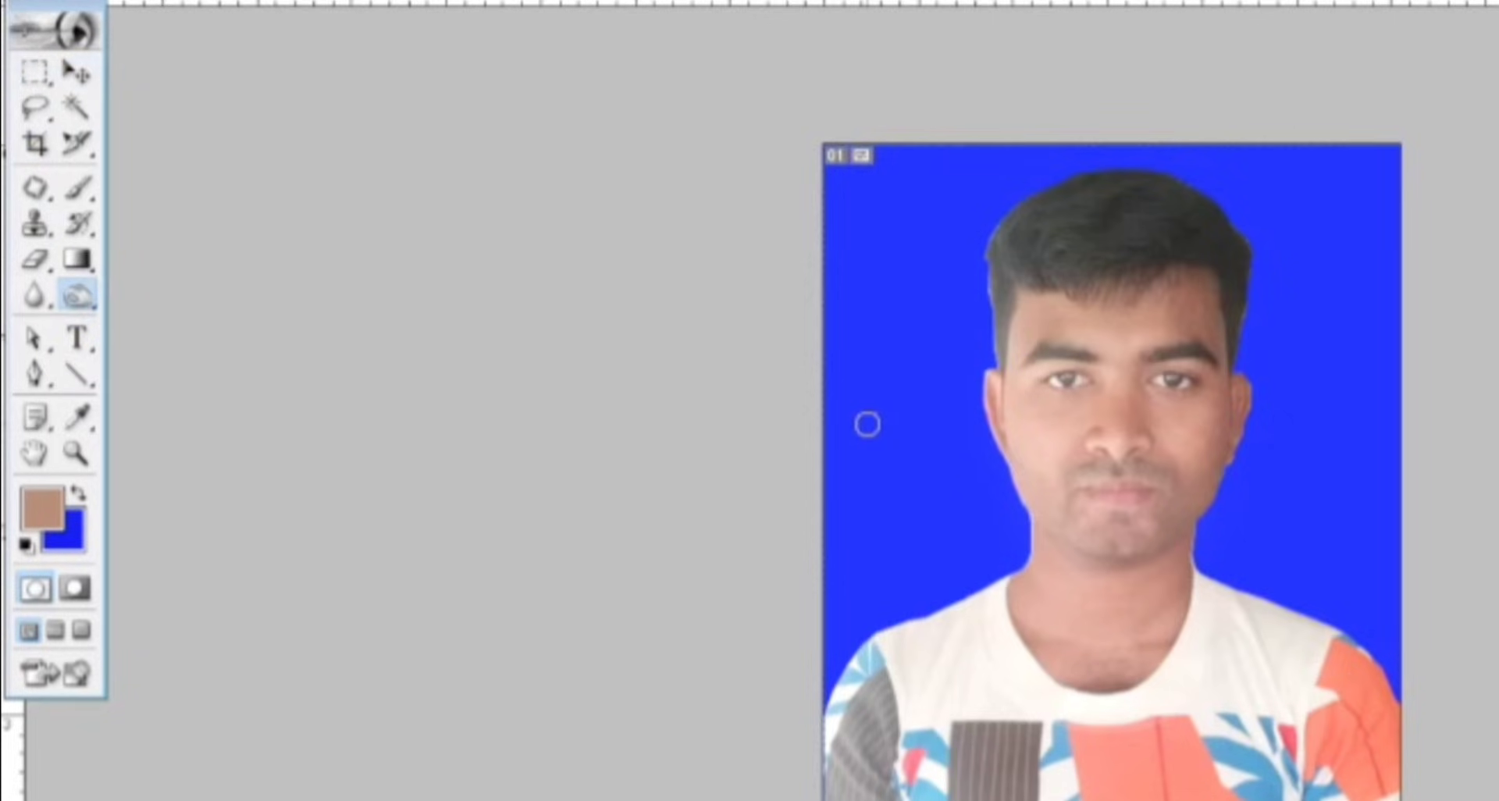
pyautogui.press(']')
pyautogui.press(']')
pyautogui.press(']')
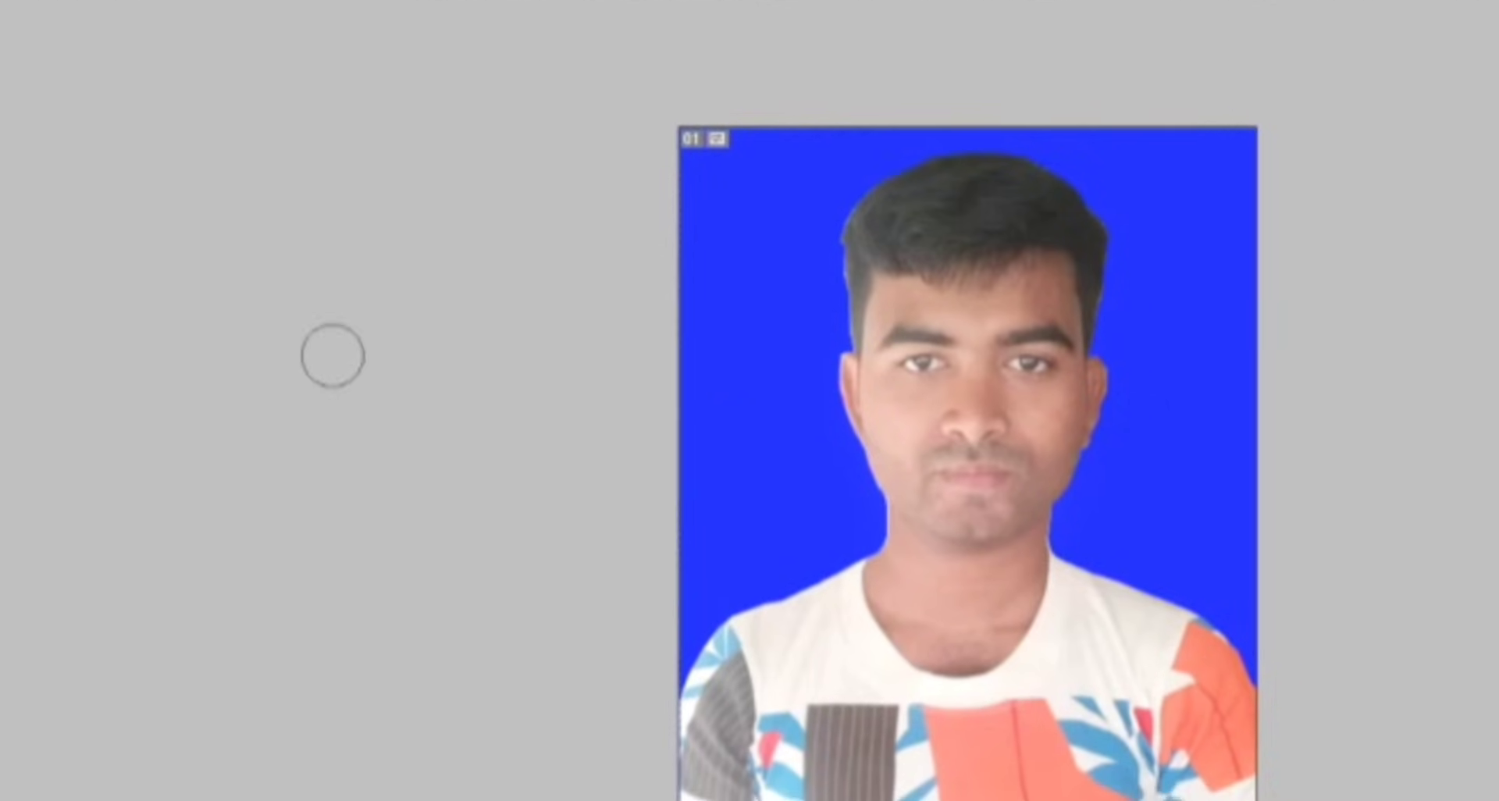
pyautogui.press(']')
pyautogui.press(']')
pyautogui.press(']')
pyautogui.press(']')
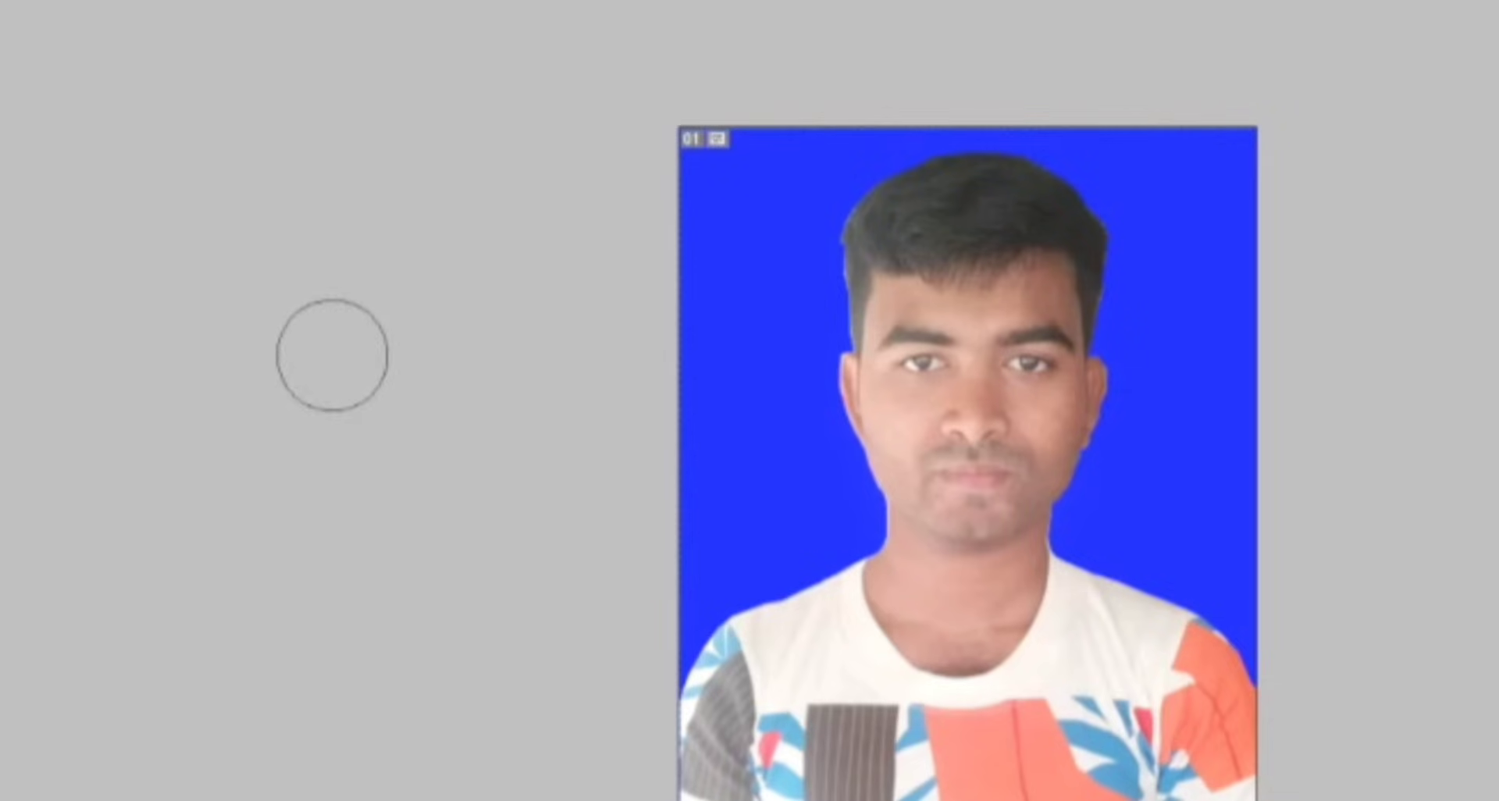
pyautogui.press('[')
pyautogui.press('[')
pyautogui.press('[')
pyautogui.moveTo(840, 316)
pyautogui.mouseDown()
pyautogui.moveTo(885, 231)
pyautogui.moveTo(928, 200)
pyautogui.moveTo(971, 194)
pyautogui.moveTo(1035, 227)
pyautogui.moveTo(981, 248)
pyautogui.moveTo(871, 238)
pyautogui.moveTo(893, 186)
pyautogui.moveTo(972, 160)
pyautogui.moveTo(1092, 243)
pyautogui.moveTo(1048, 269)
pyautogui.moveTo(874, 245)
pyautogui.moveTo(850, 299)
pyautogui.moveTo(947, 268)
pyautogui.moveTo(961, 239)
pyautogui.moveTo(884, 234)
pyautogui.moveTo(920, 267)
pyautogui.mouseUp()
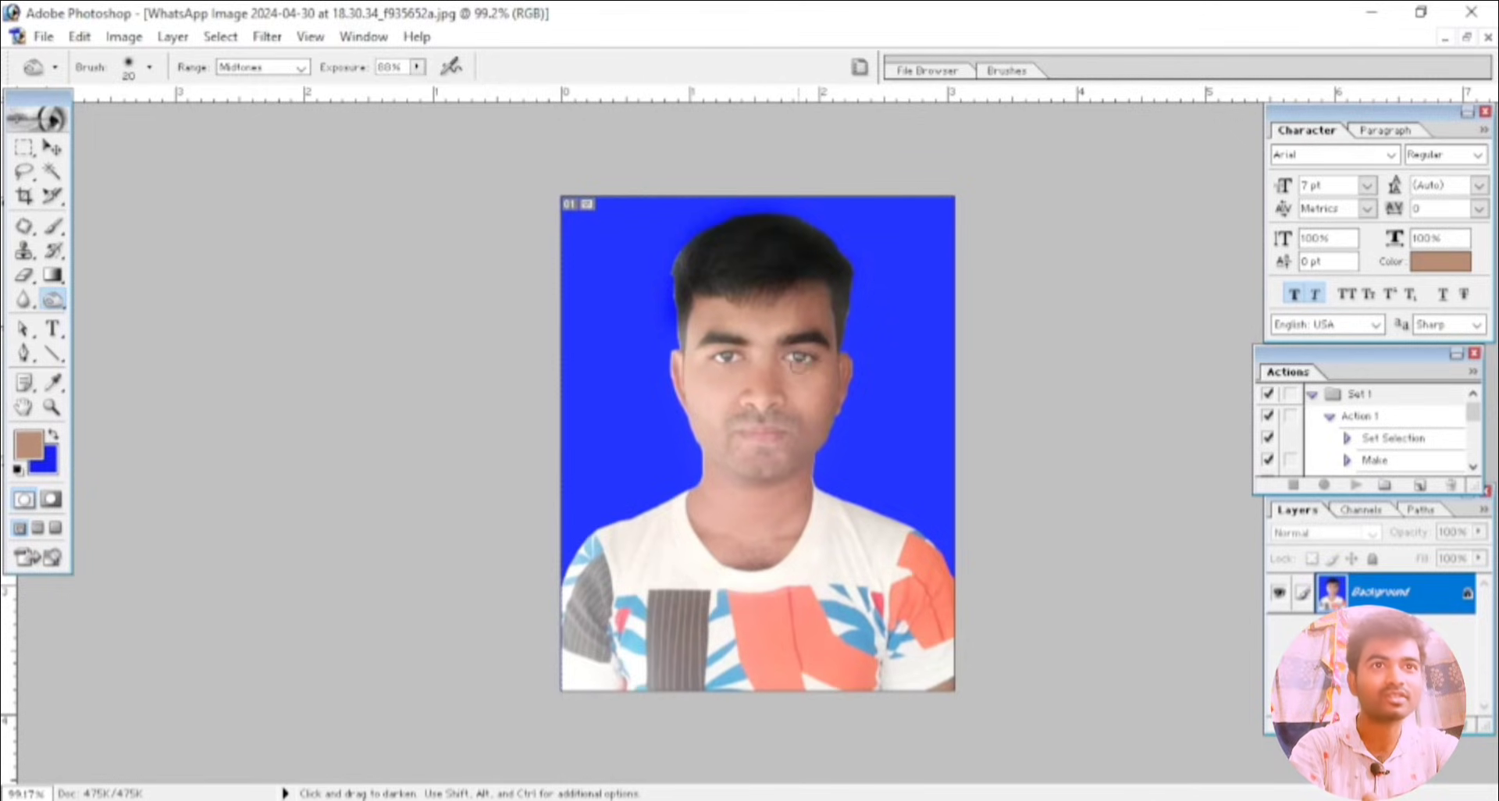
# - Darken the irises of the man's eyes with the Burn tool
pyautogui.scroll(2, 798, 364)
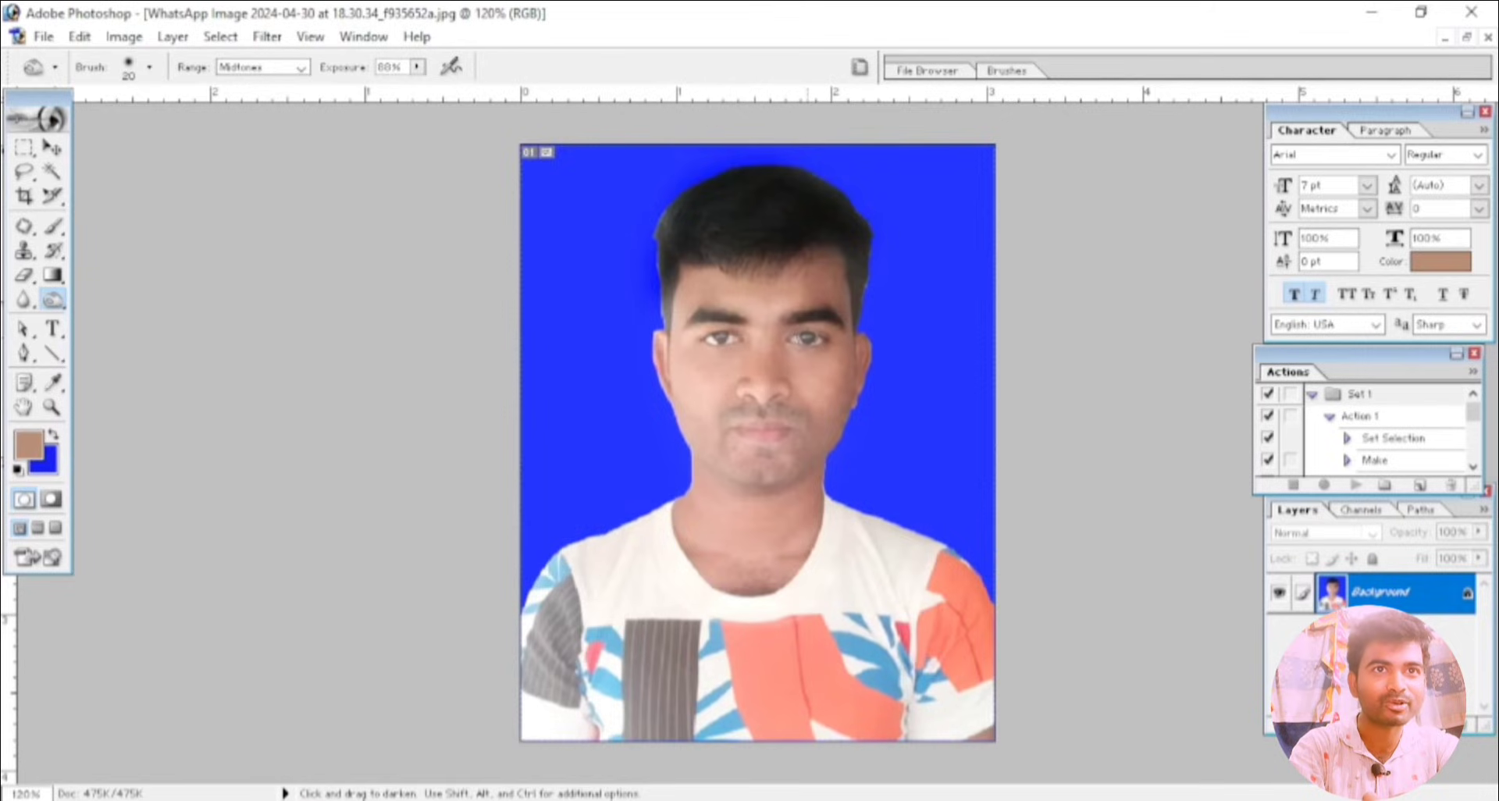
pyautogui.scroll(1, 741, 387)
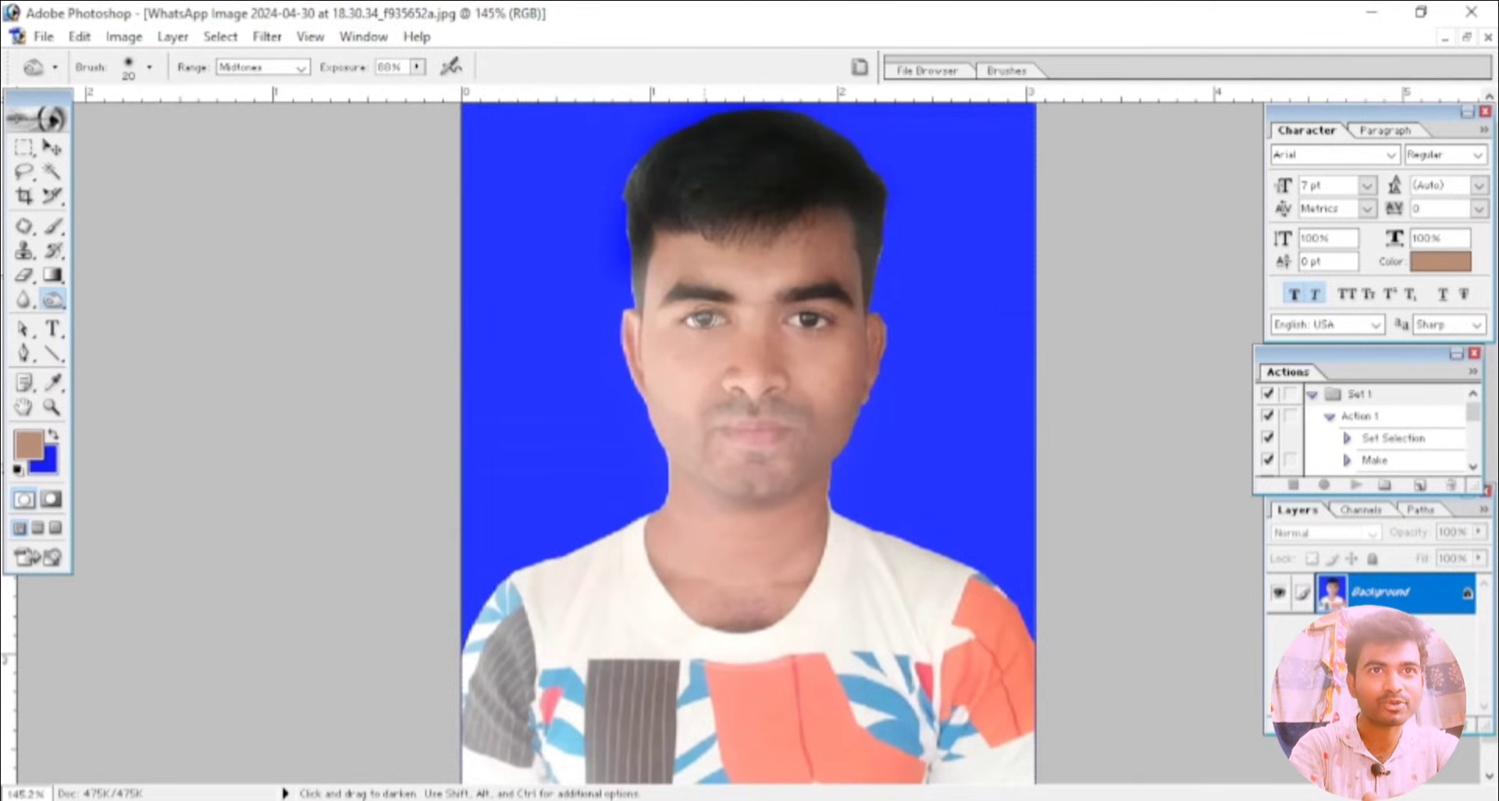
pyautogui.moveTo(705, 316); pyautogui.dragTo(702, 318)
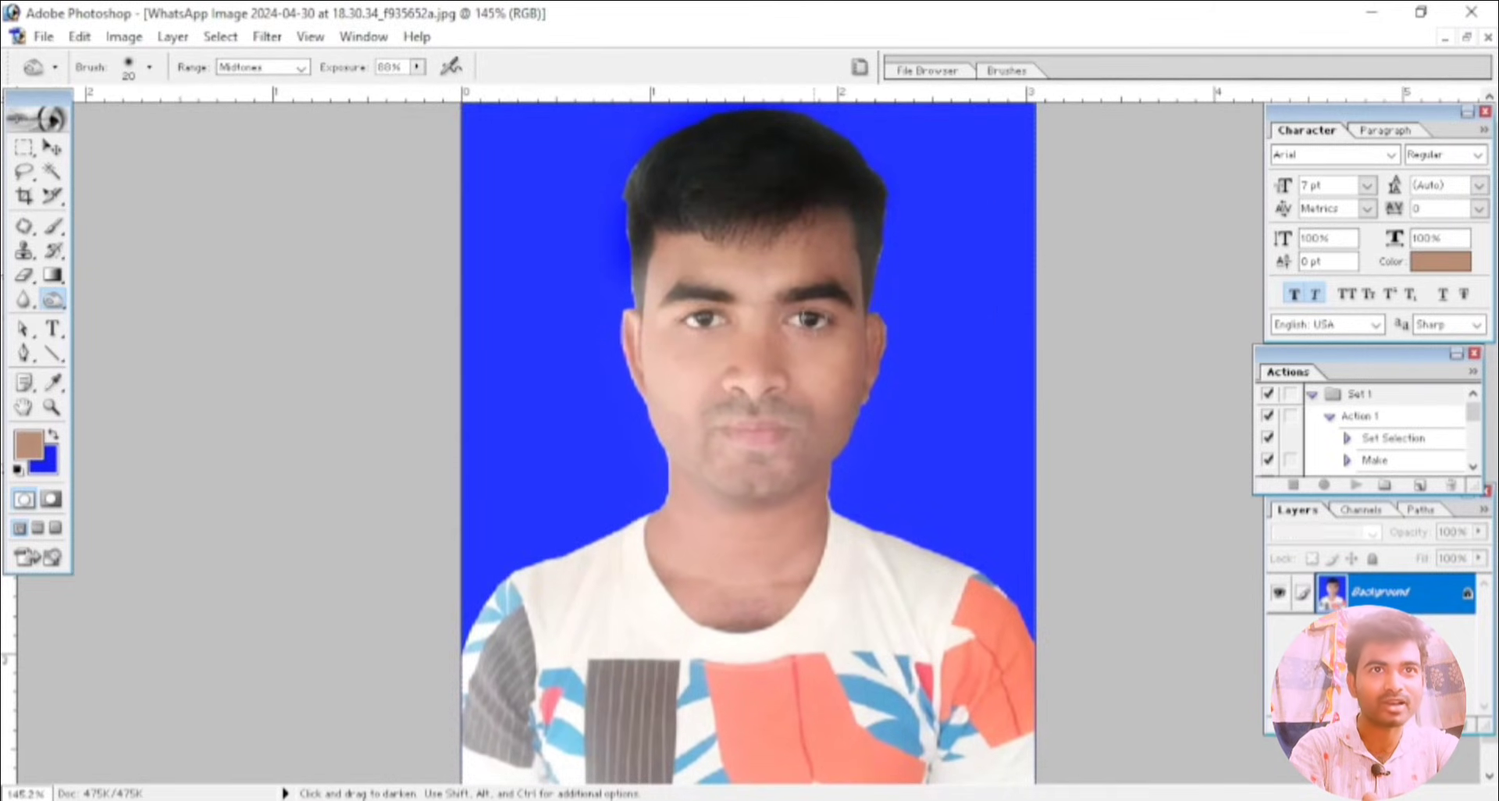
# - Darken the printed T-shirt with the Burn tool using a 100 px brush
pyautogui.scroll(-1, 668, 432)
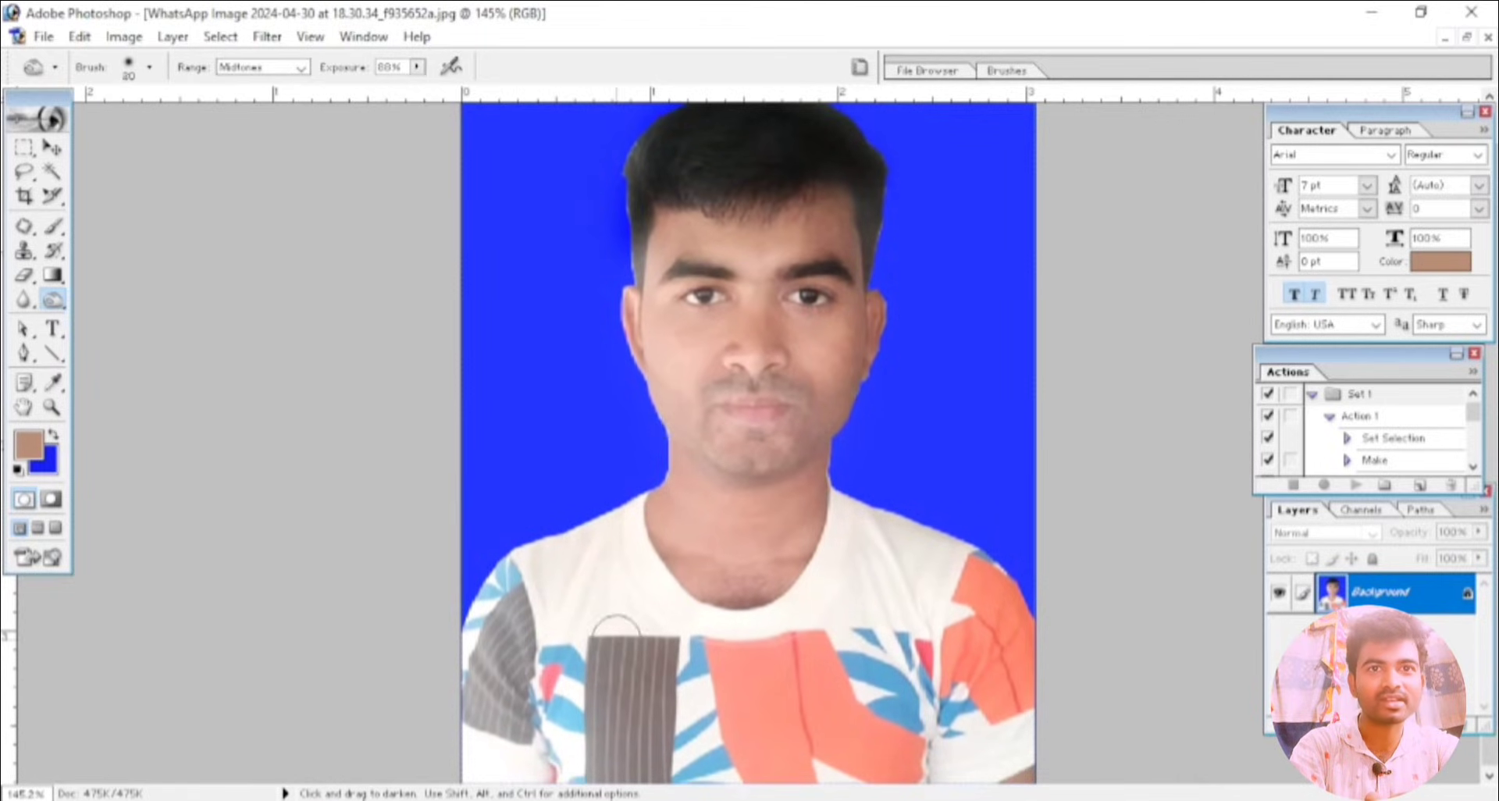
pyautogui.press(']')
pyautogui.press(']')
pyautogui.press(']')
pyautogui.press(']')
pyautogui.press(']')
pyautogui.press(']')
pyautogui.press(']')
pyautogui.press(']')
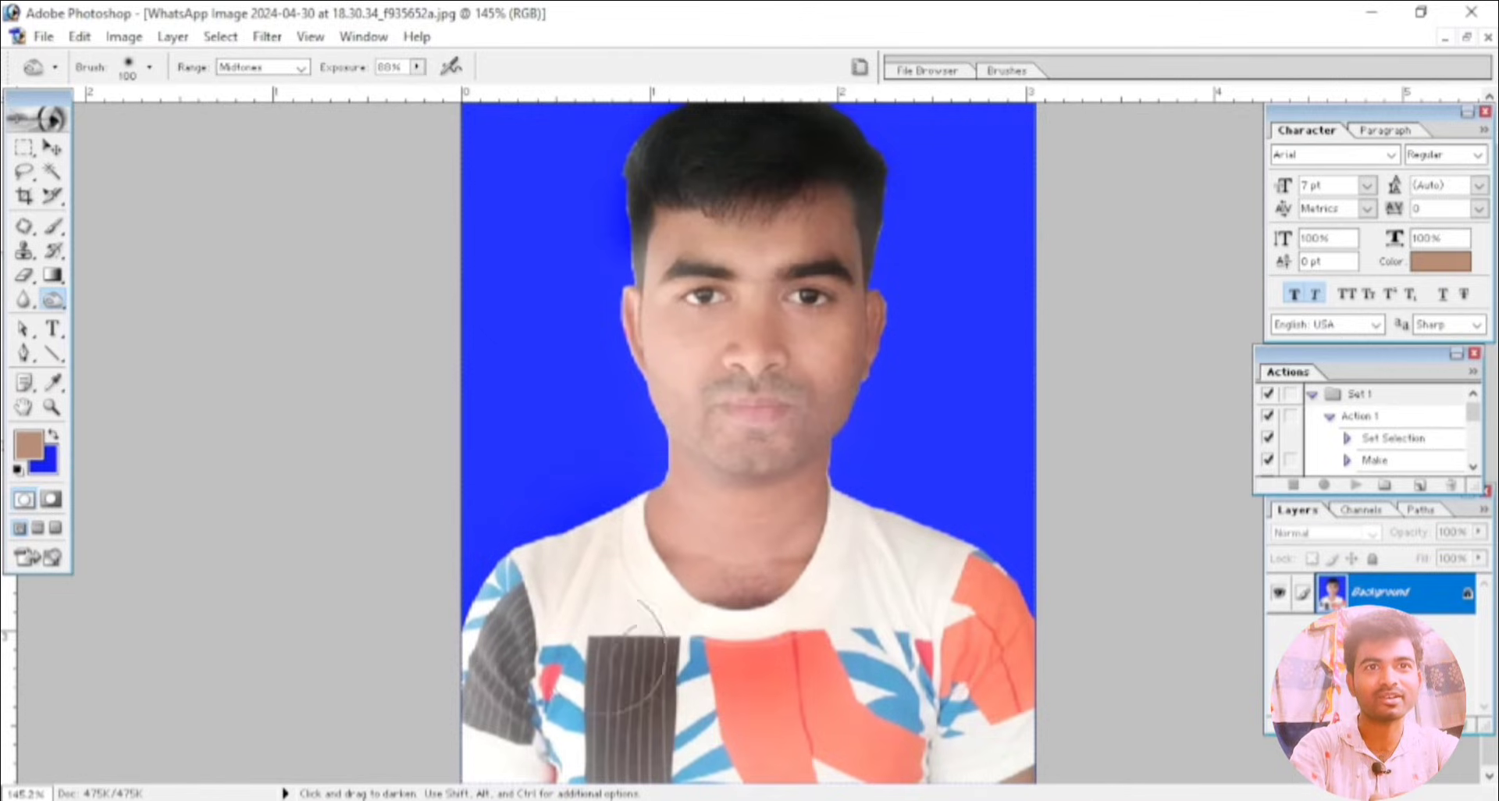
pyautogui.moveTo(994, 736)
pyautogui.mouseDown()
pyautogui.moveTo(545, 697)
pyautogui.moveTo(830, 634)
pyautogui.moveTo(870, 619)
pyautogui.moveTo(885, 564)
pyautogui.mouseUp()
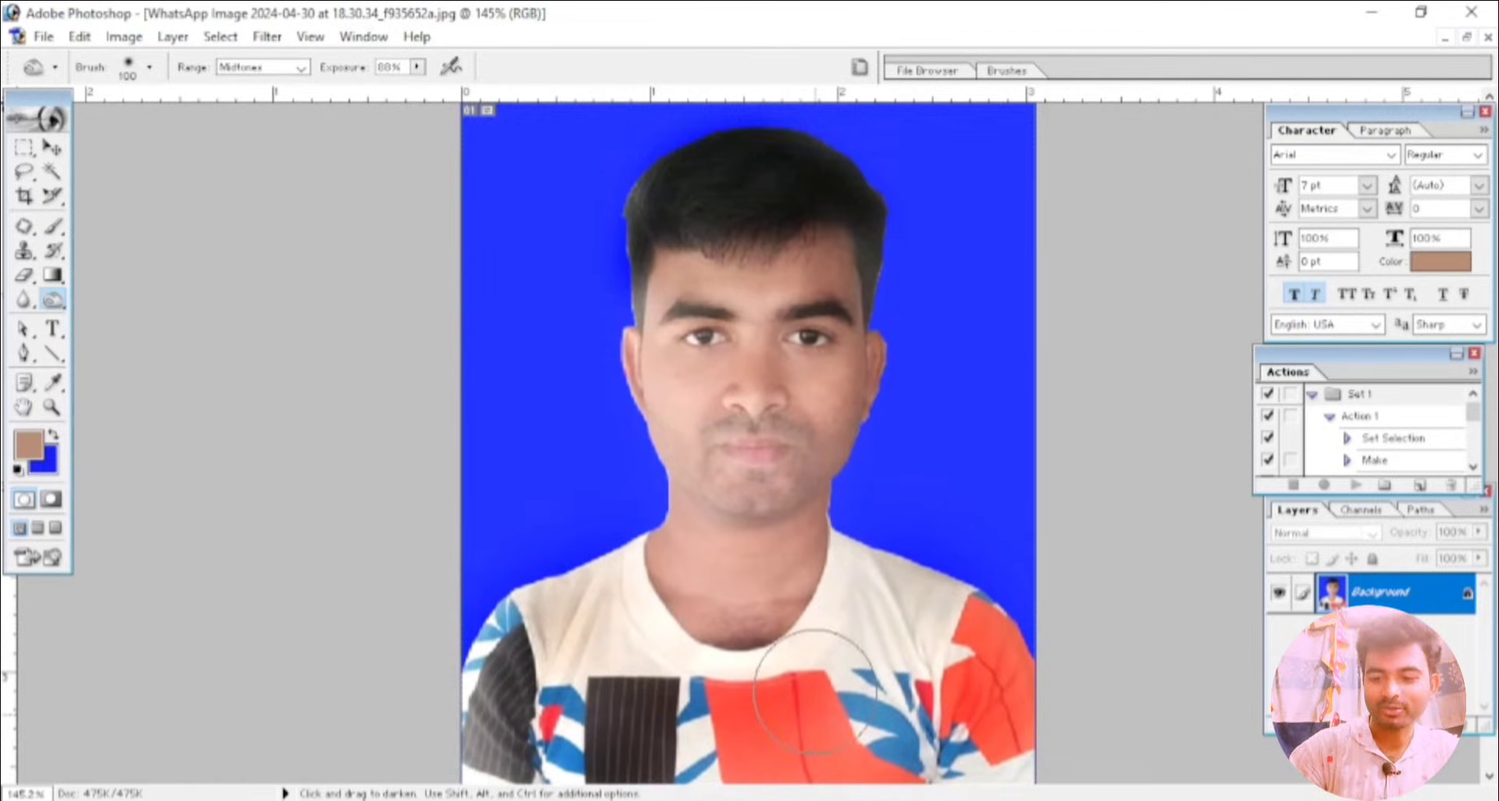
pyautogui.scroll(-1, 815, 692)
pyautogui.scroll(-3, 769, 692)
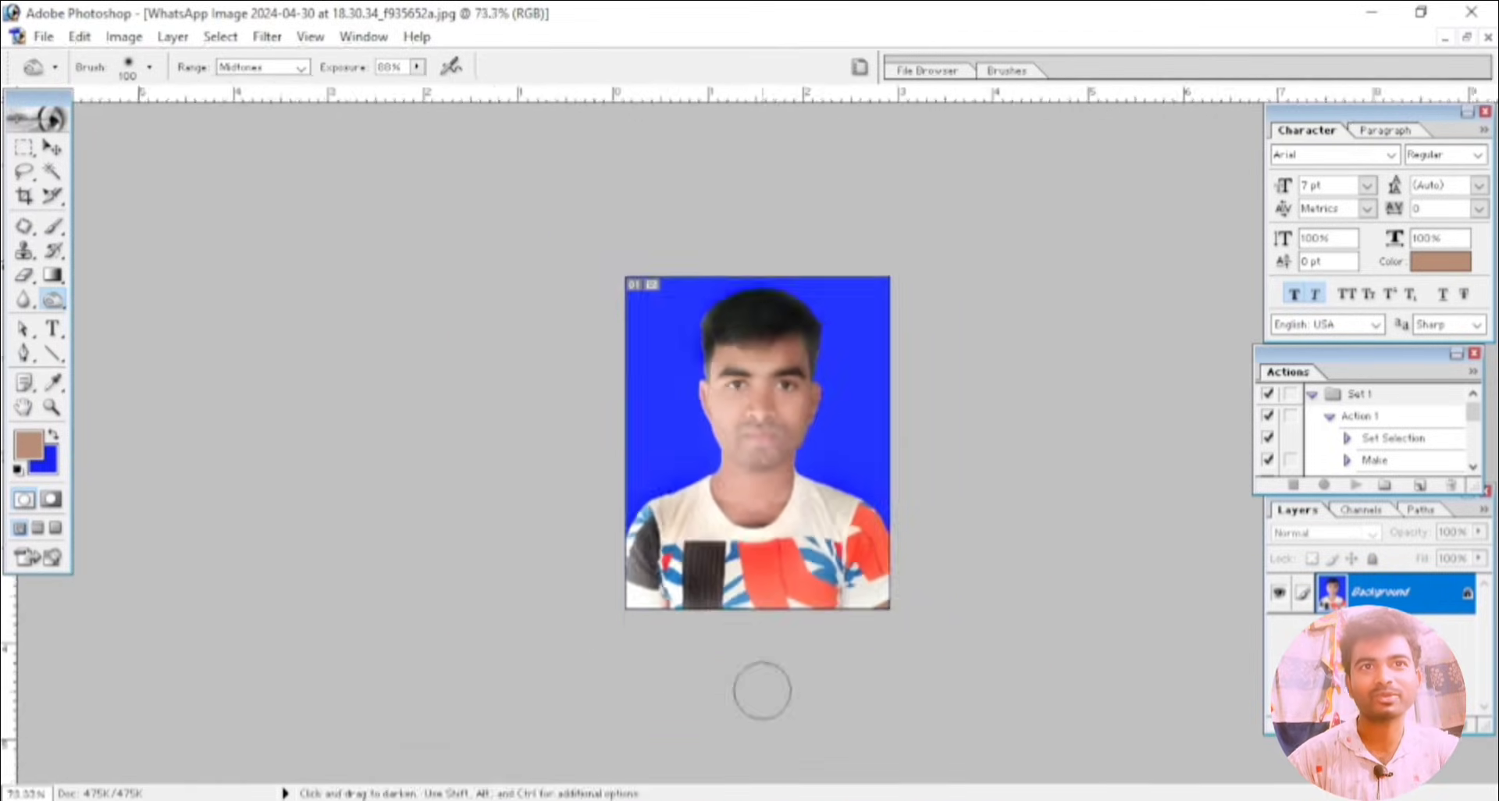
pyautogui.scroll(1, 762, 690)
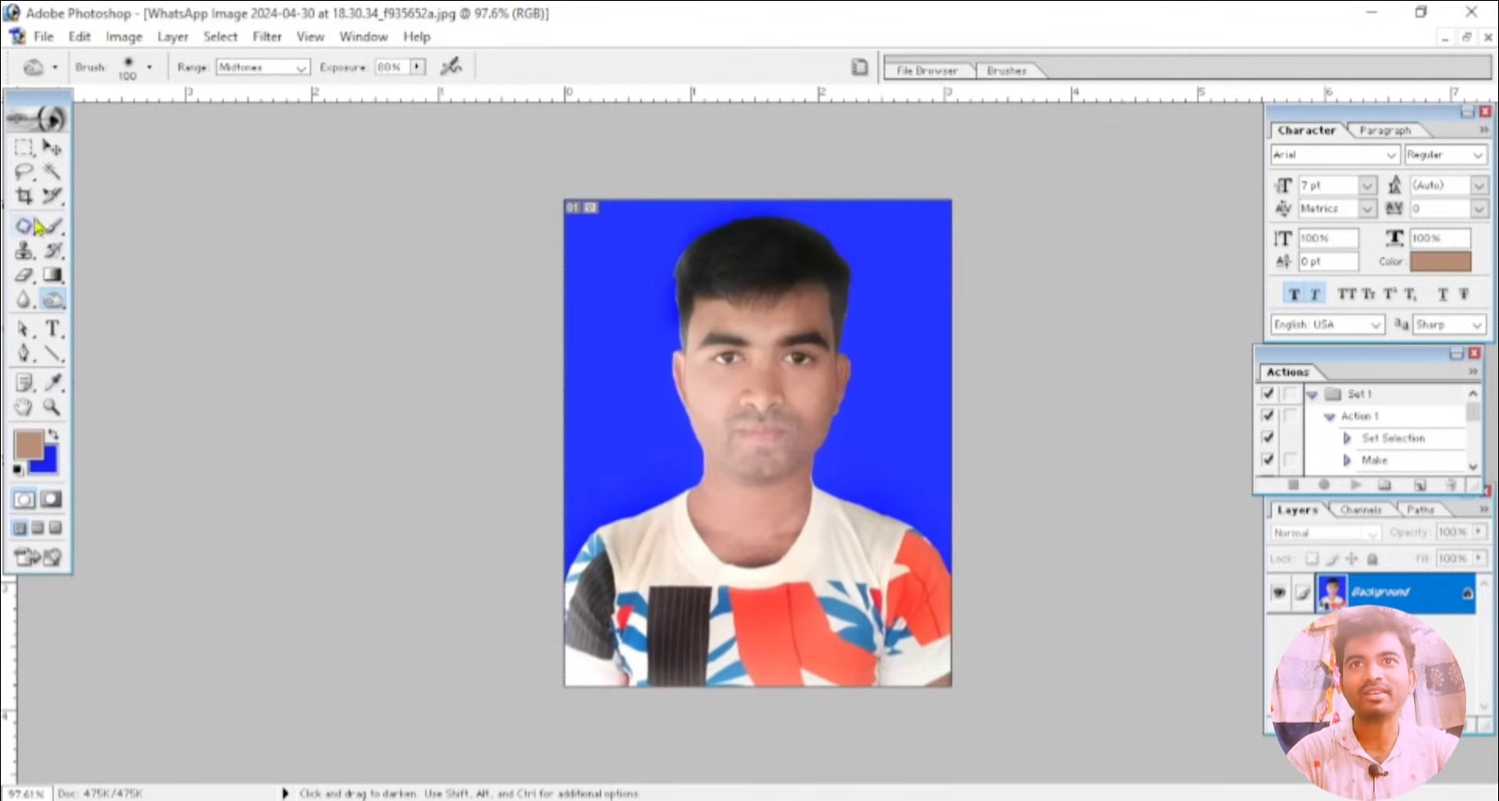
pyautogui.scroll(1, 839, 546)
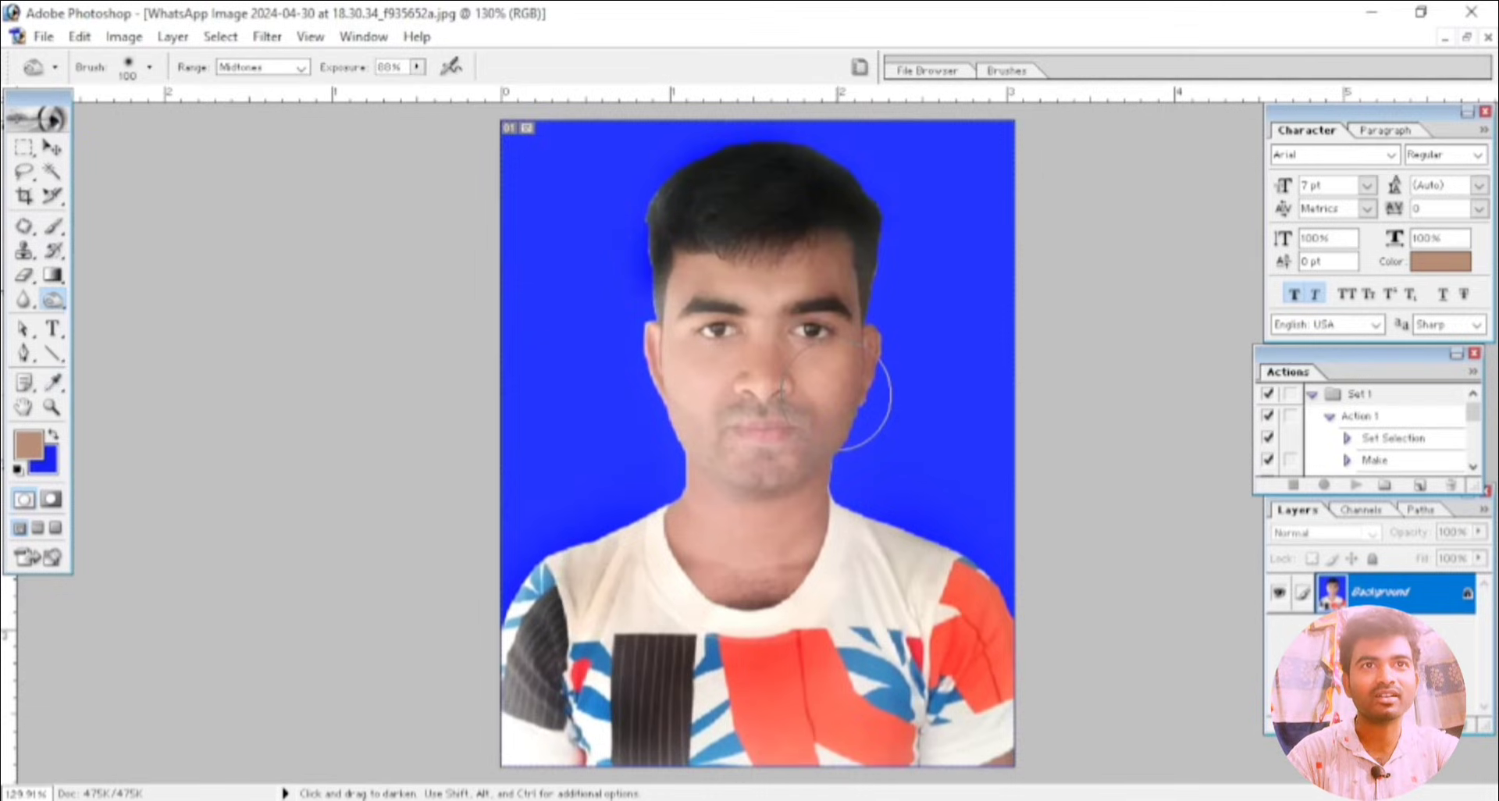
pyautogui.scroll(-1, 835, 395)
pyautogui.scroll(1, 835, 402)
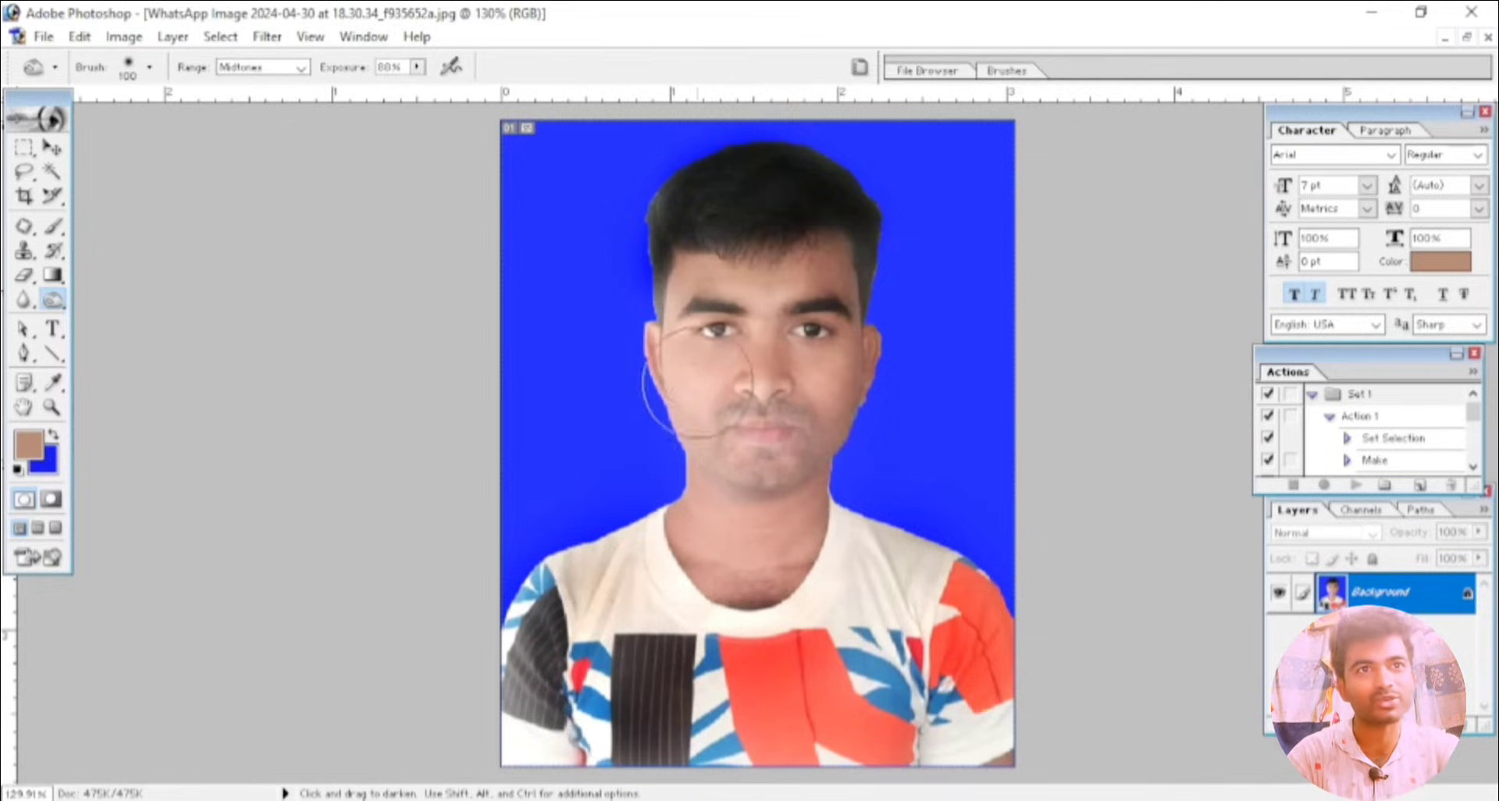
pyautogui.scroll(-1, 673, 400)
pyautogui.scroll(1, 687, 387)
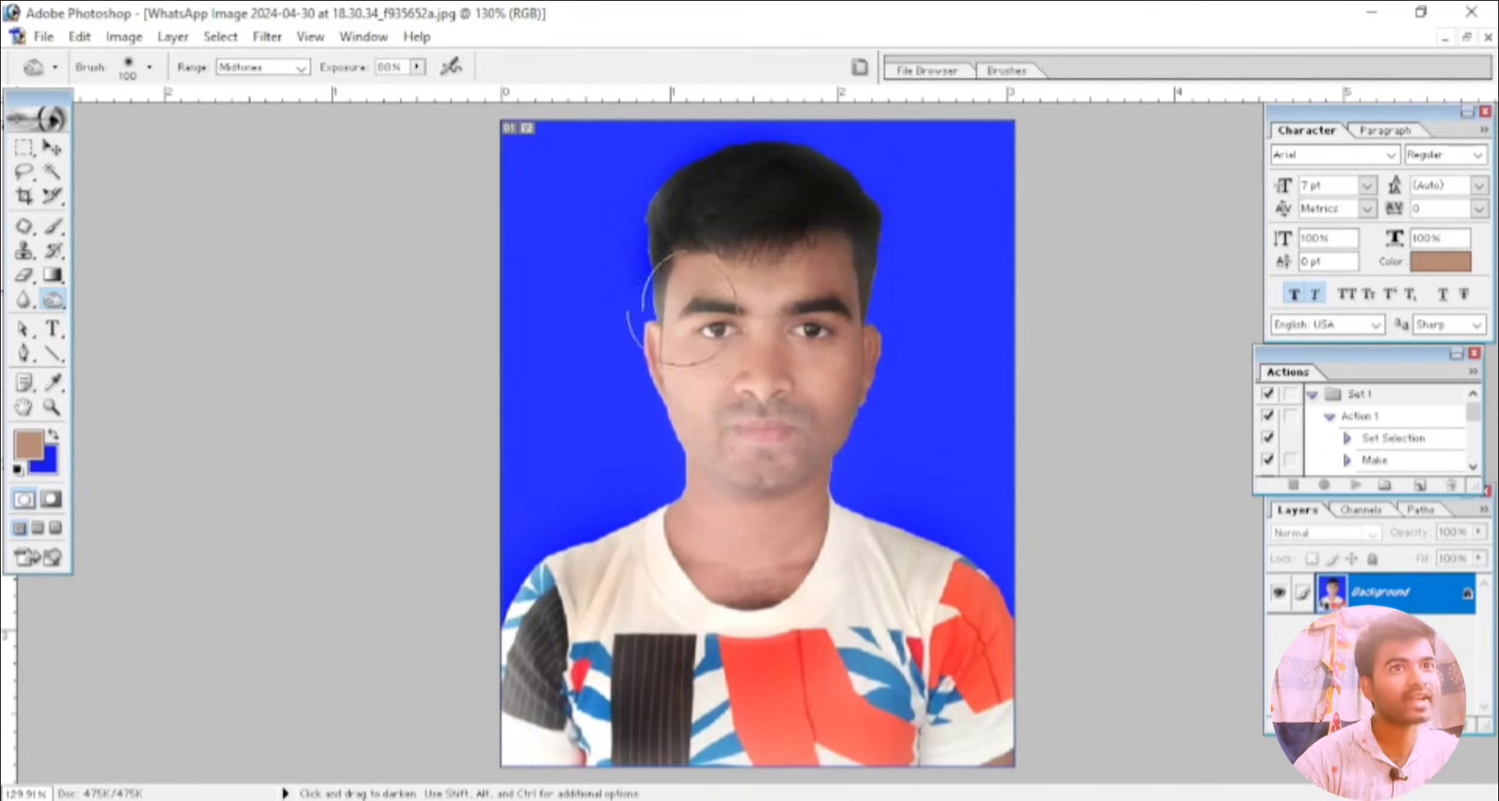
# - Set up the Brush tool with 46% opacity, 52% flow and a 40 px brush size
pyautogui.click(55, 228)
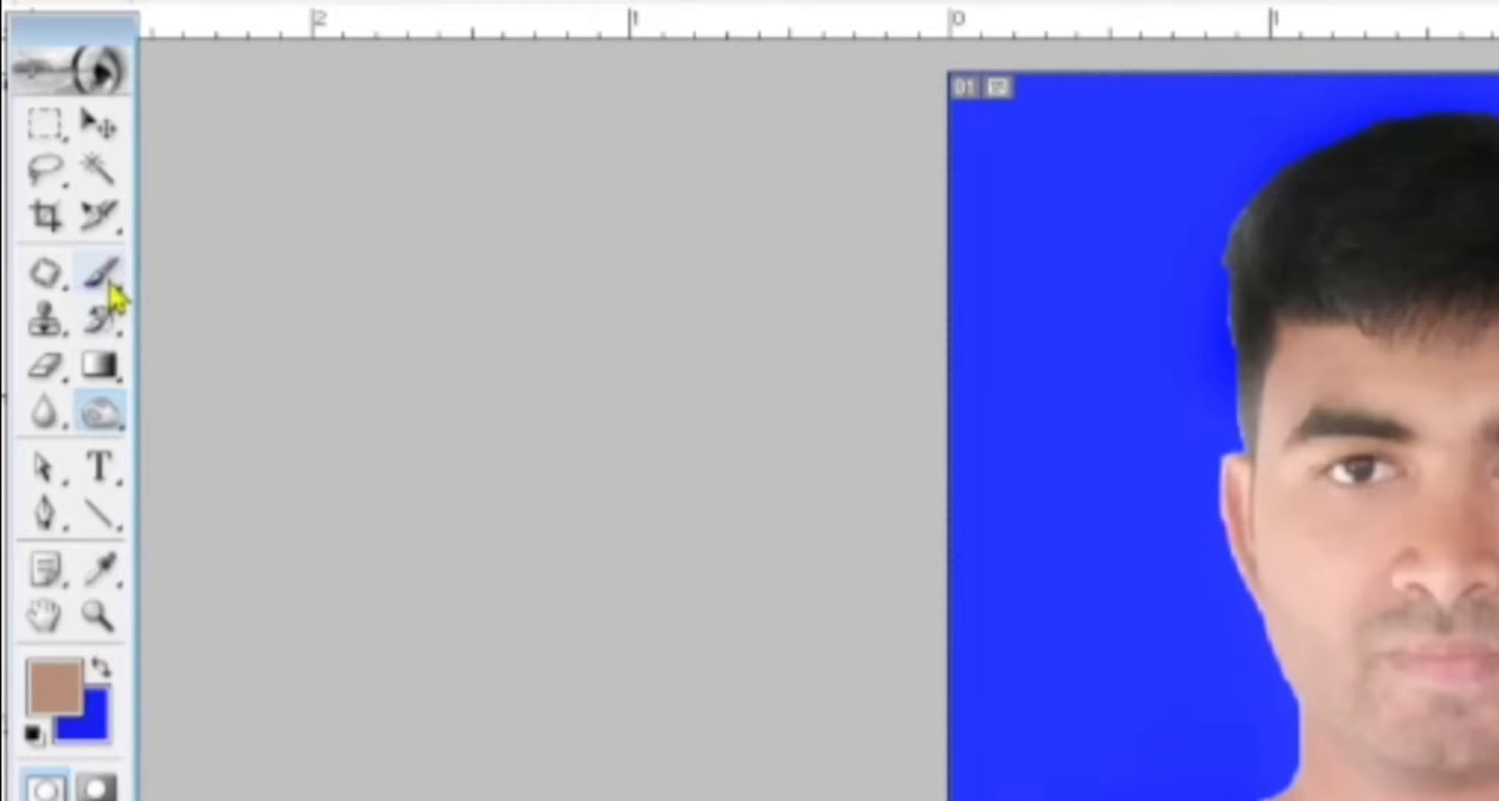
pyautogui.click(191, 279)
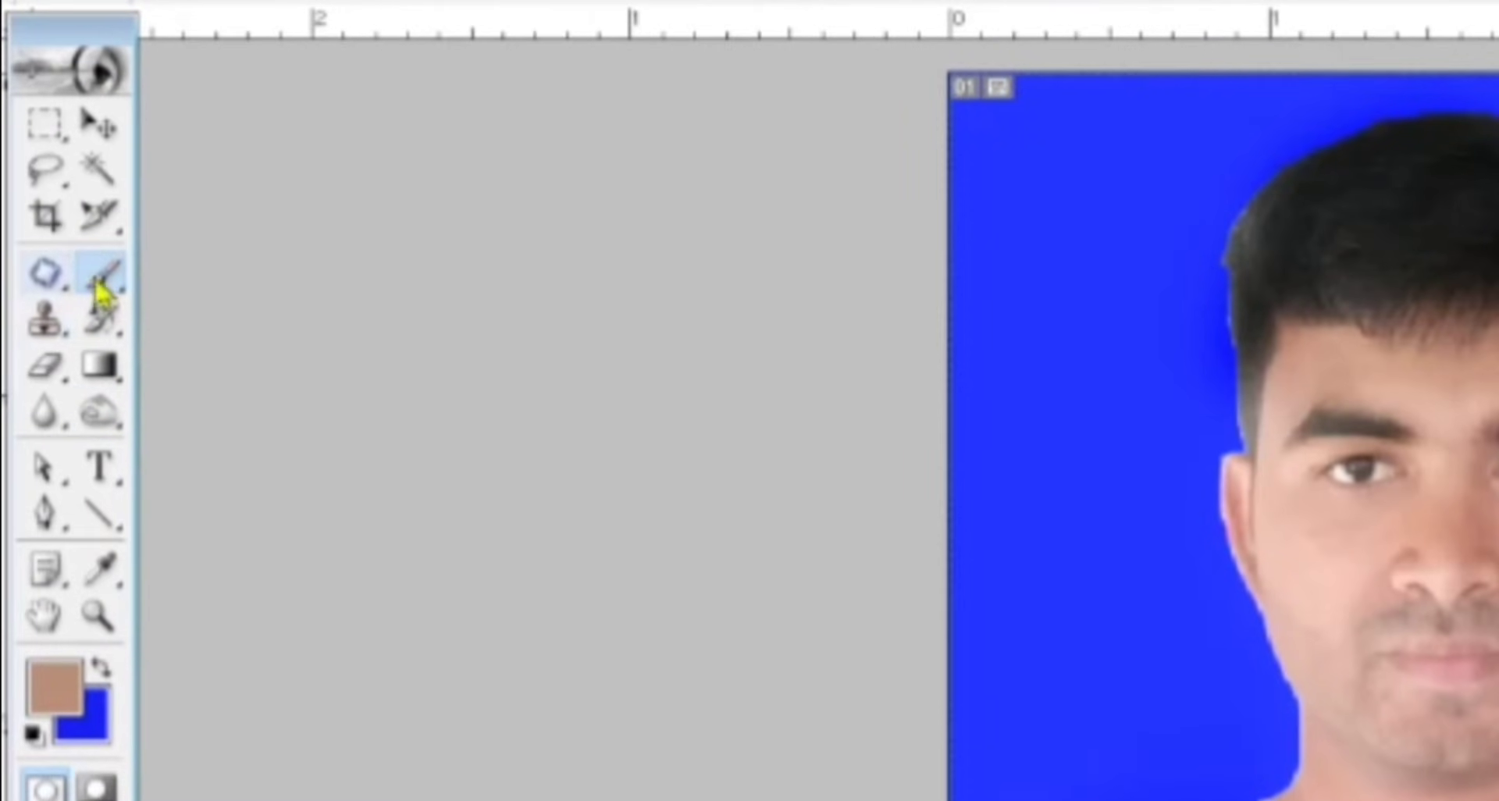
pyautogui.click(783, 30)
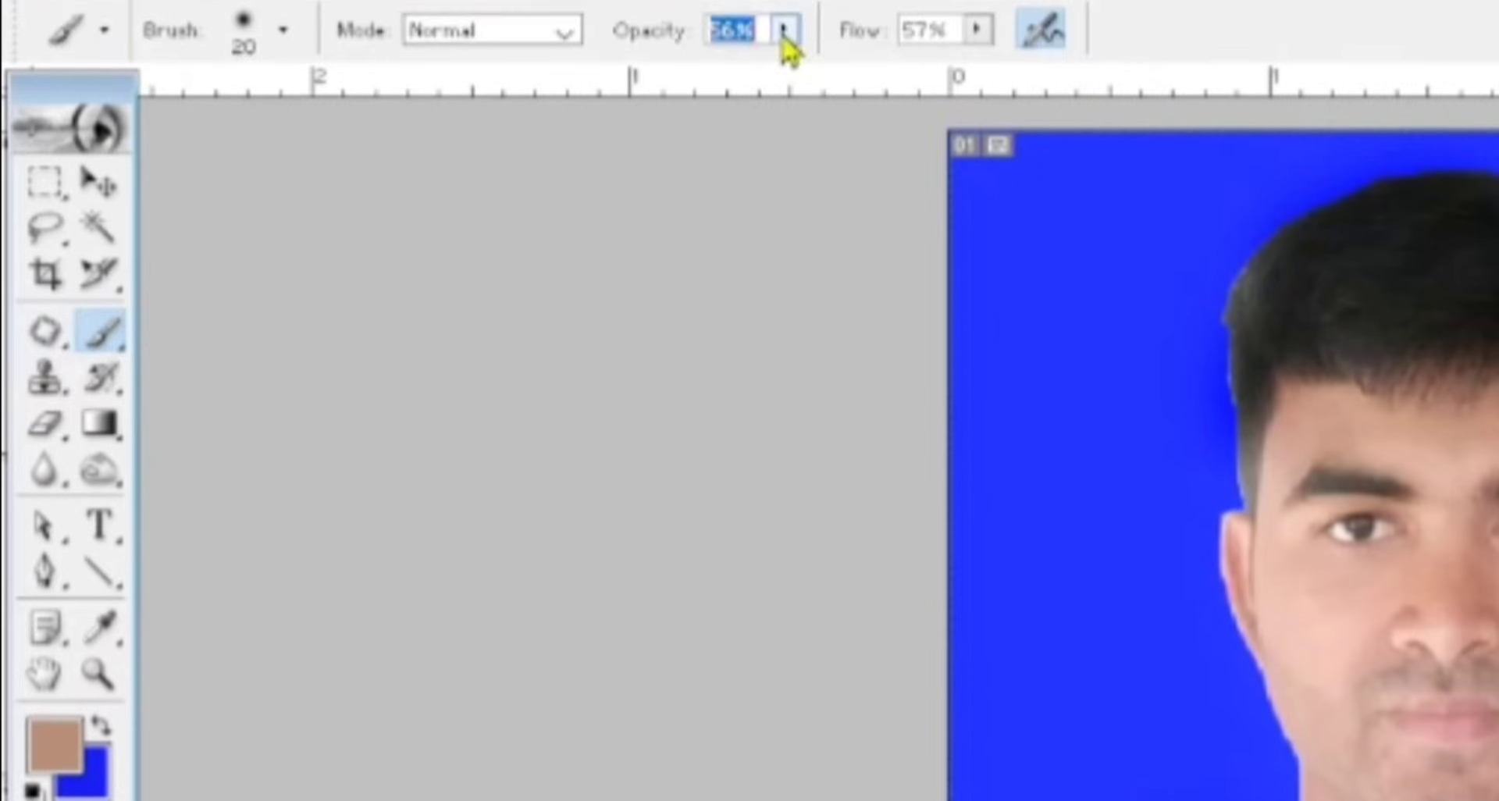
pyautogui.moveTo(783, 175); pyautogui.dragTo(768, 176)
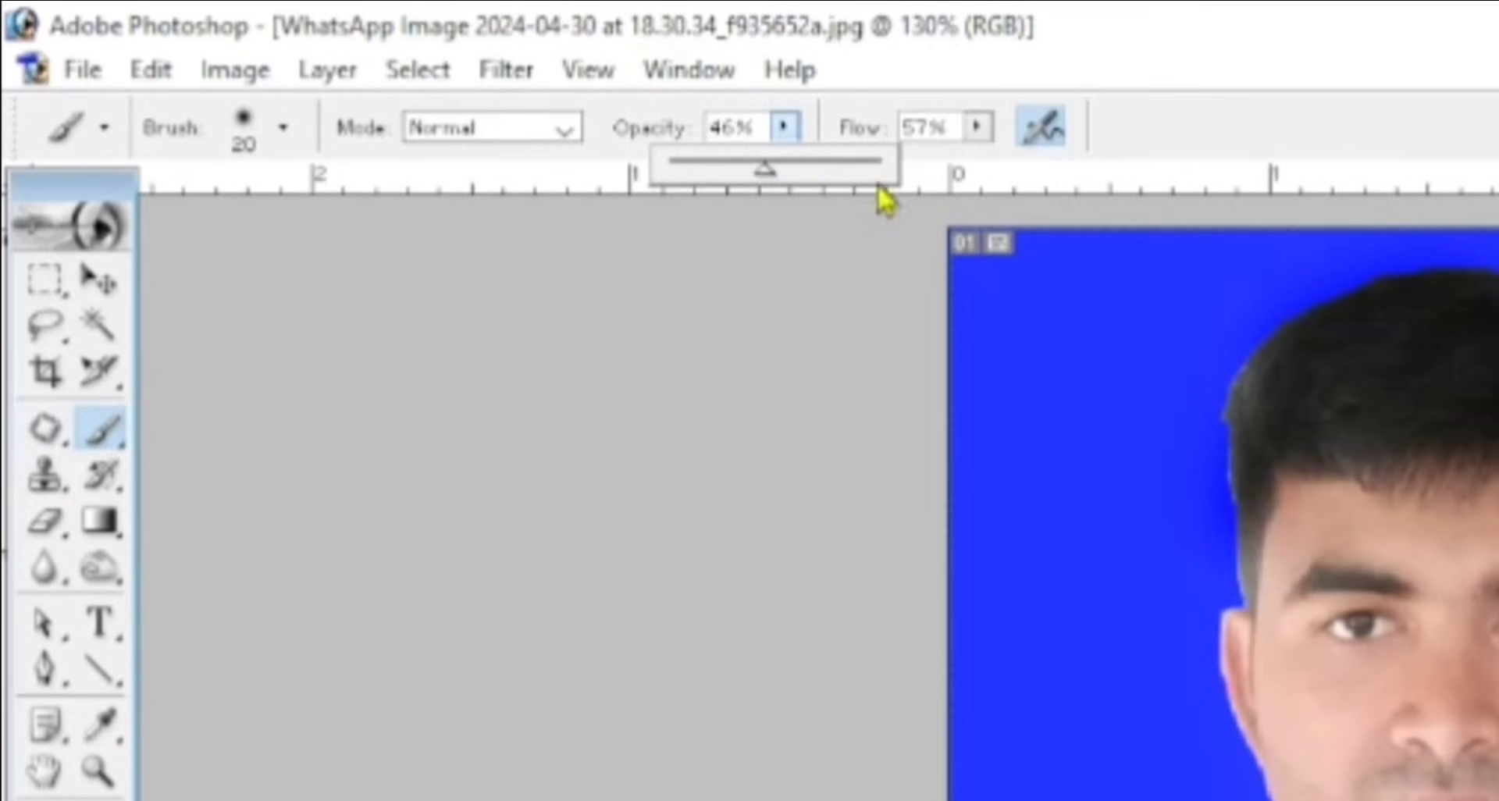
pyautogui.click(977, 127)
pyautogui.moveTo(1001, 191); pyautogui.dragTo(975, 190)
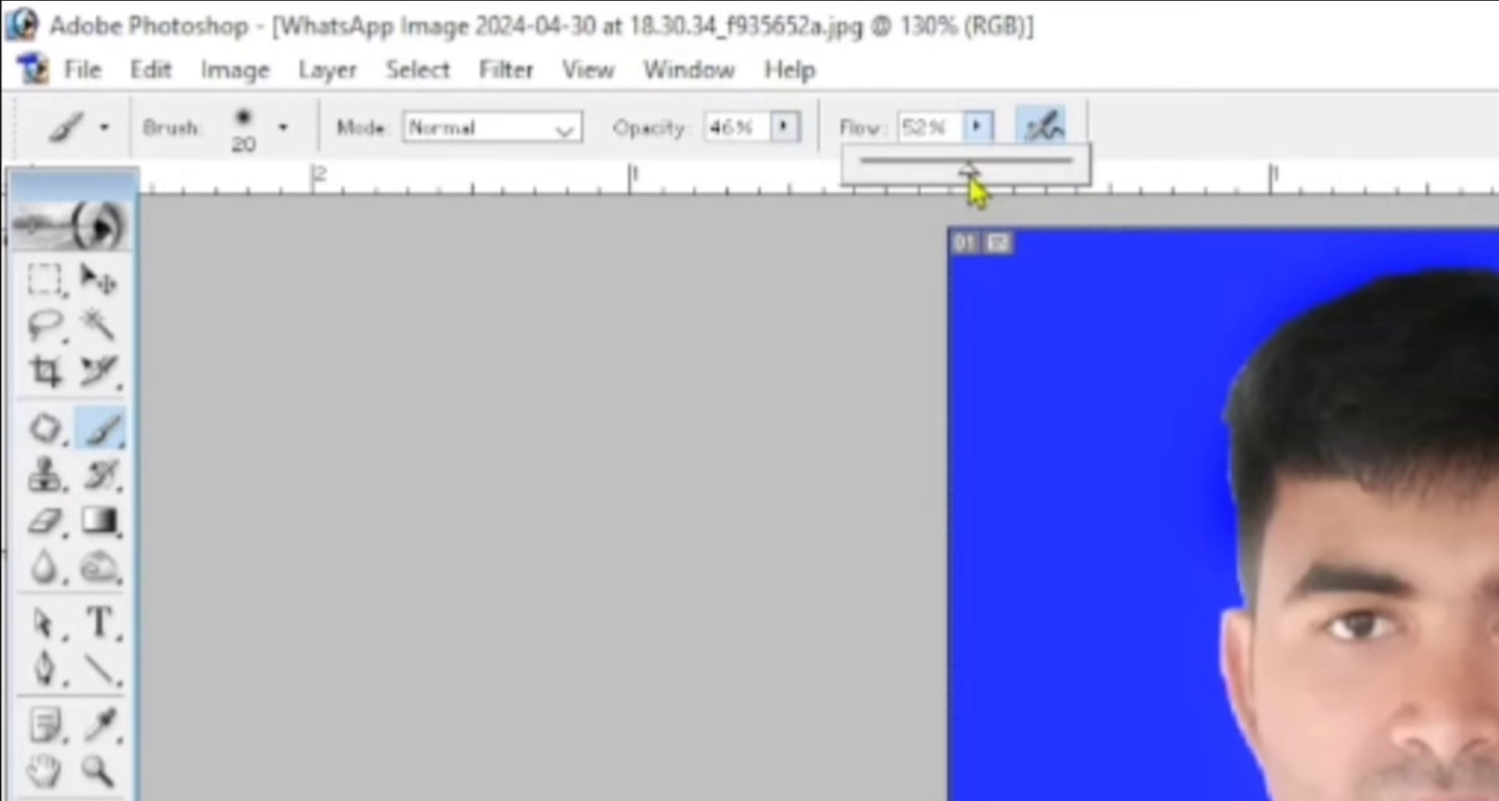
pyautogui.click(1302, 732)
pyautogui.press(']')
pyautogui.press(']')
pyautogui.press(']')
pyautogui.press(']')
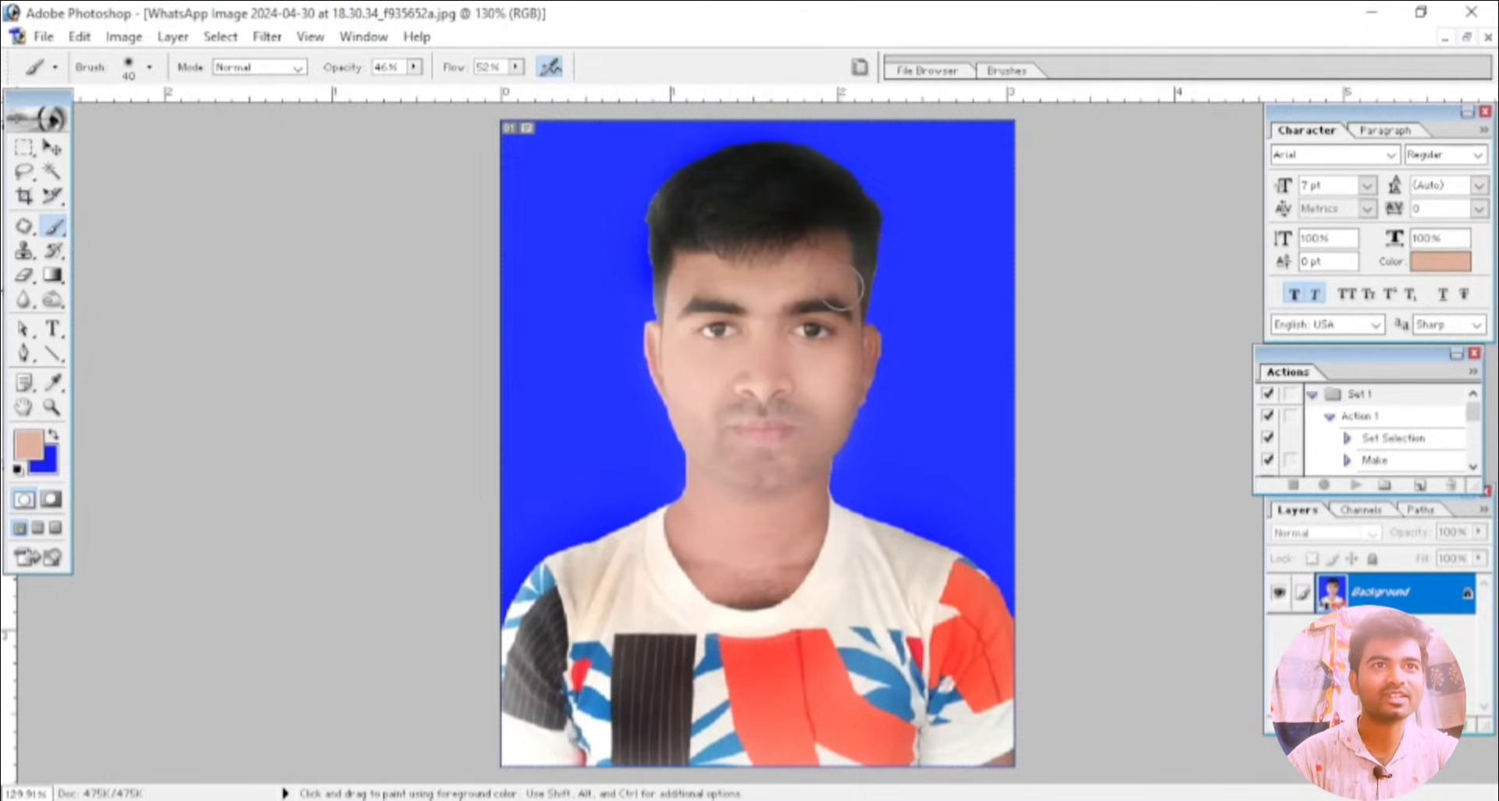
# - Smooth the man's cheeks and chin by painting over them with skin tones sampled from the cheek
pyautogui.keyDown('alt'); pyautogui.click(694, 390); pyautogui.keyUp('alt')
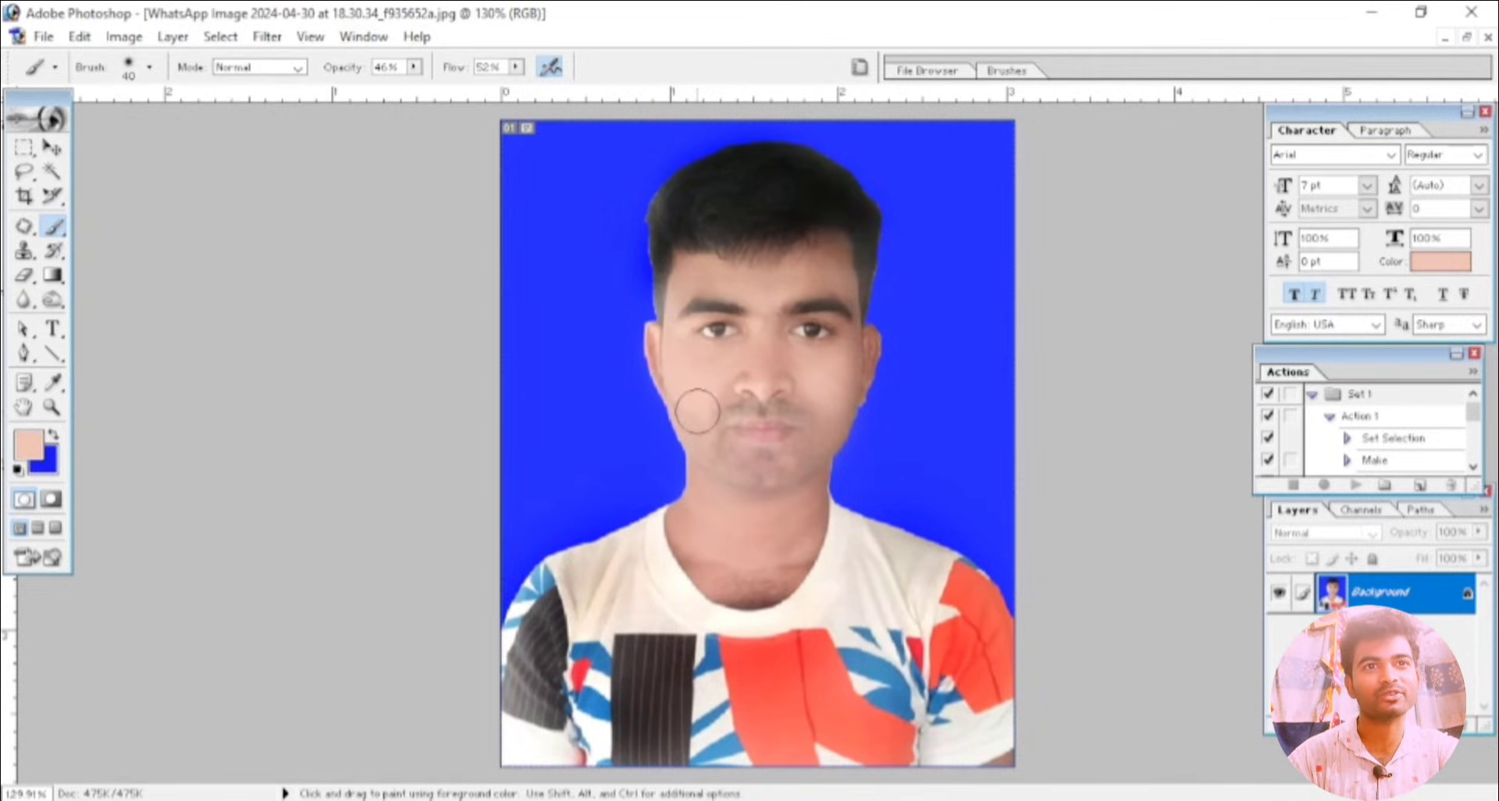
pyautogui.scroll(-3, 743, 473)
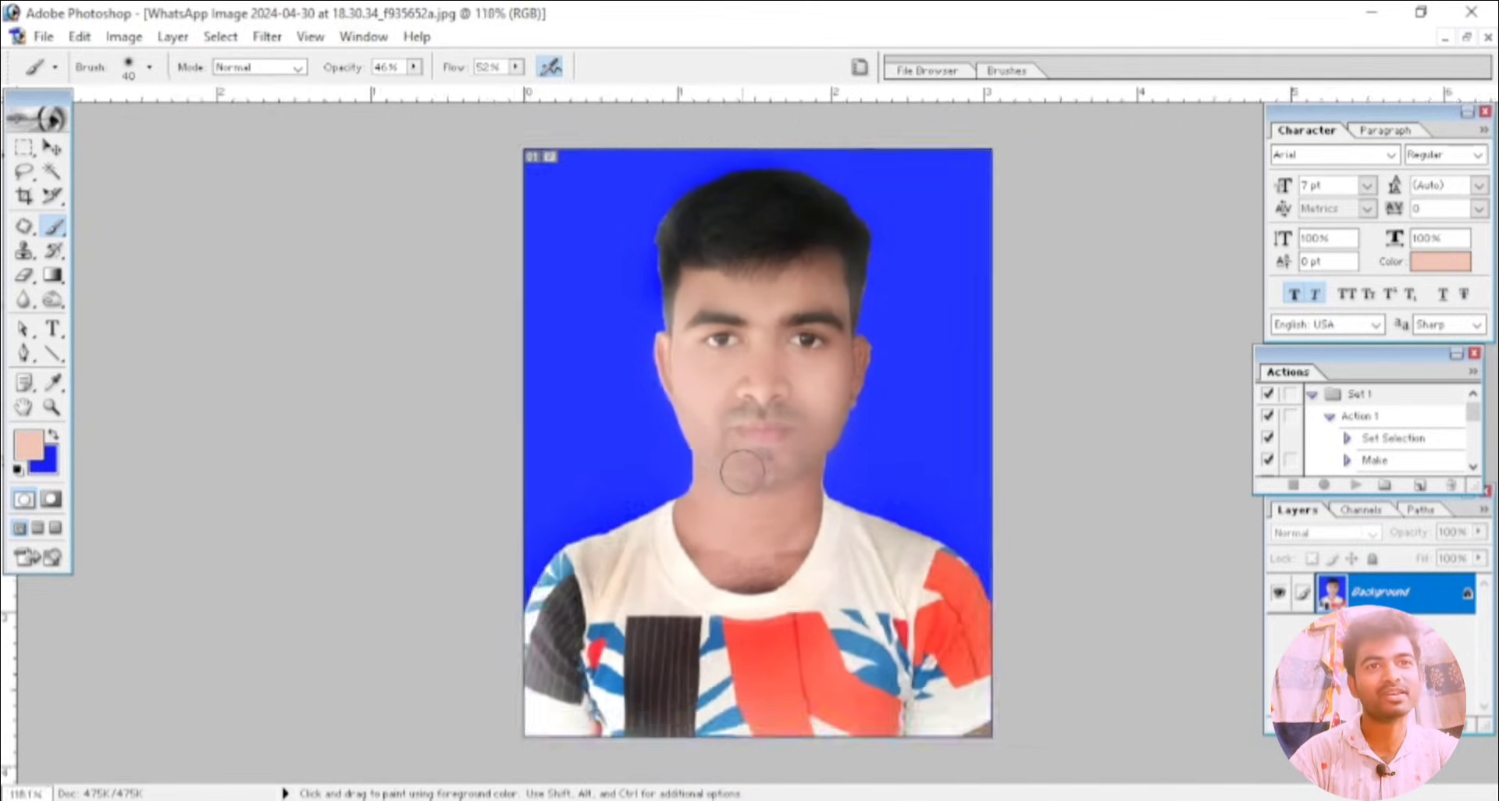
pyautogui.scroll(3, 749, 501)
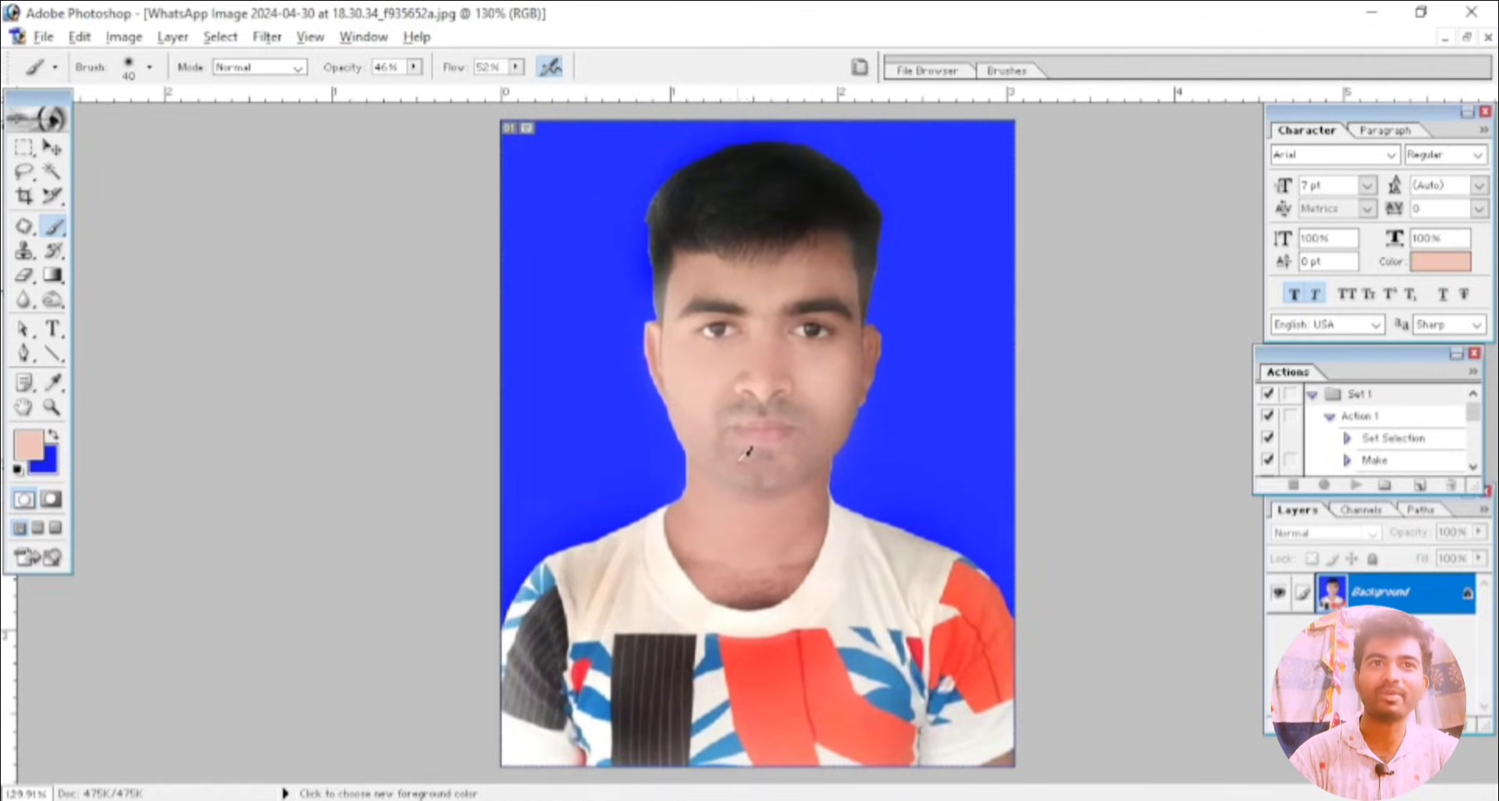
pyautogui.keyDown('alt'); pyautogui.click(717, 400); pyautogui.keyUp('alt')
pyautogui.moveTo(736, 455); pyautogui.dragTo(788, 459)
pyautogui.scroll(1, 740, 354)
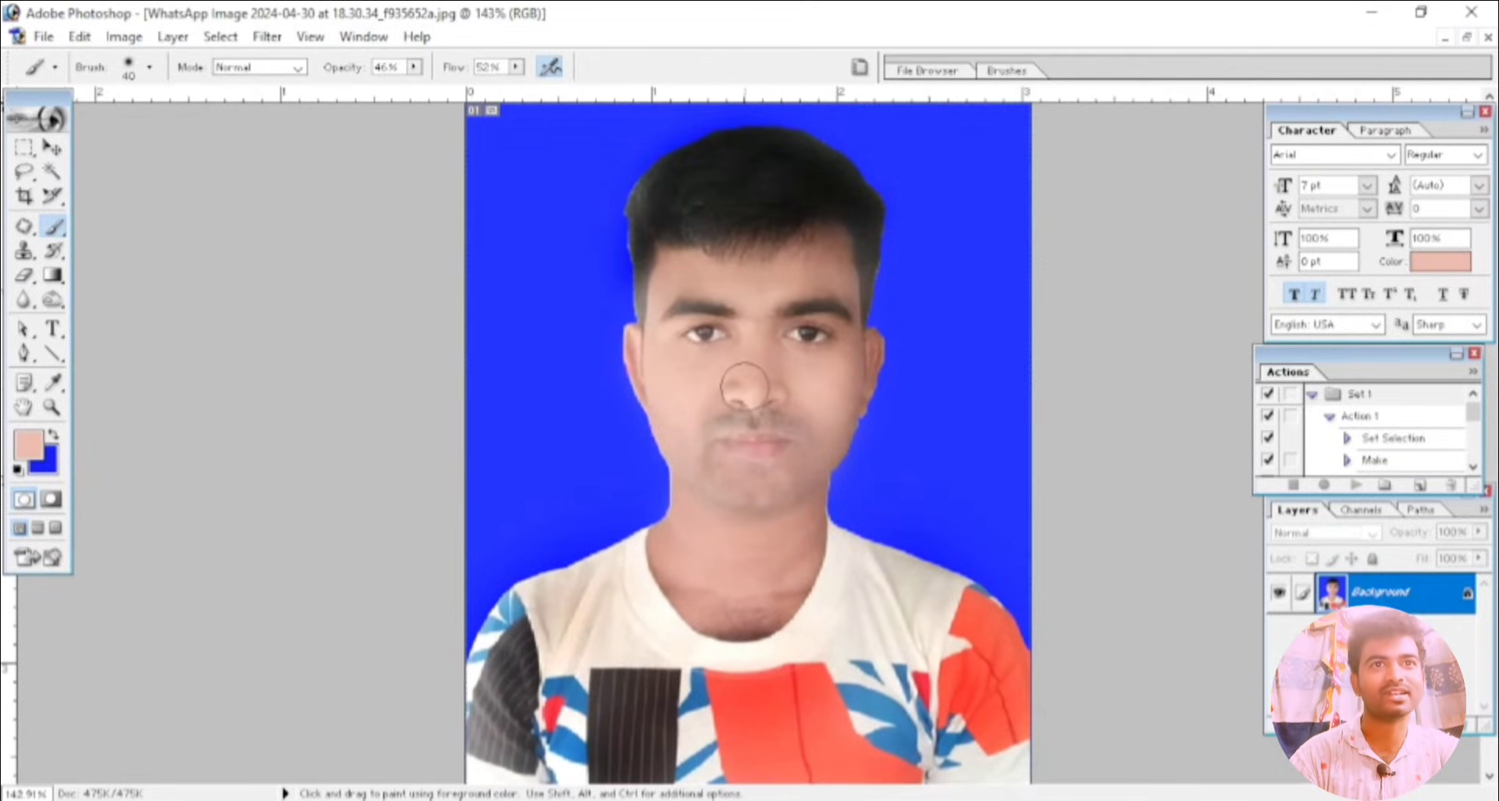
pyautogui.scroll(-2, 743, 388)
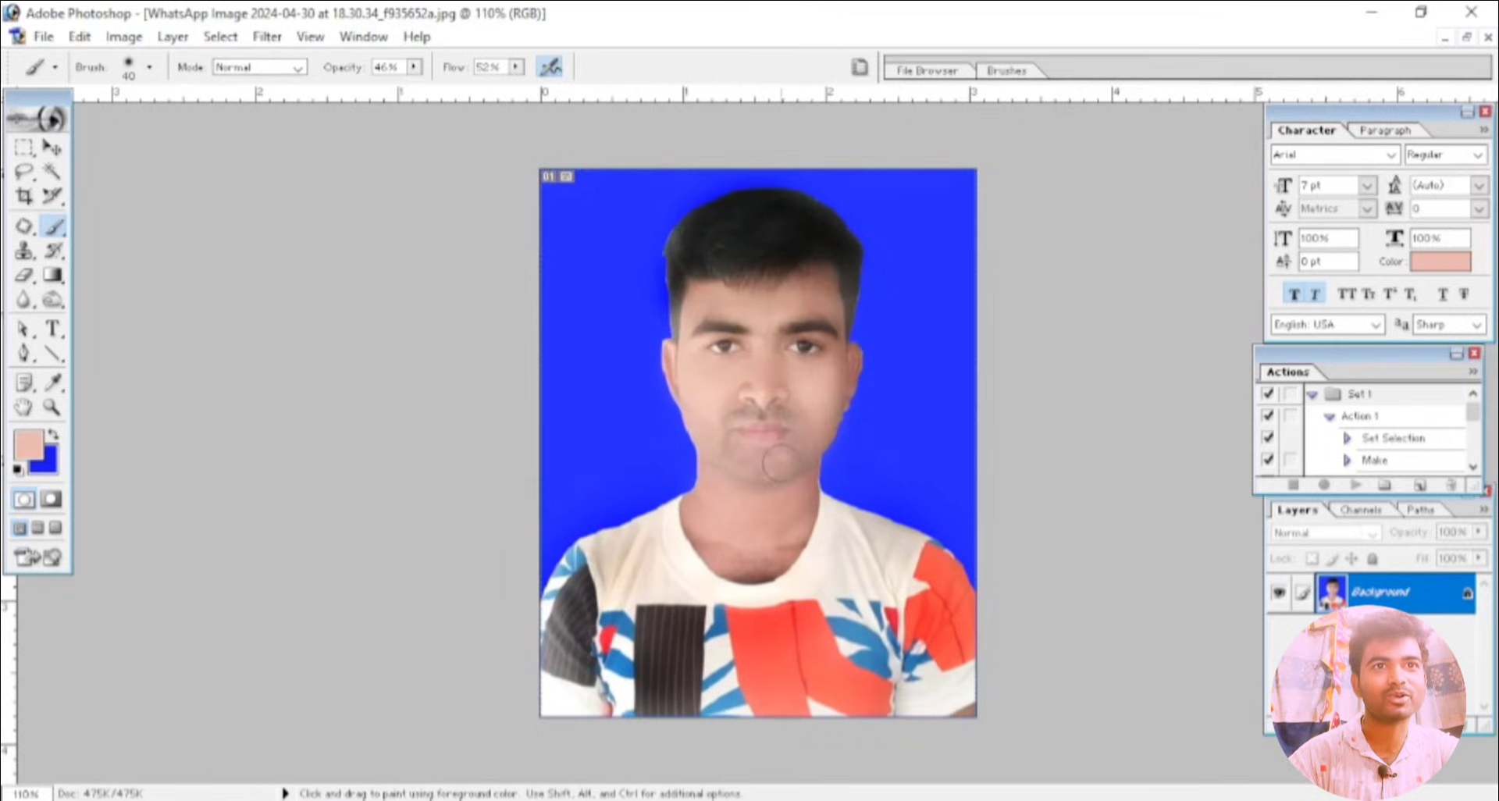
pyautogui.hotkey('ctrl', 'm')
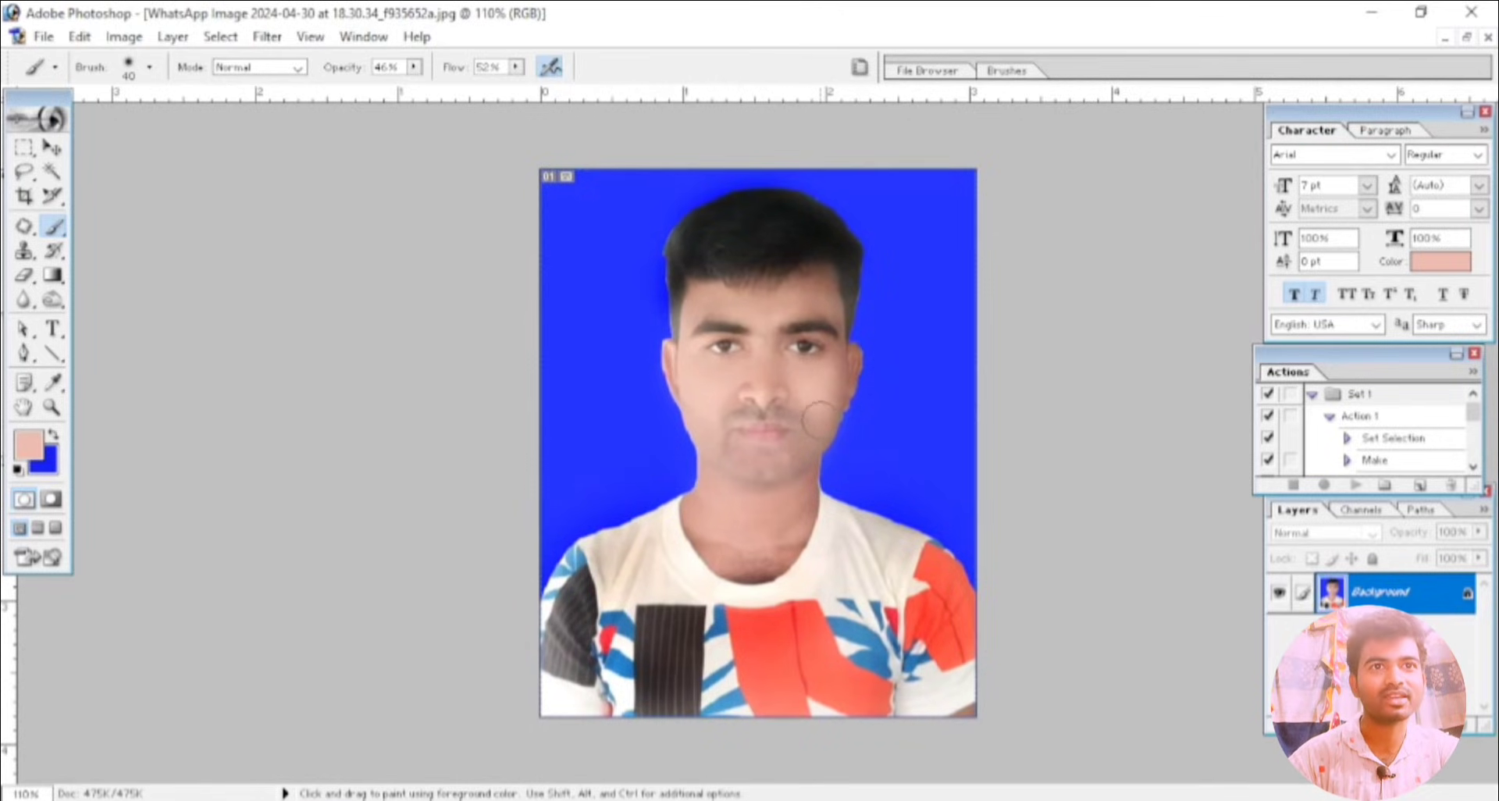
# - Paint over the base of the man's neck with a skin tone sampled from the neck
pyautogui.scroll(1, 781, 468)
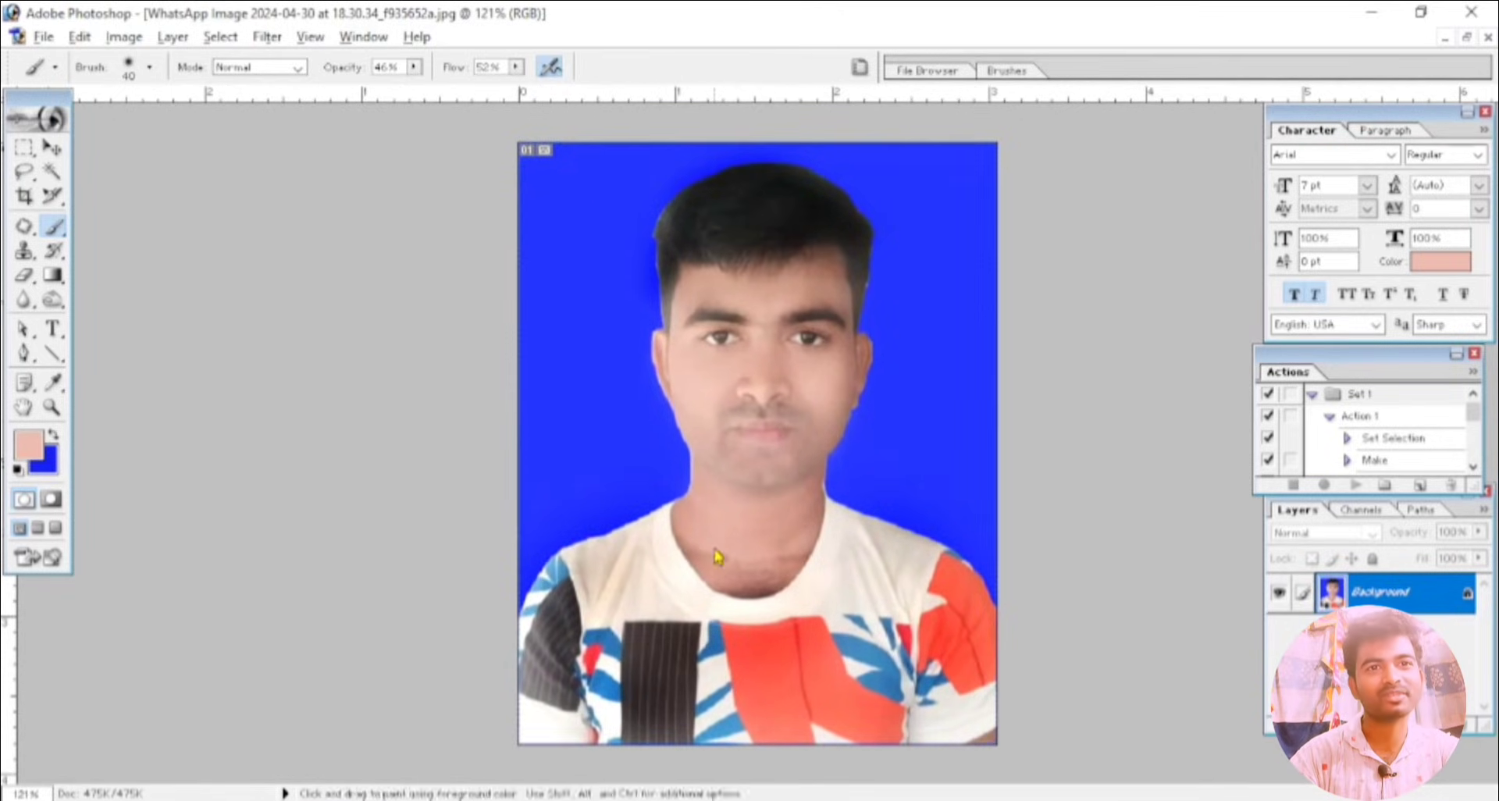
pyautogui.keyDown('alt'); pyautogui.click(714, 564); pyautogui.keyUp('alt')
pyautogui.click(722, 556)
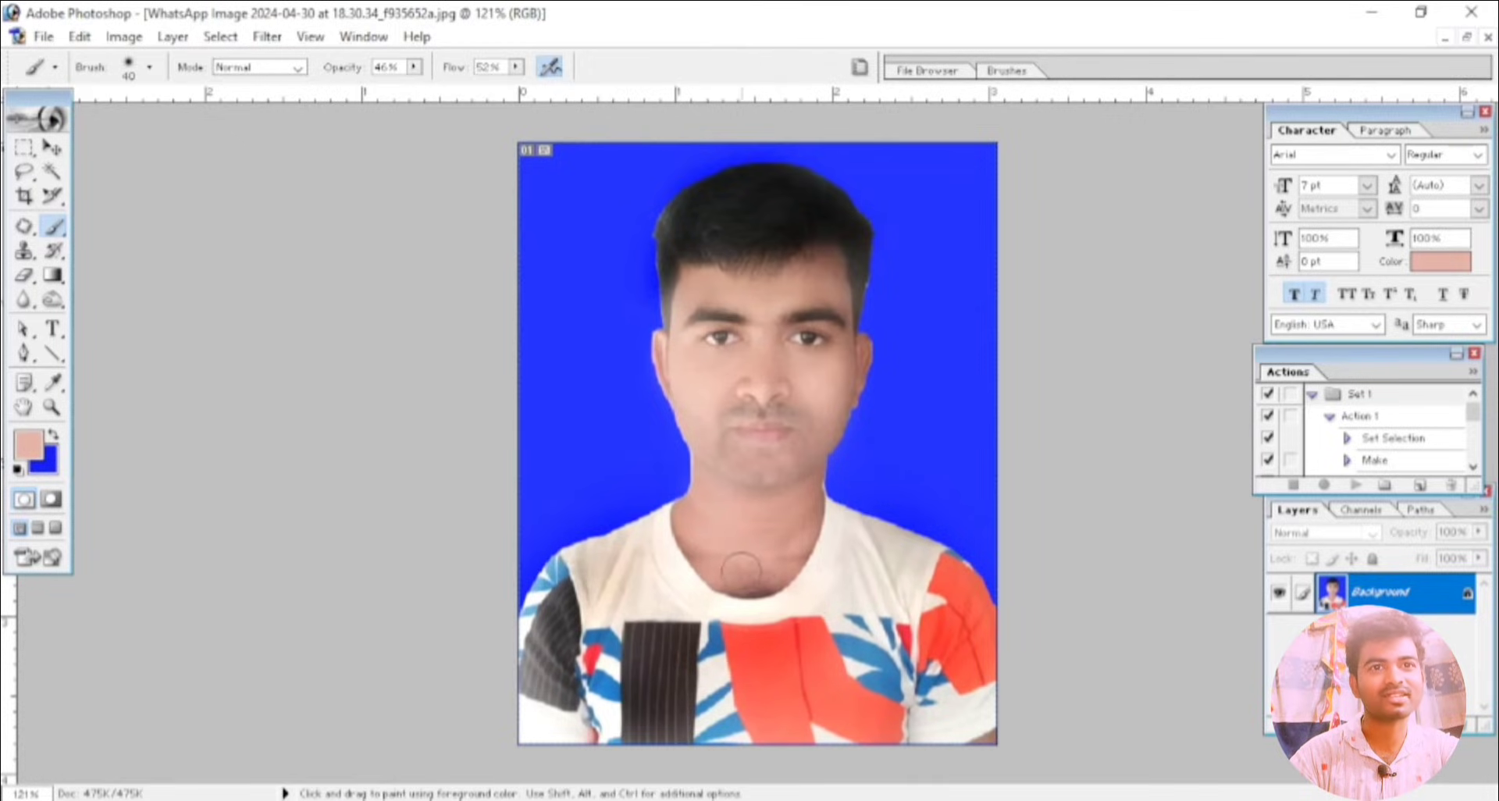
pyautogui.scroll(-6, 729, 546)
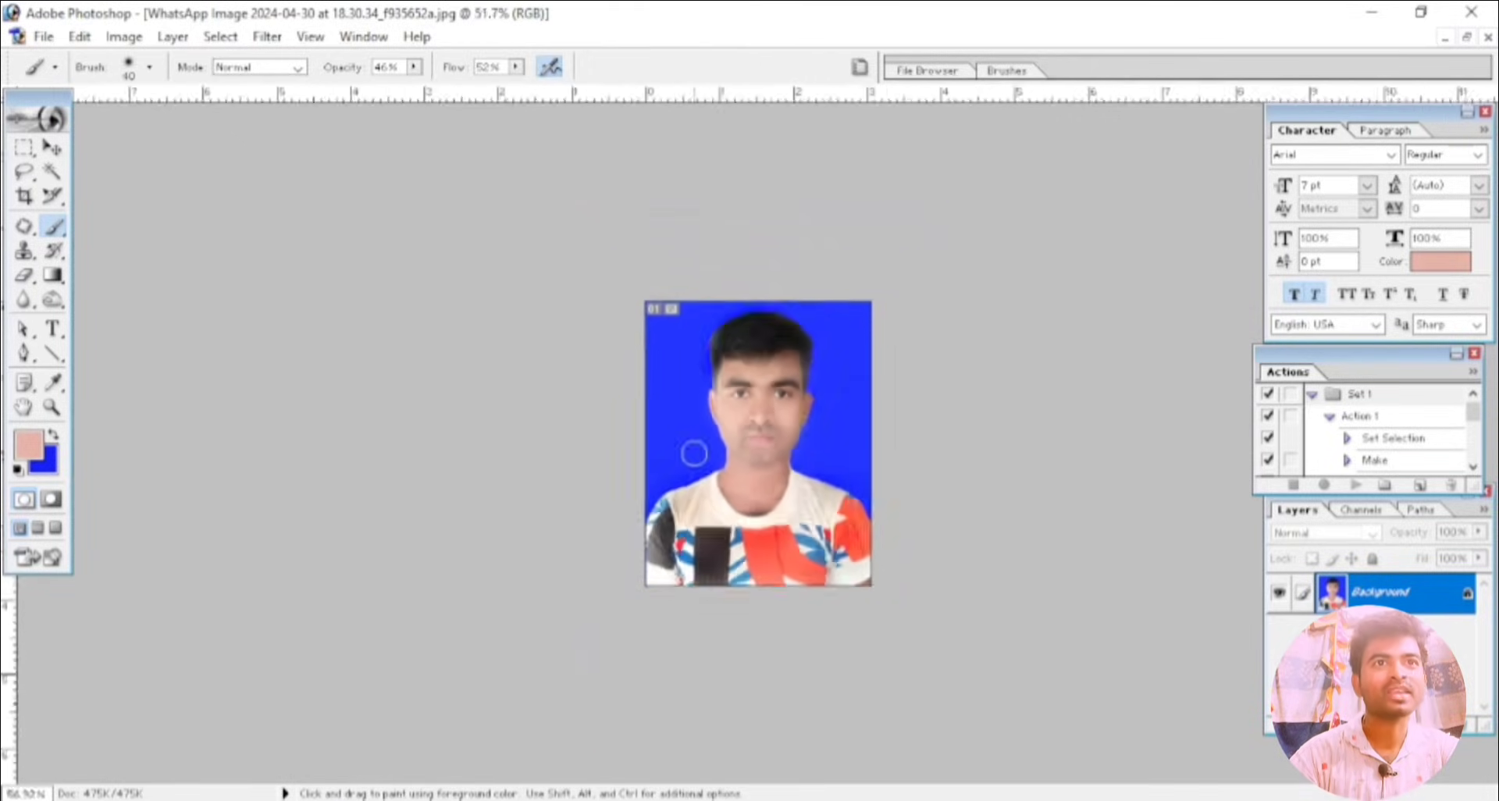
pyautogui.scroll(4, 690, 445)
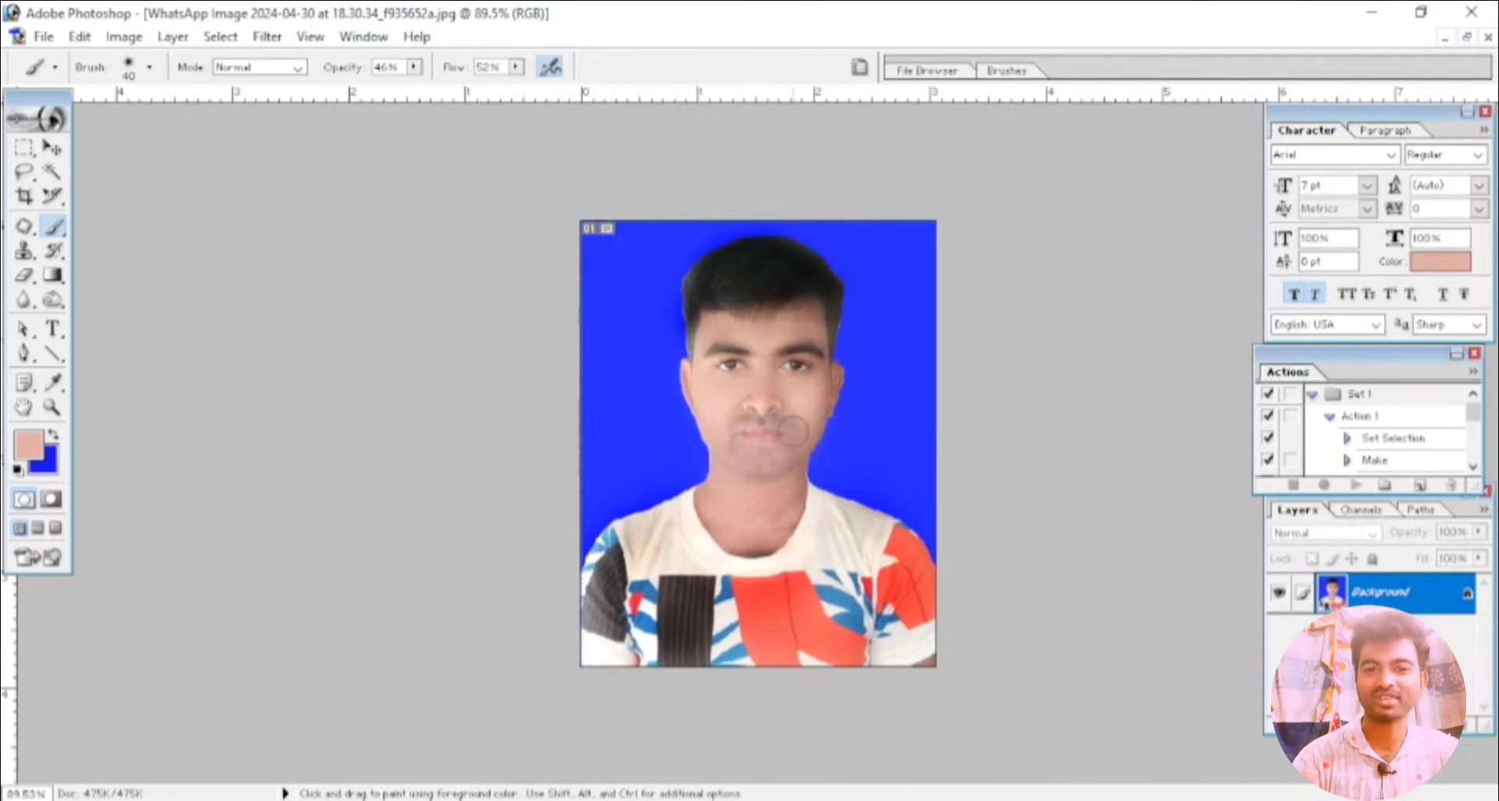
pyautogui.scroll(-1, 792, 430)
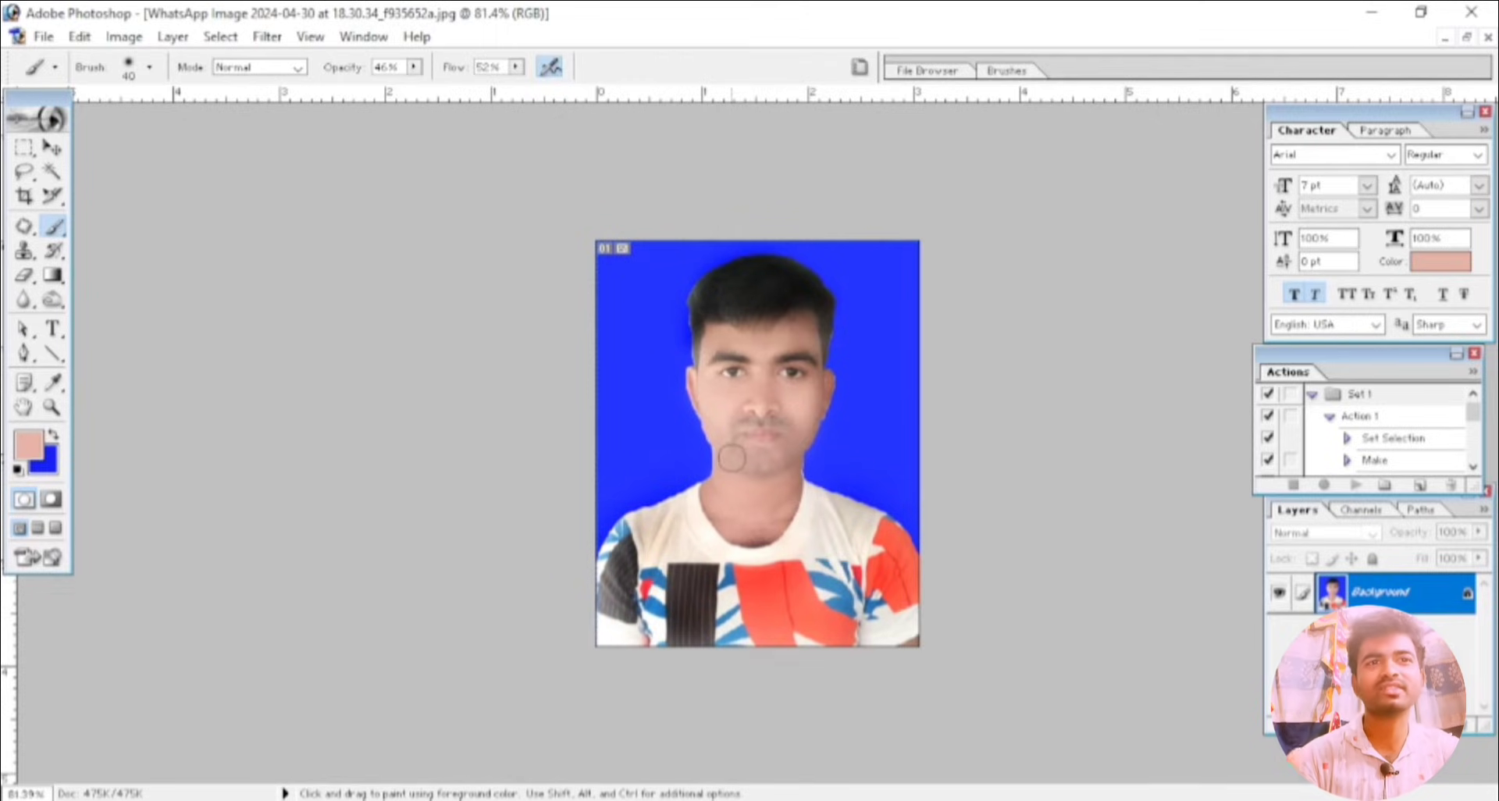
pyautogui.scroll(1, 732, 458)
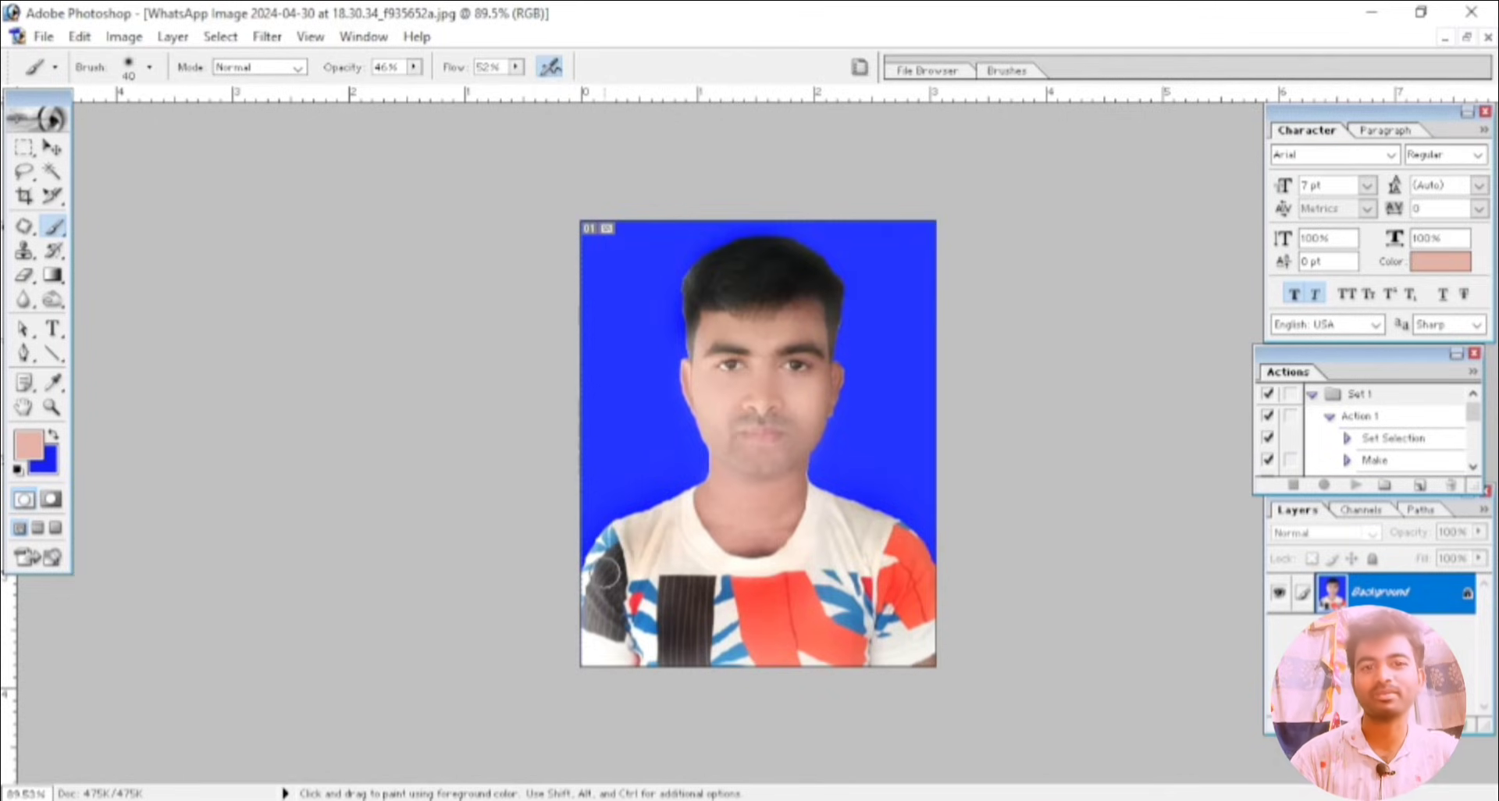
# - Create a new white RGB document from the 4 x 6 preset, 4 by 6 inches at 300 pixels/inch
pyautogui.click(45, 149)
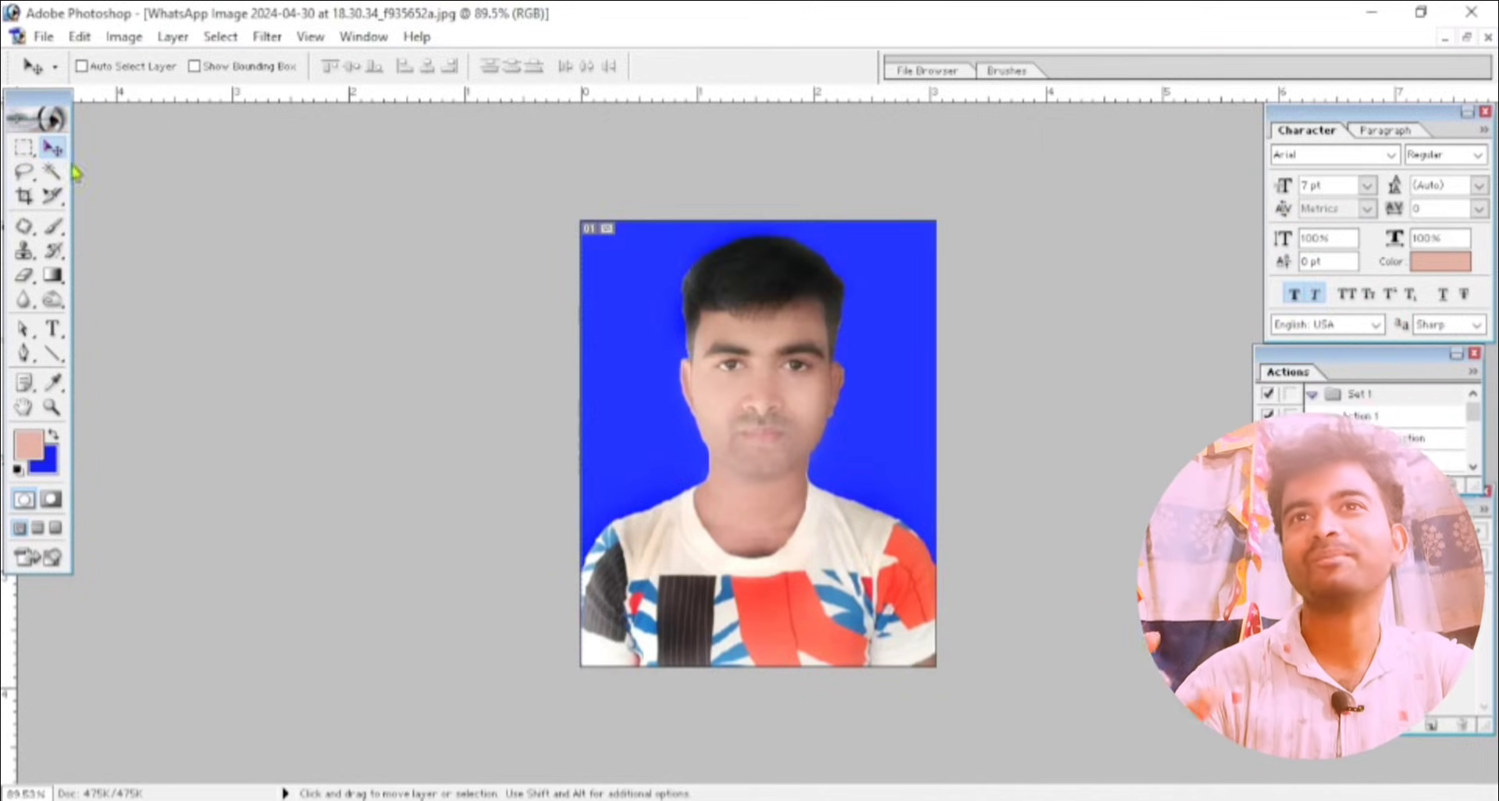
pyautogui.click(43, 37)
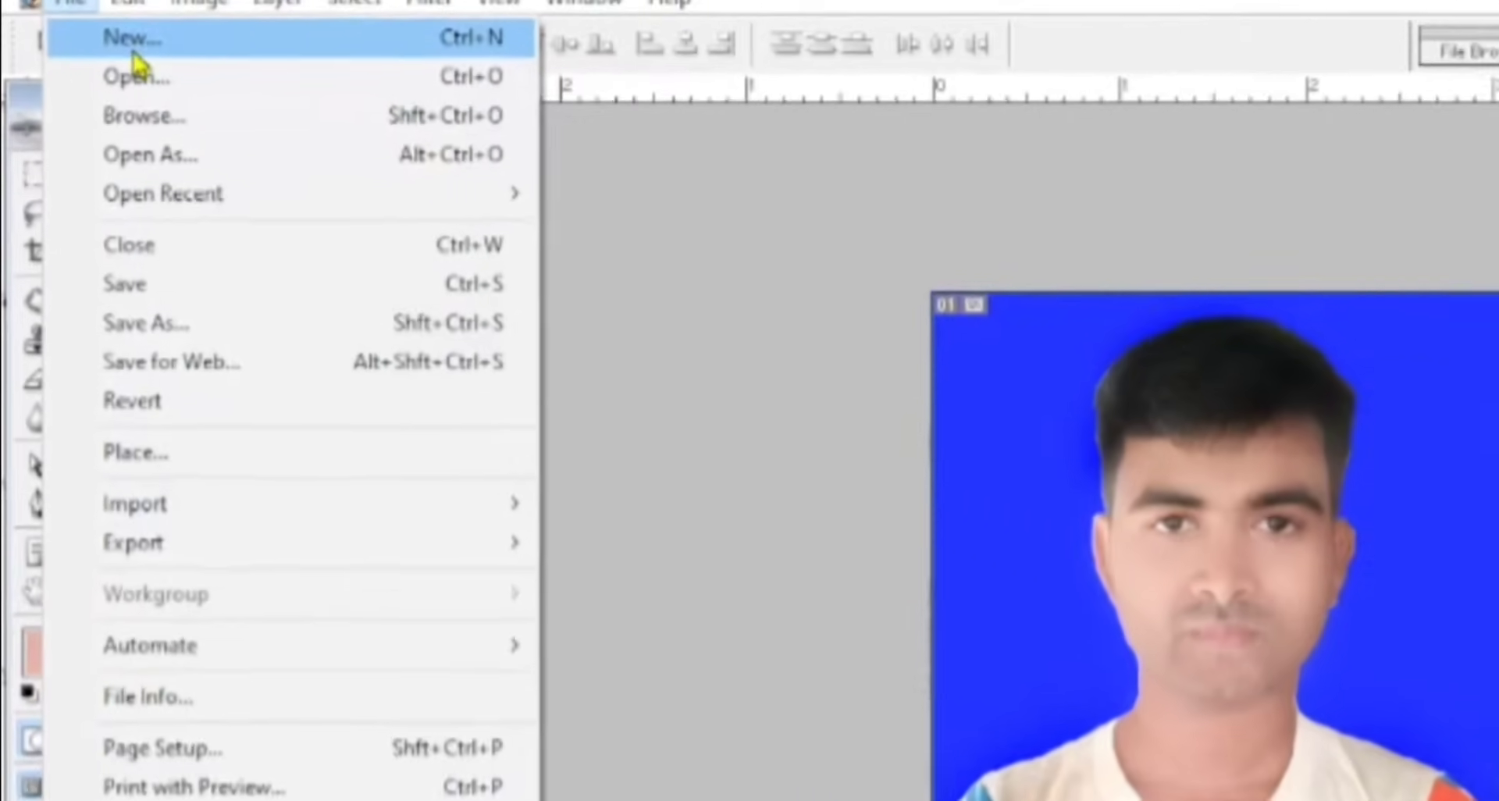
pyautogui.click(78, 62)
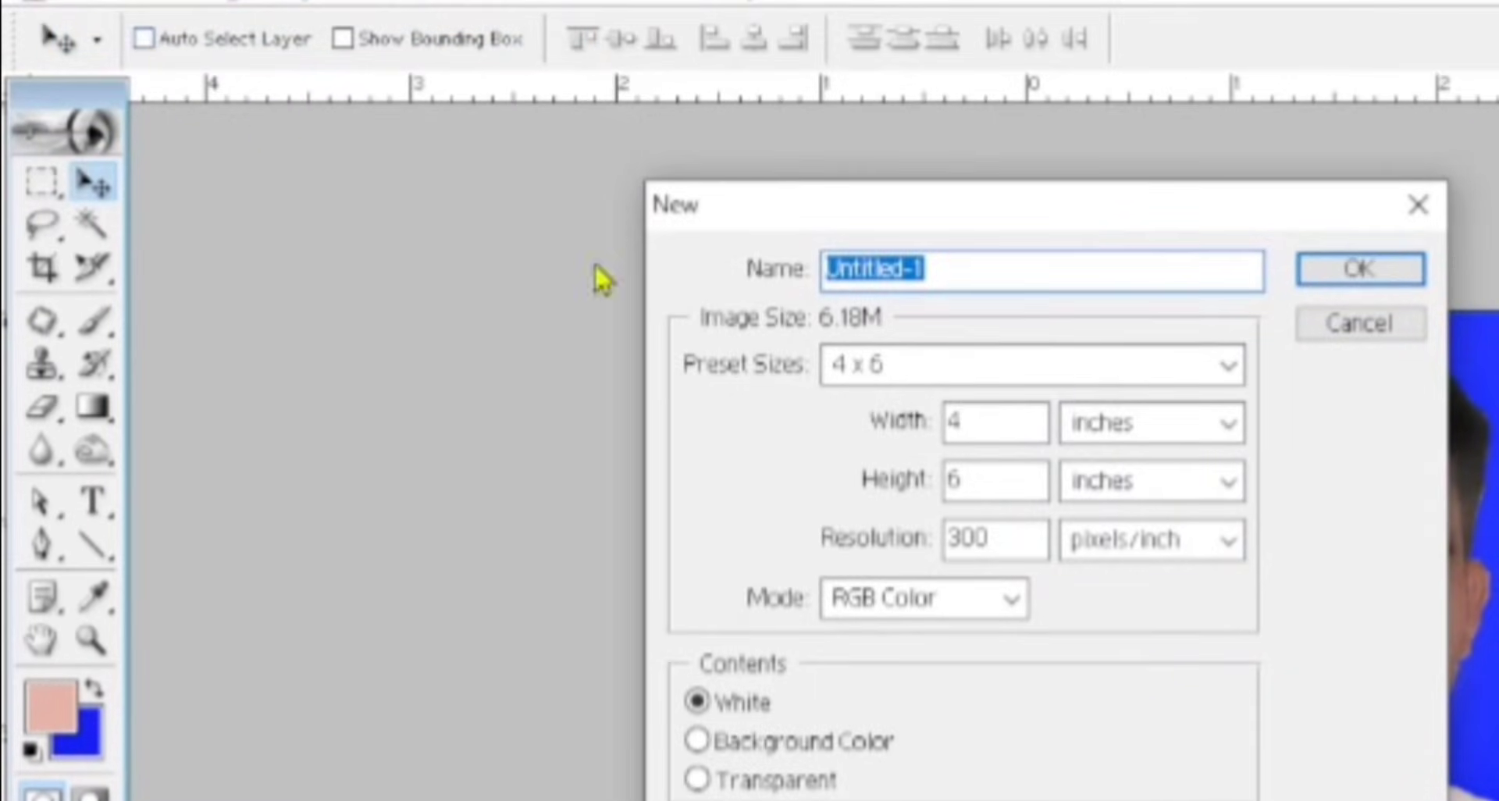
pyautogui.moveTo(1135, 225); pyautogui.dragTo(761, 183)
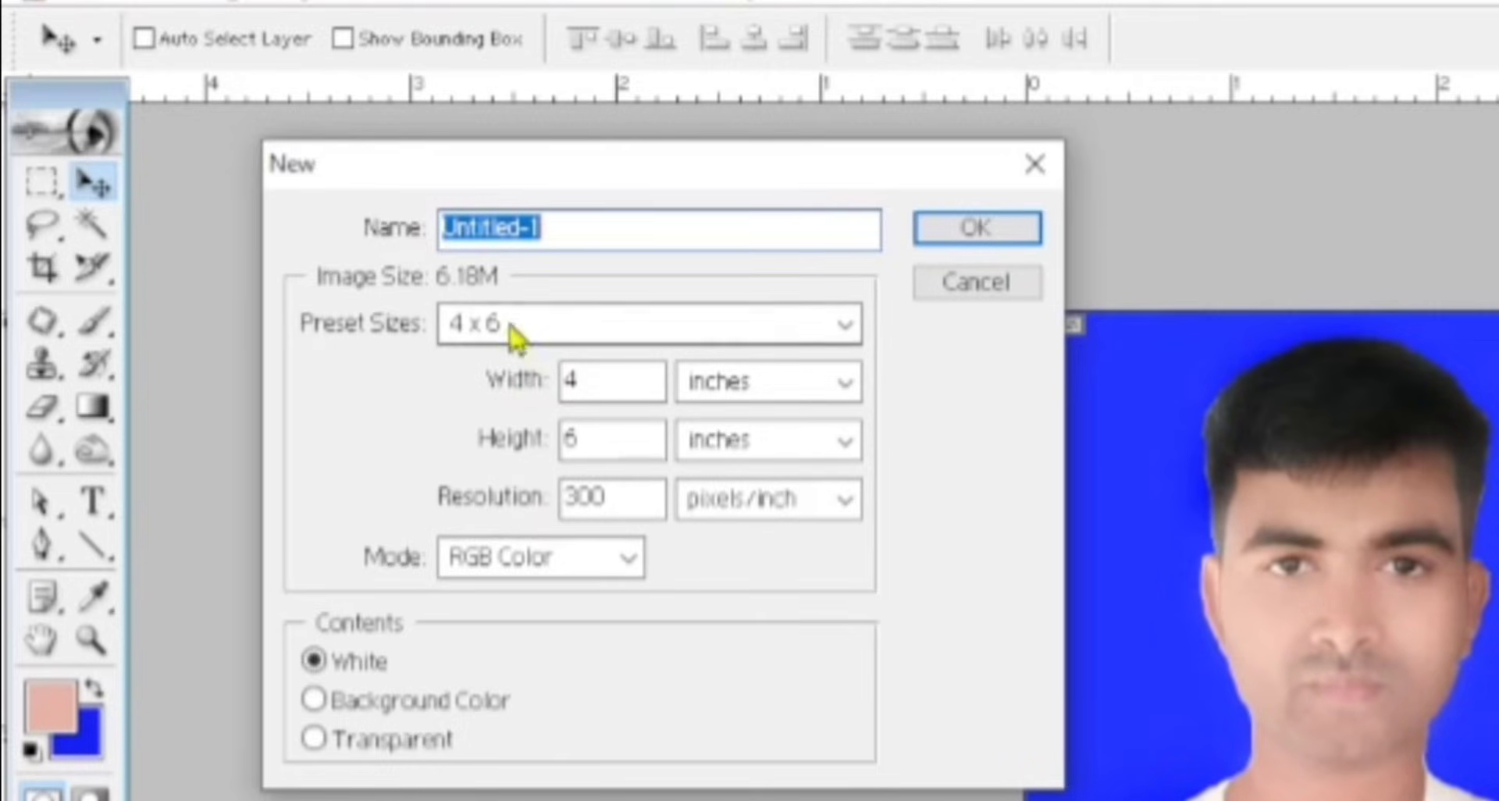
pyautogui.click(546, 330)
pyautogui.scroll(2, 593, 625)
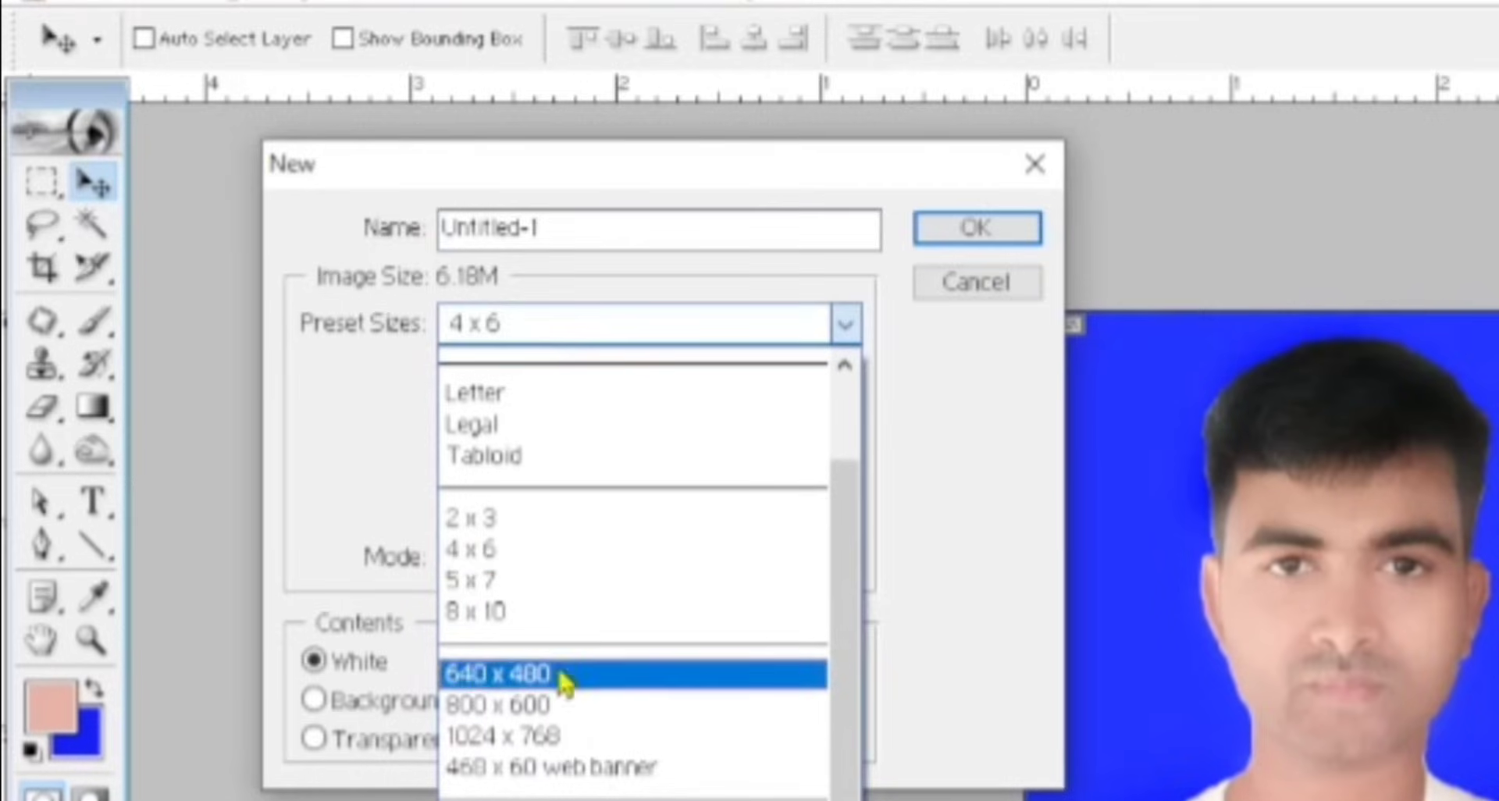
pyautogui.click(546, 553)
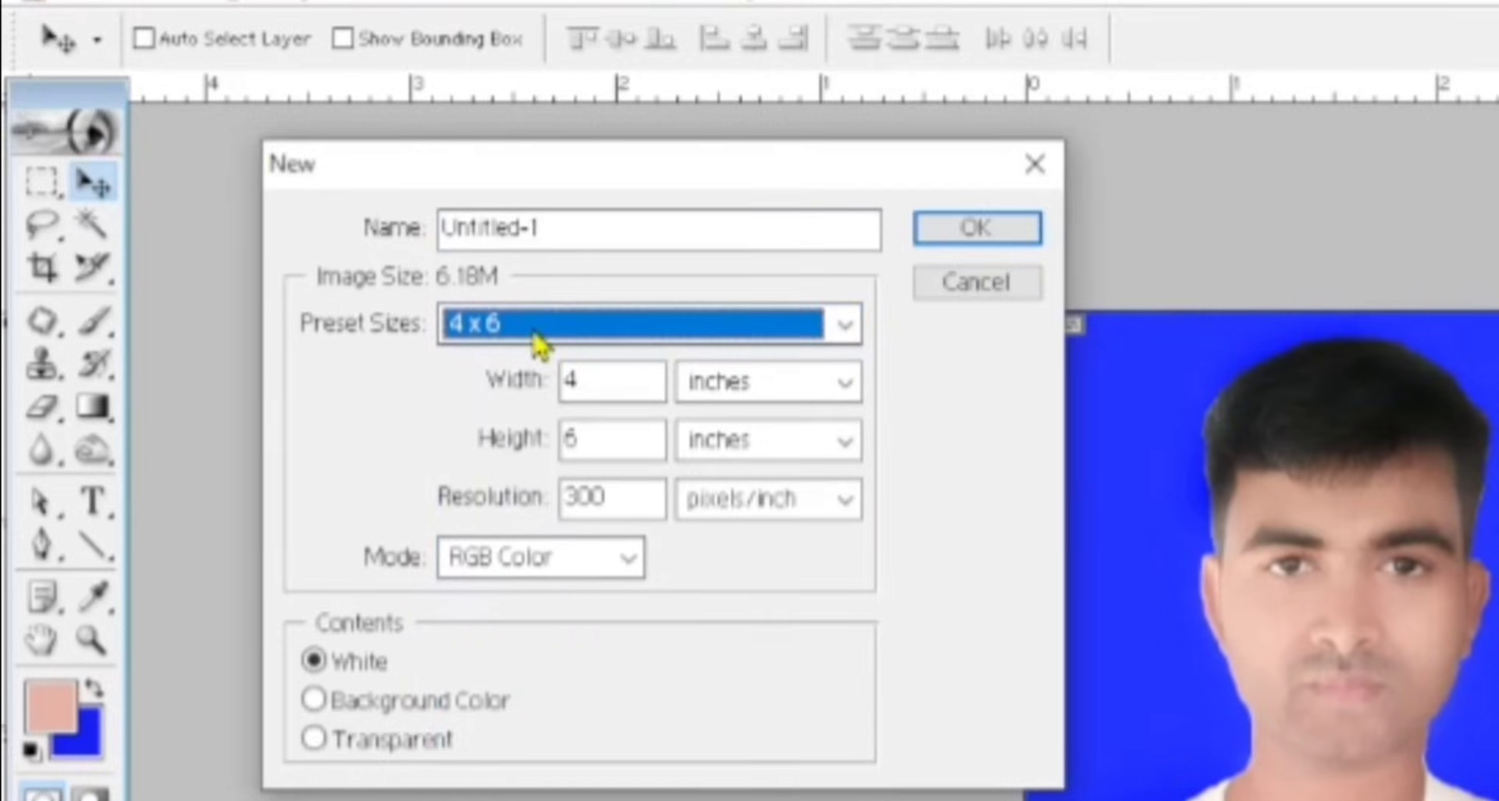
pyautogui.click(965, 234)
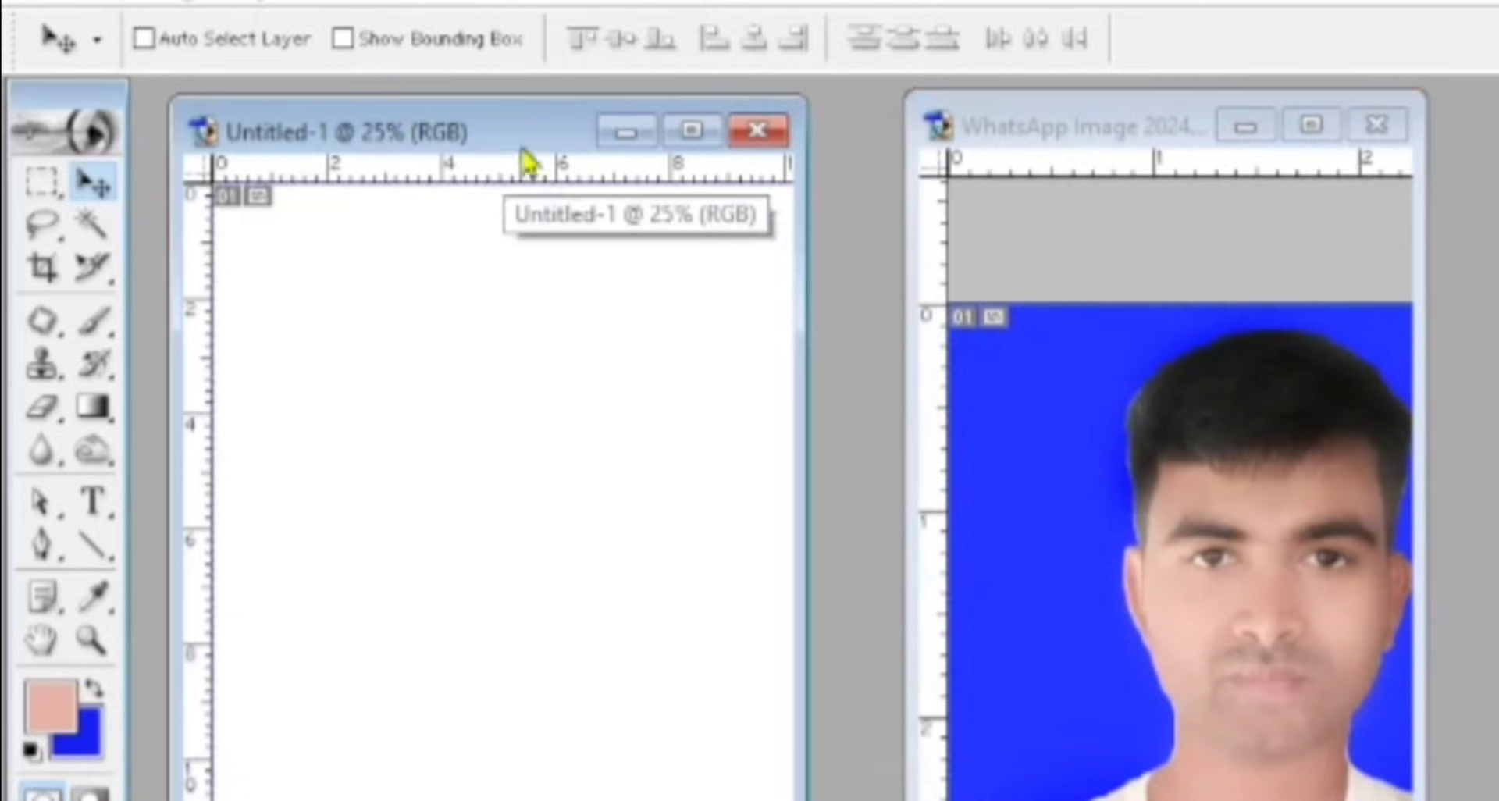
# - Arrange the document windows side by side, with the portrait beside the toolbox and the blank 4 x 6 document apart from it
pyautogui.moveTo(508, 139); pyautogui.dragTo(489, 148)
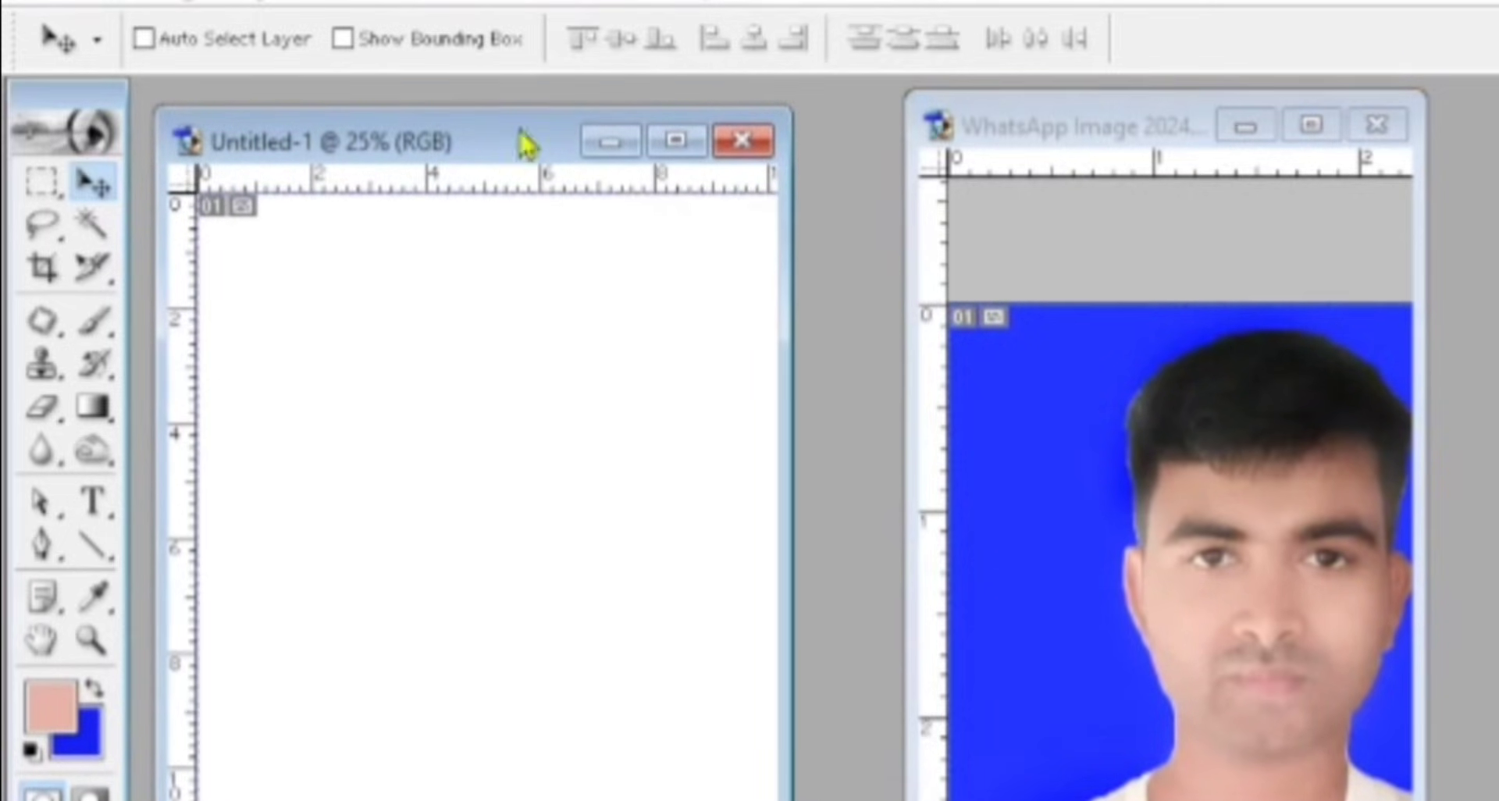
pyautogui.moveTo(482, 141); pyautogui.dragTo(1498, 205)
pyautogui.moveTo(1117, 127); pyautogui.dragTo(555, 107)
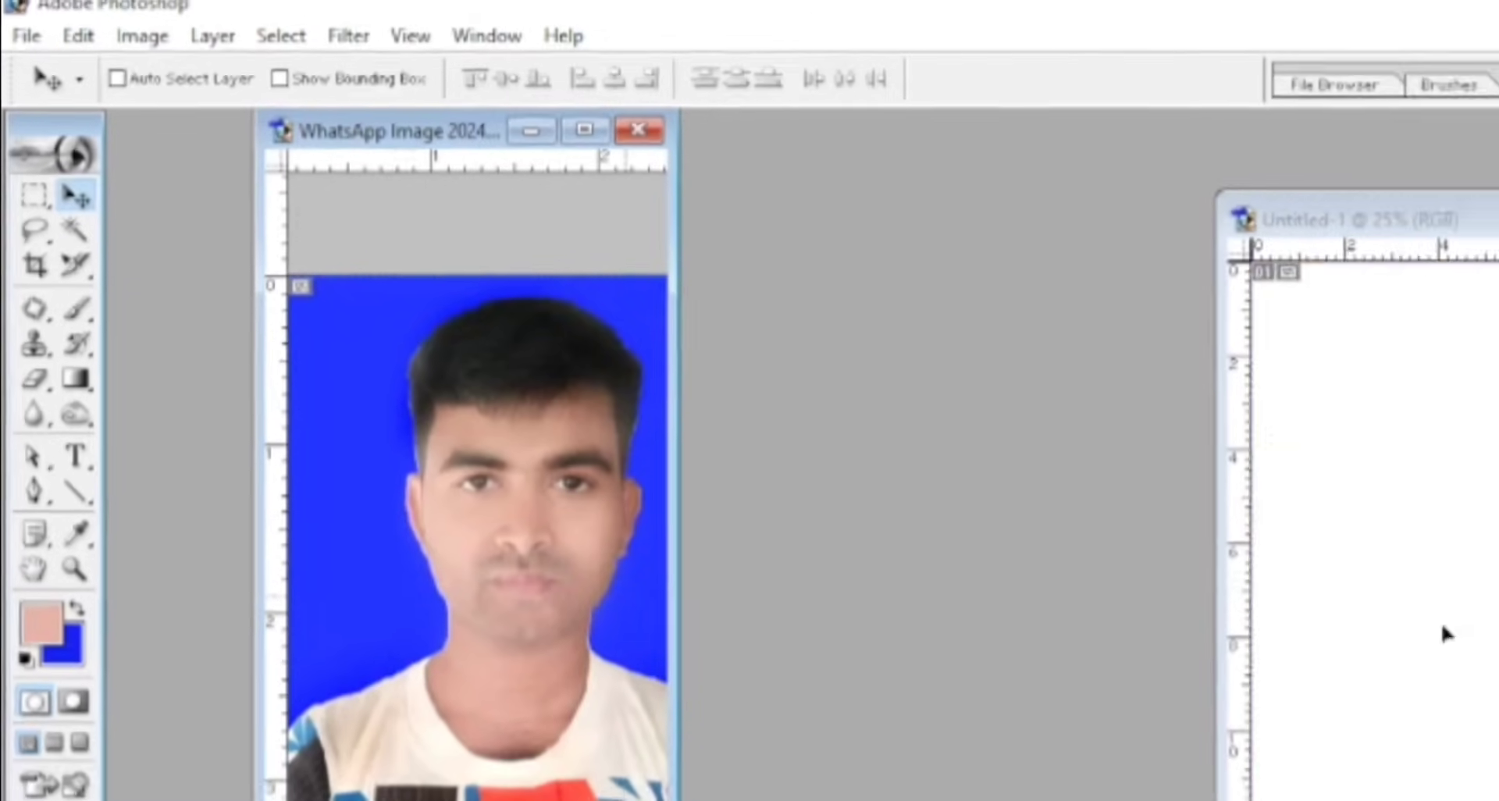
# - Copy the portrait into the blank 4 x 6 document near its upper-left corner and maximize that document's window
pyautogui.moveTo(1446, 633); pyautogui.dragTo(1437, 630)
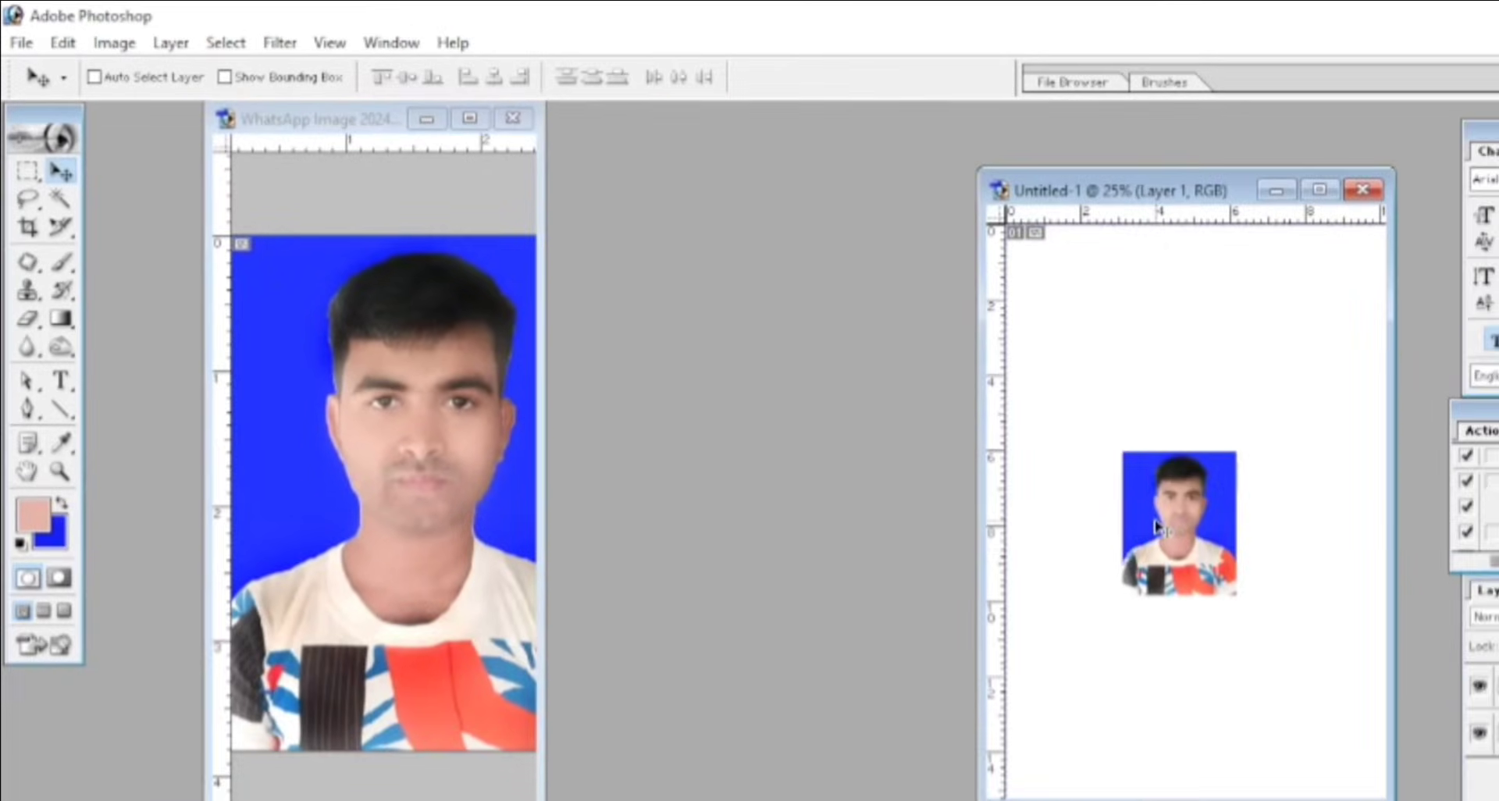
pyautogui.moveTo(1181, 557); pyautogui.dragTo(1102, 364)
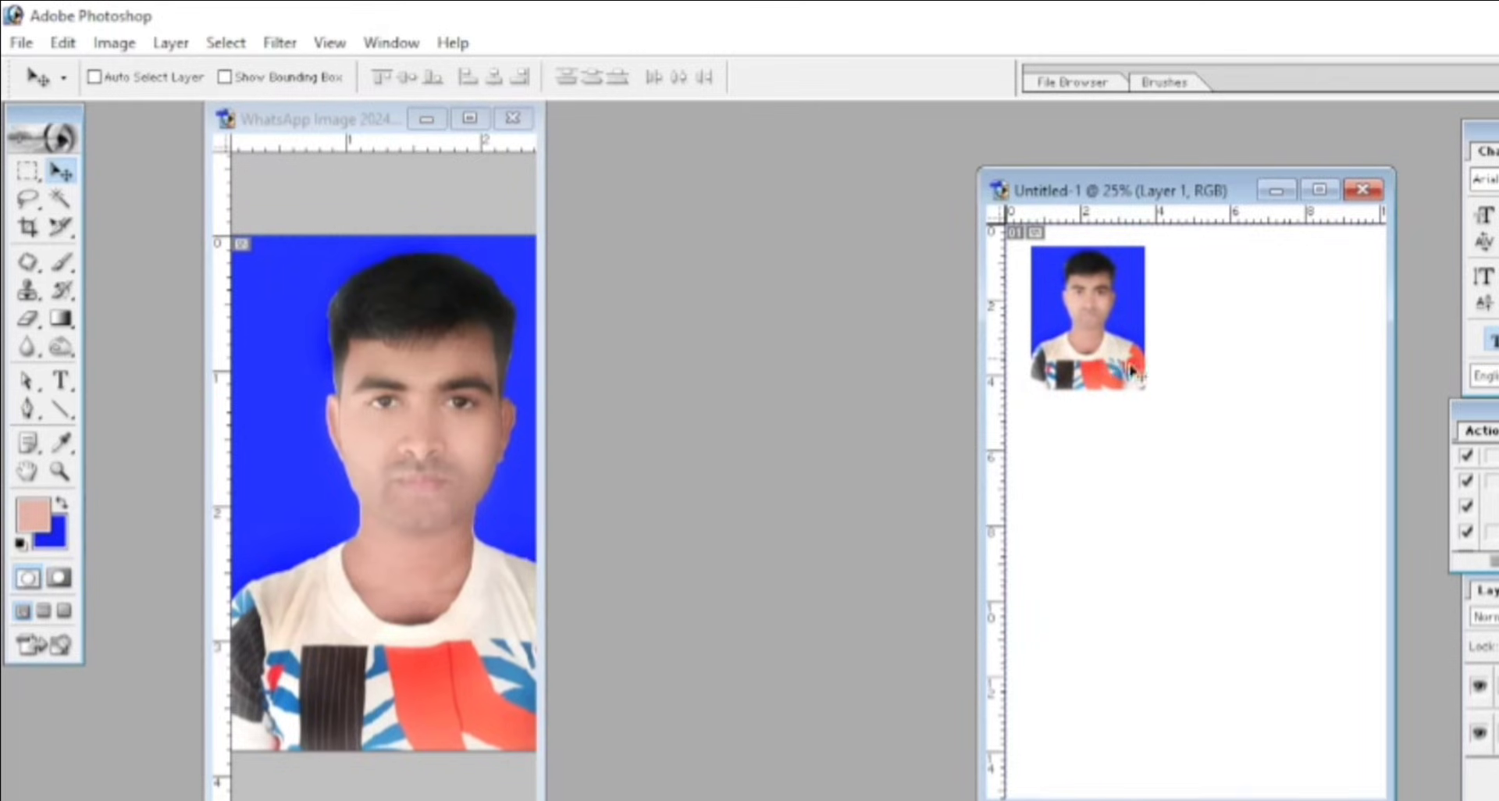
pyautogui.moveTo(1191, 193); pyautogui.dragTo(980, 193)
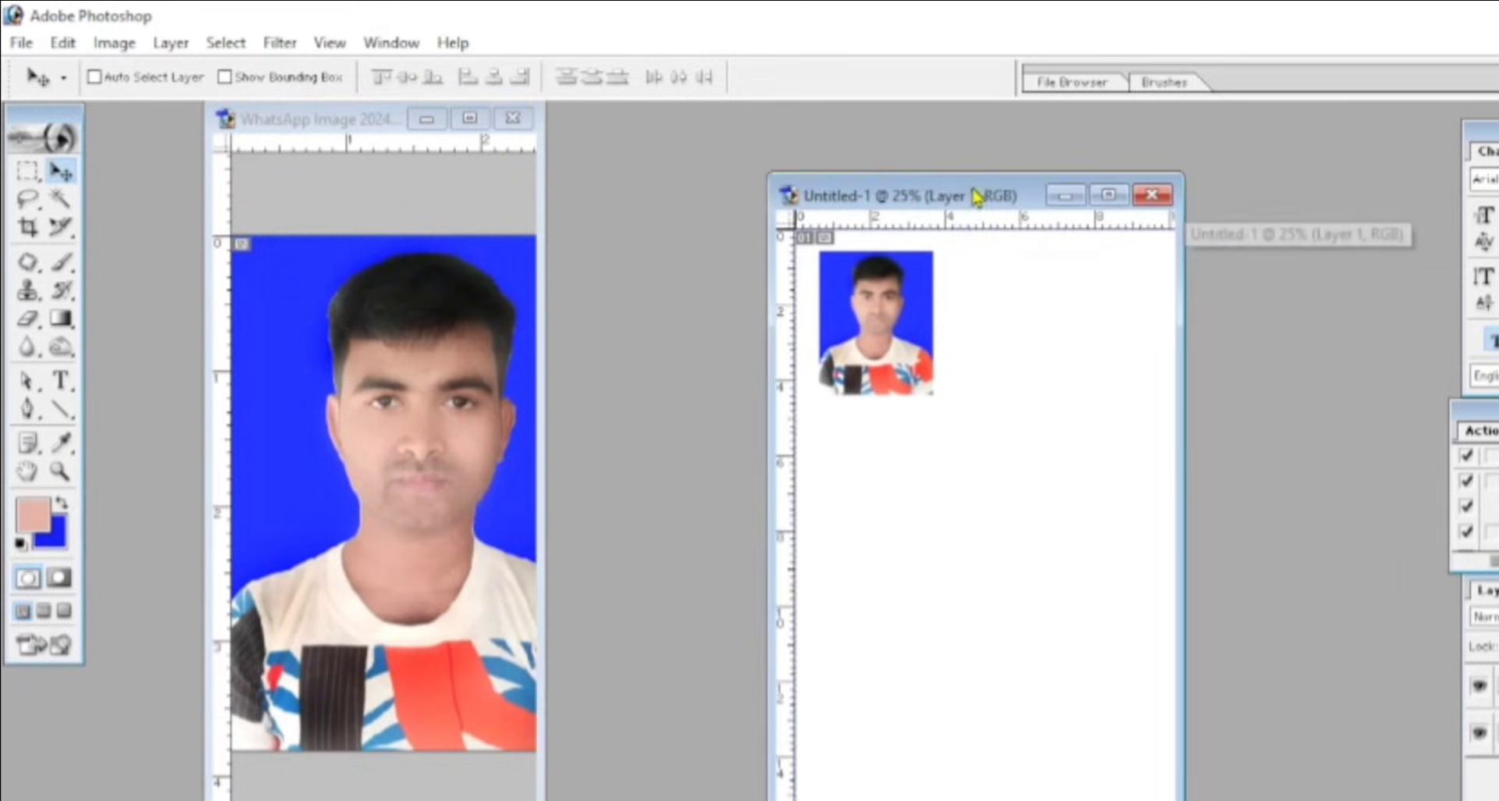
pyautogui.click(1109, 190)
# - Start a Stroke on the portrait layer and set the stroke color to near-black 090808
pyautogui.rightClick(755, 291)
pyautogui.click(727, 314)
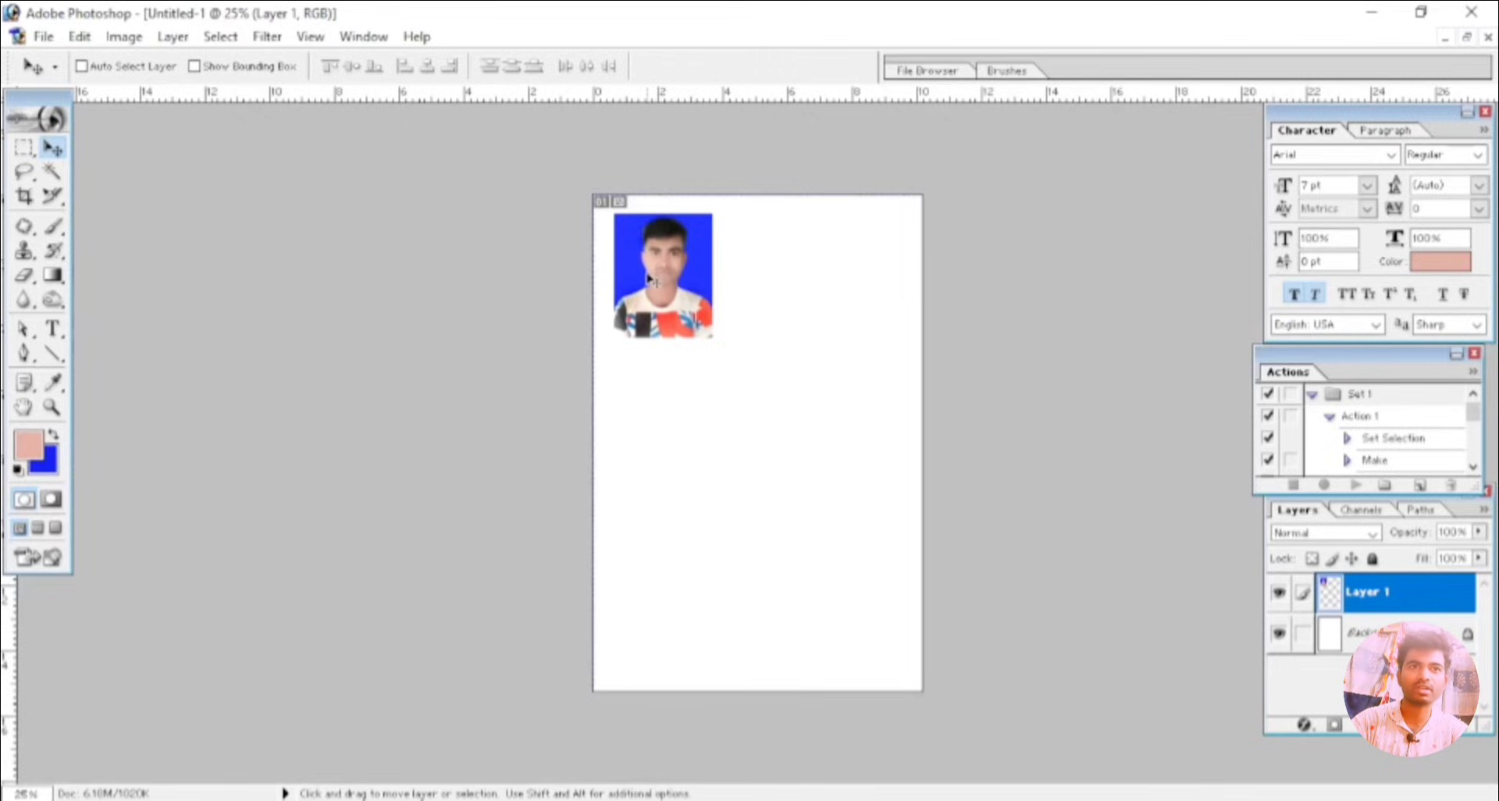
pyautogui.rightClick(650, 279)
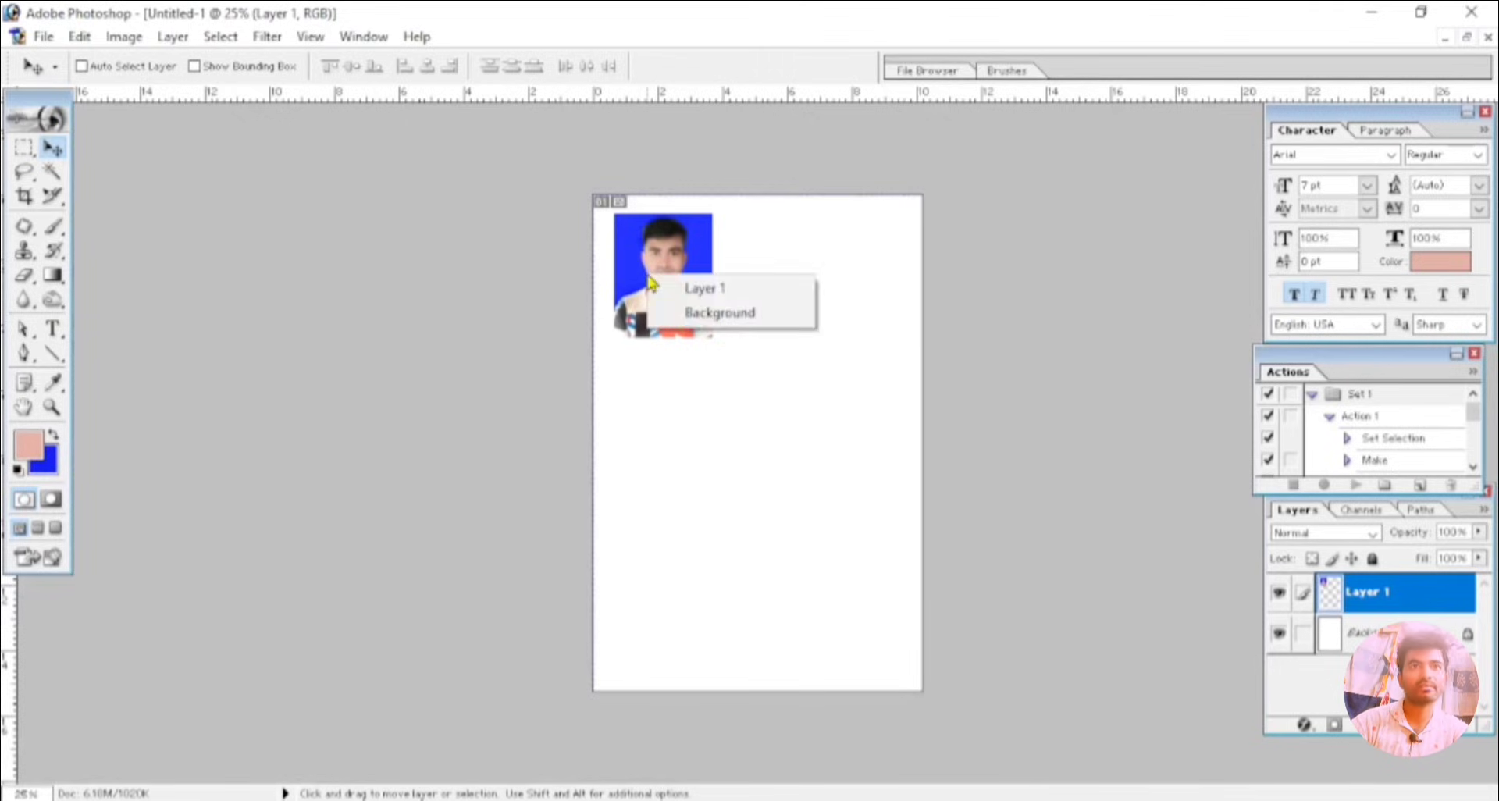
pyautogui.click(702, 288)
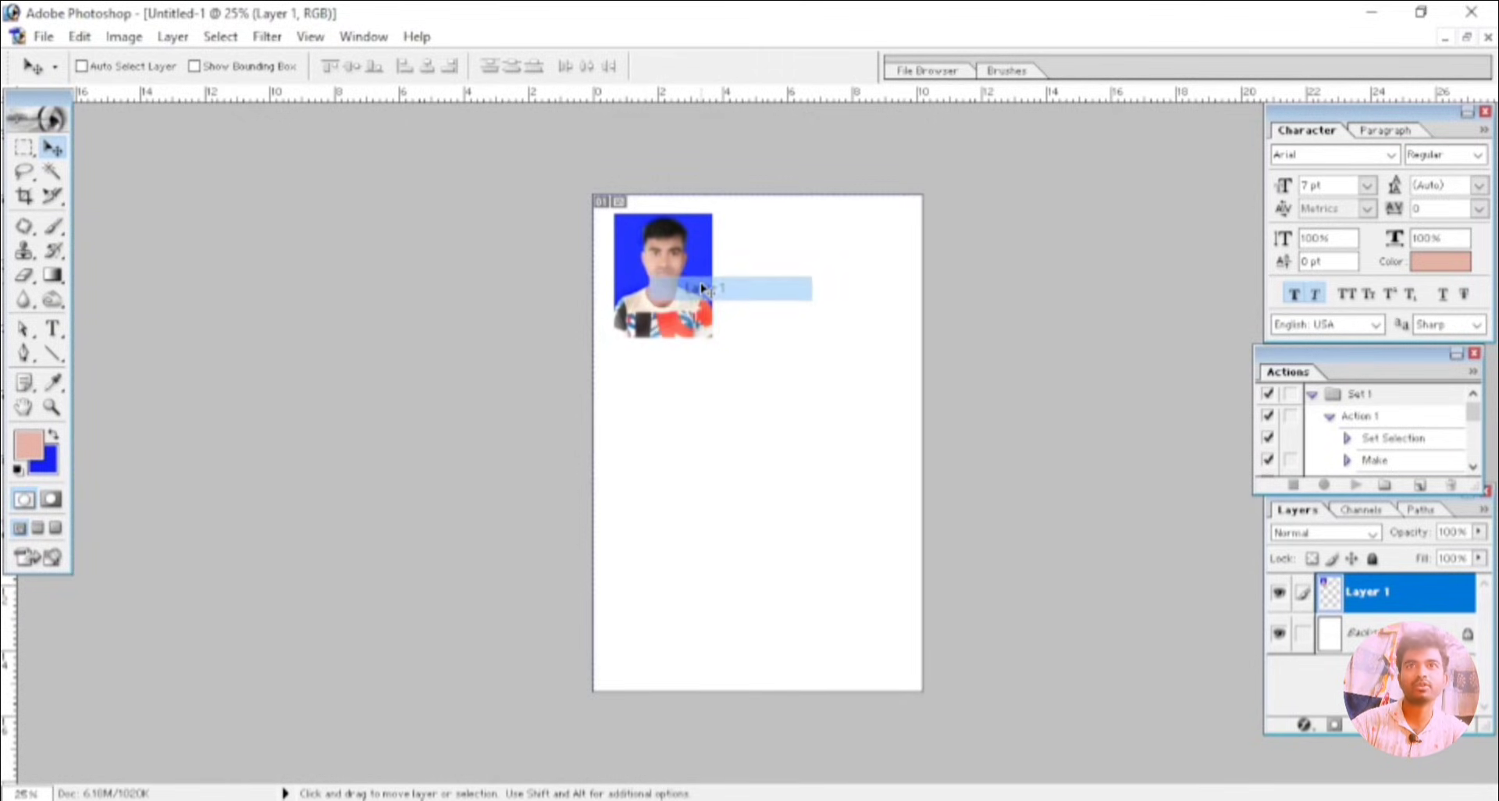
pyautogui.click(80, 37)
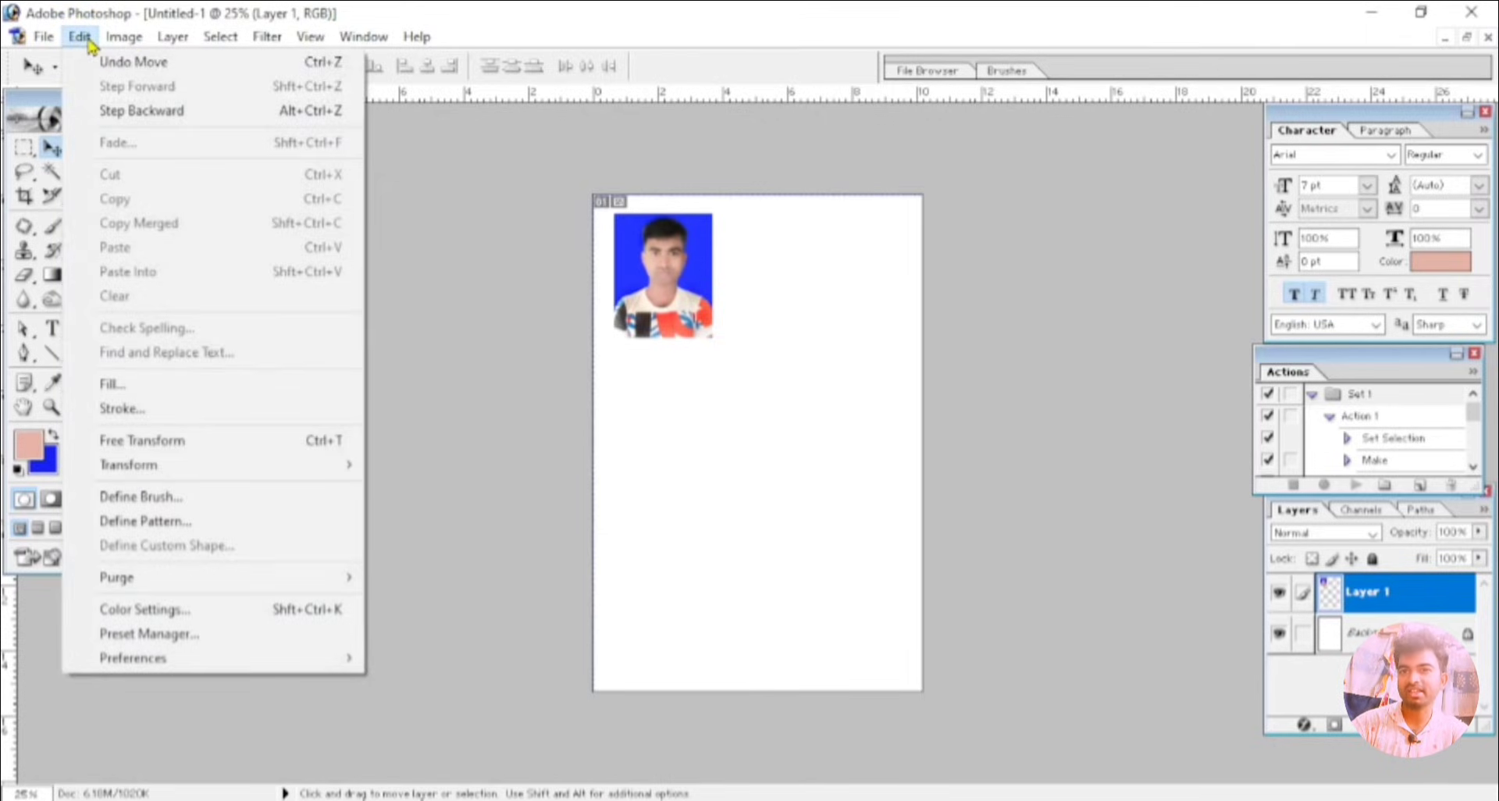
pyautogui.click(125, 409)
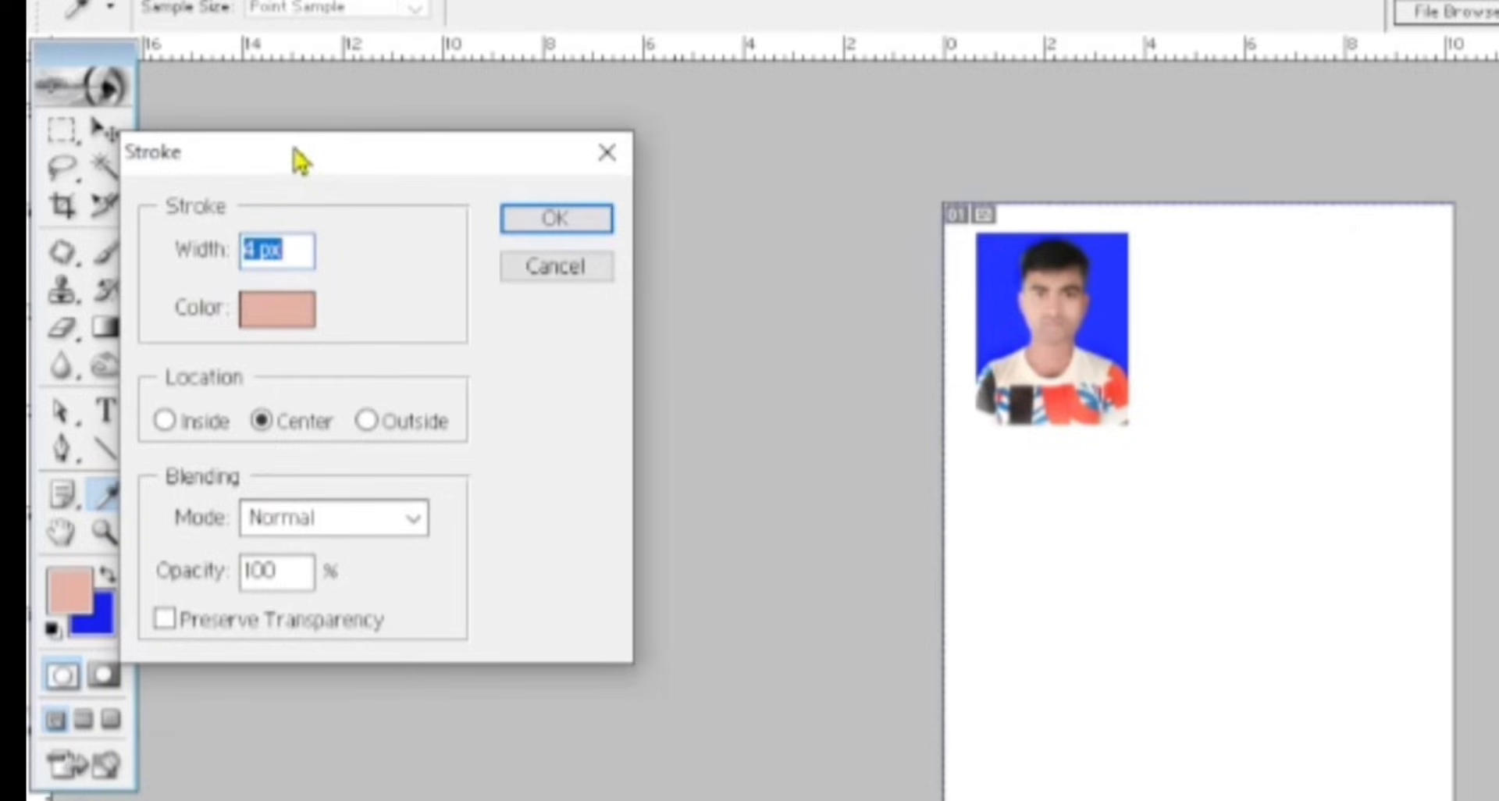
pyautogui.moveTo(297, 160); pyautogui.dragTo(461, 166)
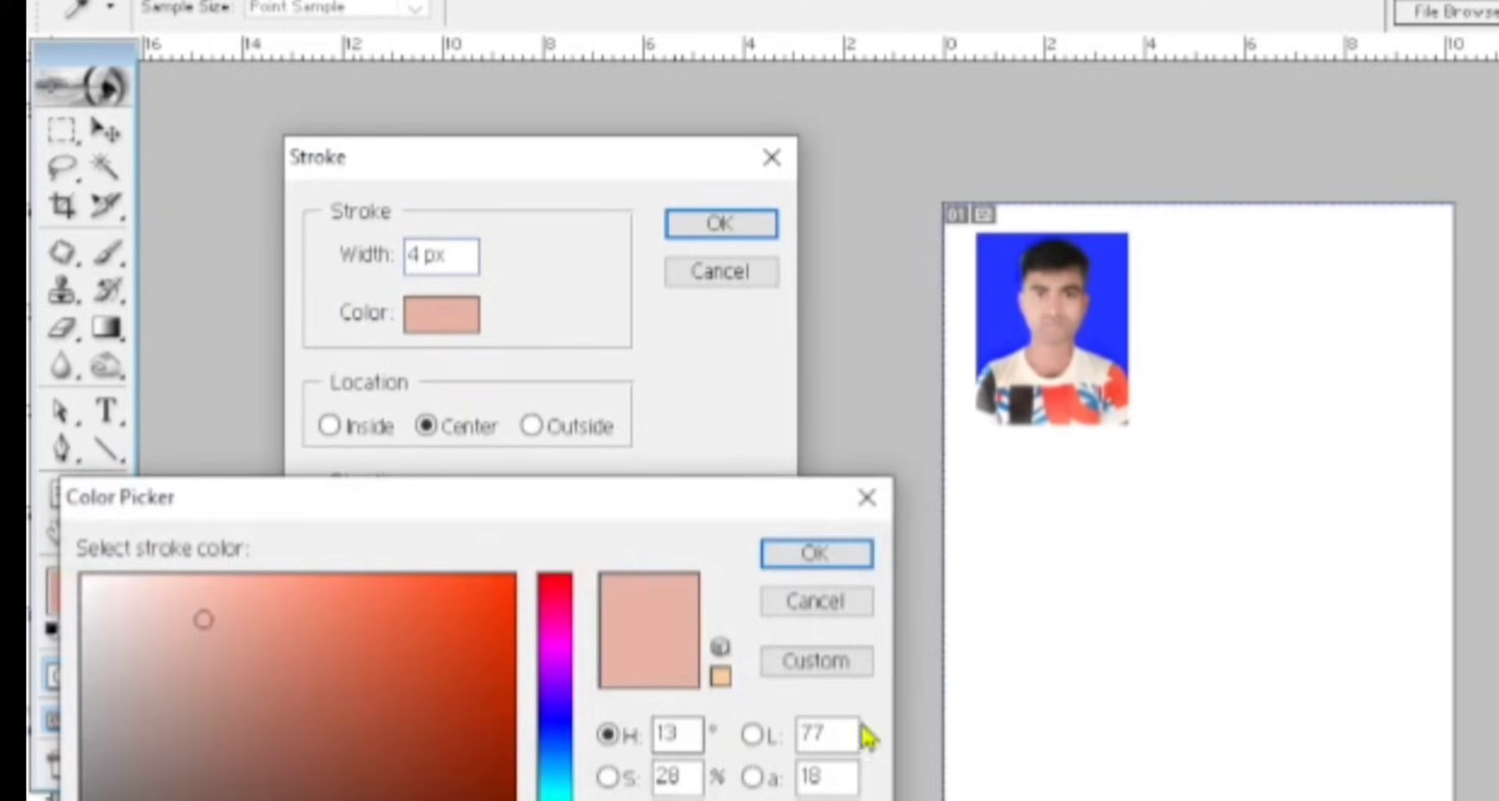
pyautogui.click(75, 700)
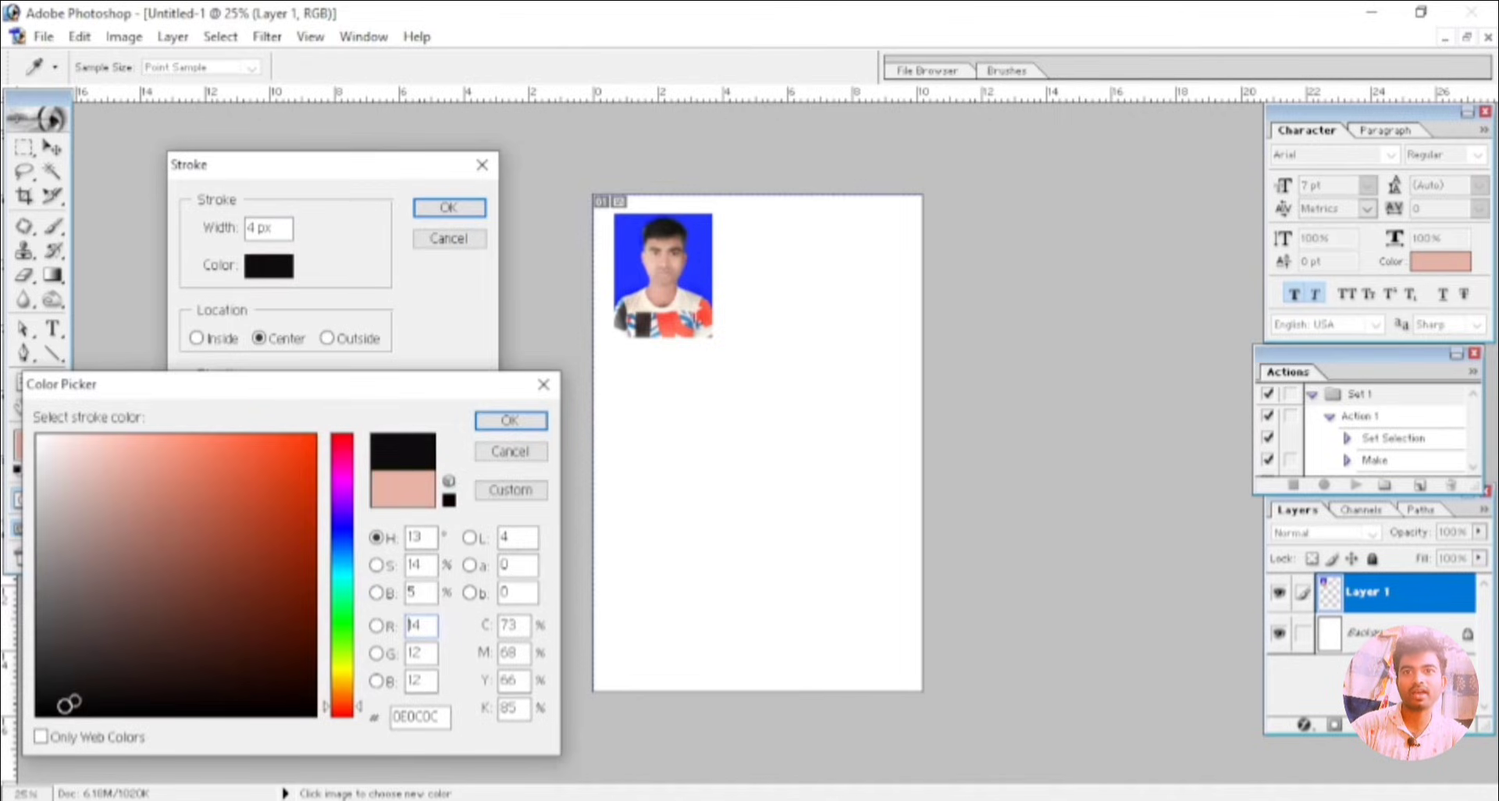
pyautogui.click(65, 705)
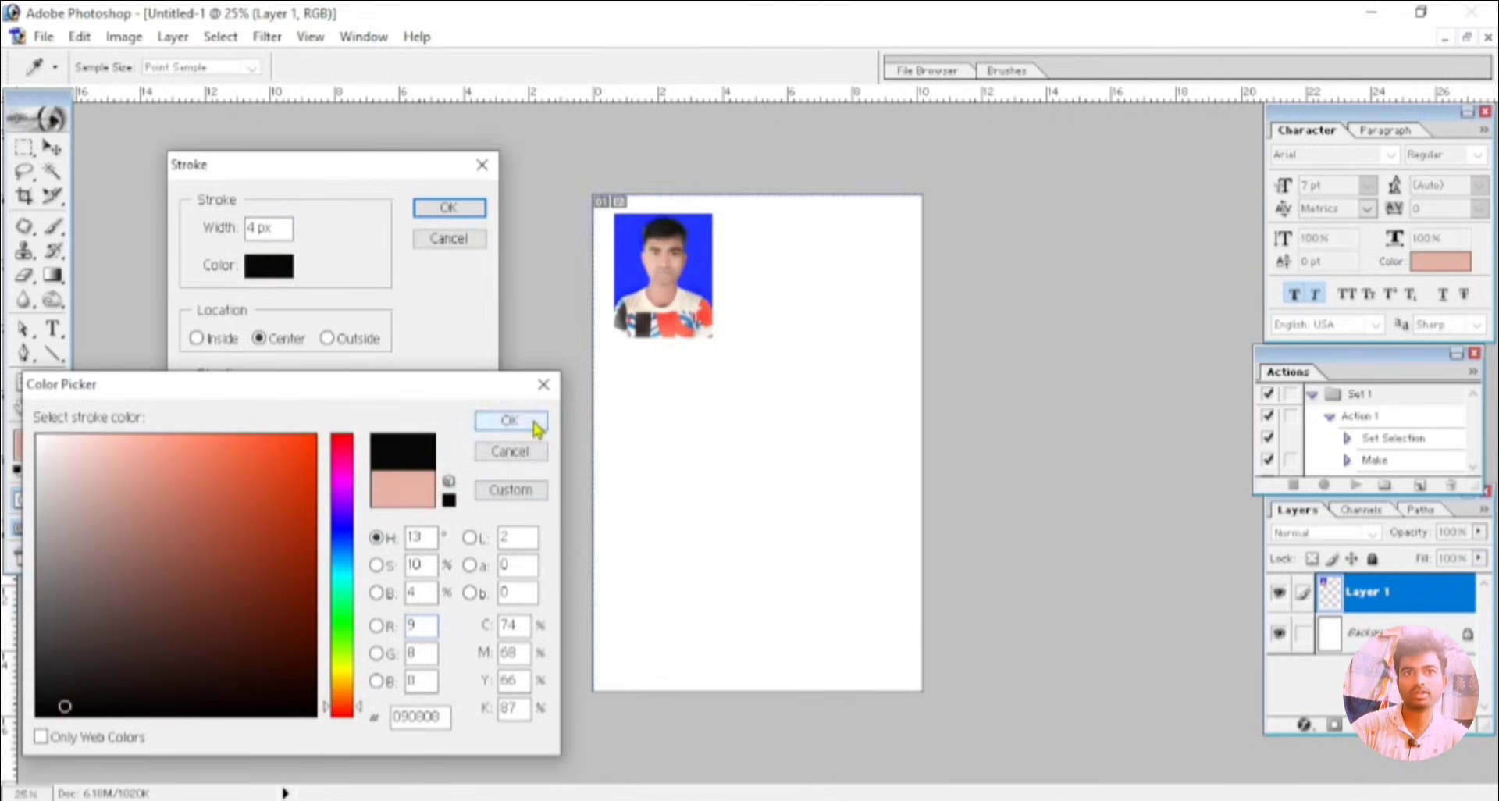
pyautogui.click(509, 421)
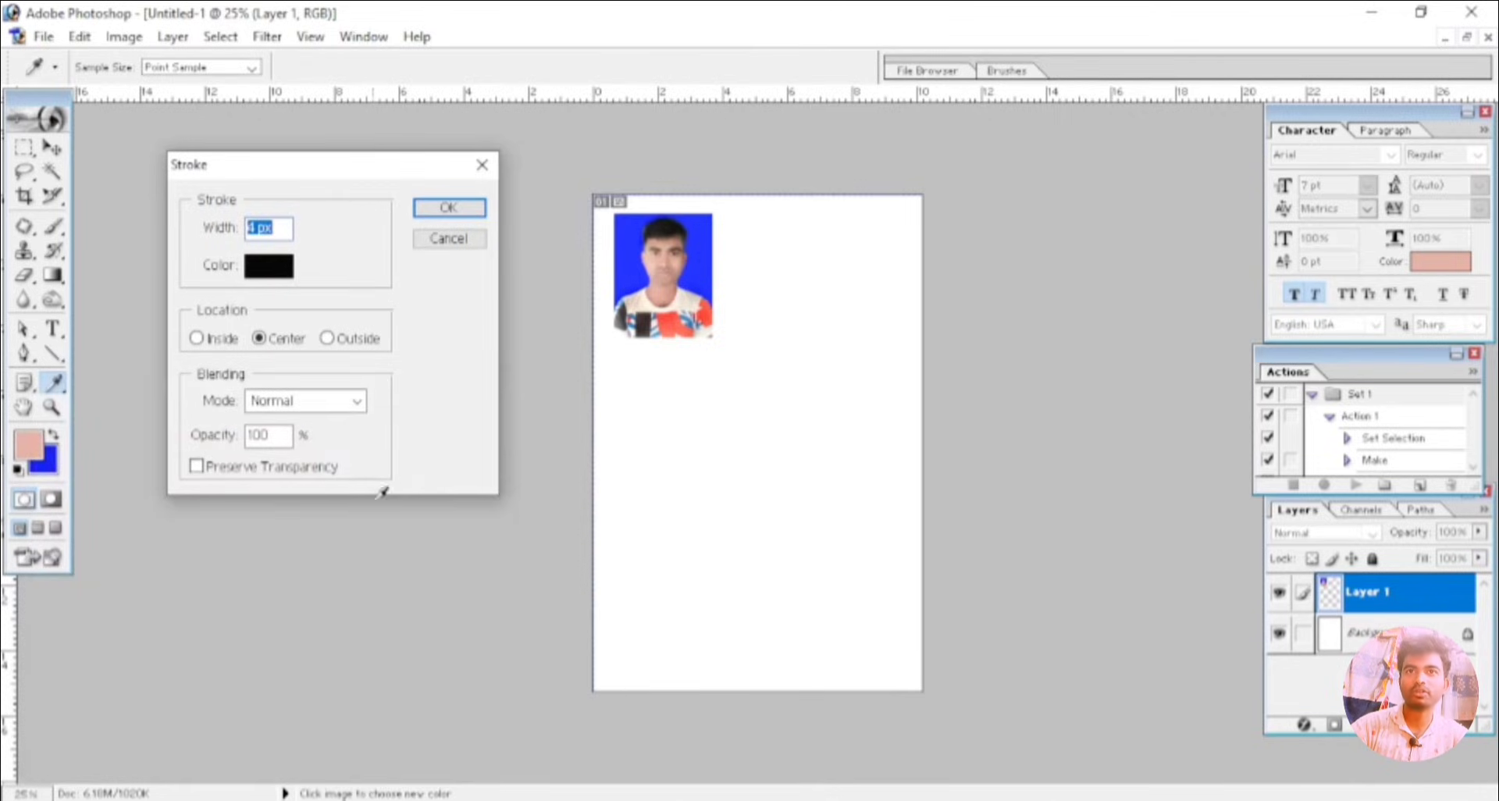
# - Set the stroke width to 4 px and apply it centered on the photo's edge in Normal mode at 100% opacity
pyautogui.write('4')
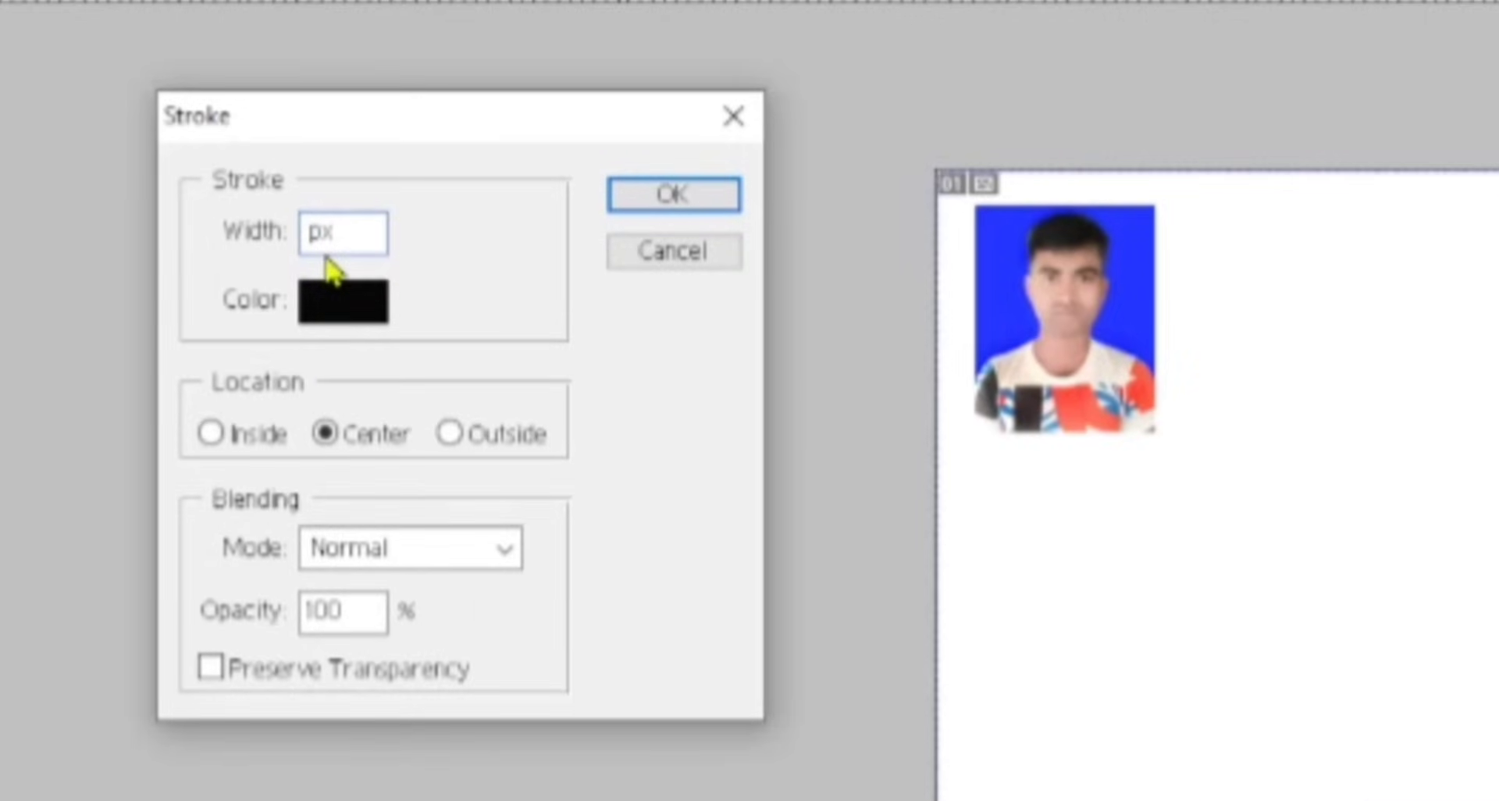
pyautogui.write('4')
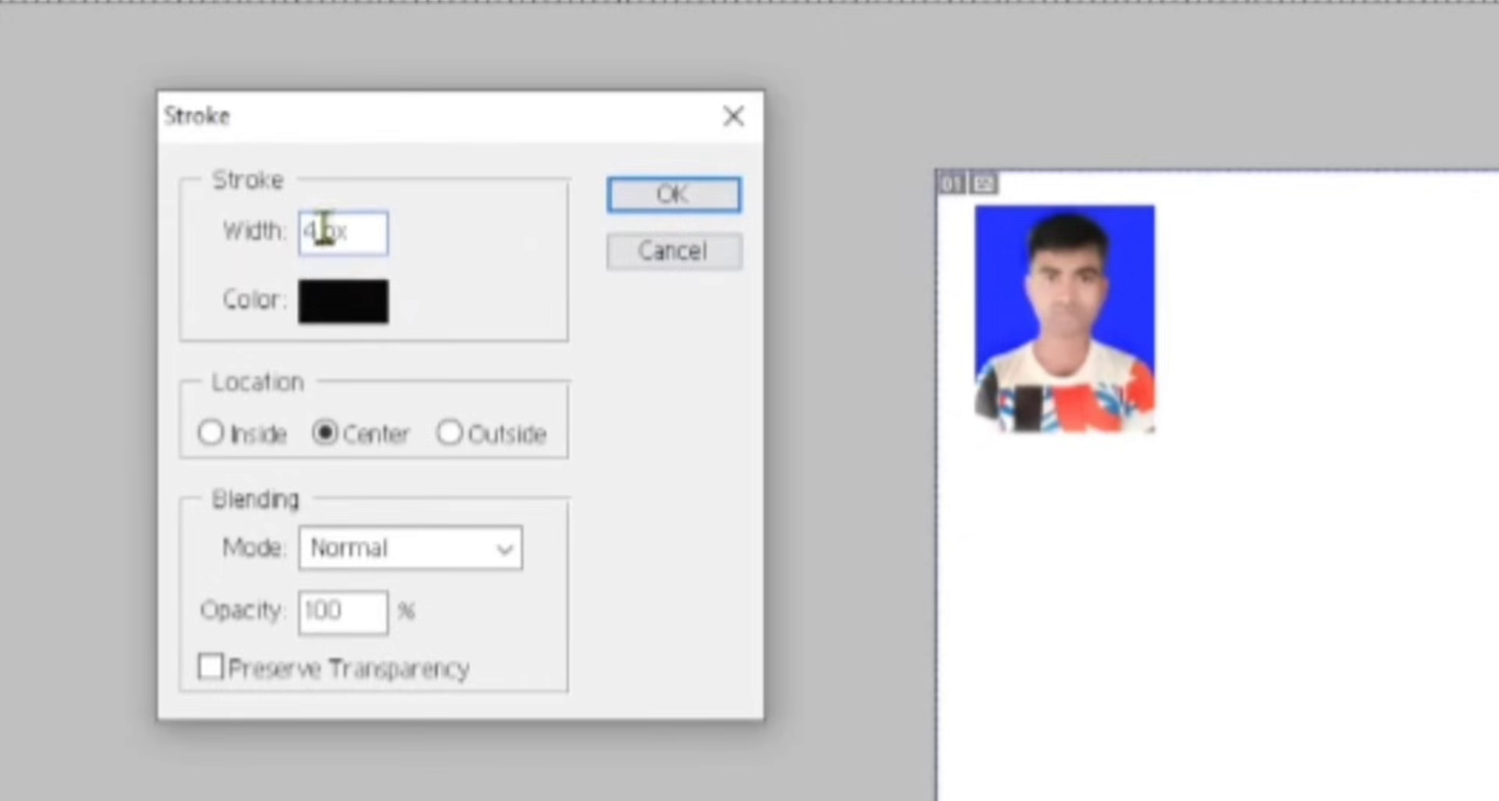
pyautogui.click(676, 195)
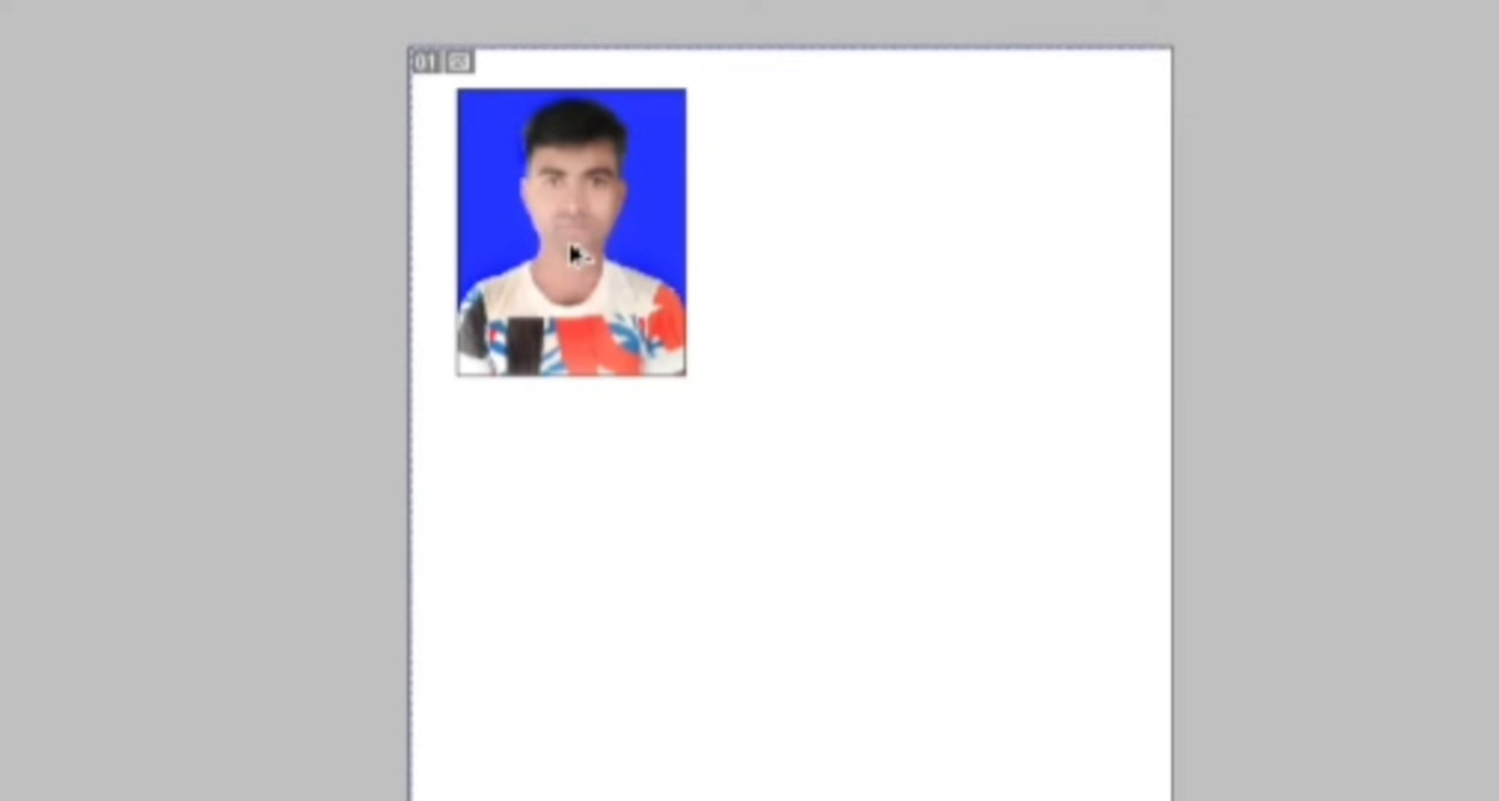
# - Duplicate the bordered photo twice to form a row of three across the top of the sheet
pyautogui.moveTo(584, 248); pyautogui.dragTo(819, 241)
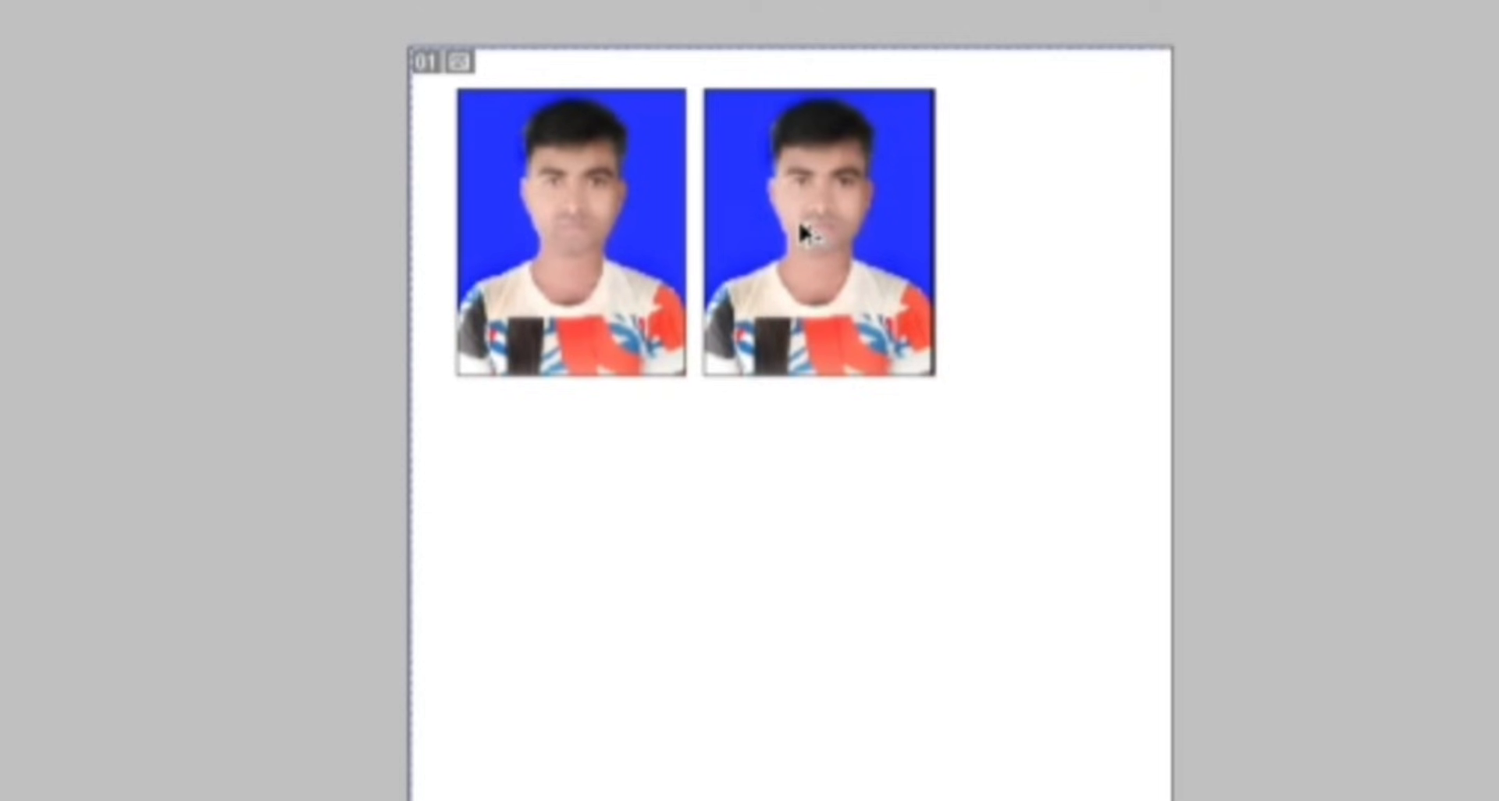
pyautogui.moveTo(827, 240); pyautogui.dragTo(1047, 284)
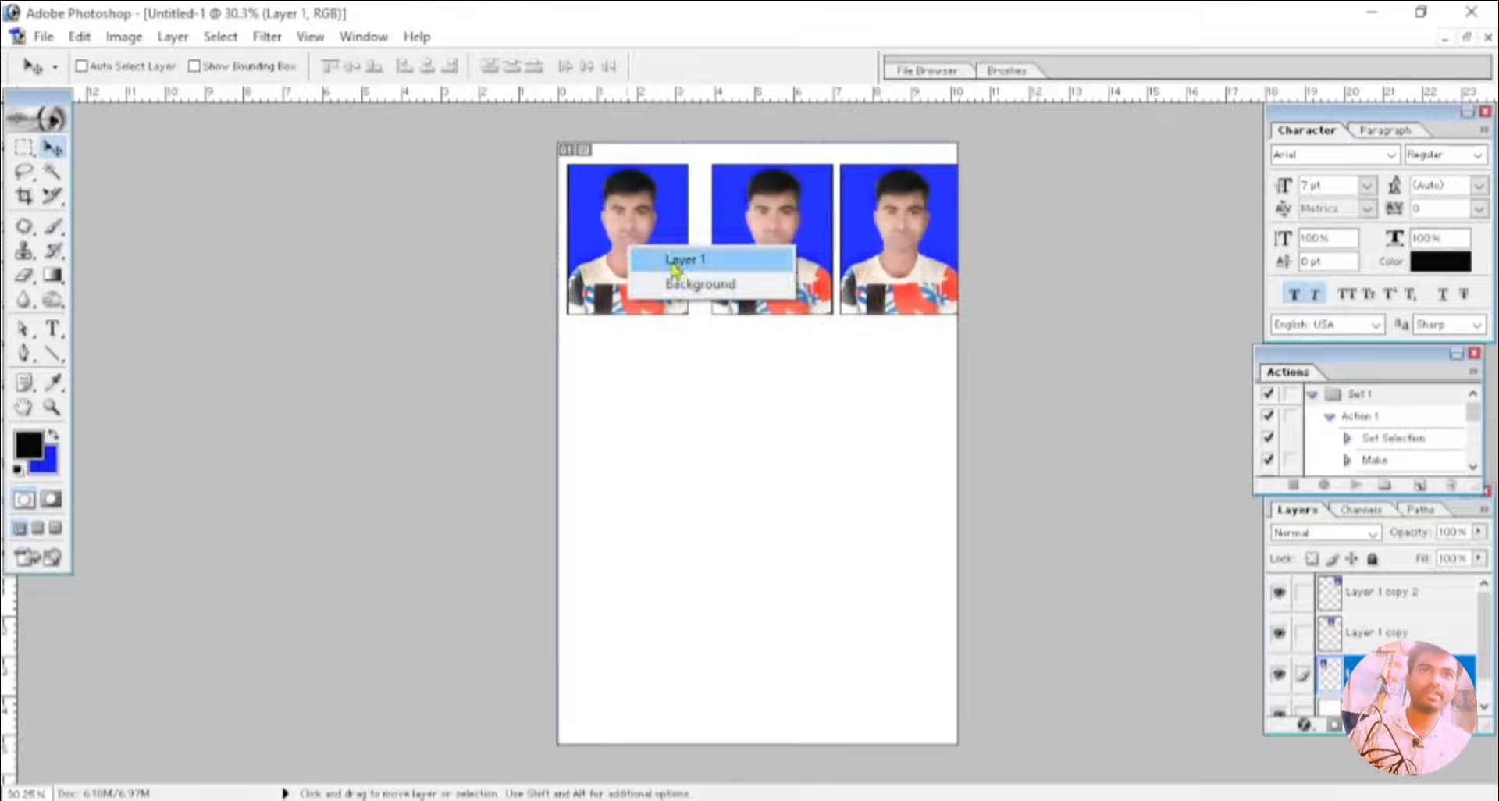
pyautogui.click(669, 261)
# - Move the middle and third photos left so that the whole row fits within the sheet
pyautogui.rightClick(754, 267)
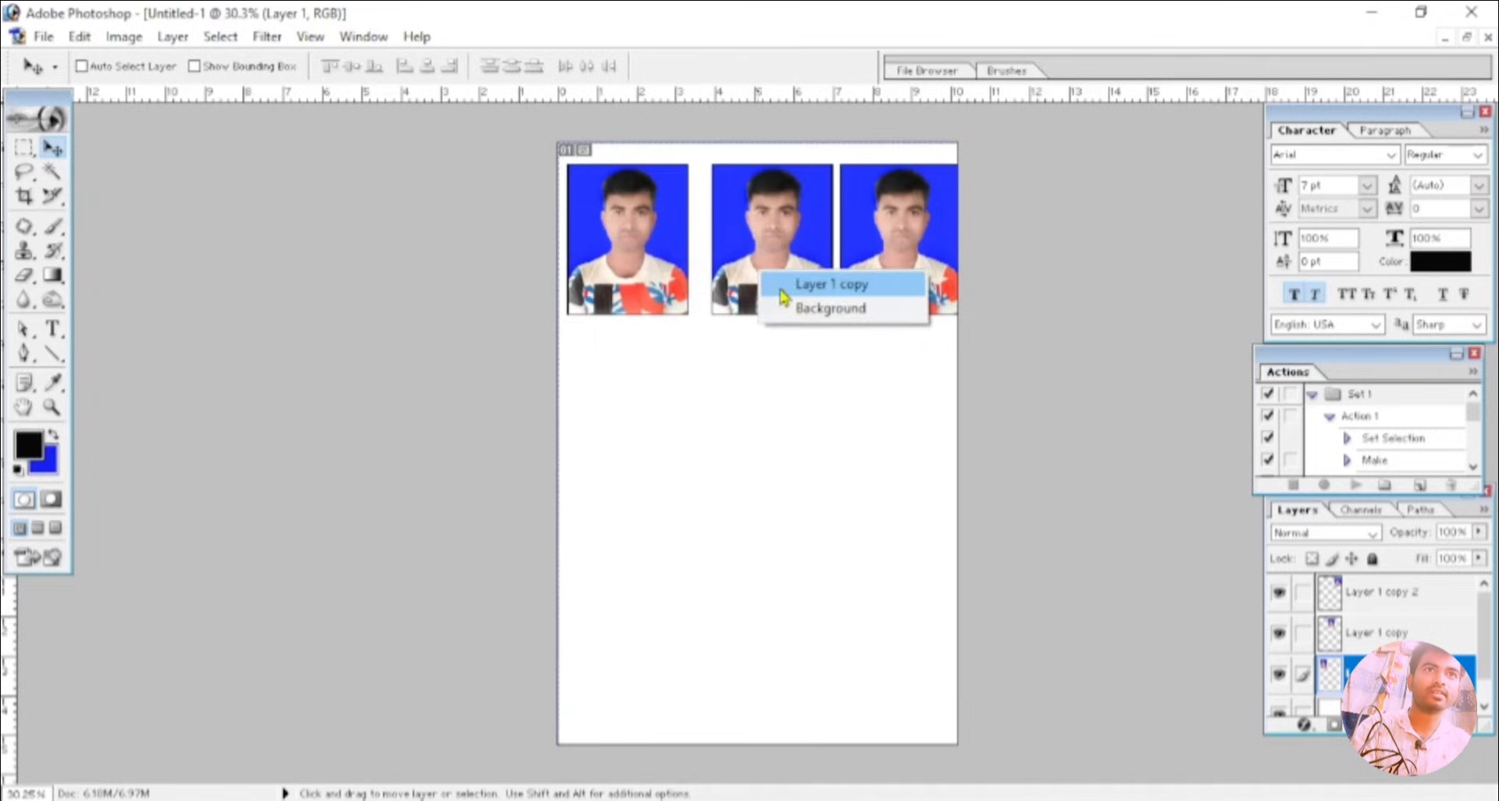
pyautogui.click(784, 281)
pyautogui.moveTo(780, 296); pyautogui.dragTo(774, 306)
pyautogui.rightClick(856, 266)
pyautogui.click(874, 263)
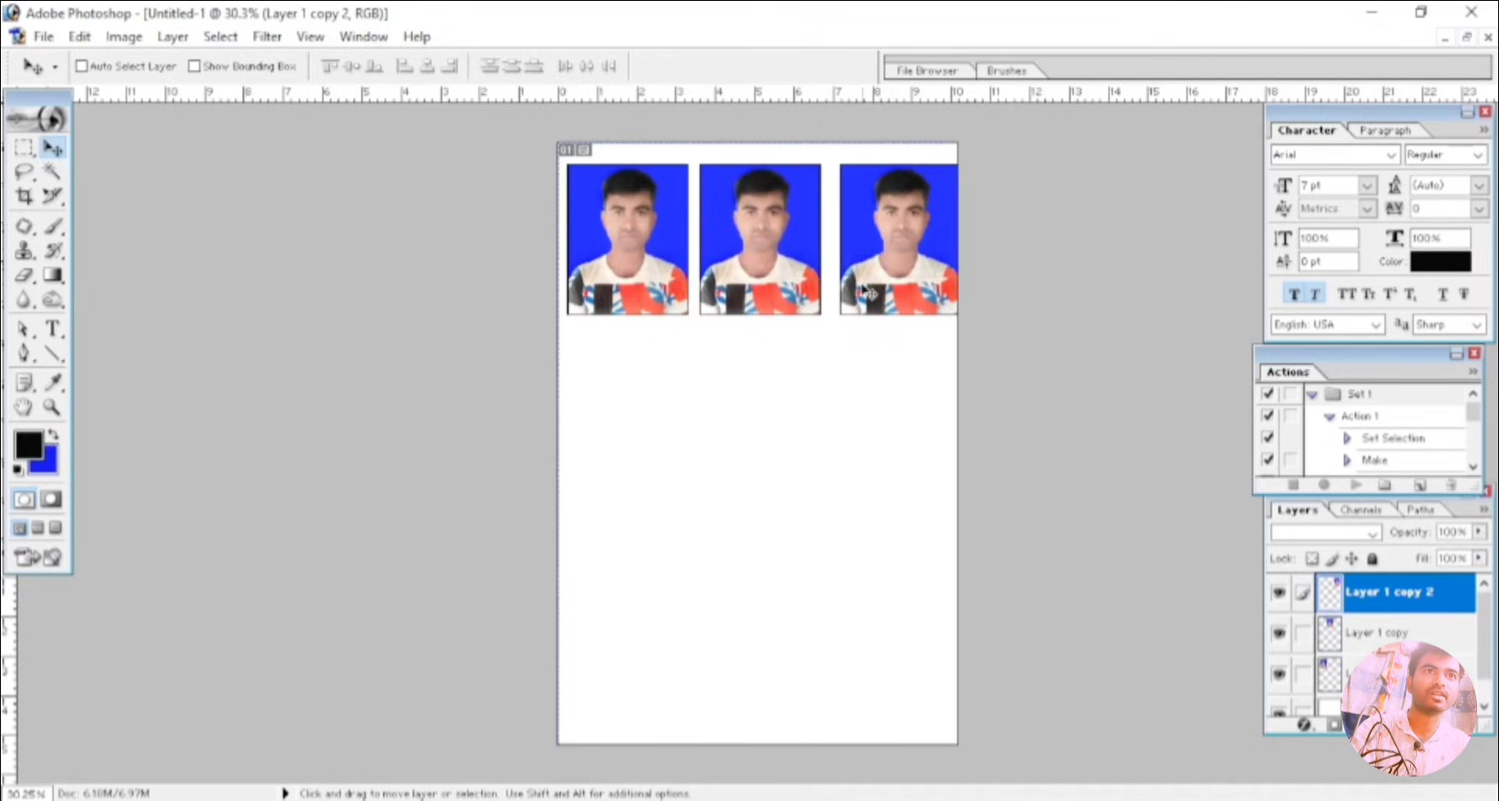
pyautogui.moveTo(865, 289); pyautogui.dragTo(860, 295)
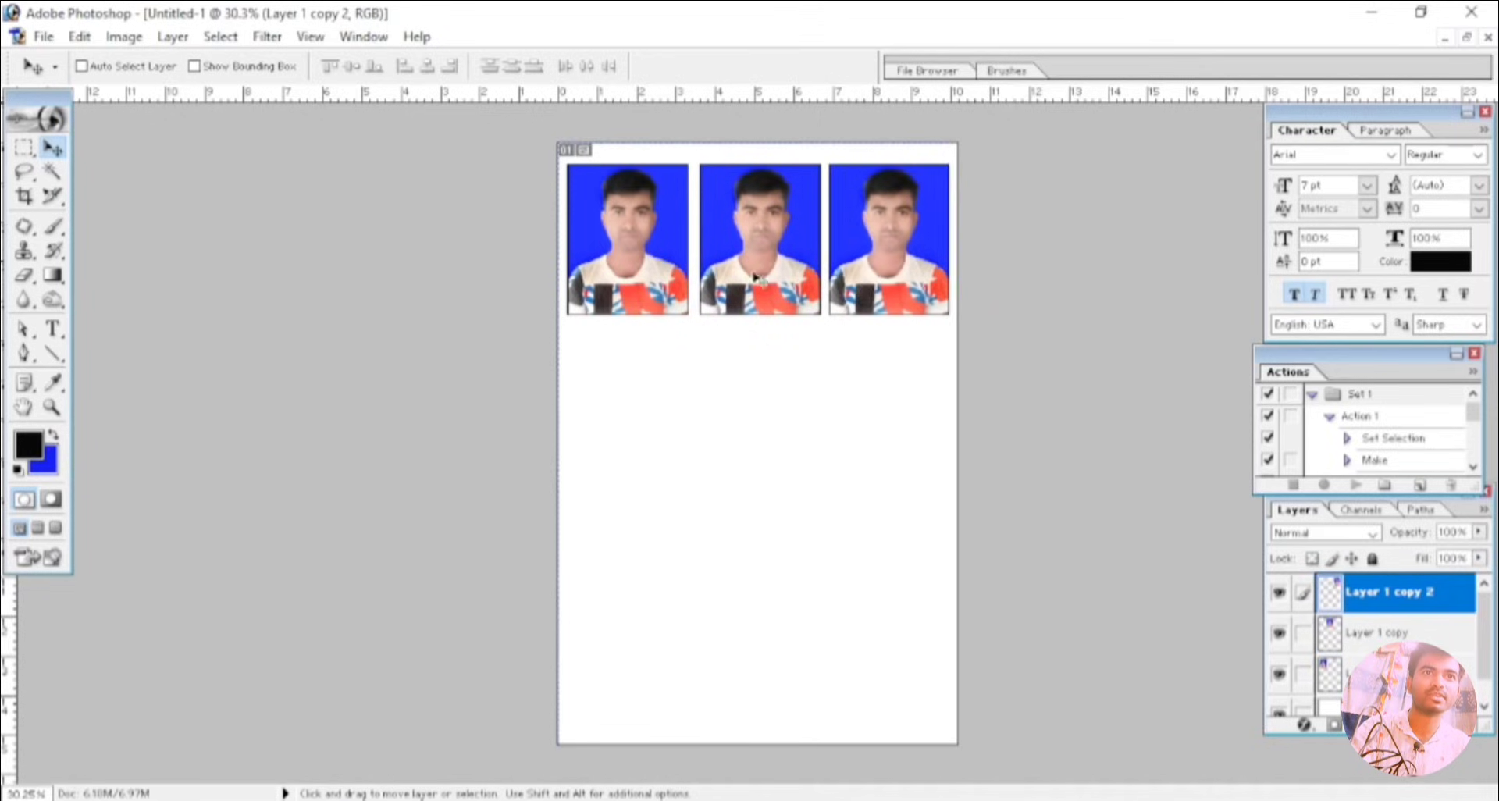
# - Nudge the first and middle photos slightly to the left, bringing the middle one closer to the first
pyautogui.rightClick(742, 261)
pyautogui.click(773, 274)
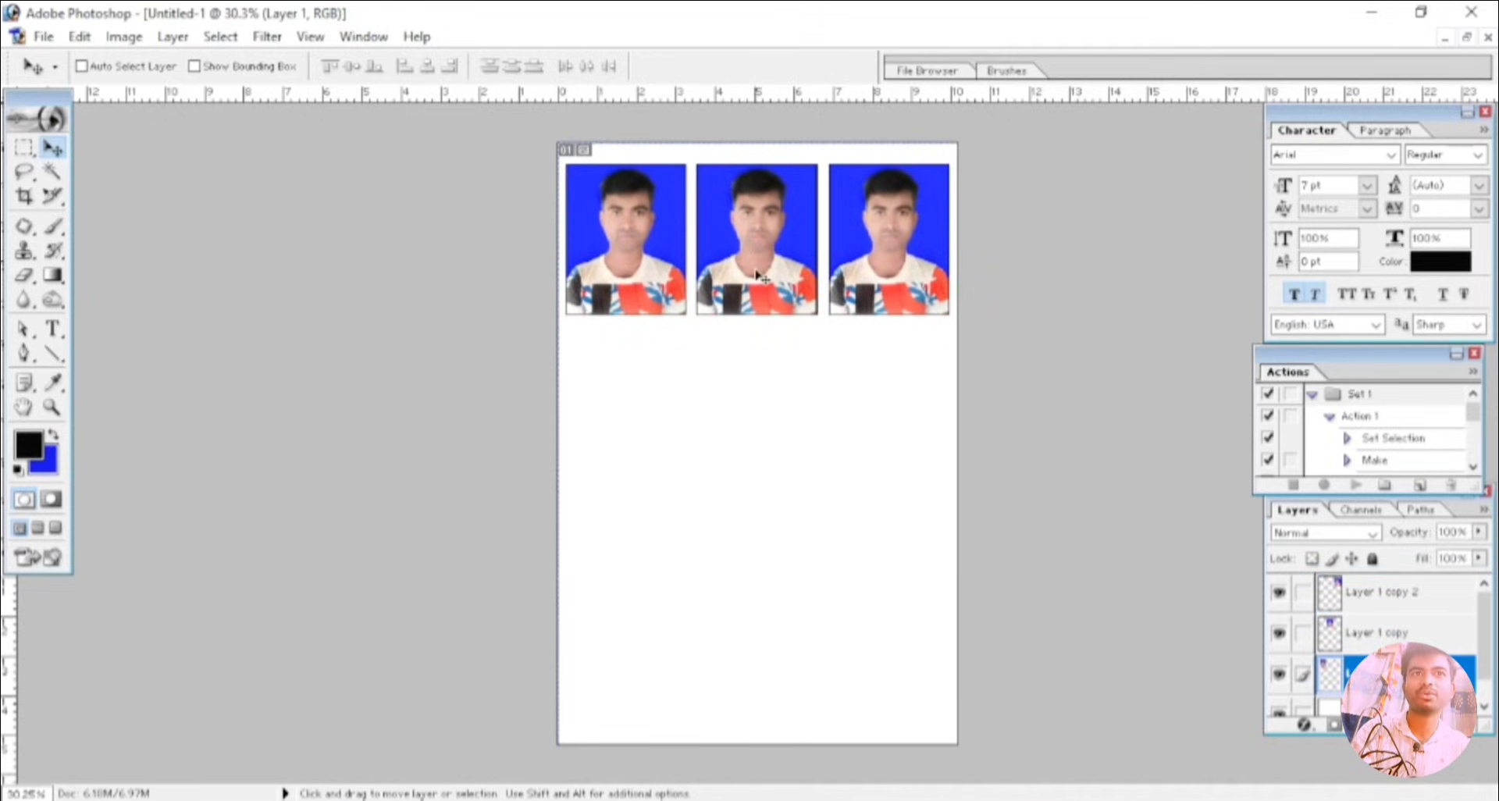
pyautogui.rightClick(740, 231)
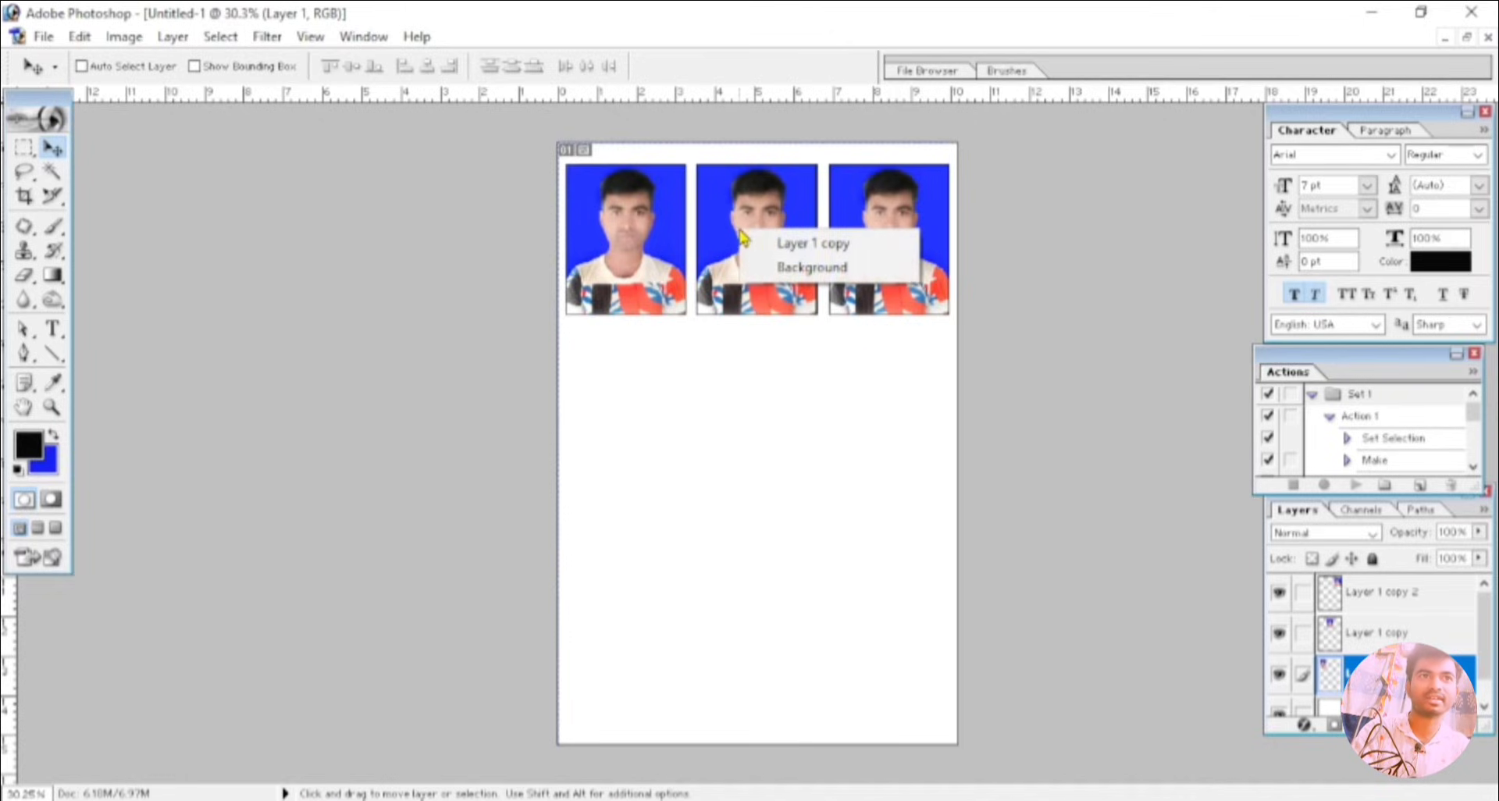
pyautogui.click(808, 250)
pyautogui.hotkey('shift', 'Left')
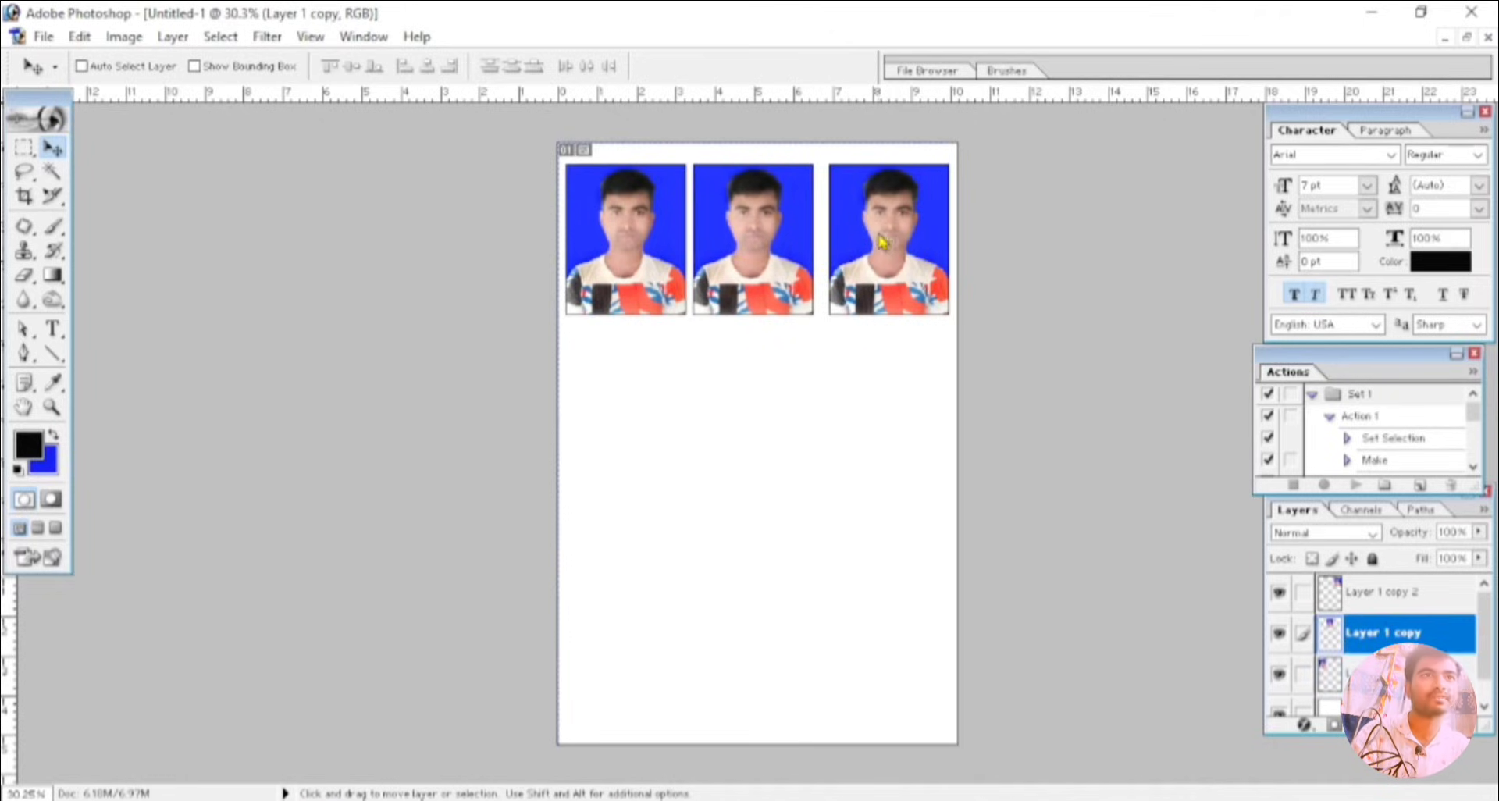
# - Nudge the third photo left to narrow its gap to the middle photo
pyautogui.rightClick(883, 241)
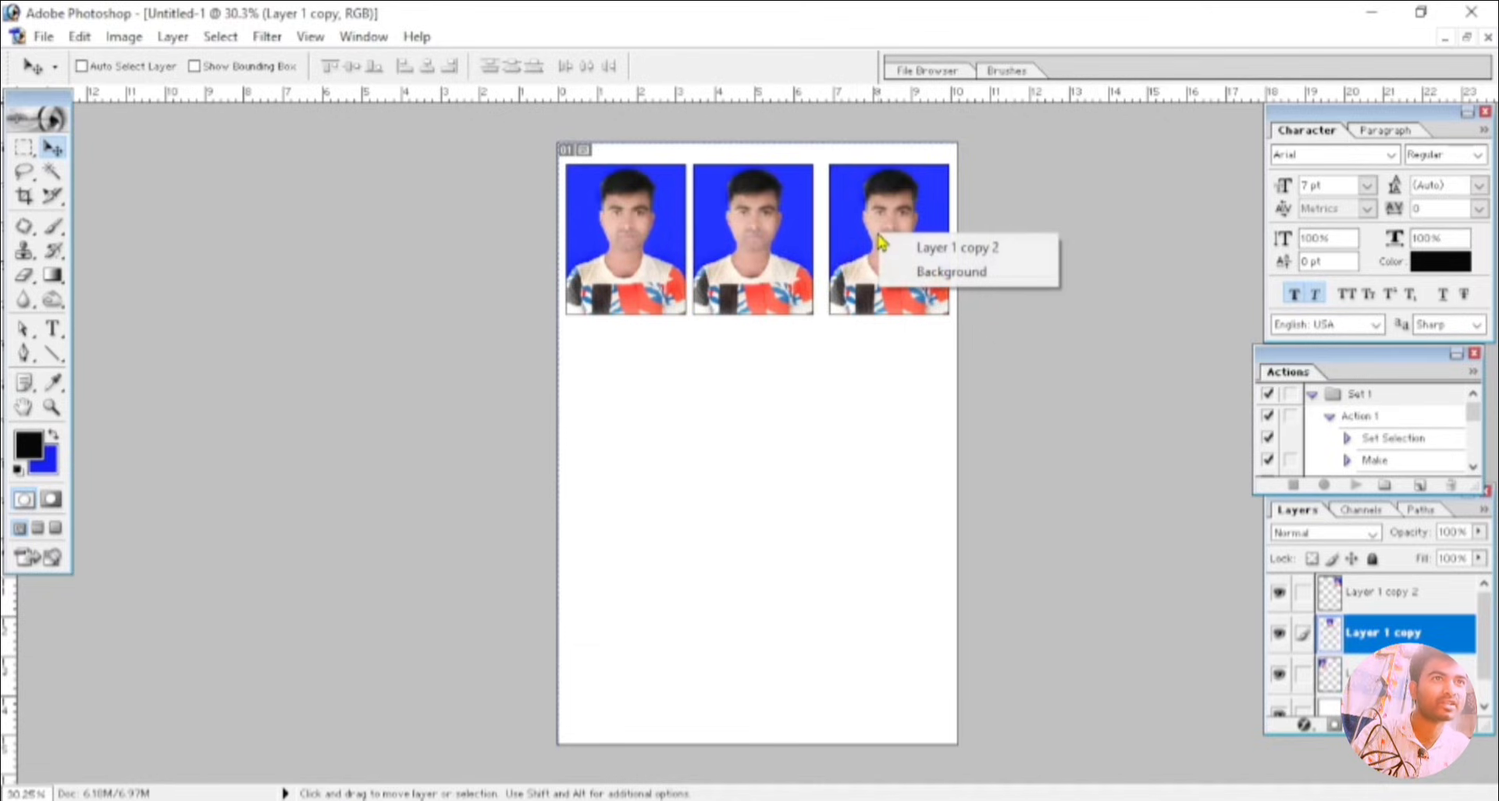
pyautogui.click(919, 247)
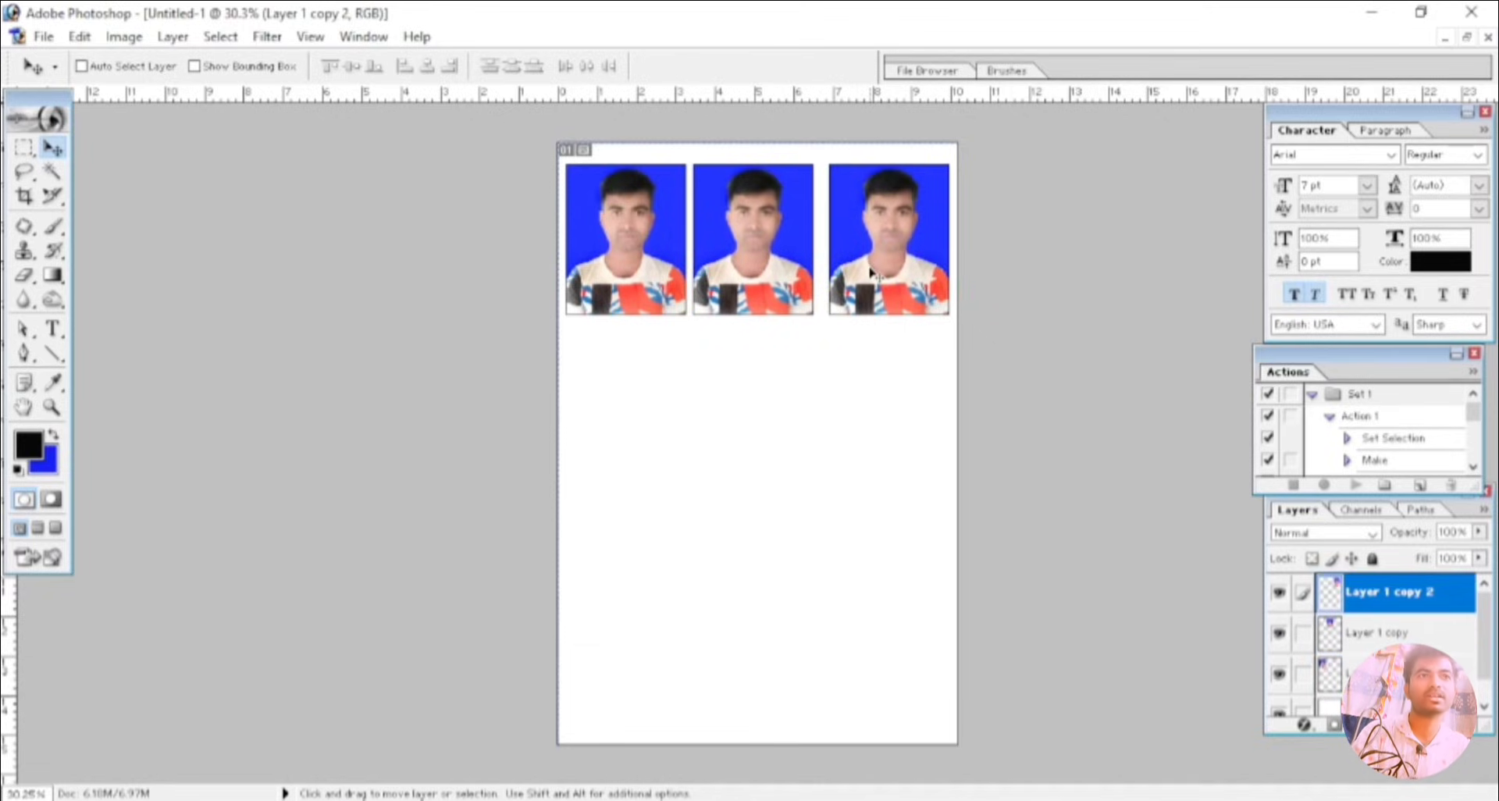
pyautogui.press('Left')
pyautogui.press('Left')
pyautogui.press('Left')
pyautogui.press('Left')
pyautogui.press('Left')
pyautogui.press('Left')
pyautogui.press('Left')
pyautogui.press('Left')
pyautogui.press('Left')
pyautogui.press('Left')
pyautogui.press('Left')
pyautogui.press('Left')
pyautogui.press('Left')
pyautogui.press('Left')
pyautogui.press('Left')
pyautogui.press('Left')
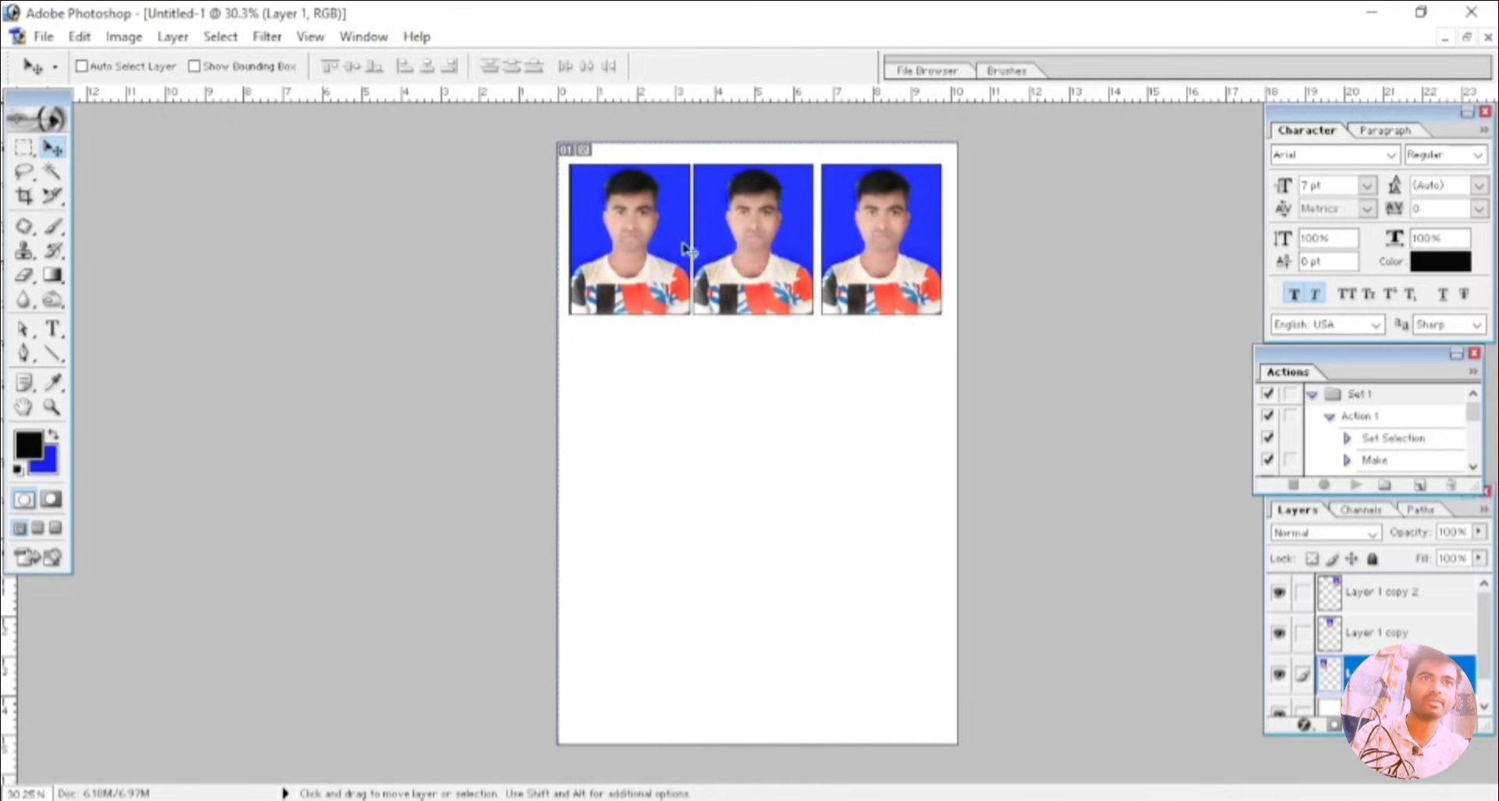
# - Nudge the middle photo and the third photo slightly right to even out the gaps in the row
pyautogui.rightClick(751, 246)
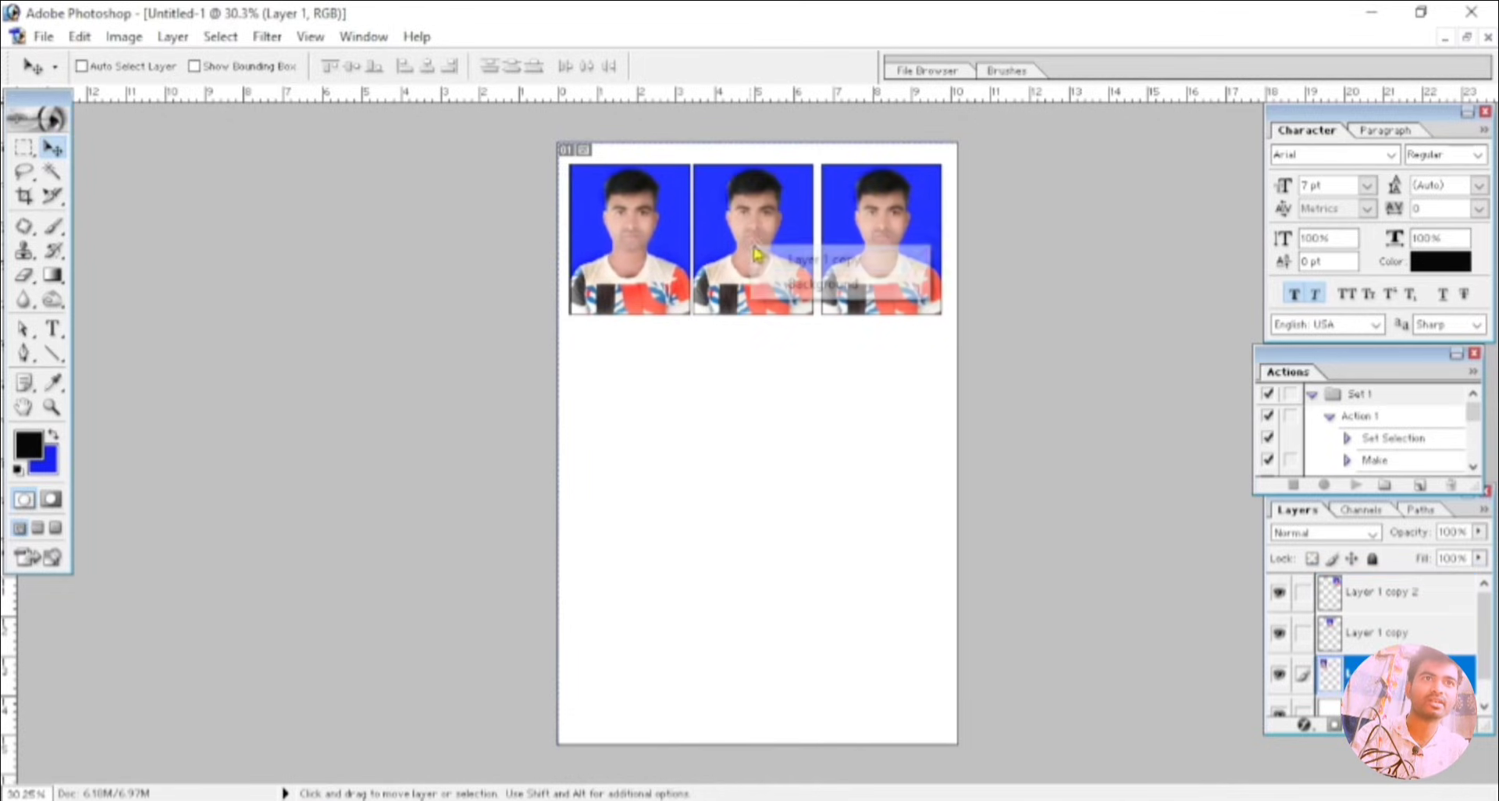
pyautogui.click(766, 262)
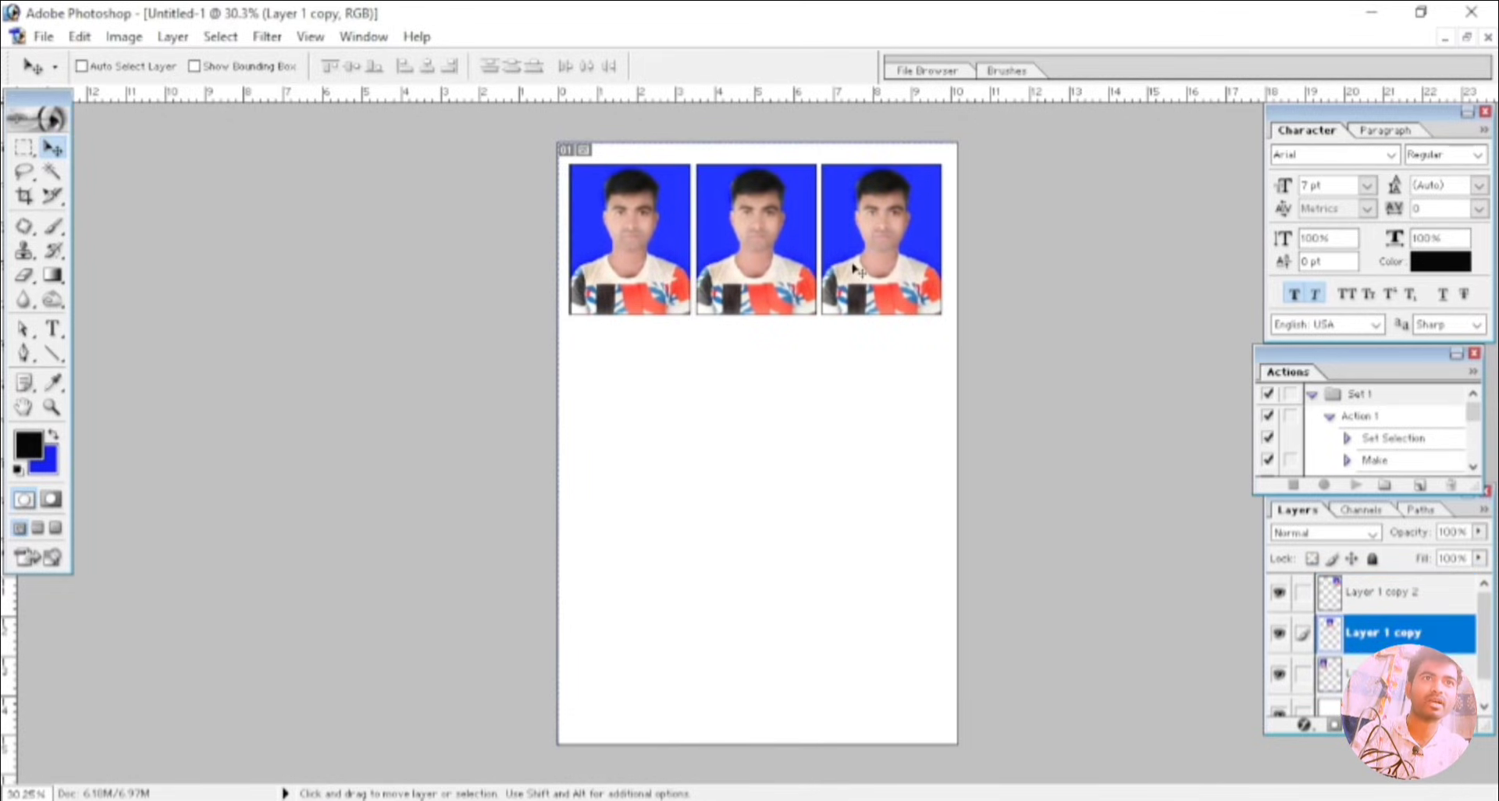
pyautogui.rightClick(869, 268)
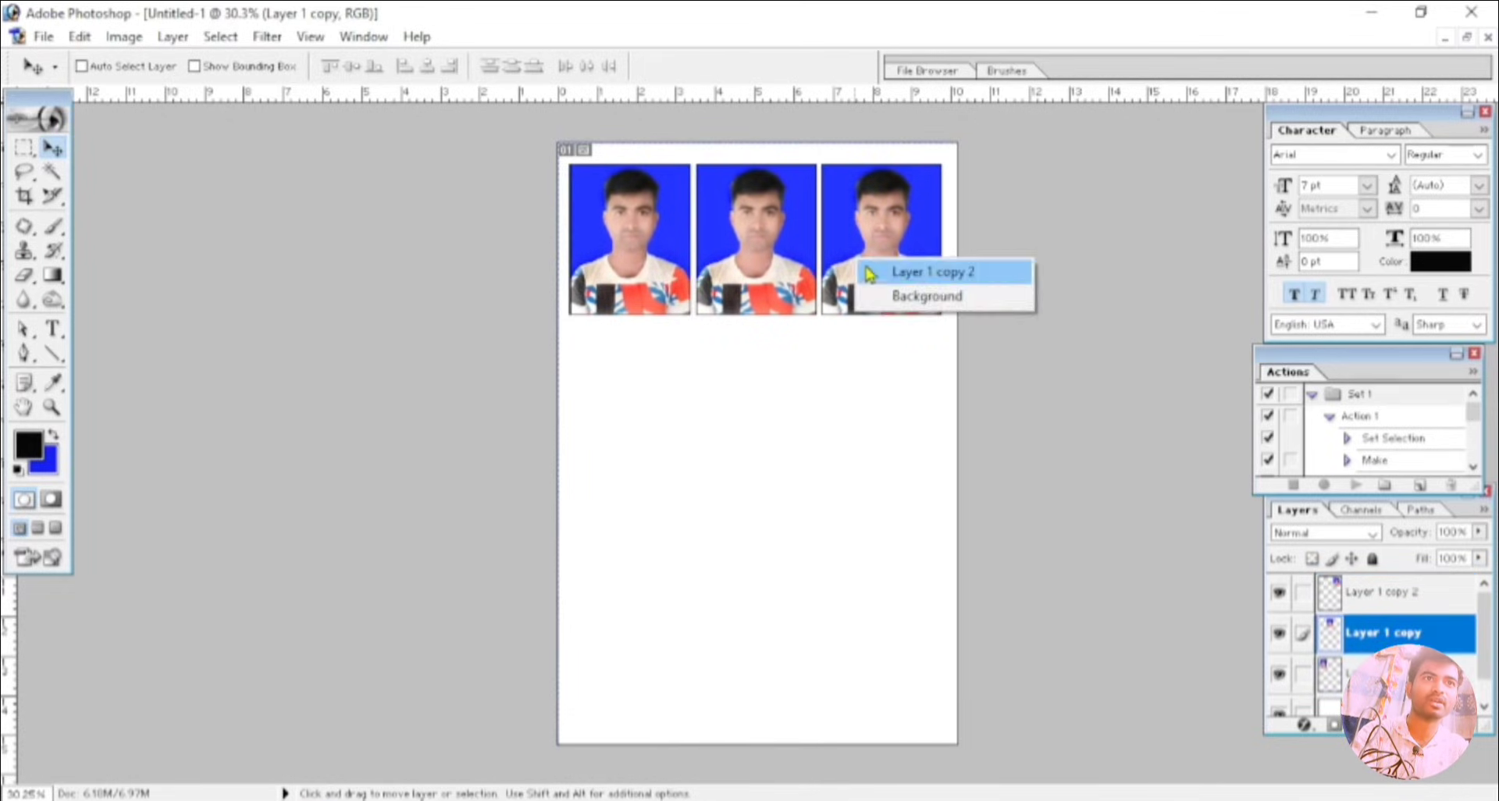
pyautogui.click(872, 273)
pyautogui.press('Right')
pyautogui.press('Right')
pyautogui.press('Right')
pyautogui.press('Right')
pyautogui.press('Right')
pyautogui.press('Right')
pyautogui.press('Right')
pyautogui.press('Right')
pyautogui.press('Right')
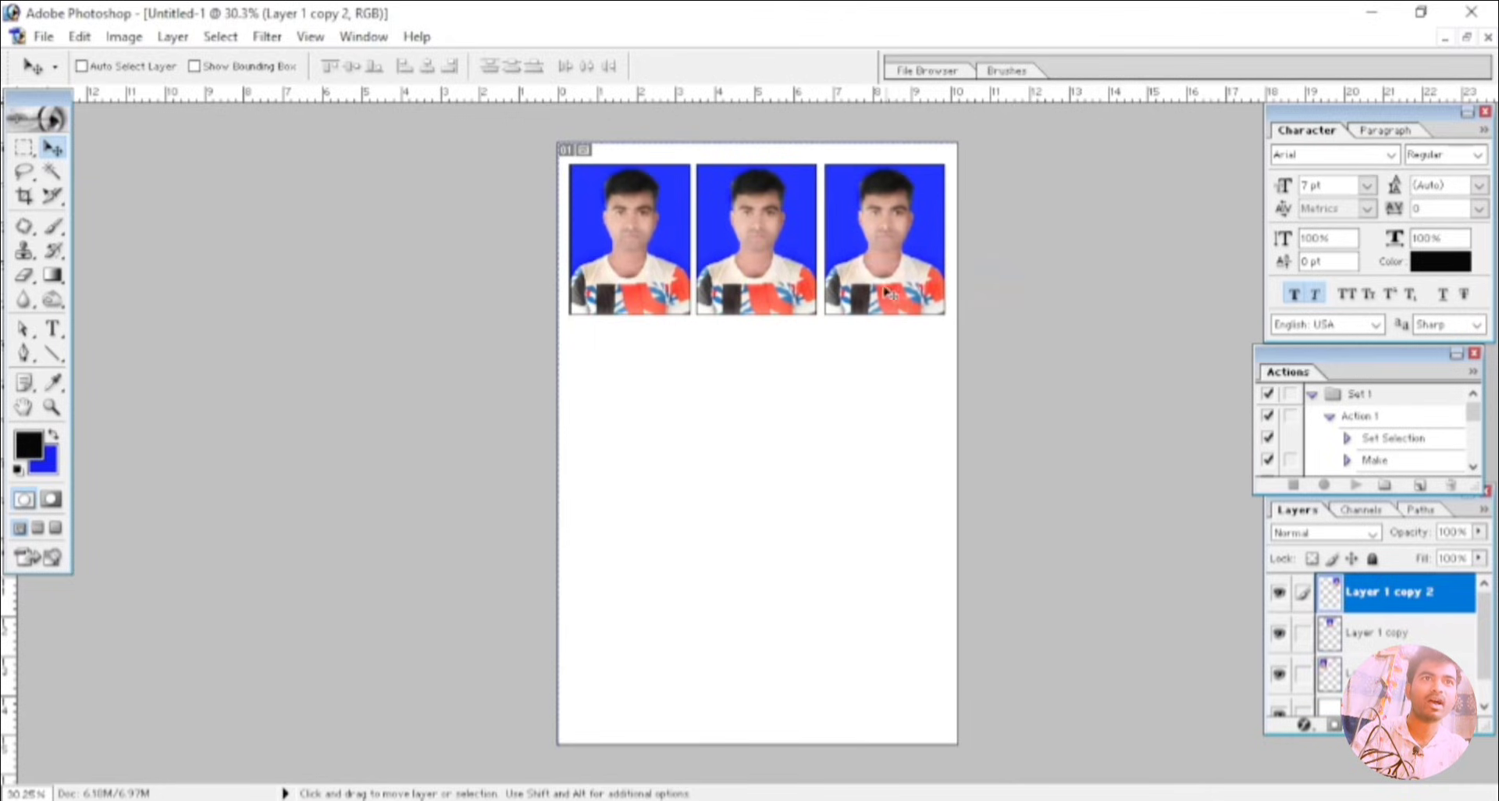
# - Fine-tune the middle photo's horizontal position so that it sits evenly between its two neighbors
pyautogui.rightClick(776, 250)
pyautogui.click(800, 261)
pyautogui.press('Right')
pyautogui.press('Right')
pyautogui.press('Right')
pyautogui.press('Right')
pyautogui.press('Right')
pyautogui.press('Right')
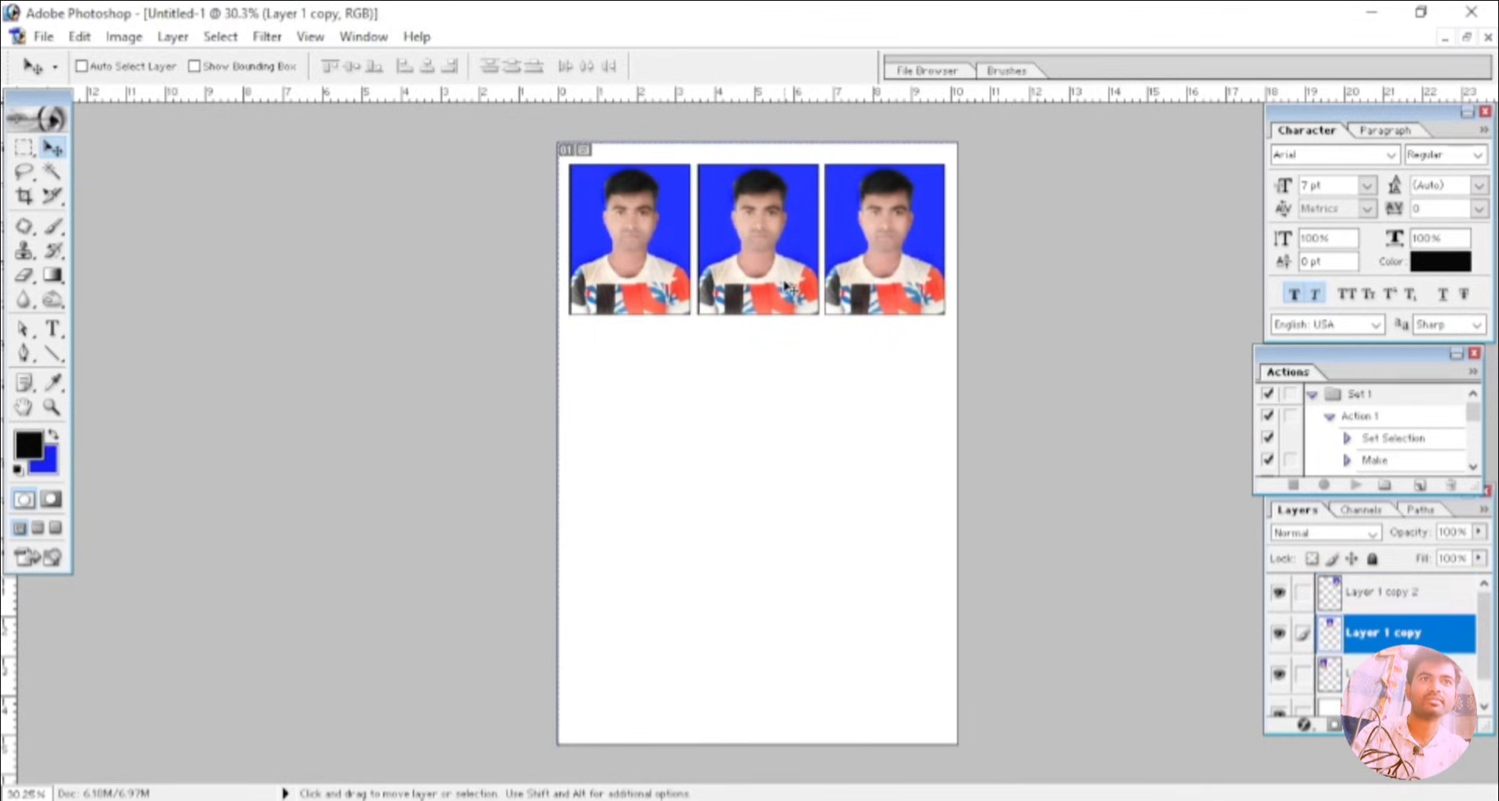
pyautogui.press('Left')
pyautogui.press('Left')
pyautogui.press('Left')
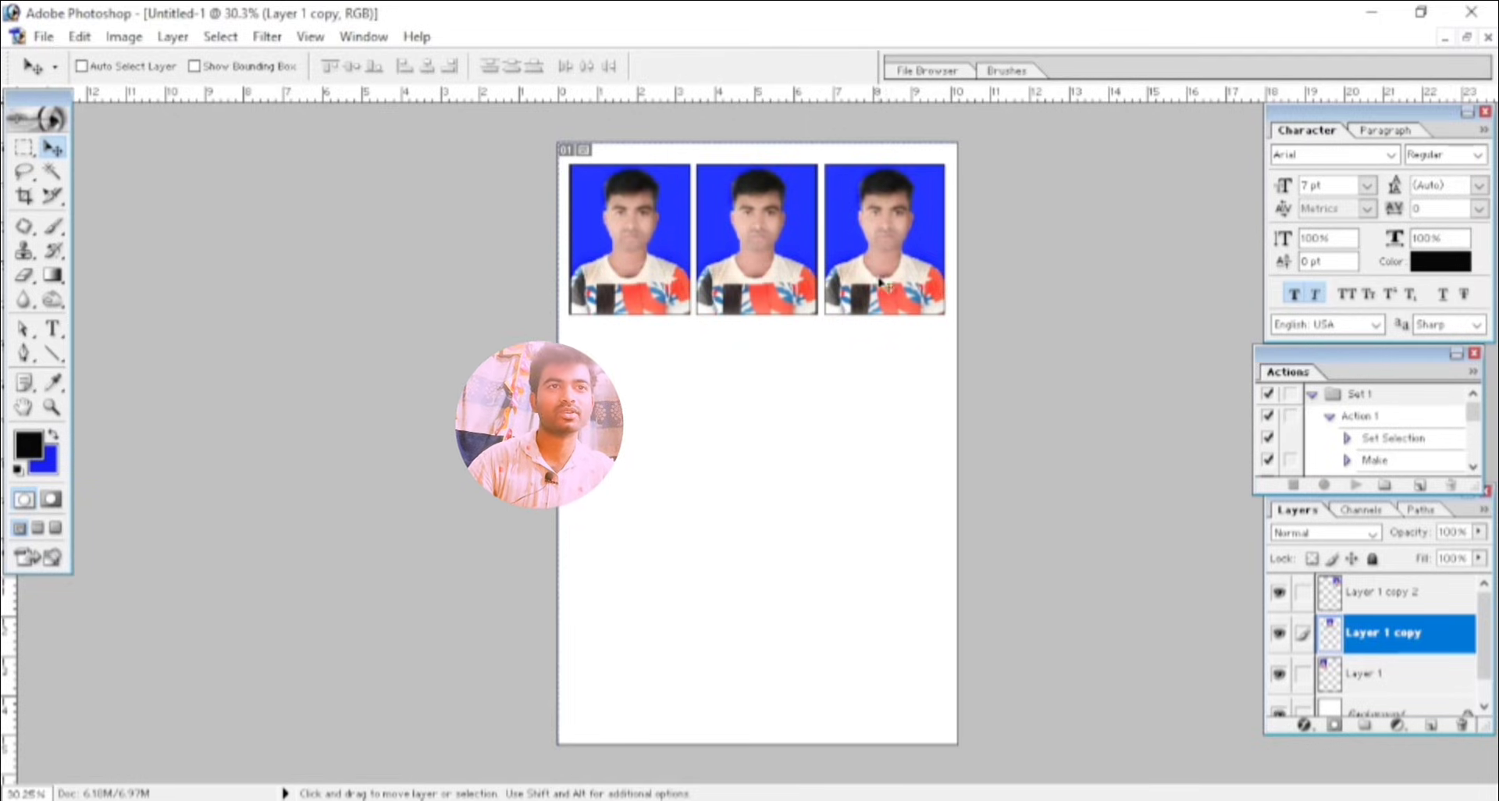
# - Merge the third photo's layer, Layer 1 copy 2, down into the middle photo's layer, Layer 1 copy
pyautogui.rightClick(883, 251)
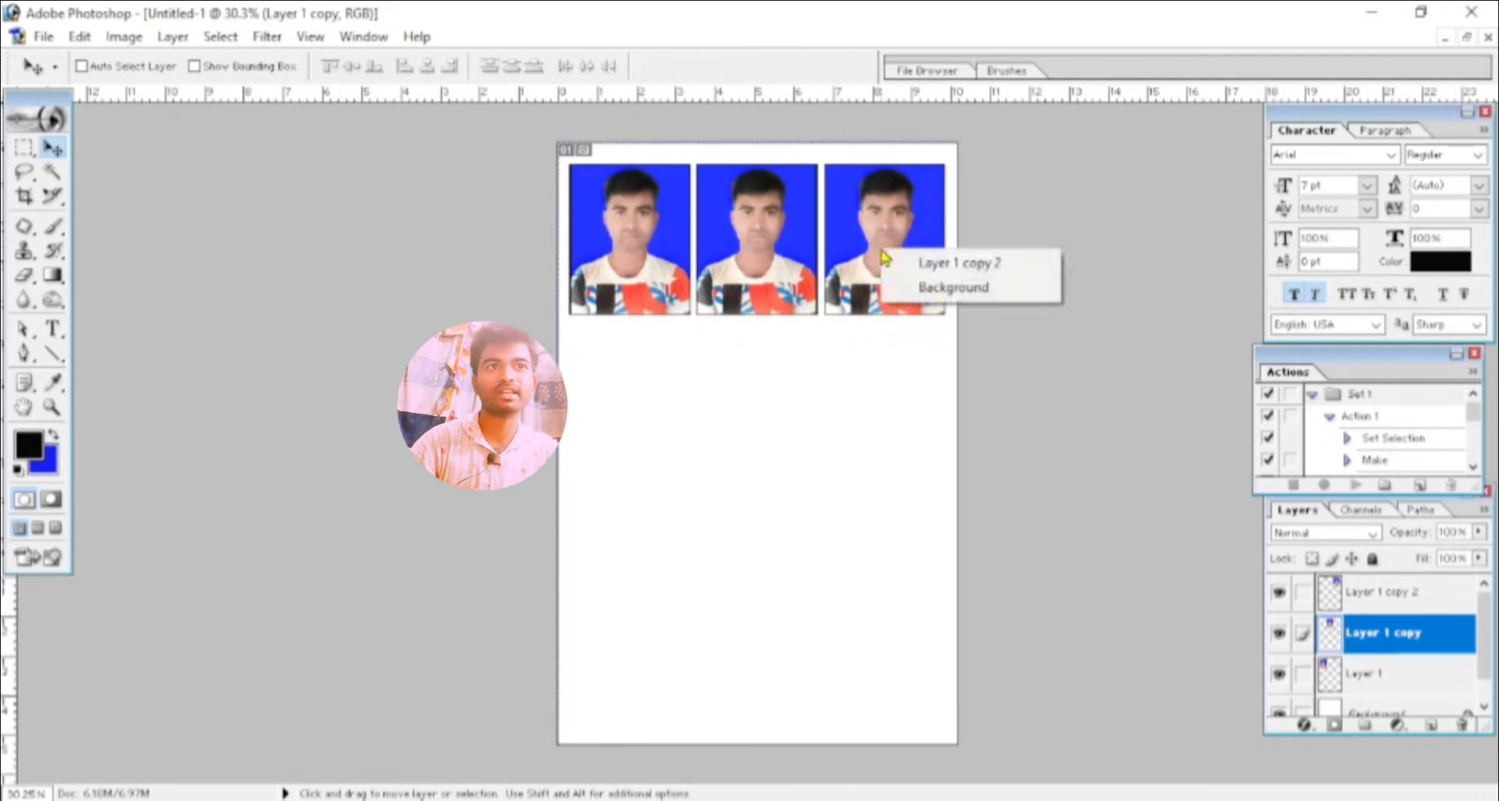
pyautogui.click(943, 268)
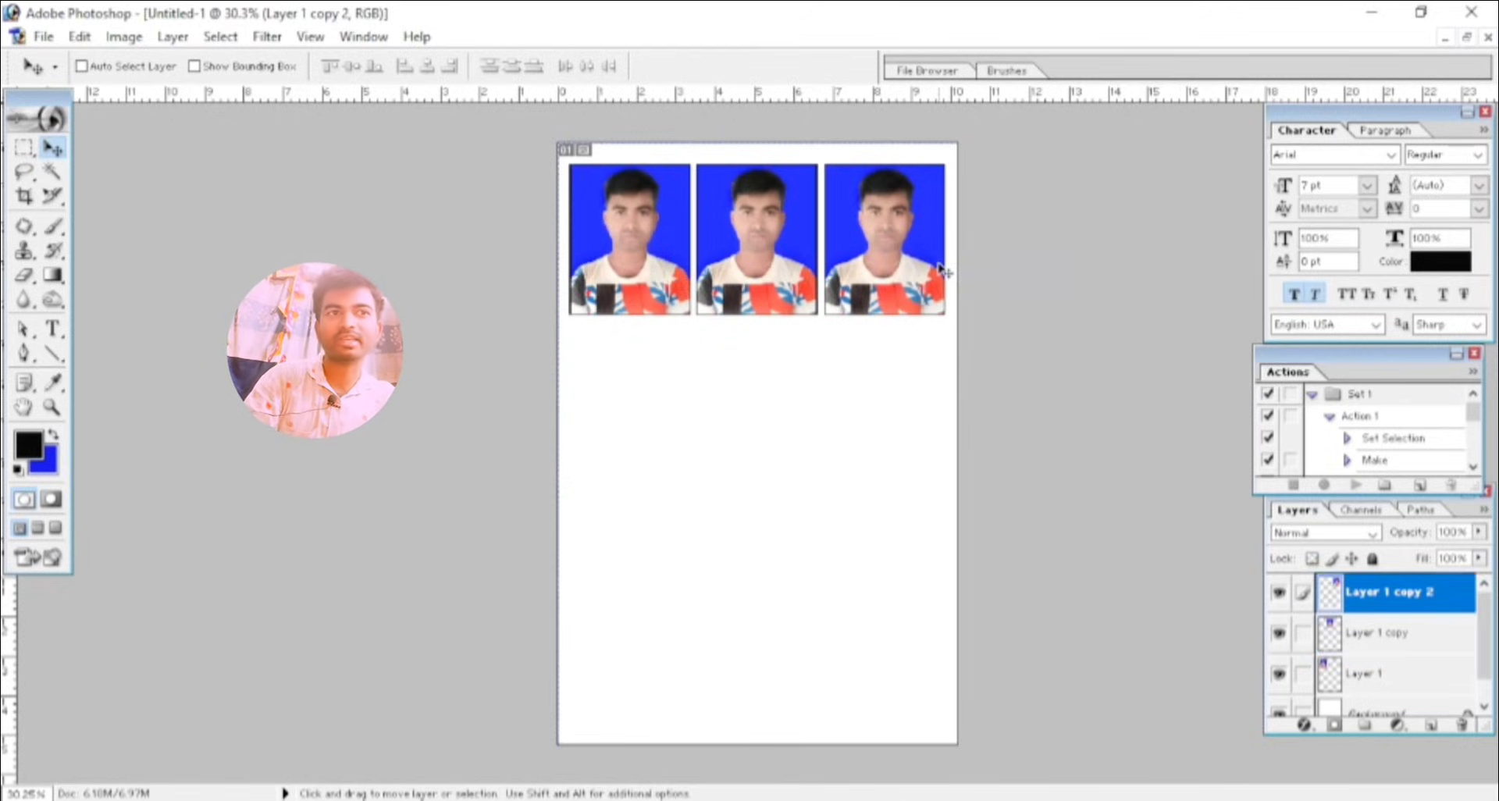
pyautogui.hotkey('ctrl', 'e')
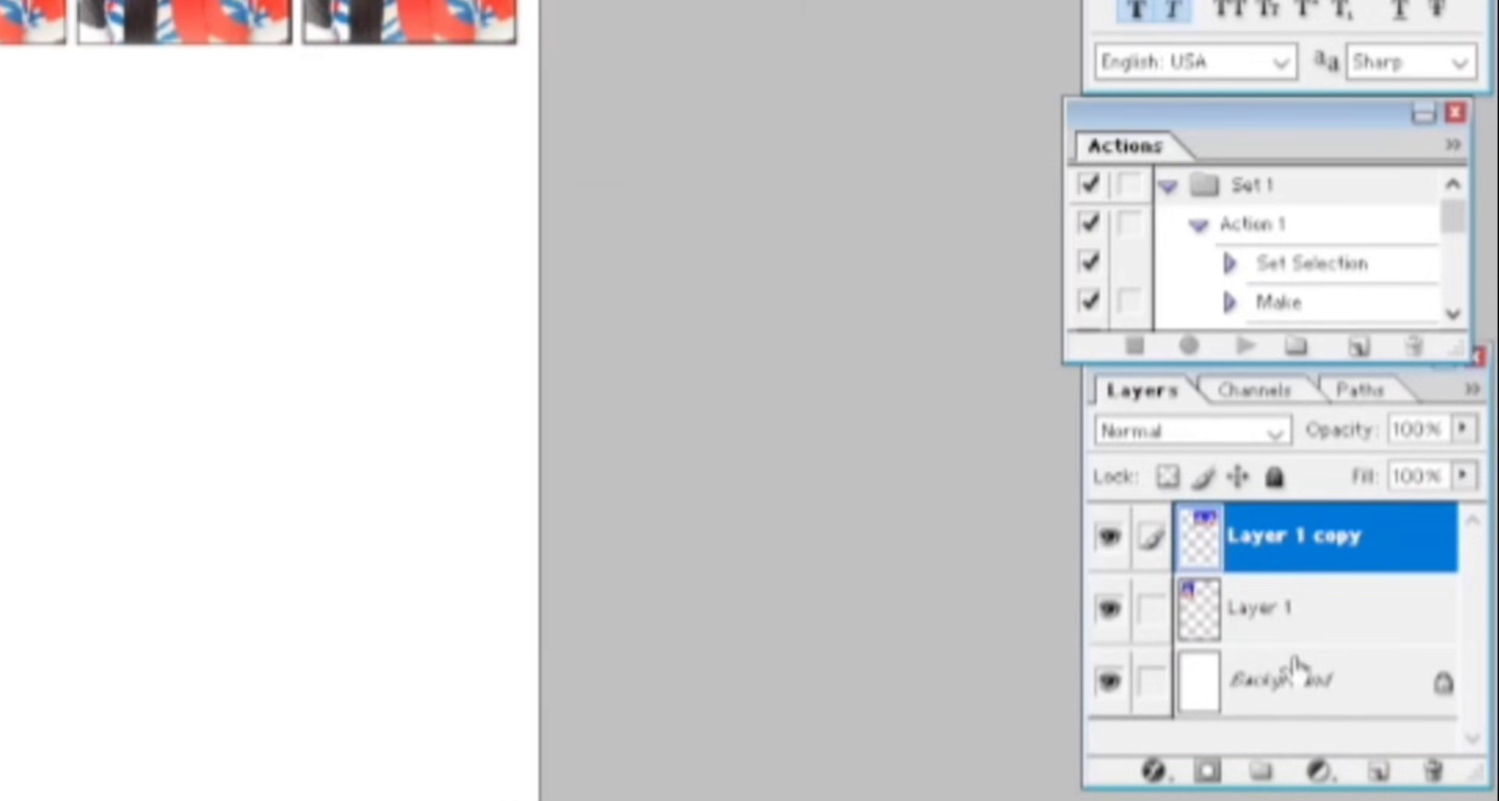
# - Merge the top row of photos into Layer 1 and duplicate it twice downward to form three evenly spaced rows
pyautogui.hotkey('ctrl', 'e')
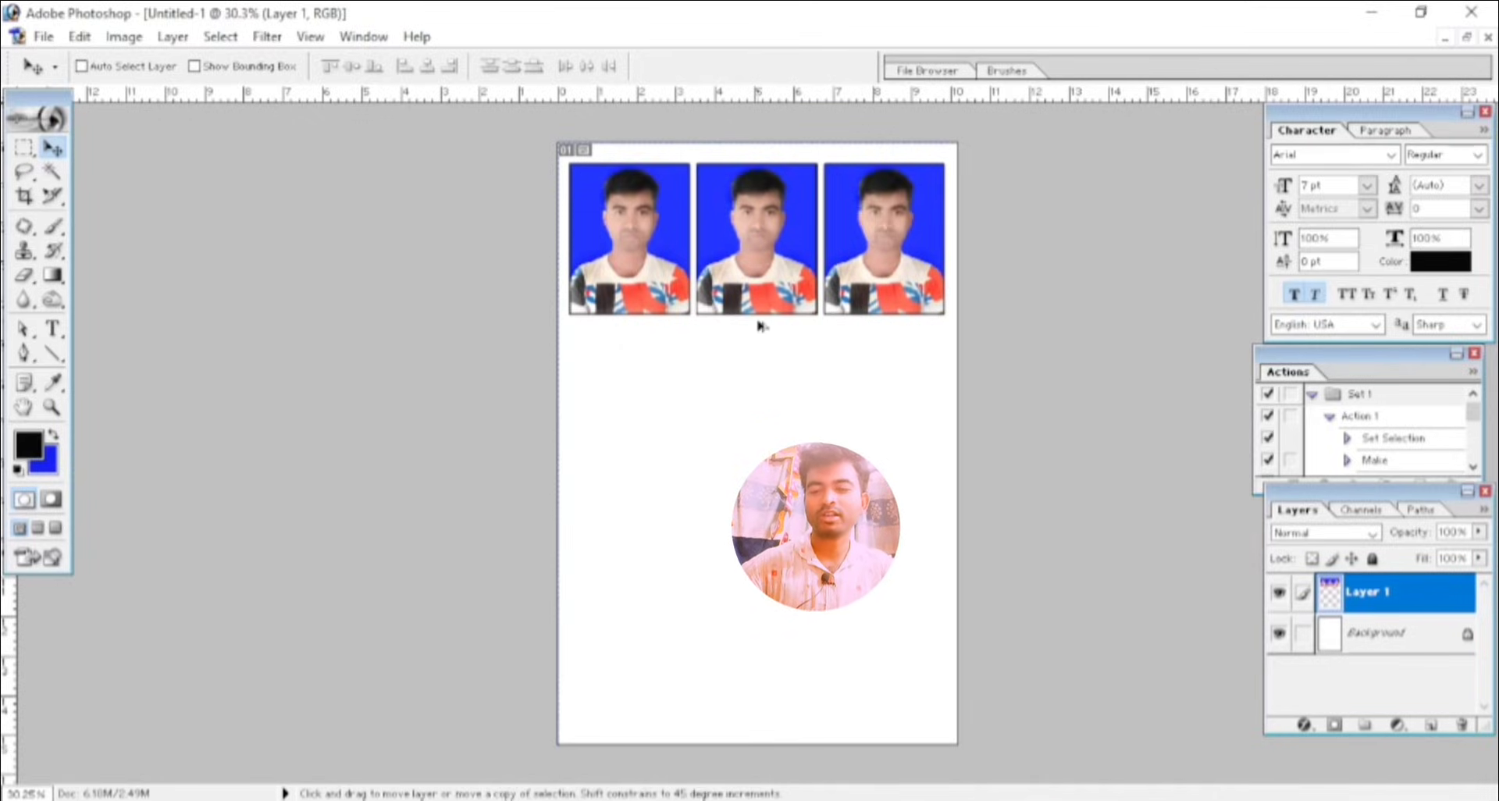
pyautogui.moveTo(758, 287); pyautogui.dragTo(743, 437)
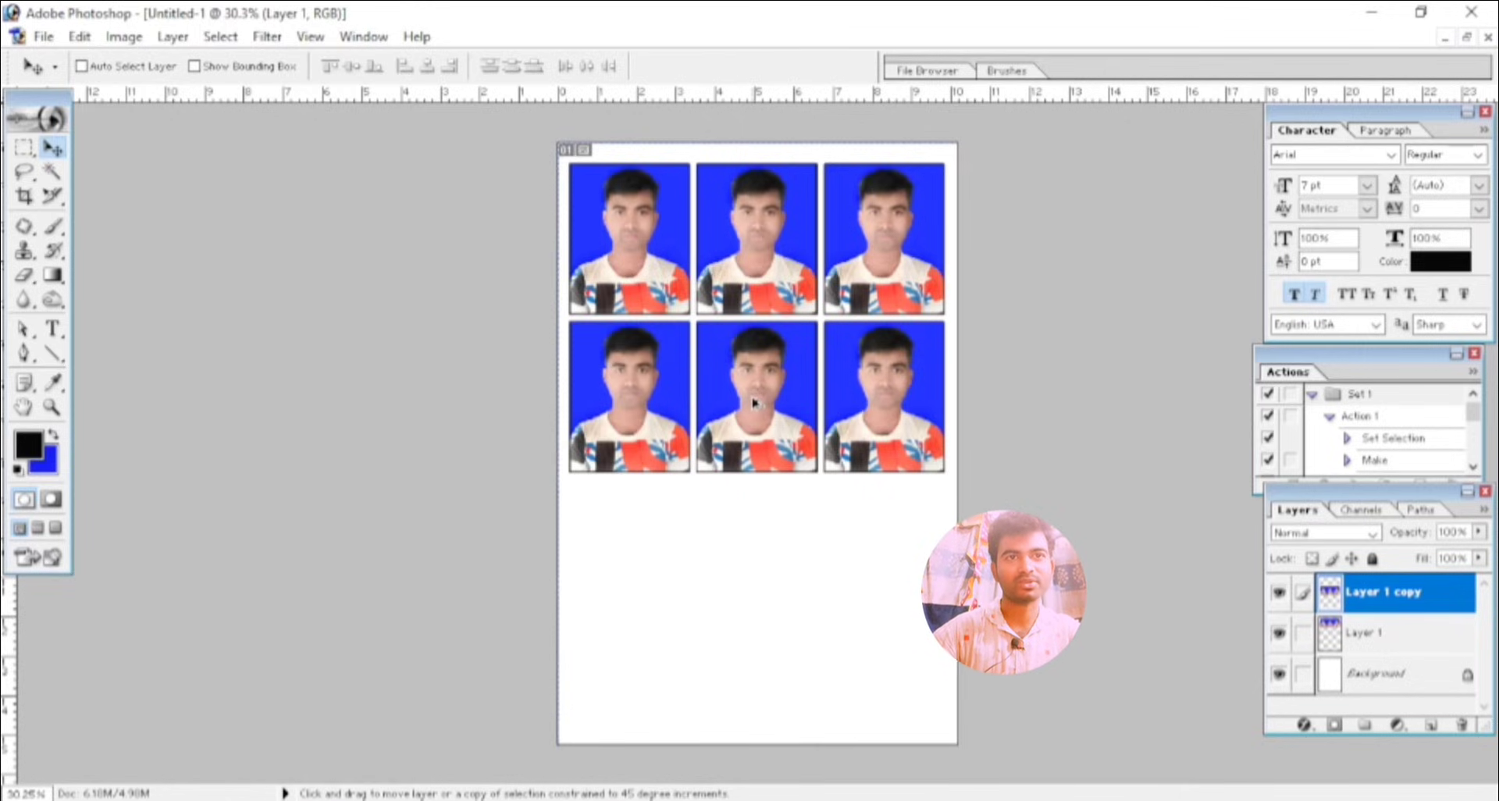
pyautogui.moveTo(754, 402); pyautogui.dragTo(748, 561)
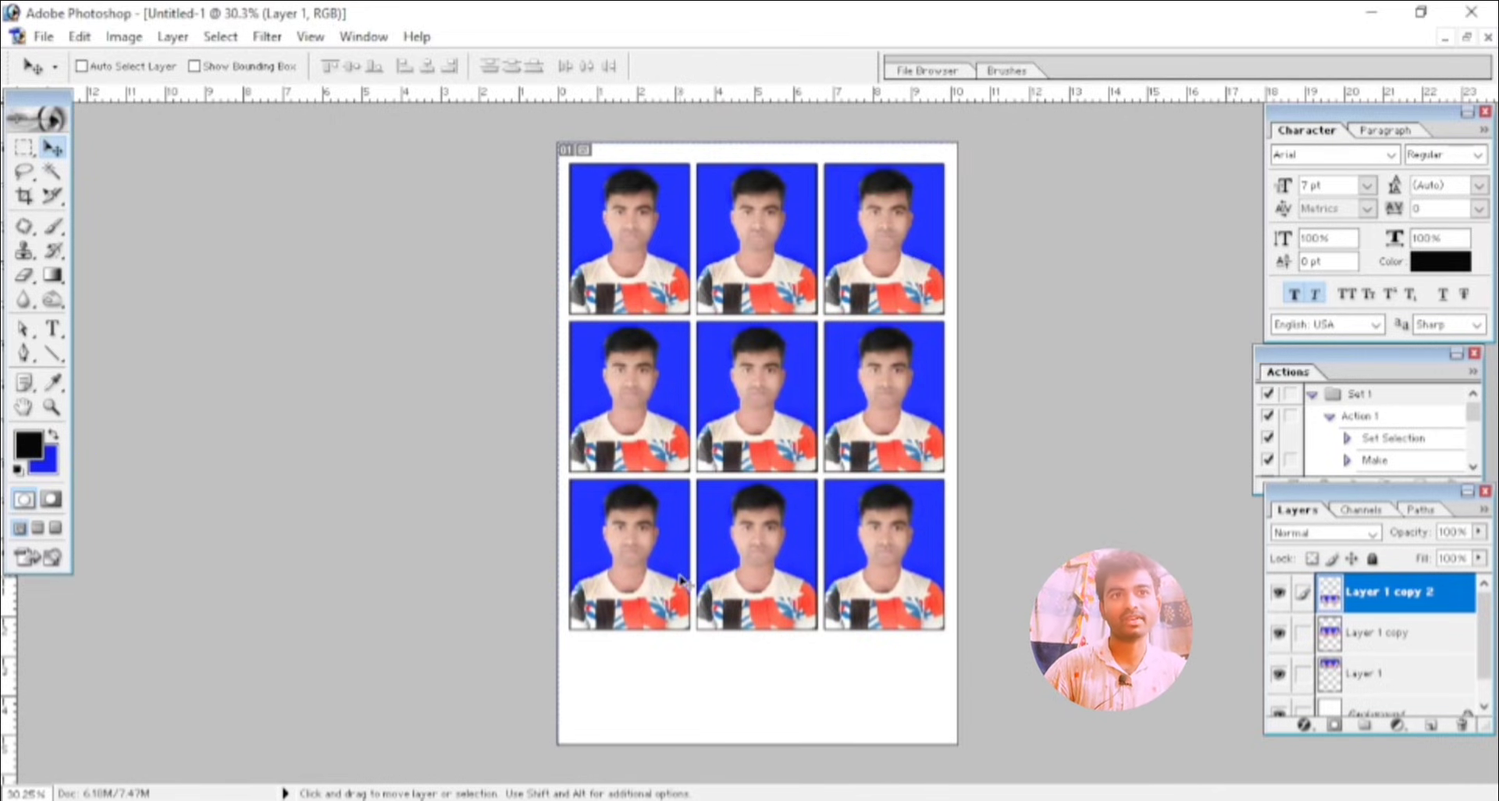
pyautogui.scroll(-1, 820, 595)
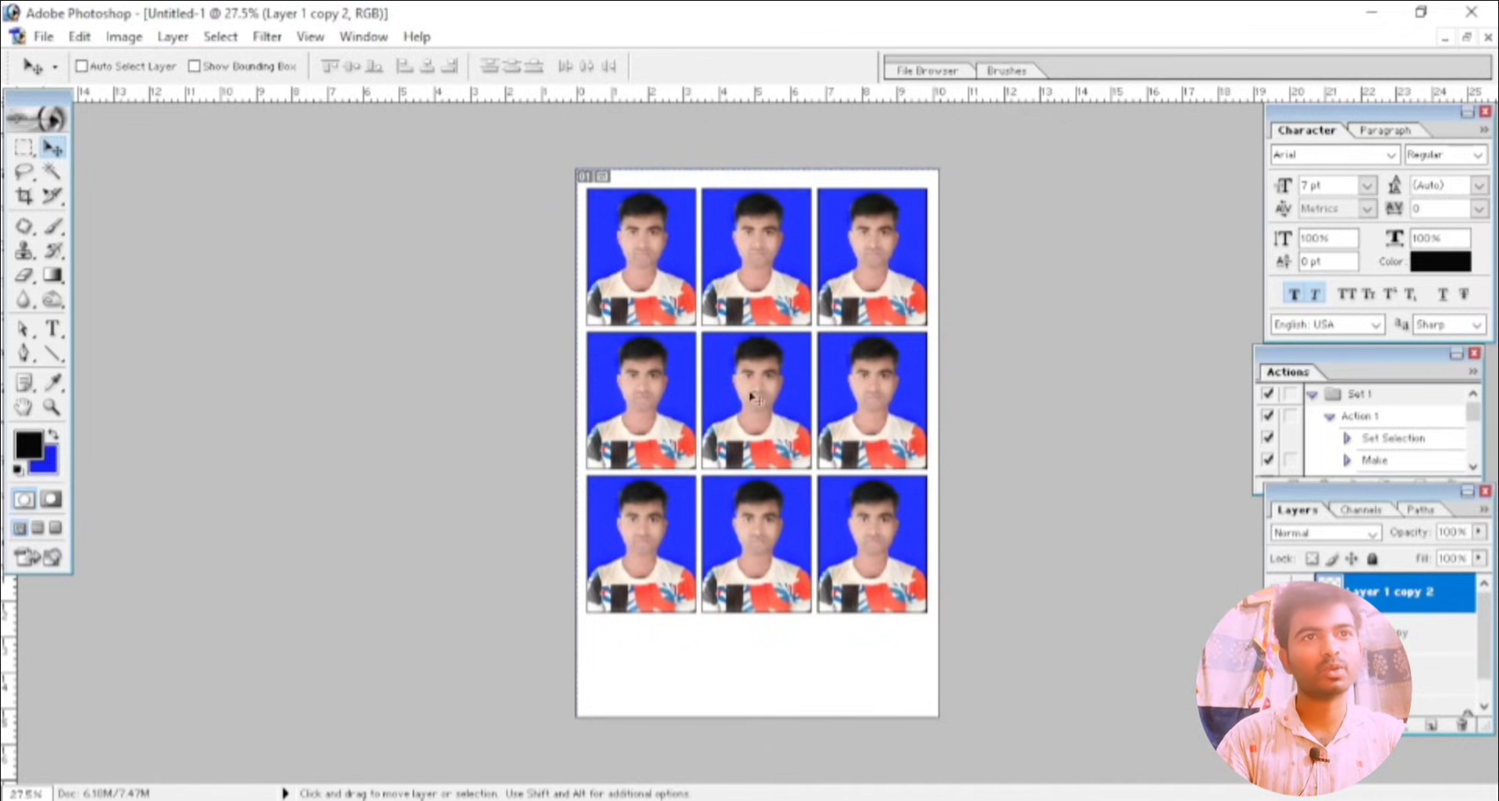
pyautogui.scroll(1, 792, 446)
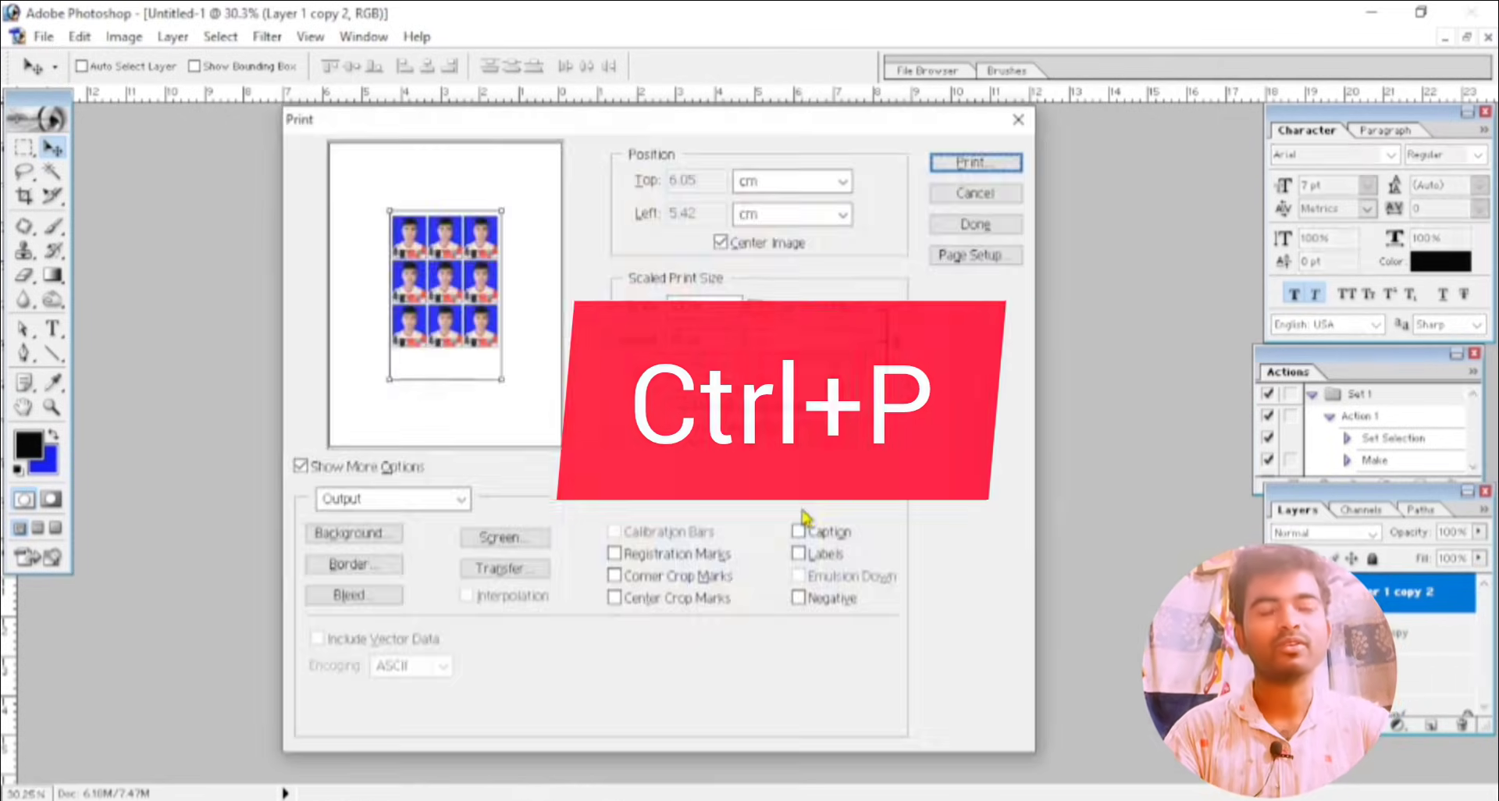
# - Proceed with printing the centered photo sheet at 100% scale and choose the EPSON L3210 Series printer
pyautogui.moveTo(771, 122)
pyautogui.mouseDown()
pyautogui.moveTo(806, 137)
pyautogui.moveTo(787, 133)
pyautogui.mouseUp()
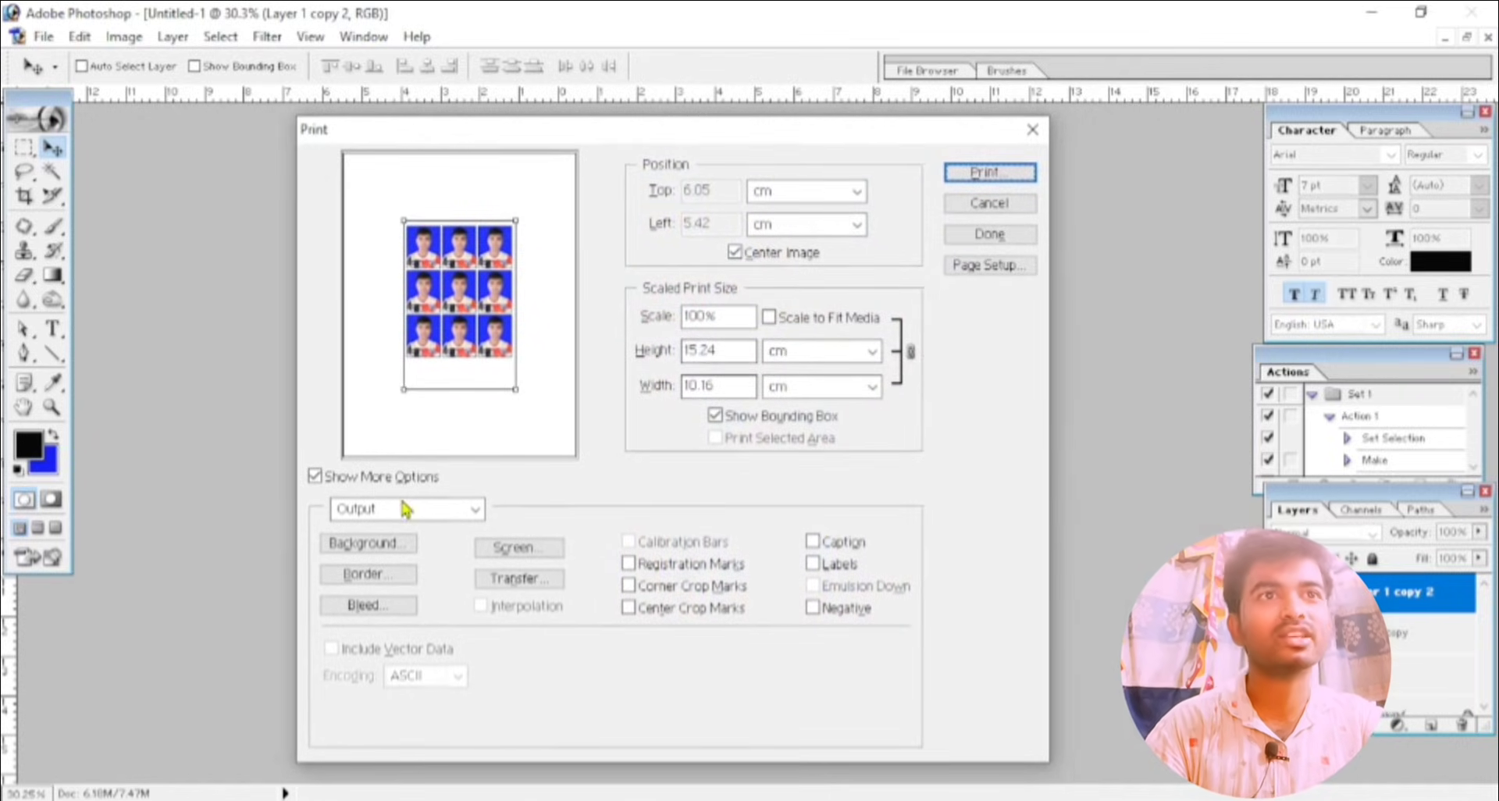
pyautogui.click(989, 173)
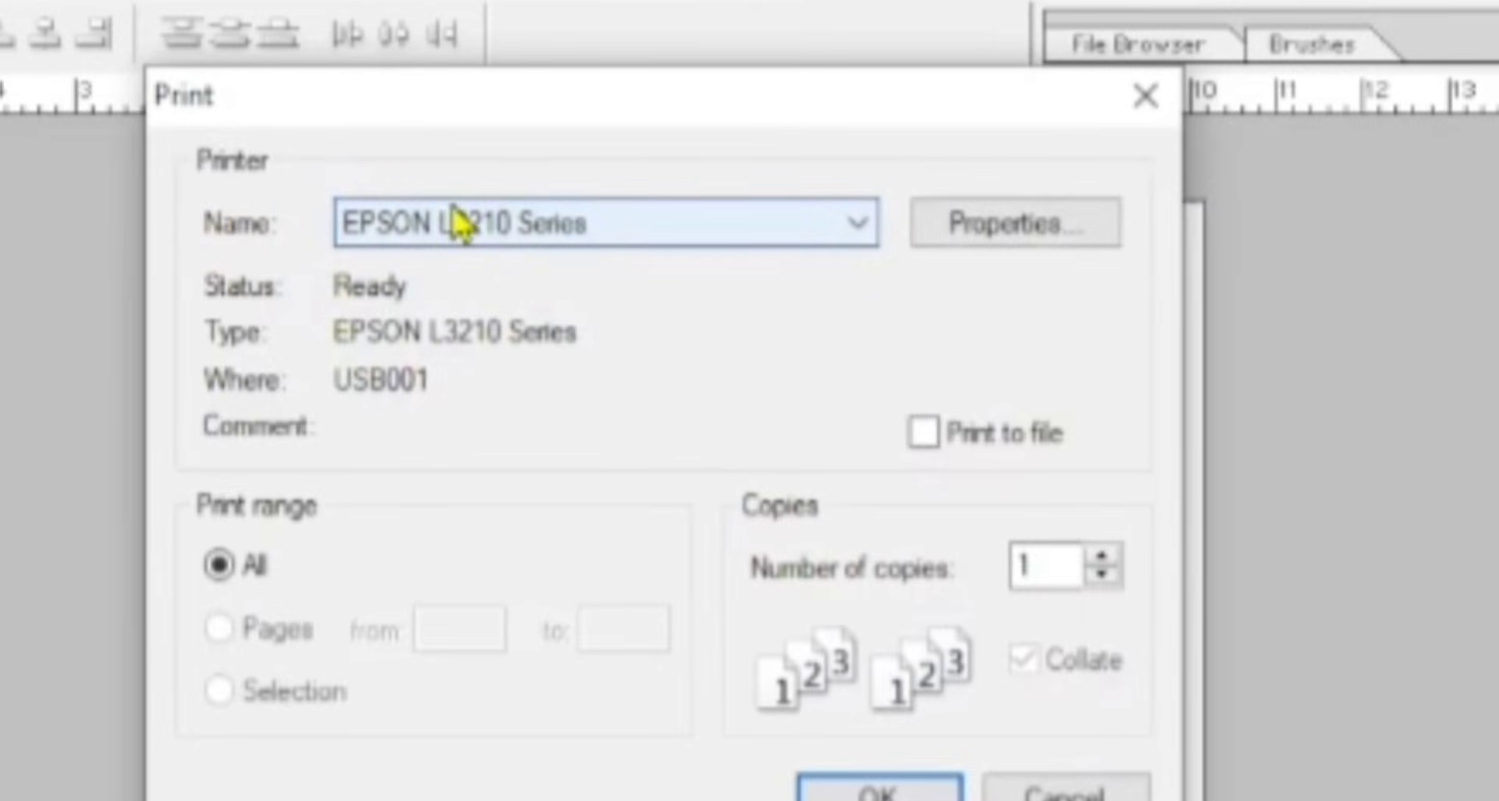
pyautogui.click(460, 224)
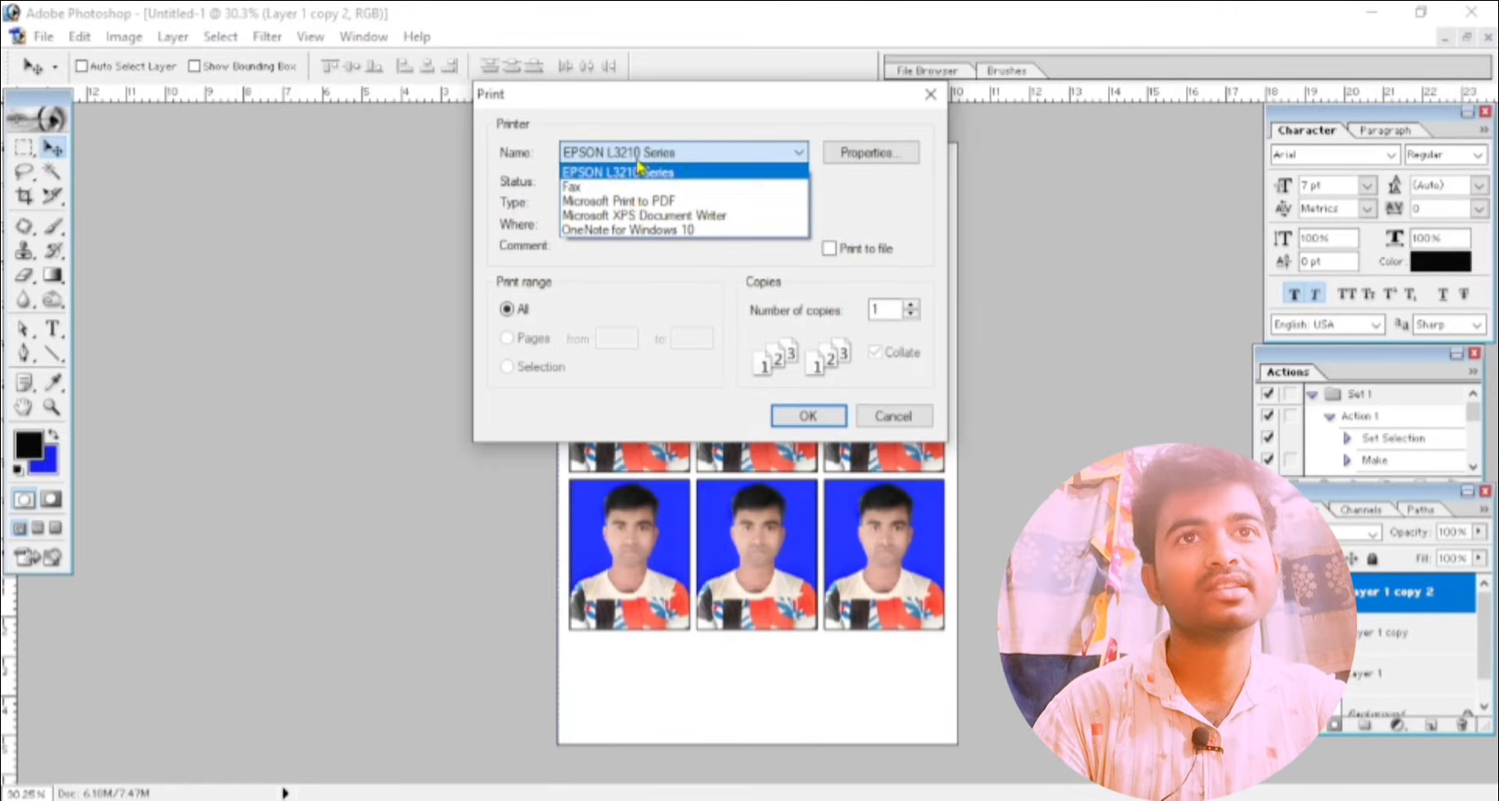
pyautogui.click(638, 160)
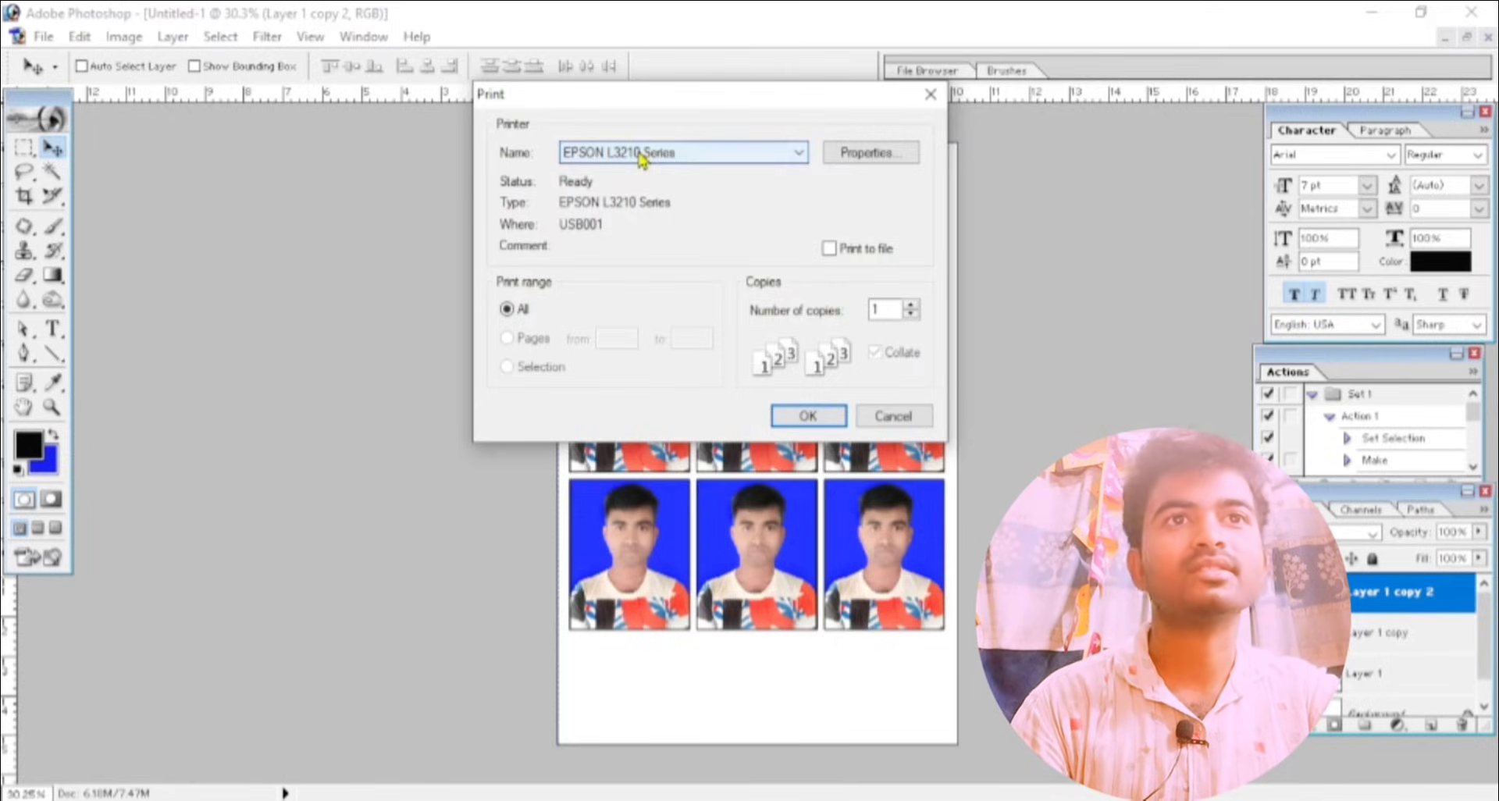
# - In the printer's properties, set the document size to 10 x 15 cm (4 x 6 in) and choose the paper type
pyautogui.click(875, 152)
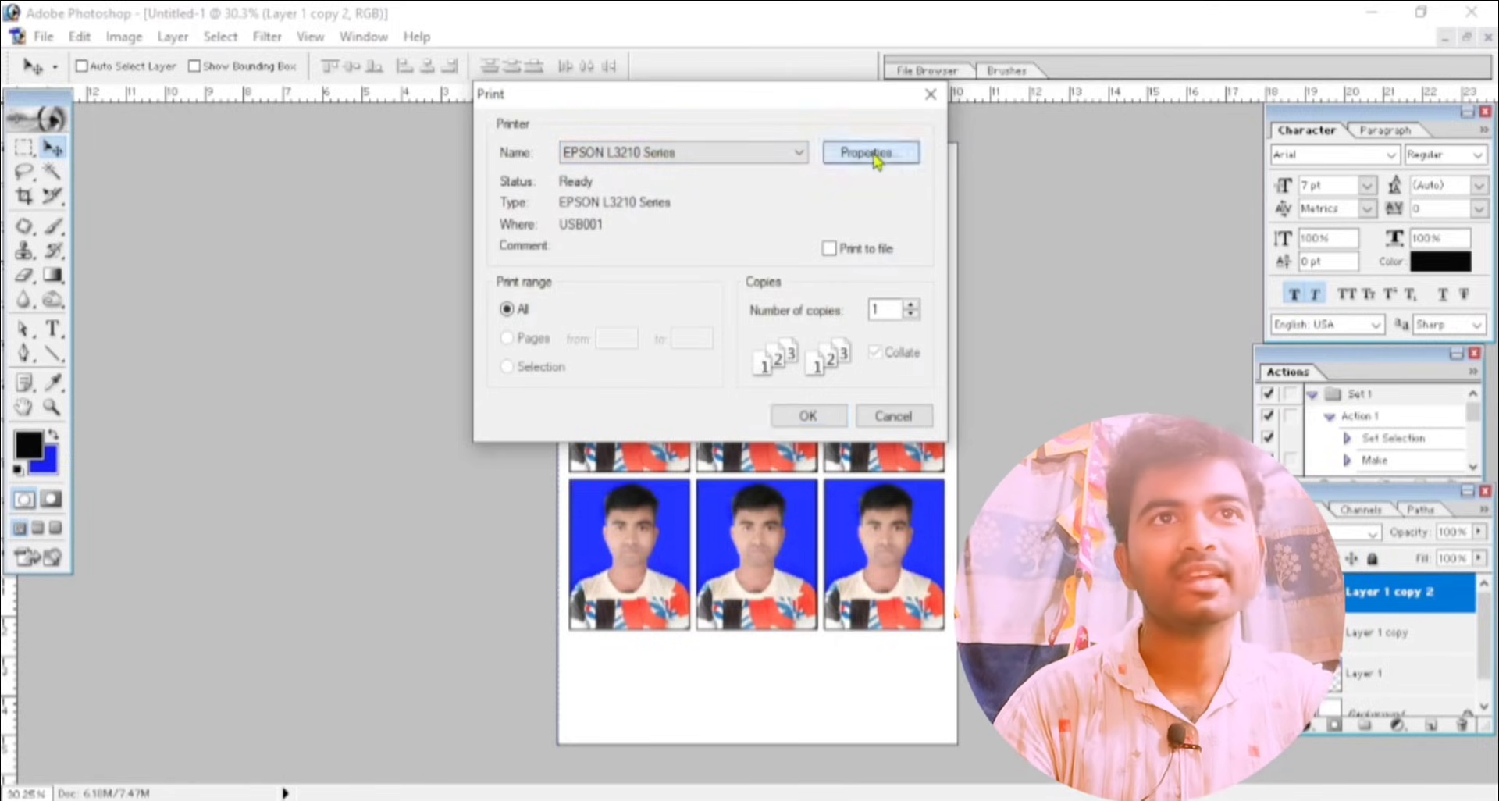
pyautogui.moveTo(934, 116); pyautogui.dragTo(855, 115)
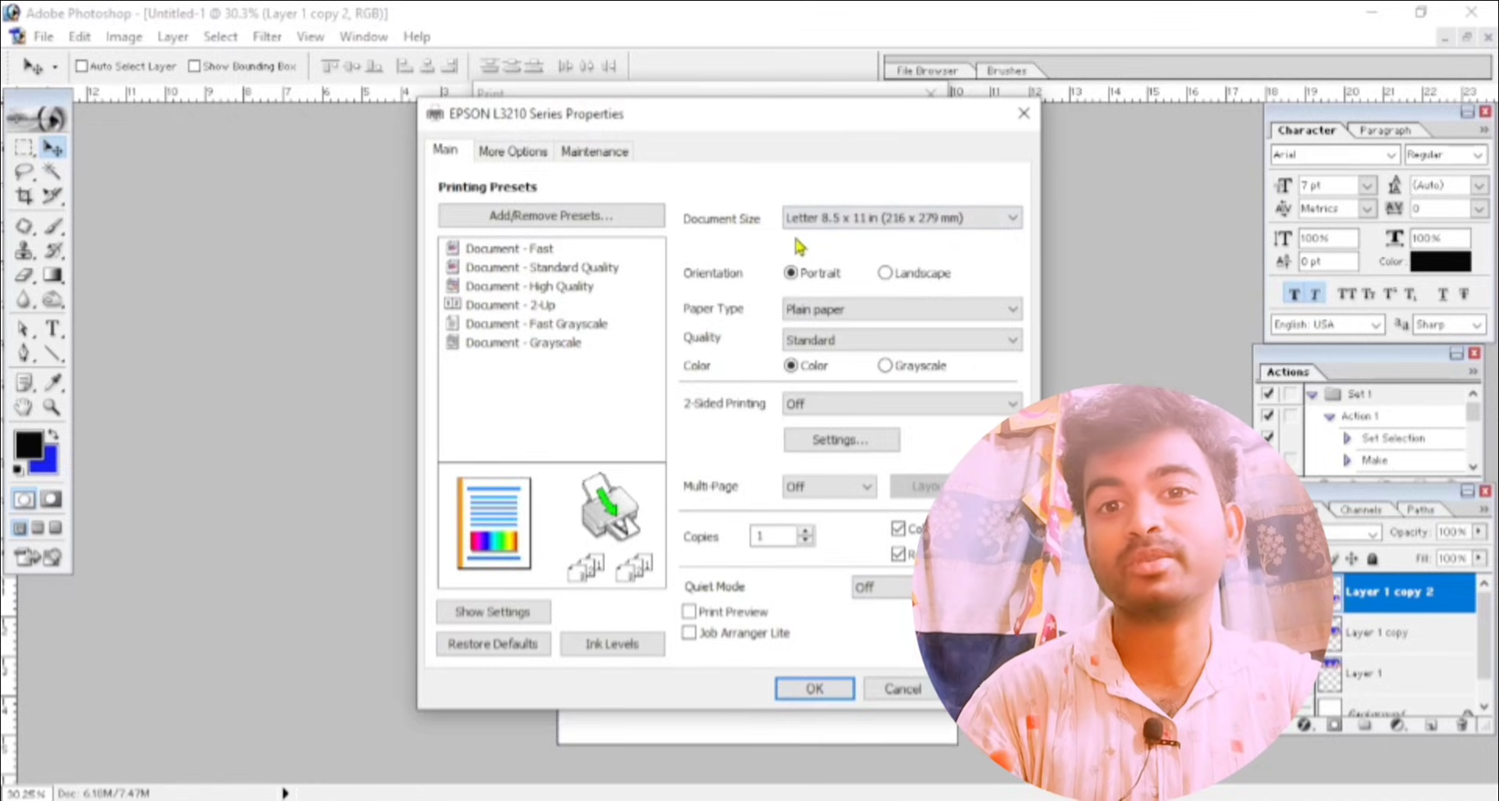
pyautogui.click(834, 220)
pyautogui.click(899, 253)
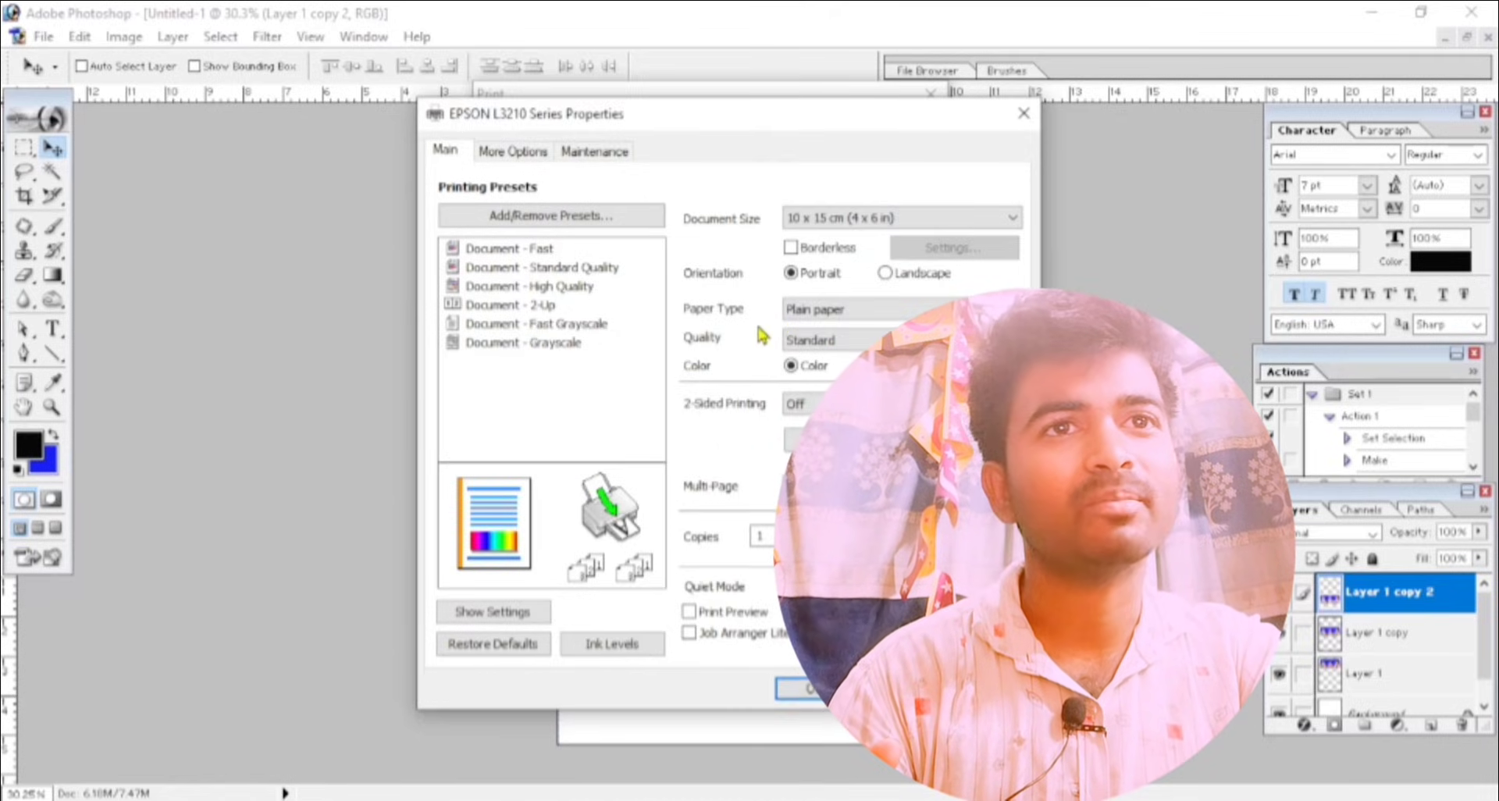
pyautogui.click(832, 311)
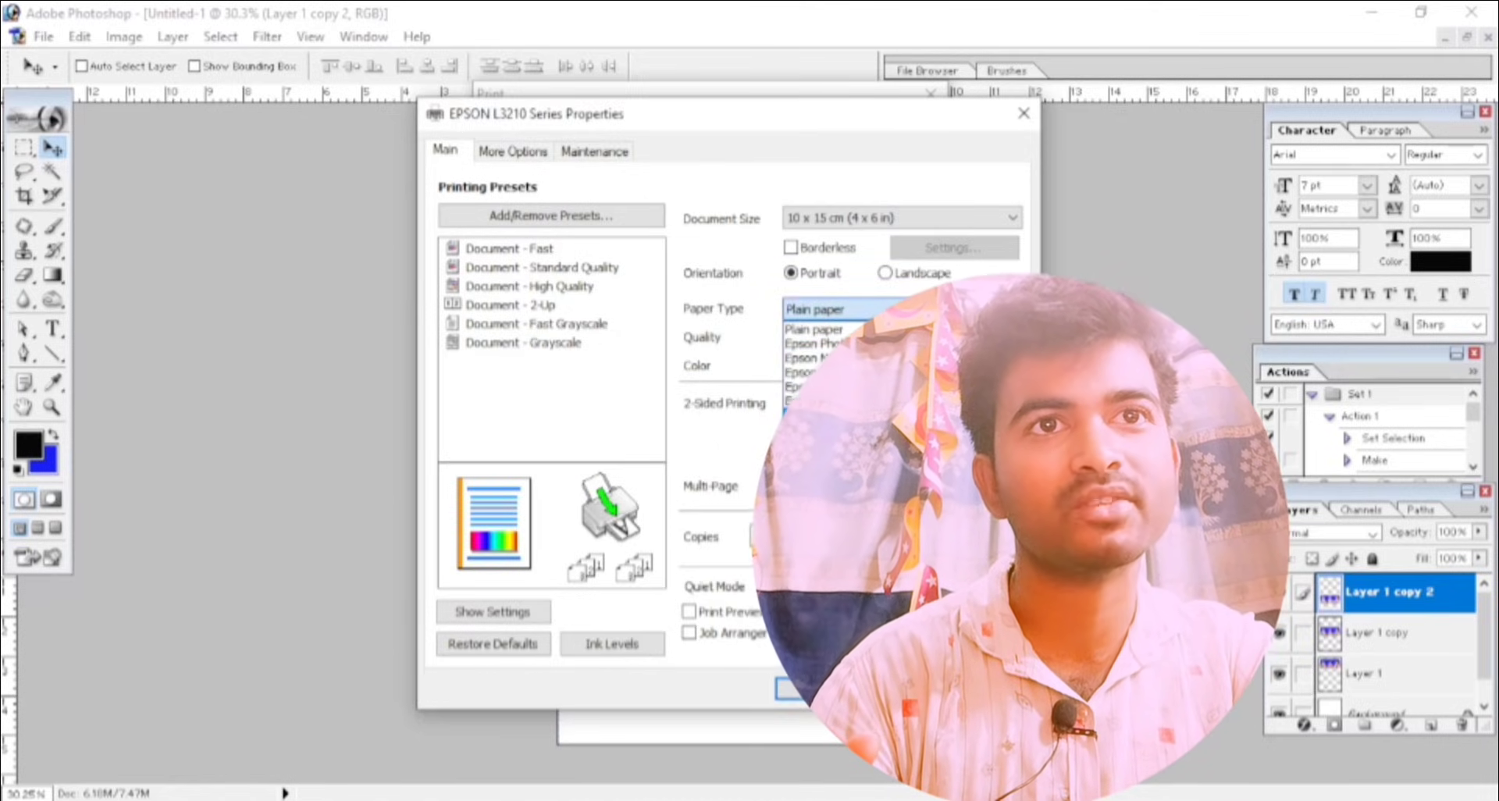
pyautogui.click(832, 415)
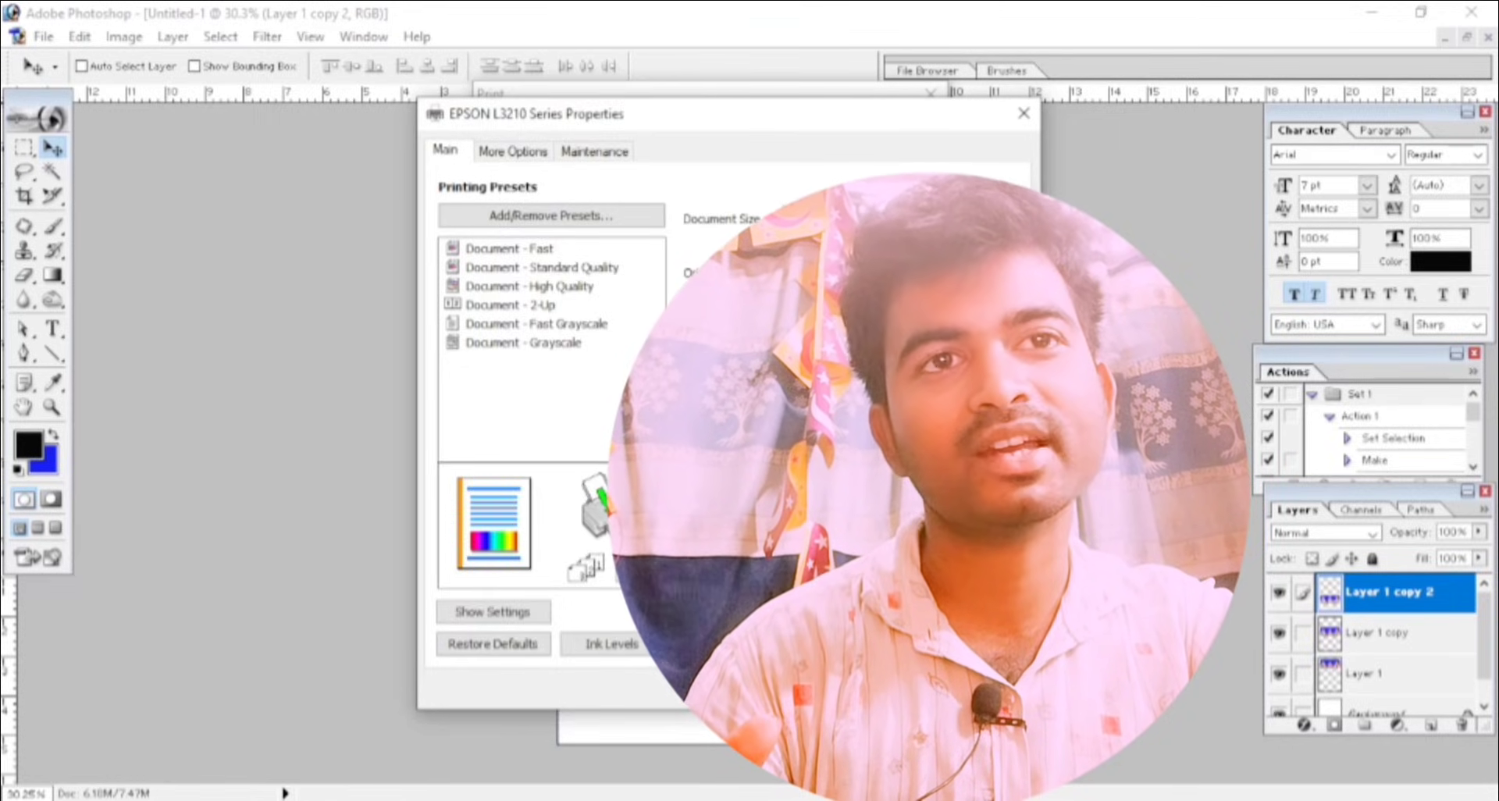
pyautogui.press('Return')
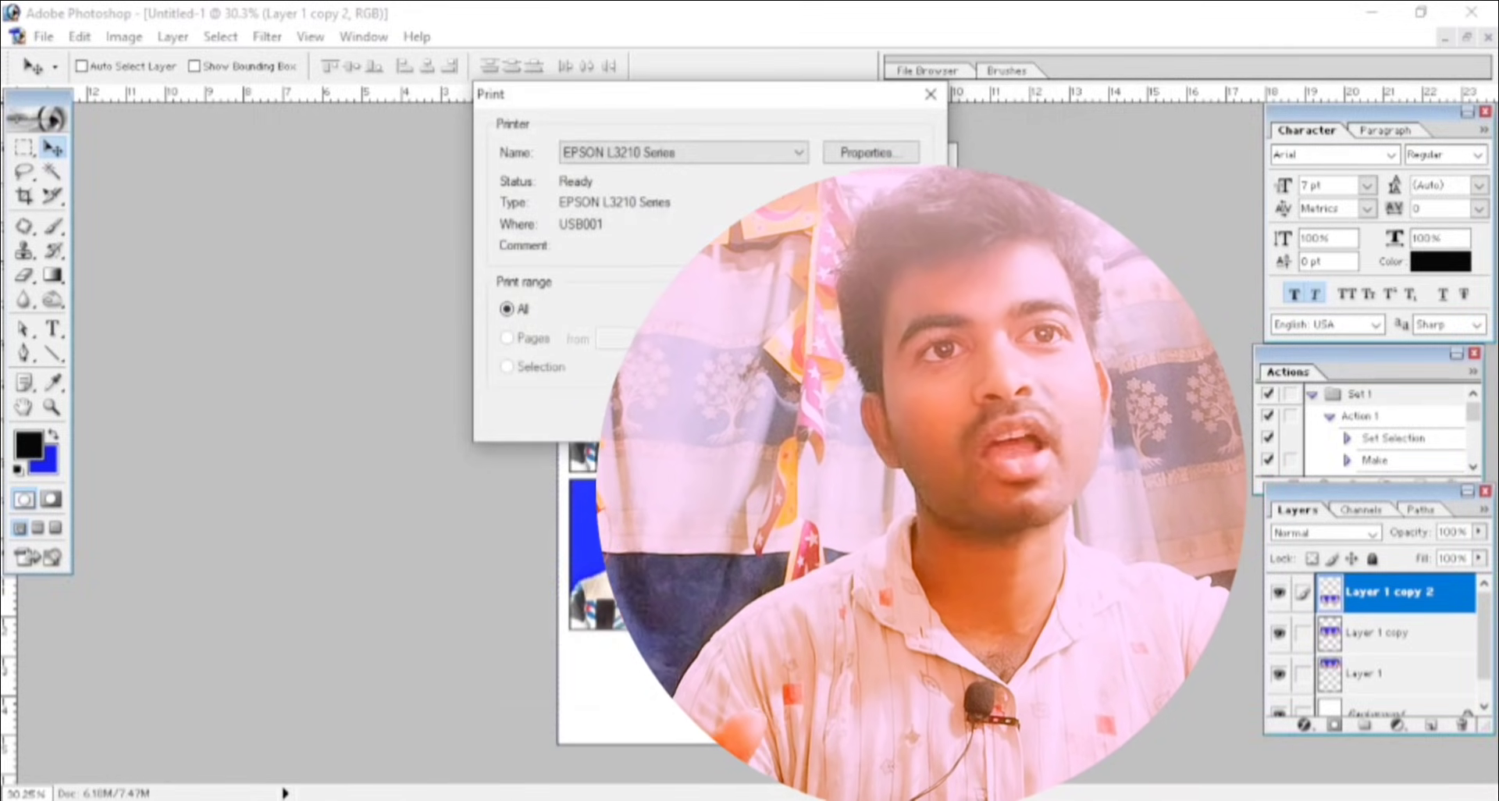